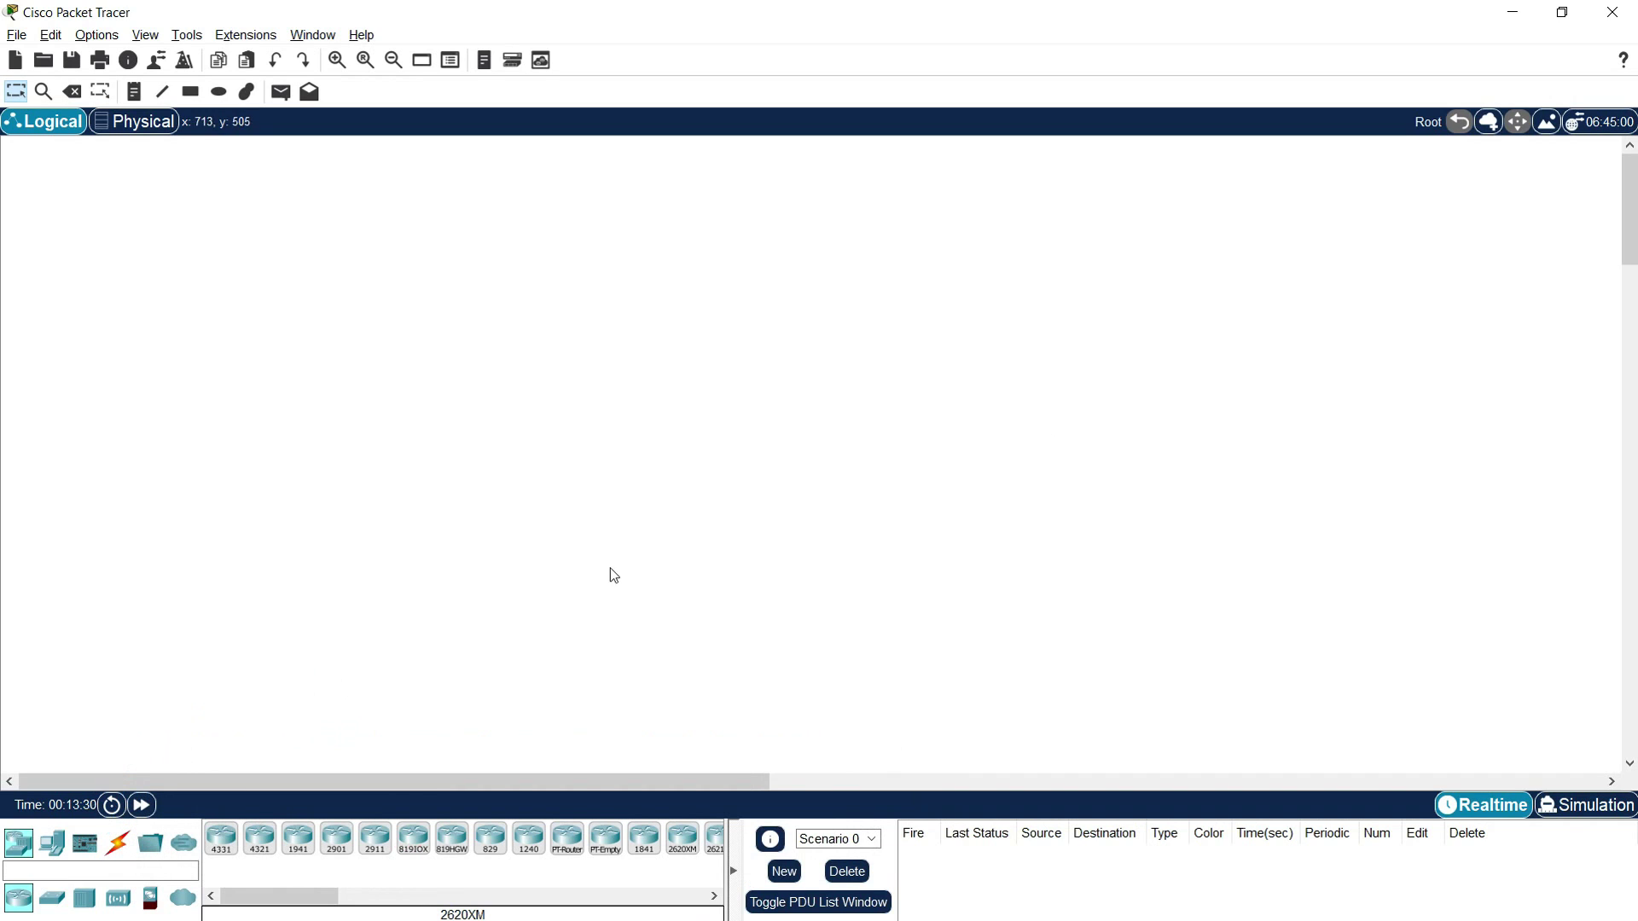
Step: Place an ISR4331 router in the upper middle of the workspace and rename it R1
{"action": "left_click", "coordinate": [222, 837]}
{"action": "left_click", "coordinate": [735, 256]}
{"action": "left_click", "coordinate": [736, 290]}
{"action": "key", "text": "shift+Left"}
{"action": "key", "text": "shift+Left"}
{"action": "key", "text": "shift+Left"}
{"action": "key", "text": "shift+Left"}
{"action": "key", "text": "shift+Left"}
{"action": "key", "text": "shift+Left"}
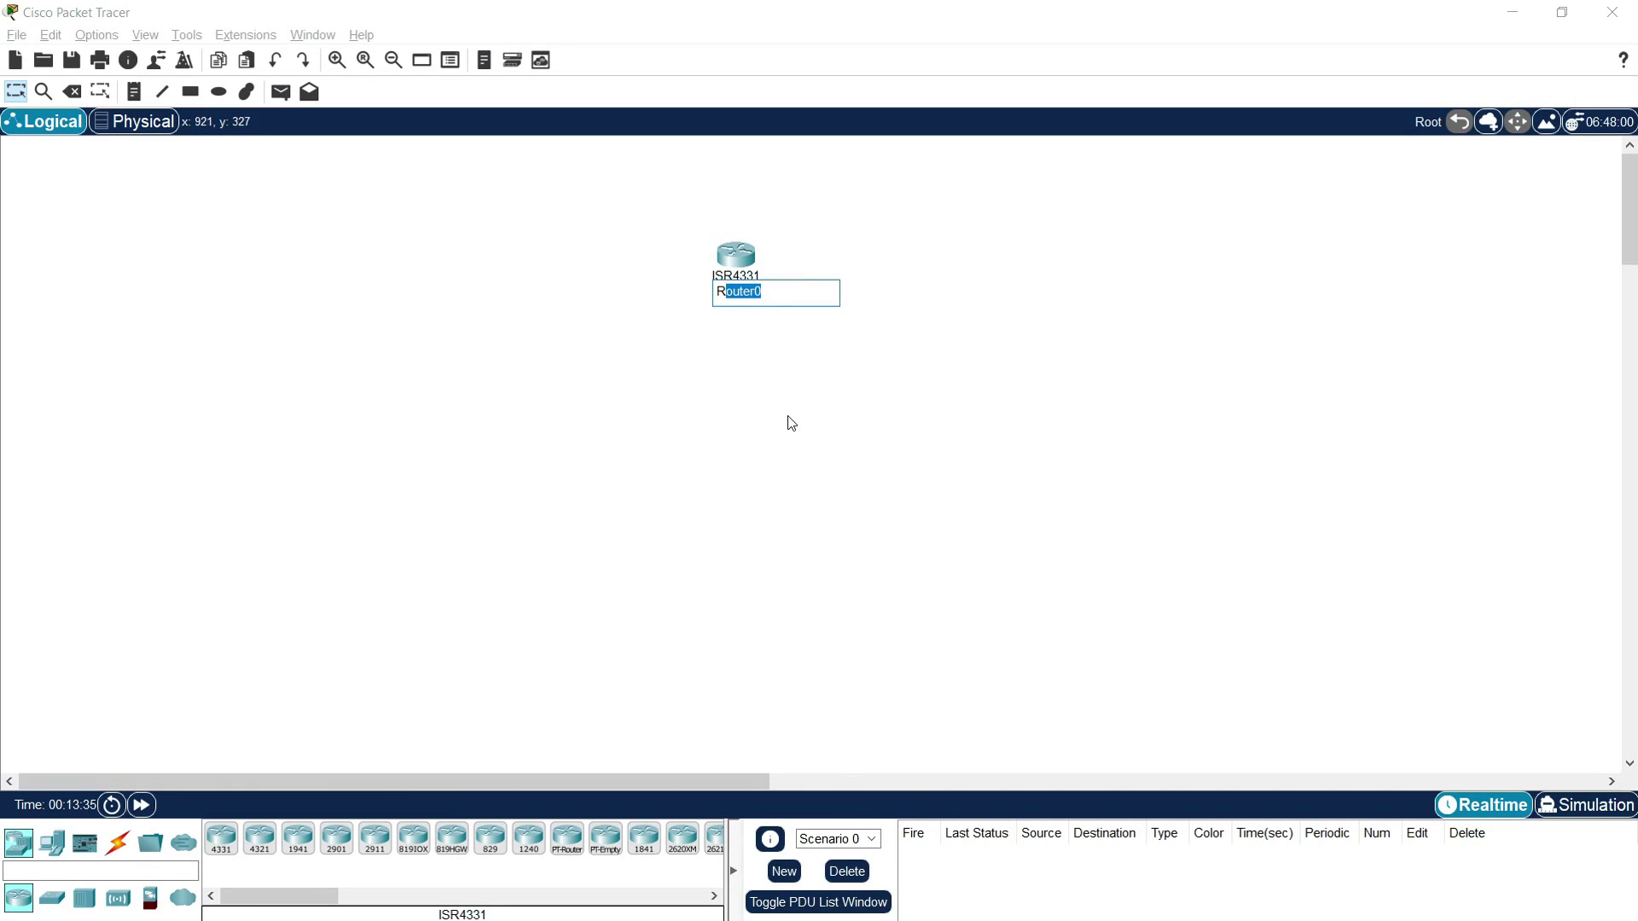
{"action": "type", "text": "1"}
{"action": "key", "text": "Return"}
Step: Place a 2960 switch below router R1 and rename it S1
{"action": "left_click", "coordinate": [52, 897]}
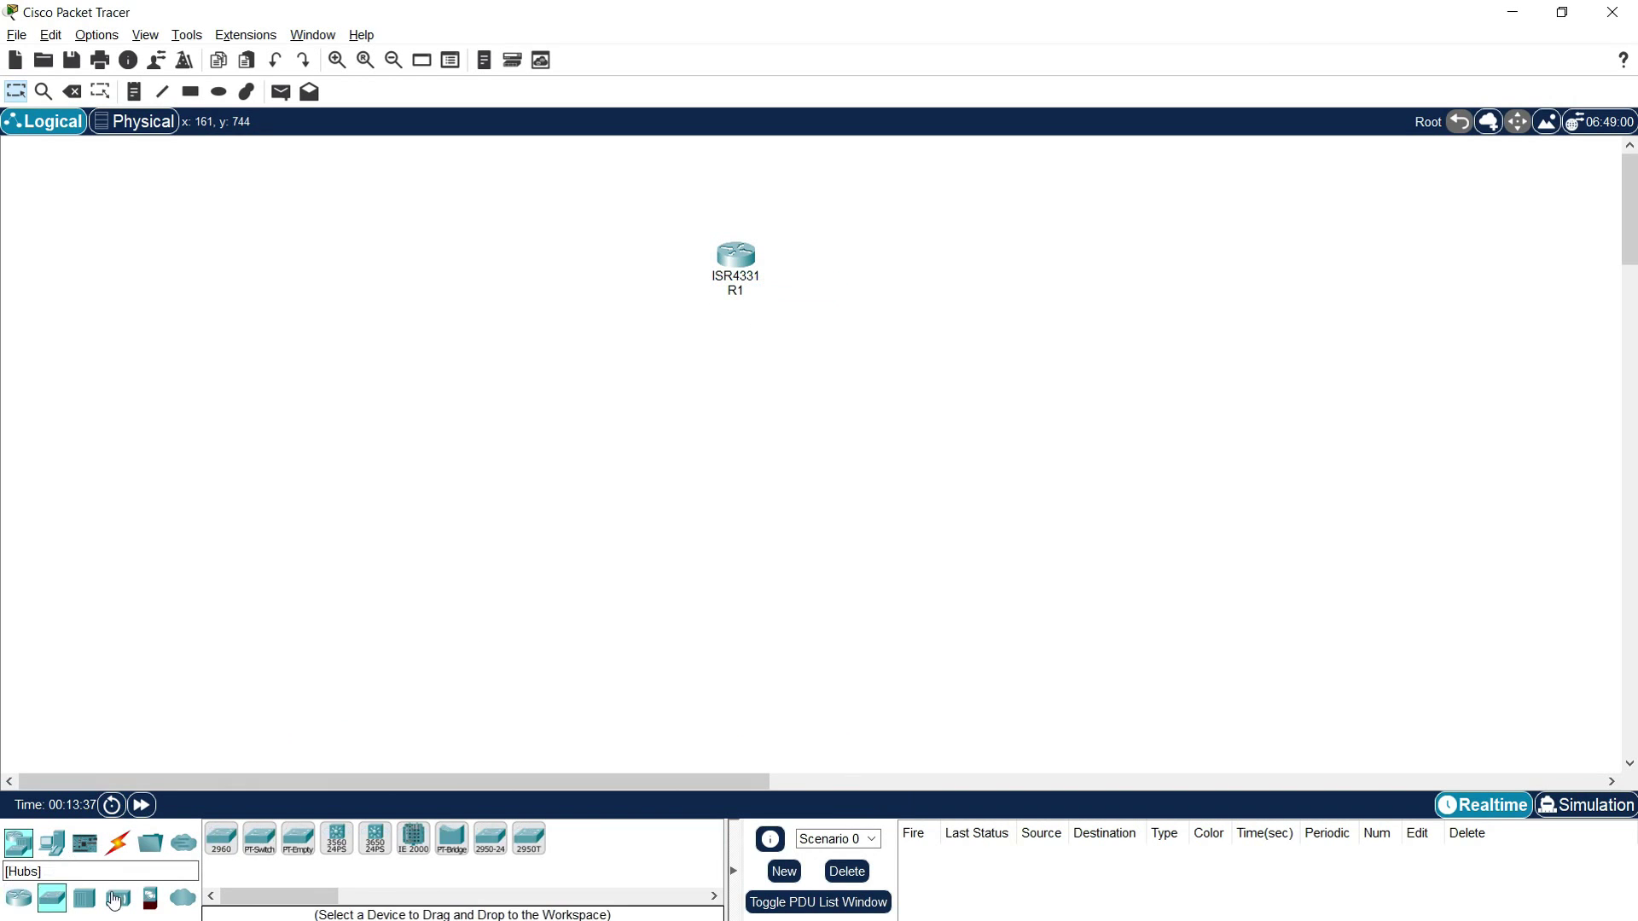
{"action": "left_click", "coordinate": [221, 838]}
{"action": "left_click", "coordinate": [744, 422]}
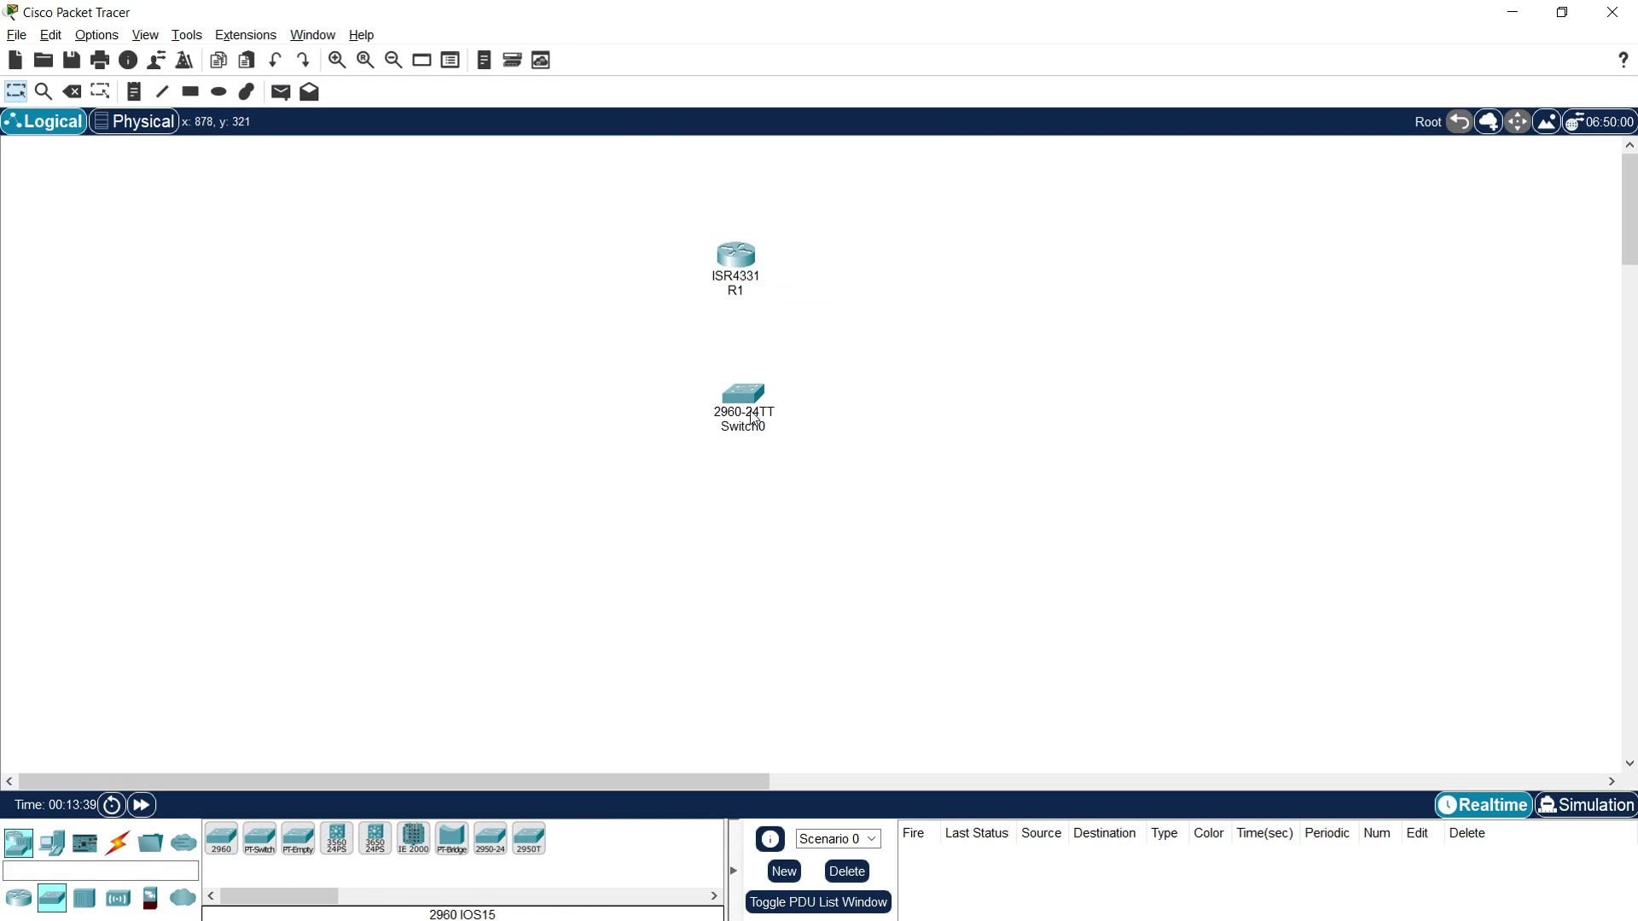
{"action": "left_click", "coordinate": [749, 419]}
{"action": "left_click_drag", "start_coordinate": [778, 422], "coordinate": [738, 420]}
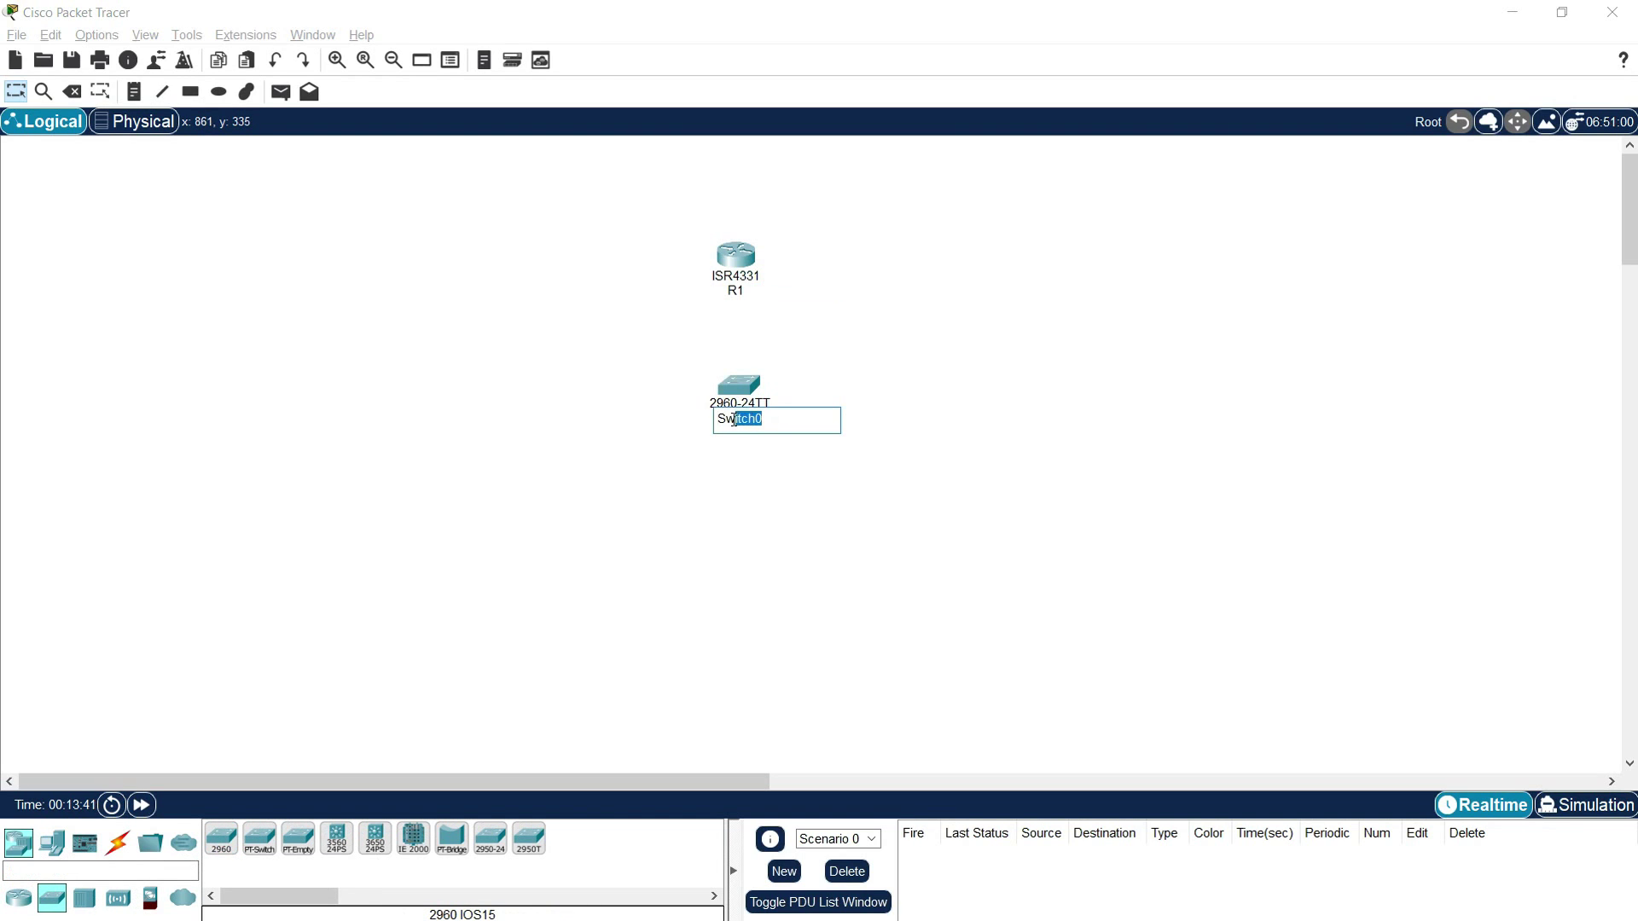
{"action": "type", "text": "1"}
{"action": "key", "text": "Return"}
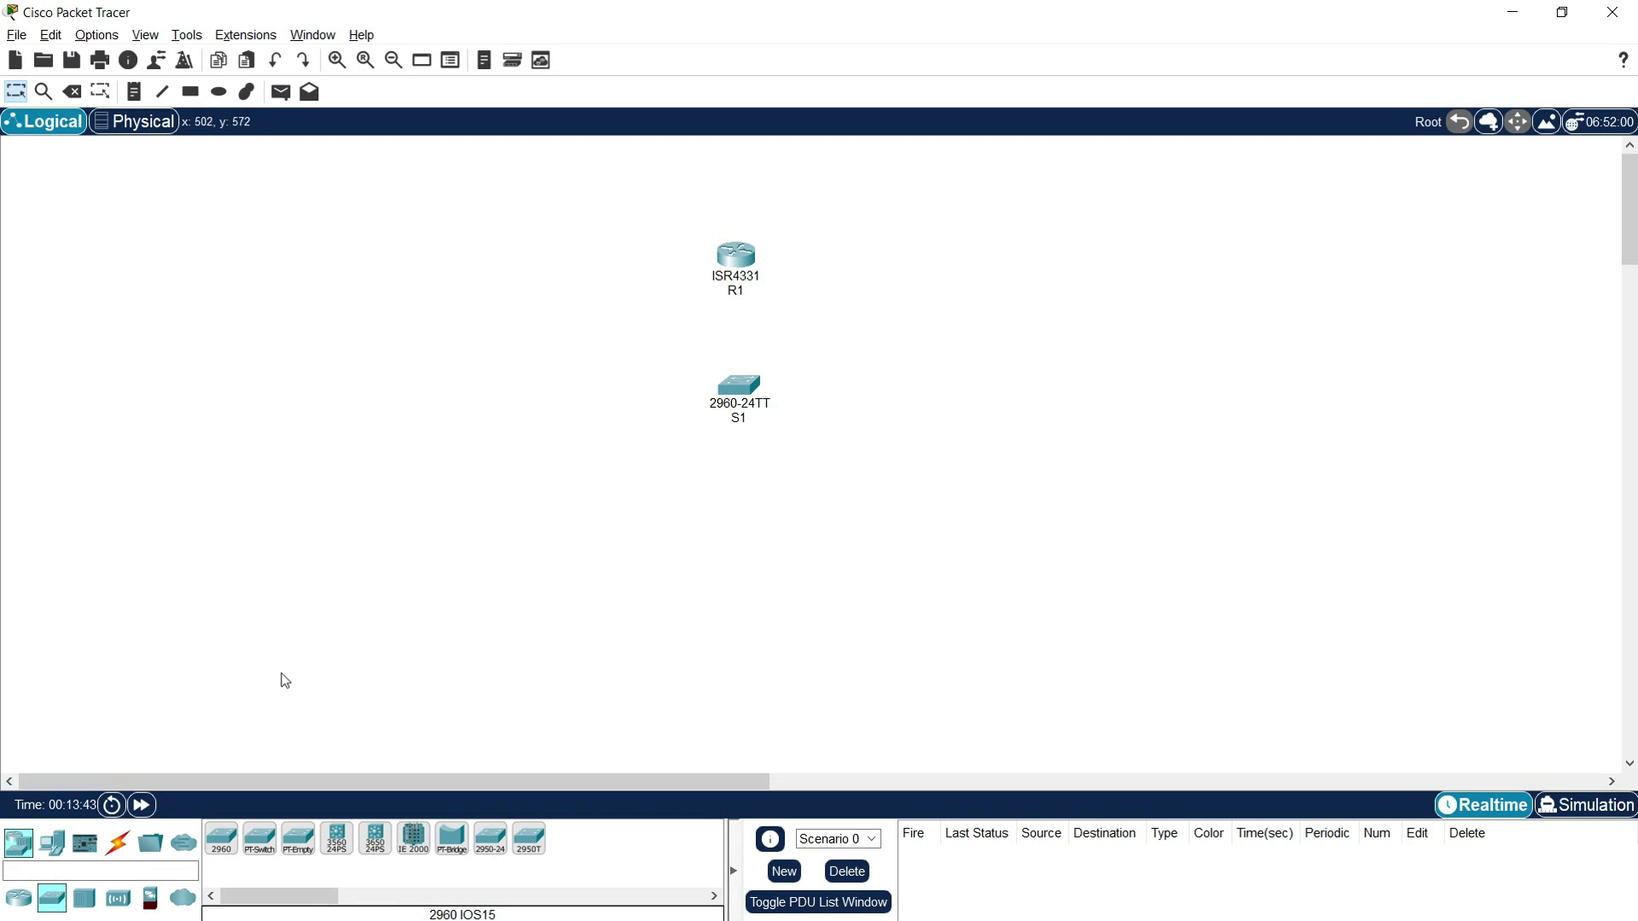
Step: Place three PCs in the workspace: one at the far lower left and two below switch S1, one on each side
{"action": "left_click", "coordinate": [52, 843]}
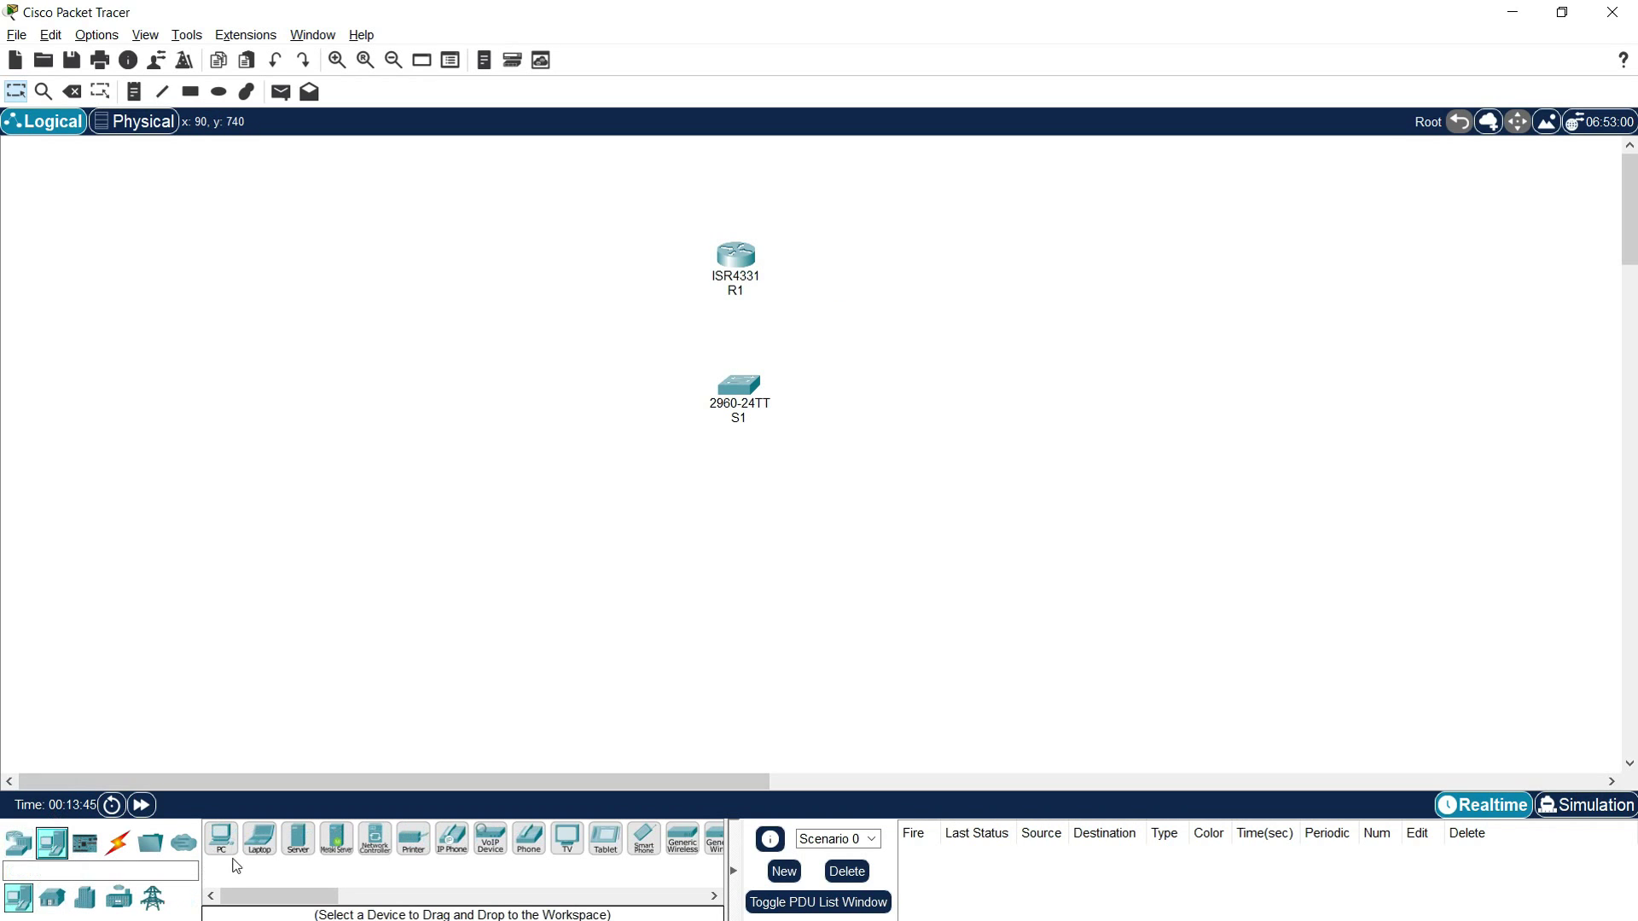
{"action": "left_click", "coordinate": [221, 839]}
{"action": "left_click", "coordinate": [308, 575]}
{"action": "left_click", "coordinate": [646, 504]}
{"action": "left_click", "coordinate": [842, 494]}
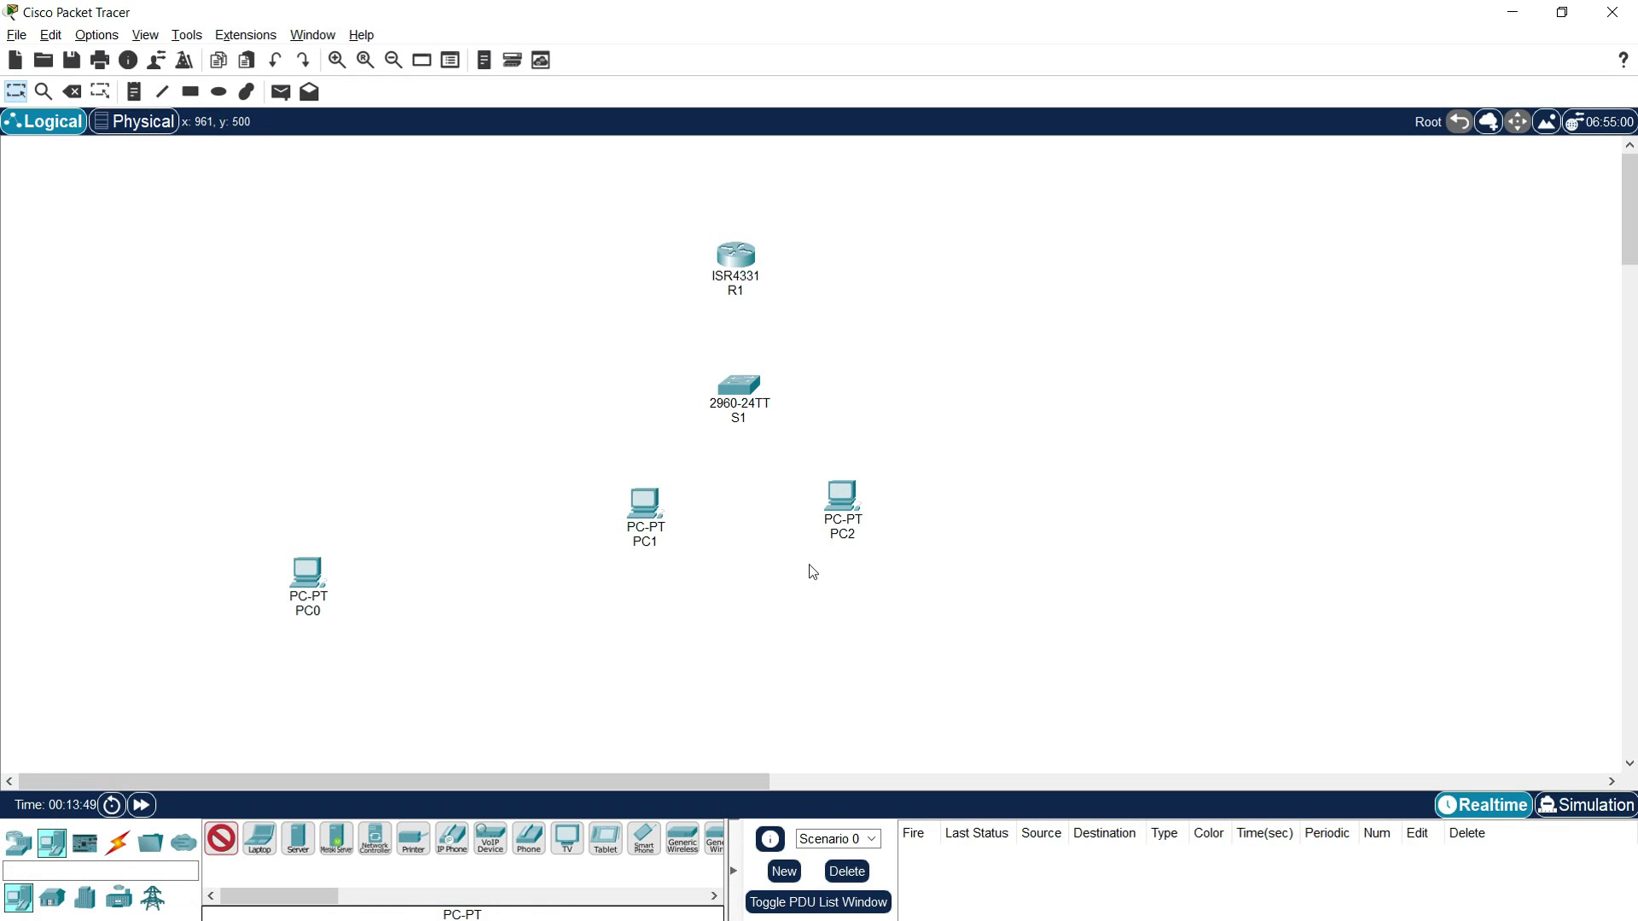
Step: Delete PC0, the stray PC at the far left of the topology
{"action": "left_click_drag", "start_coordinate": [326, 550], "coordinate": [273, 674]}
{"action": "key", "text": "Delete"}
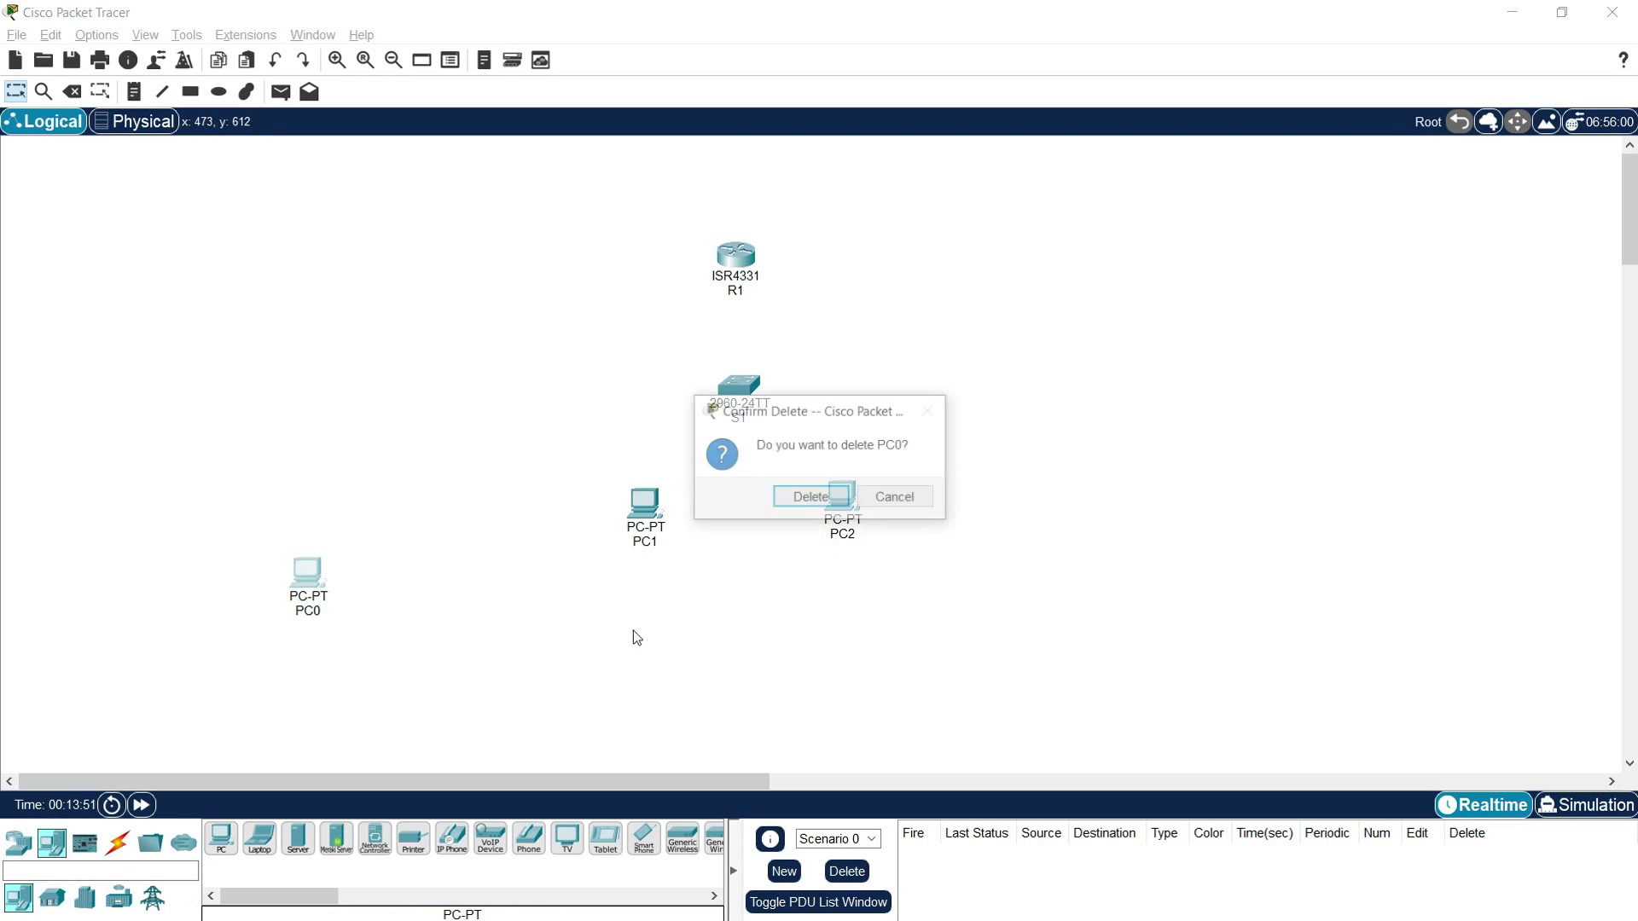
{"action": "left_click", "coordinate": [812, 504]}
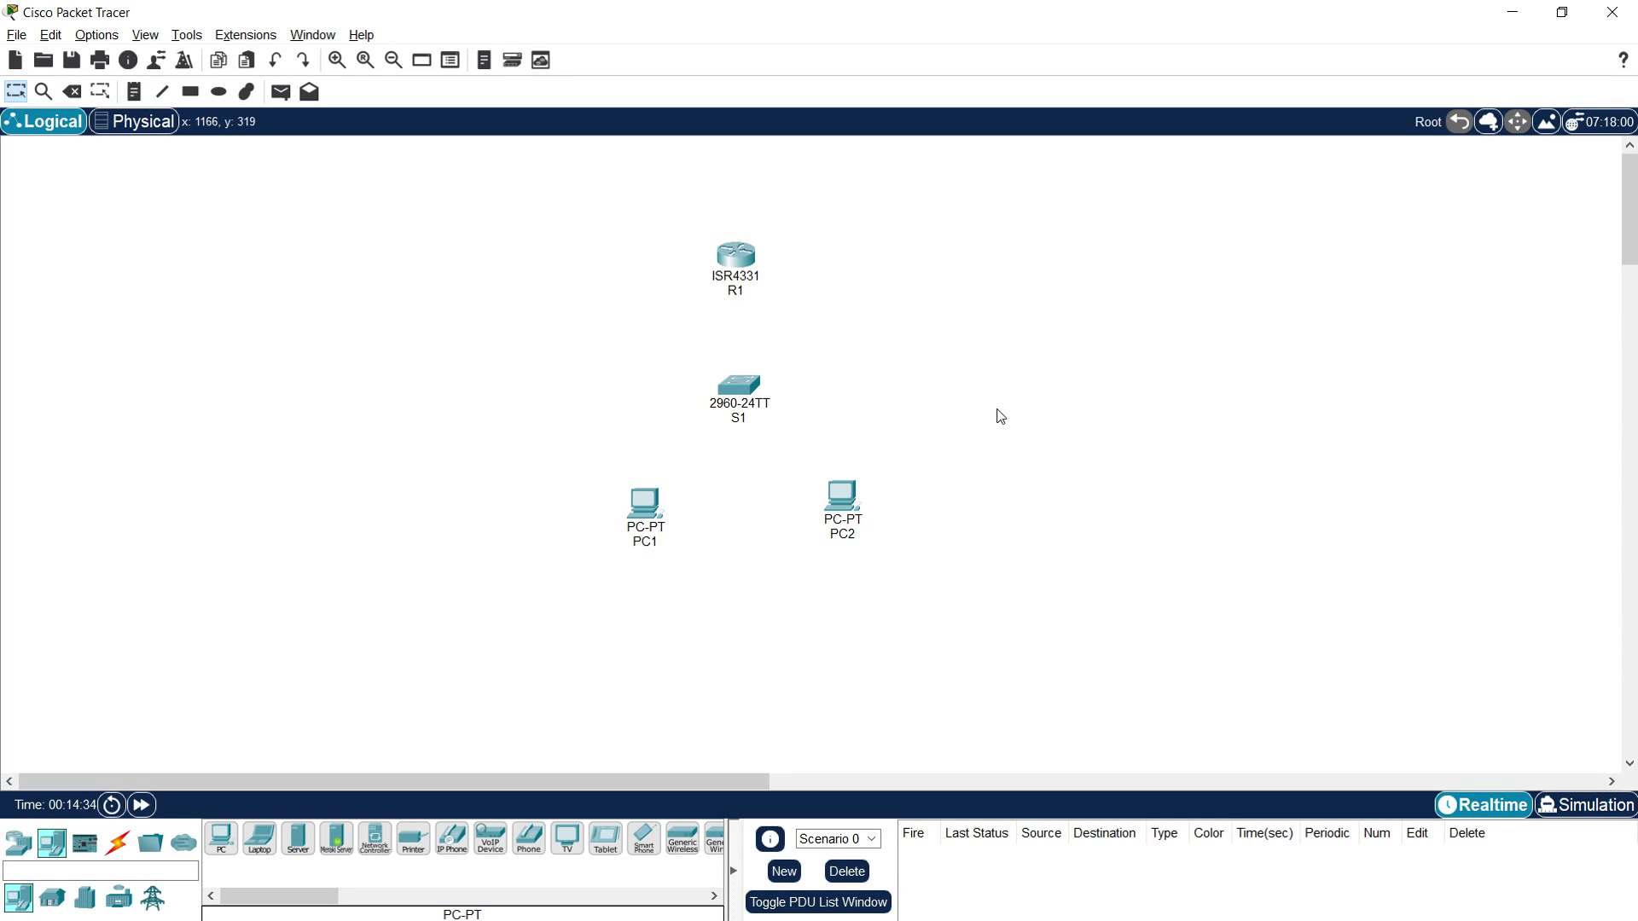
Step: Connect R1's GigabitEthernet0/0/1 to S1's GigabitEthernet0/1 with a copper straight-through cable
{"action": "left_click", "coordinate": [118, 842]}
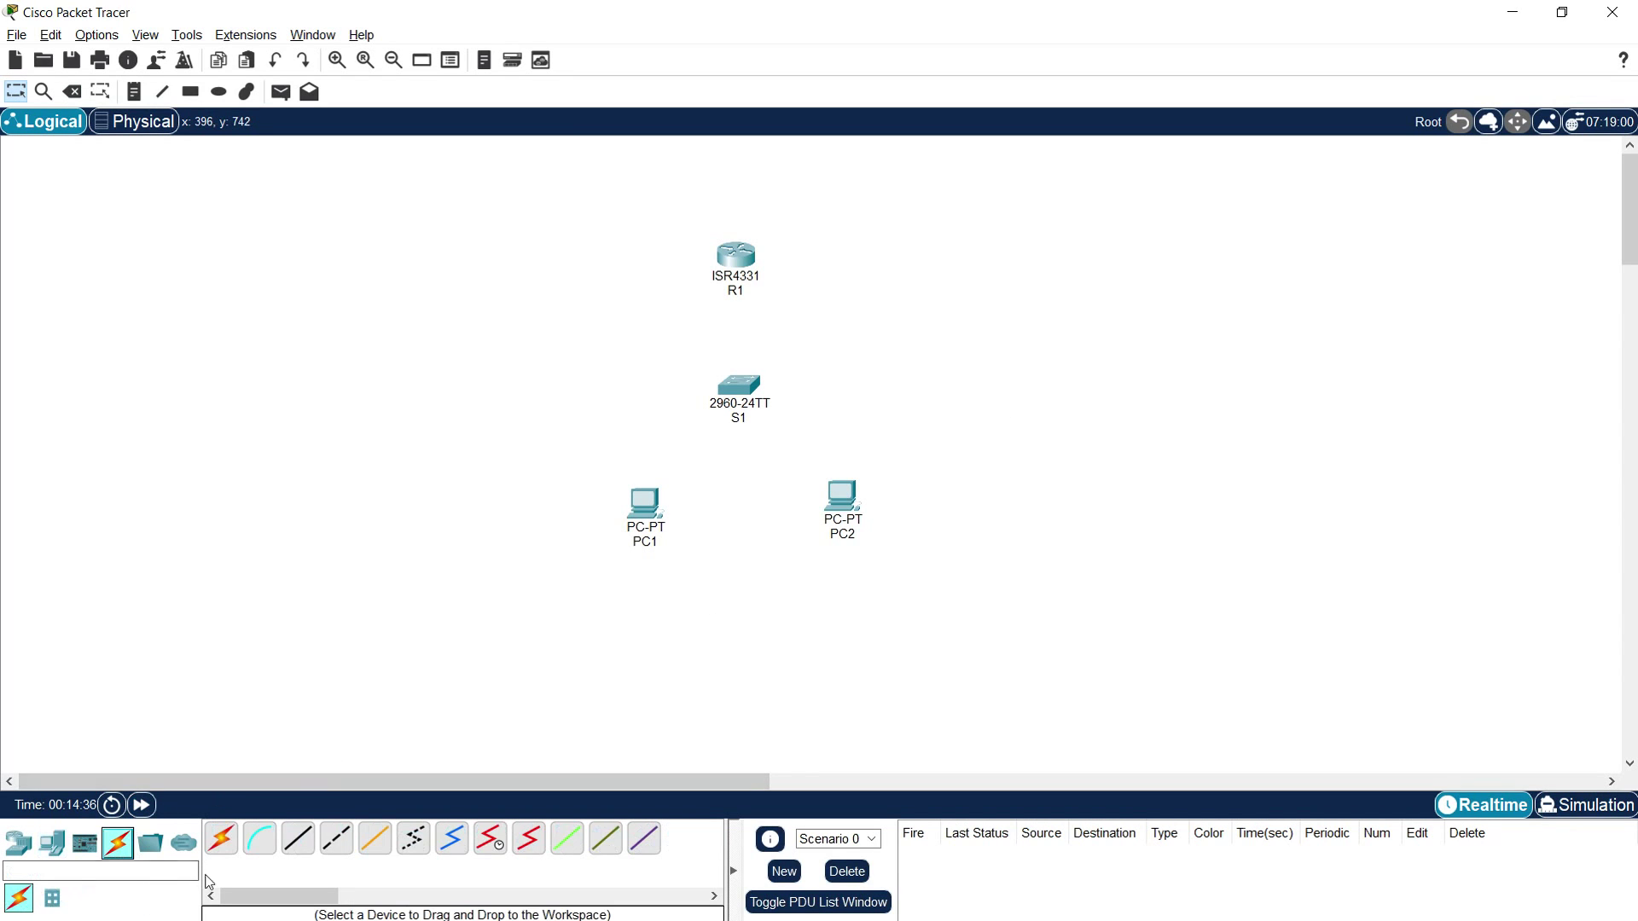
{"action": "left_click", "coordinate": [298, 839]}
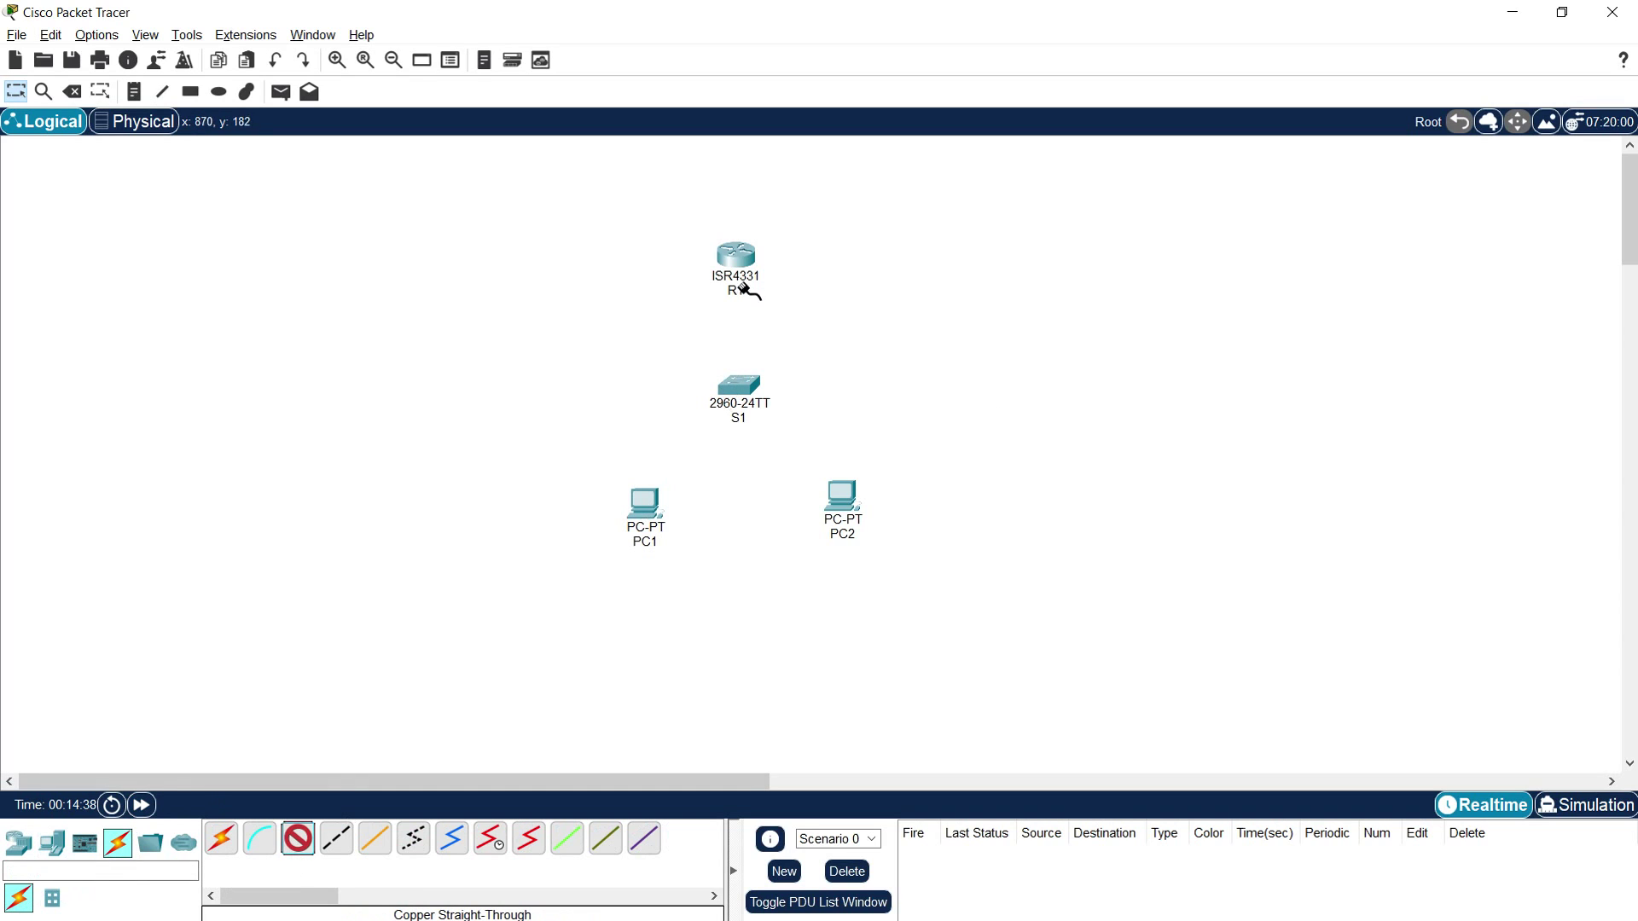
{"action": "left_click", "coordinate": [751, 257]}
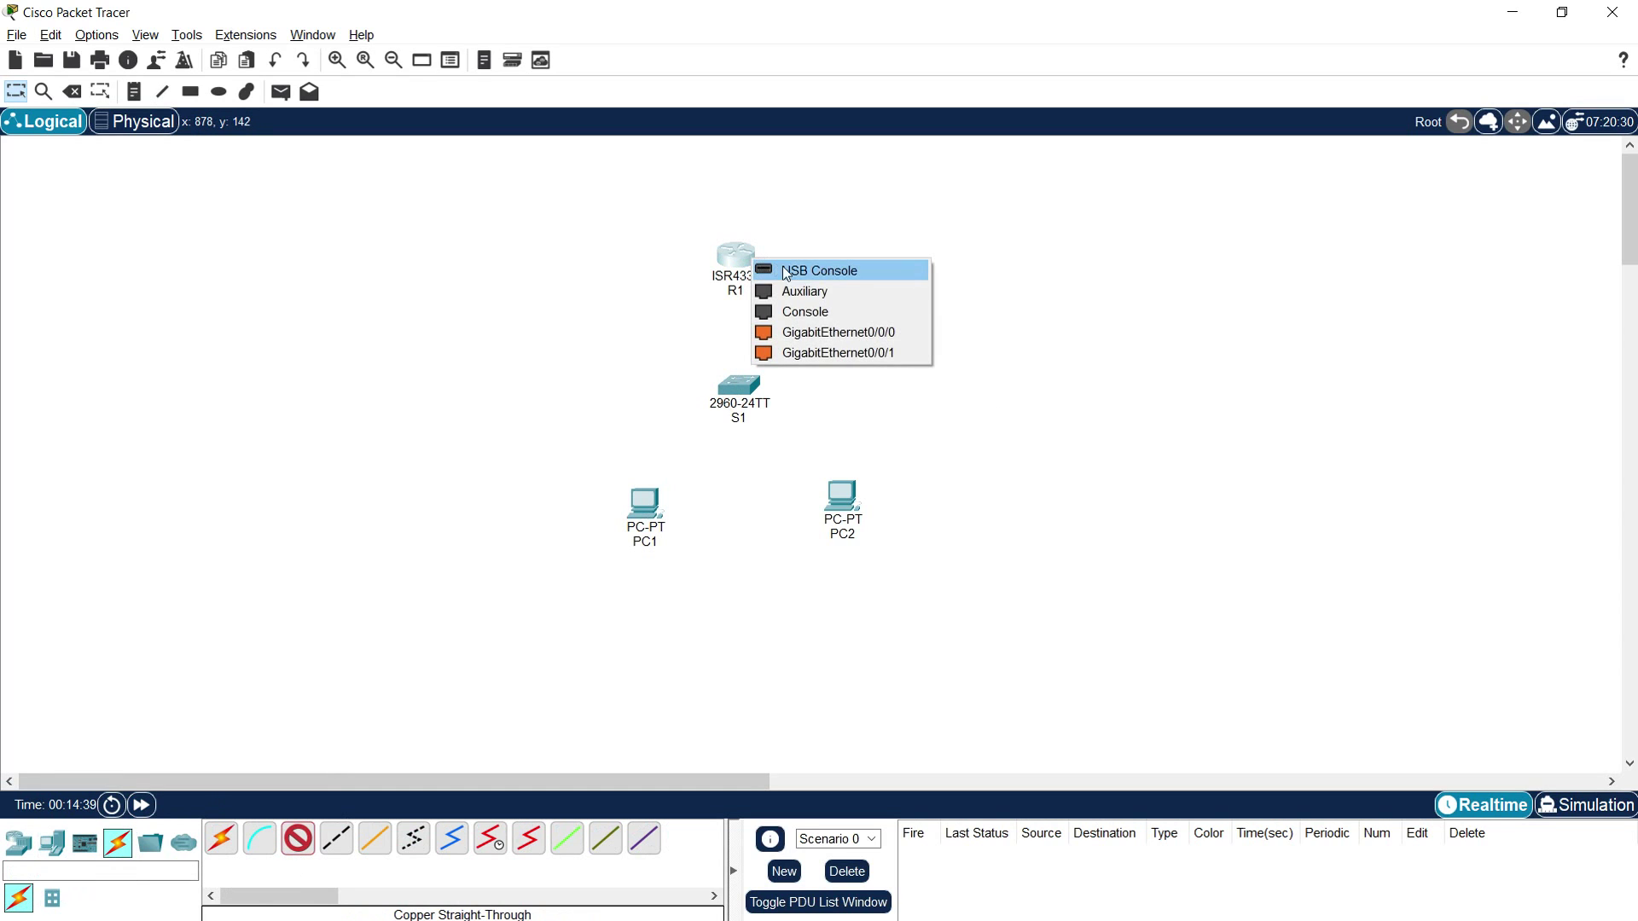
{"action": "left_click", "coordinate": [834, 353]}
{"action": "left_click", "coordinate": [742, 390]}
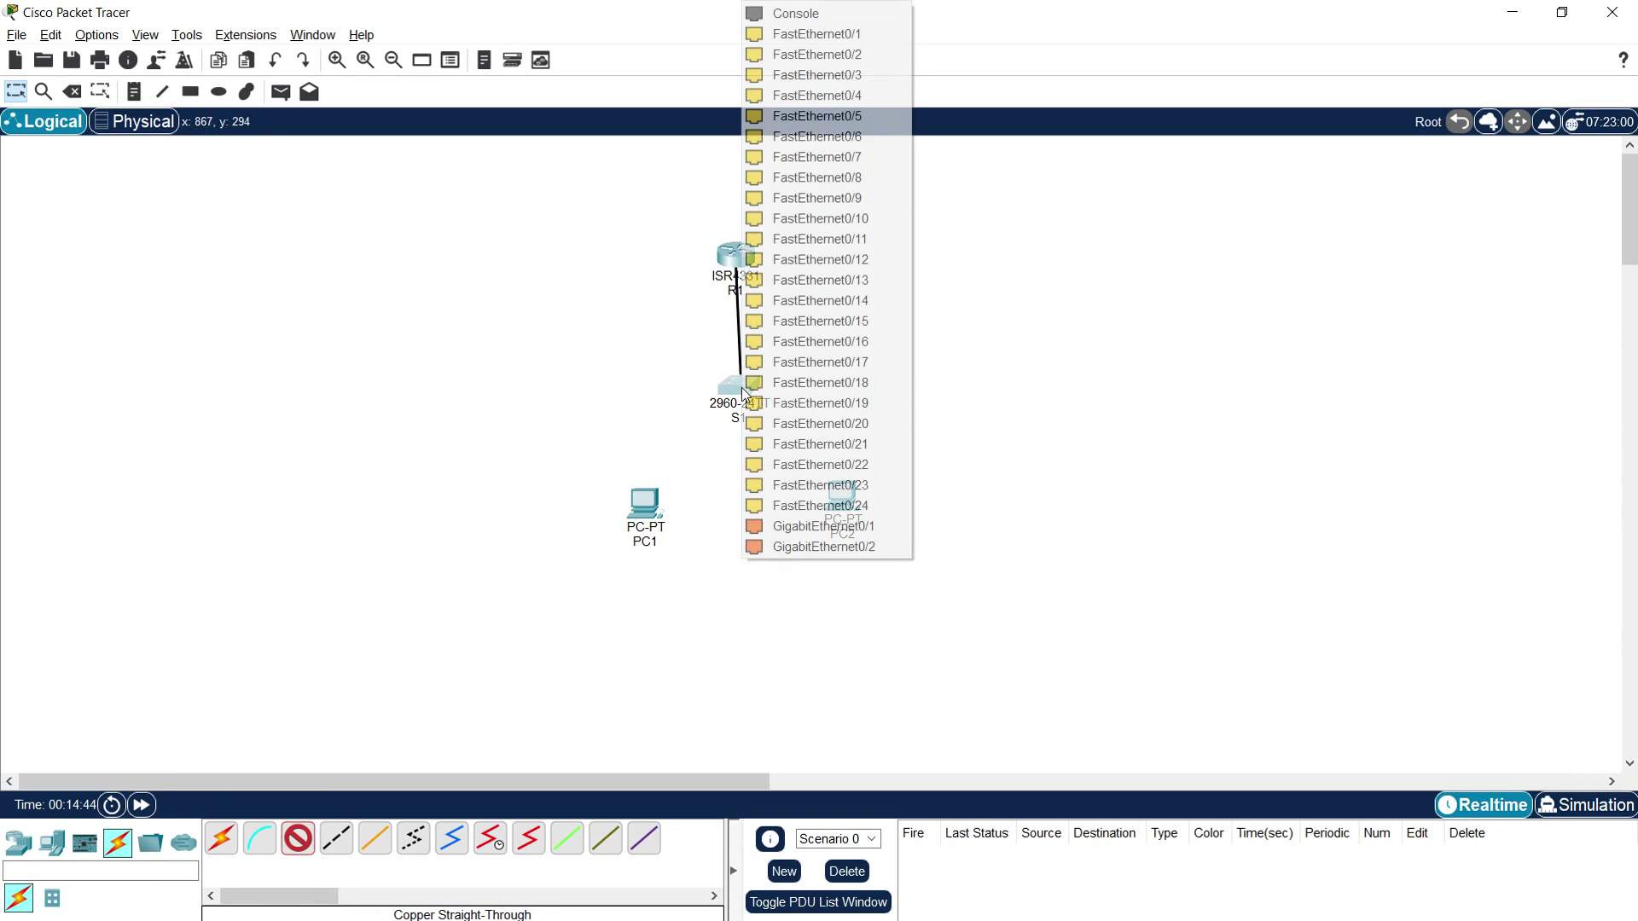
{"action": "left_click", "coordinate": [821, 526]}
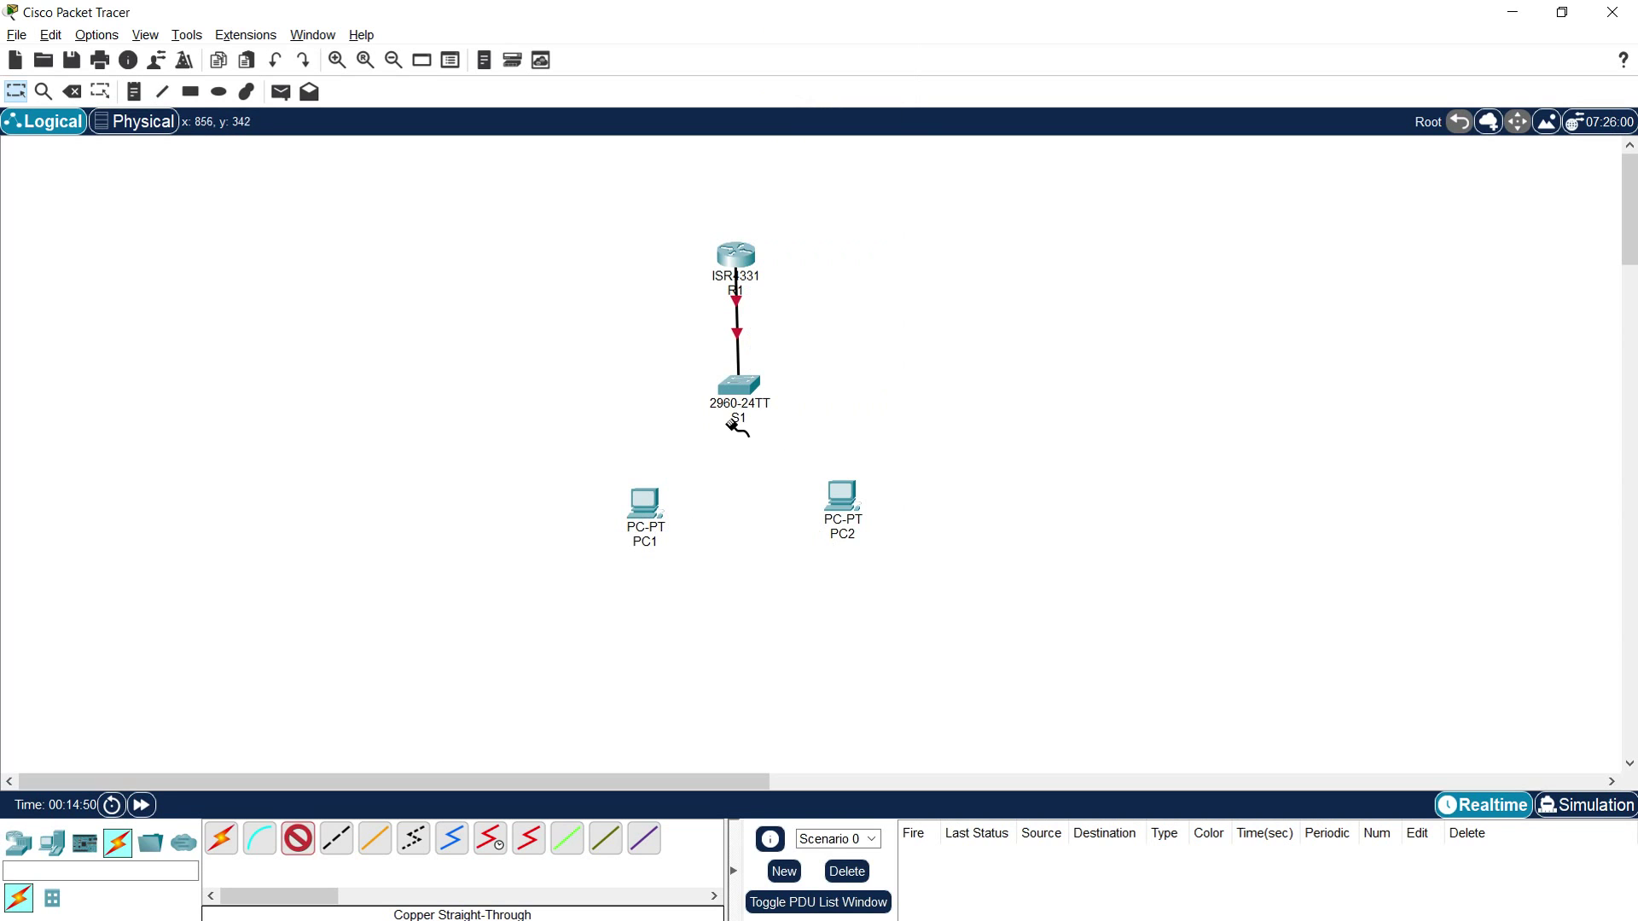
Step: Connect S1's FastEthernet0/1 to PC1 with a copper straight-through cable
{"action": "left_click", "coordinate": [737, 386]}
{"action": "left_click", "coordinate": [831, 34]}
{"action": "left_click", "coordinate": [649, 499]}
{"action": "left_click", "coordinate": [712, 570]}
Step: Connect S1's FastEthernet0/2 to PC2 with a copper straight-through cable and shift PC2 slightly to line up with PC1
{"action": "left_click", "coordinate": [738, 391]}
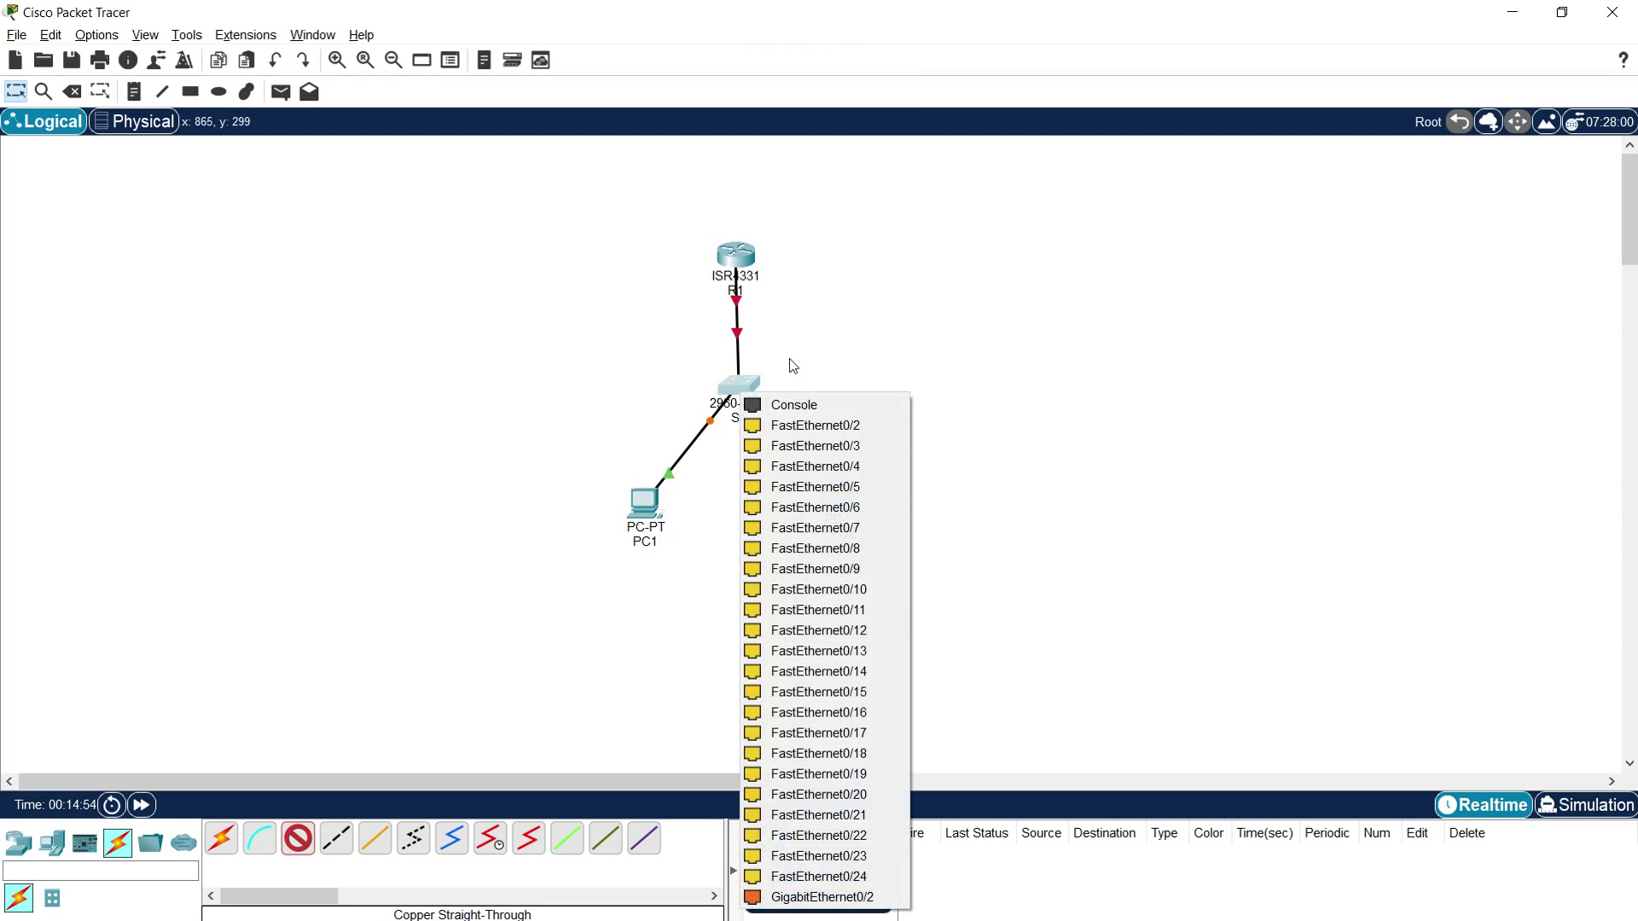
{"action": "left_click", "coordinate": [814, 425]}
{"action": "left_click", "coordinate": [841, 495]}
{"action": "left_click", "coordinate": [871, 582]}
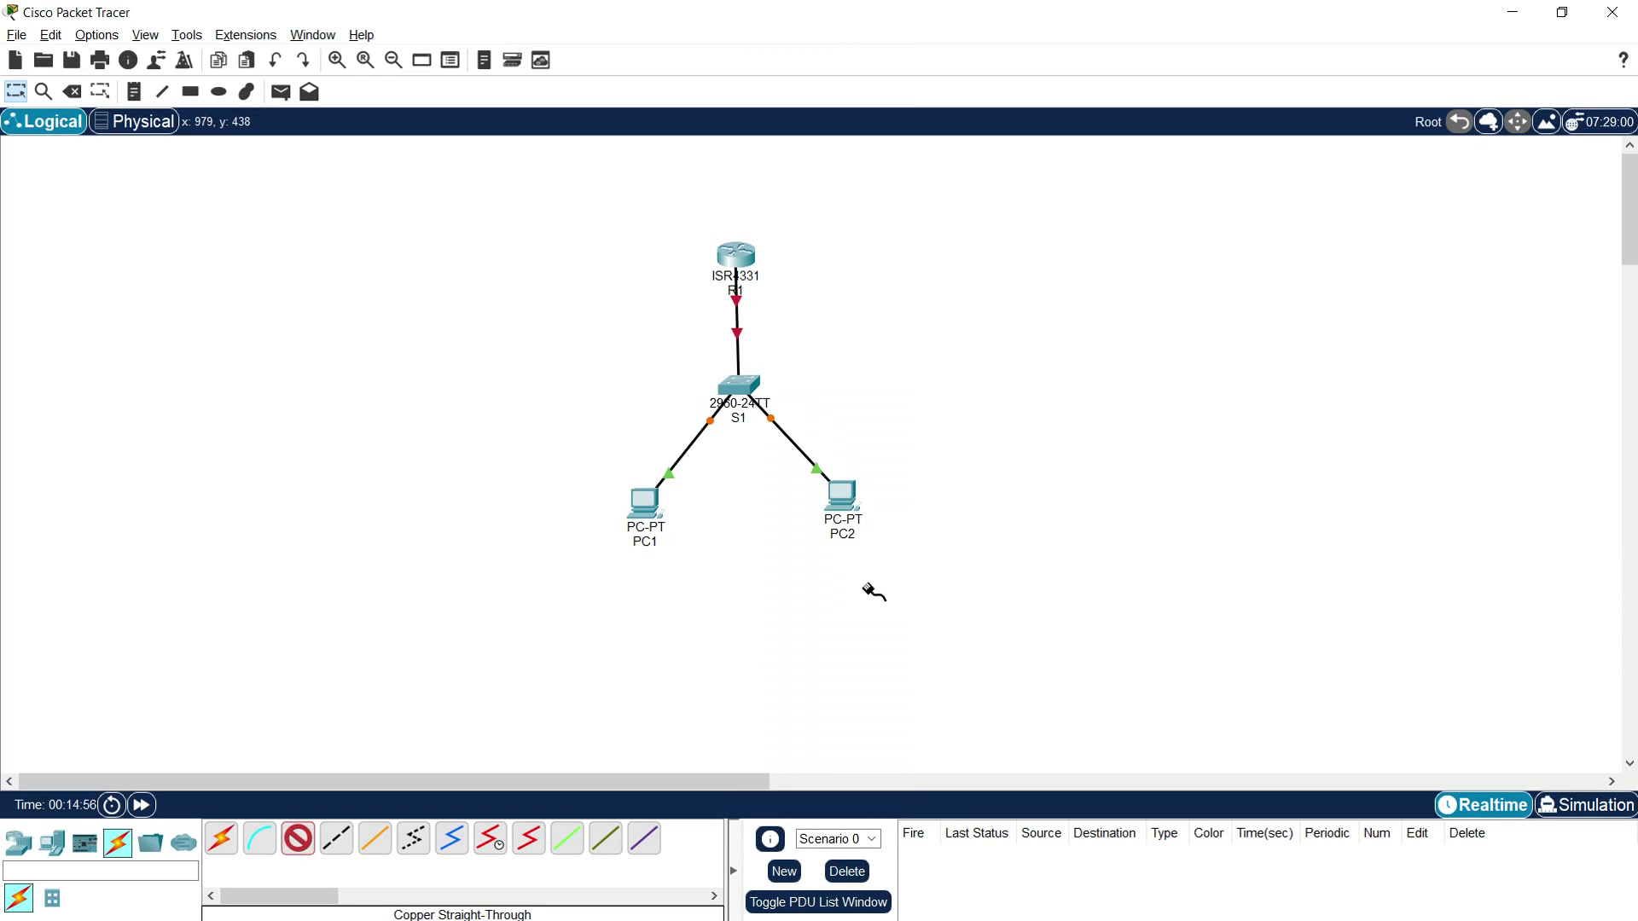
{"action": "left_click_drag", "start_coordinate": [855, 524], "coordinate": [847, 536]}
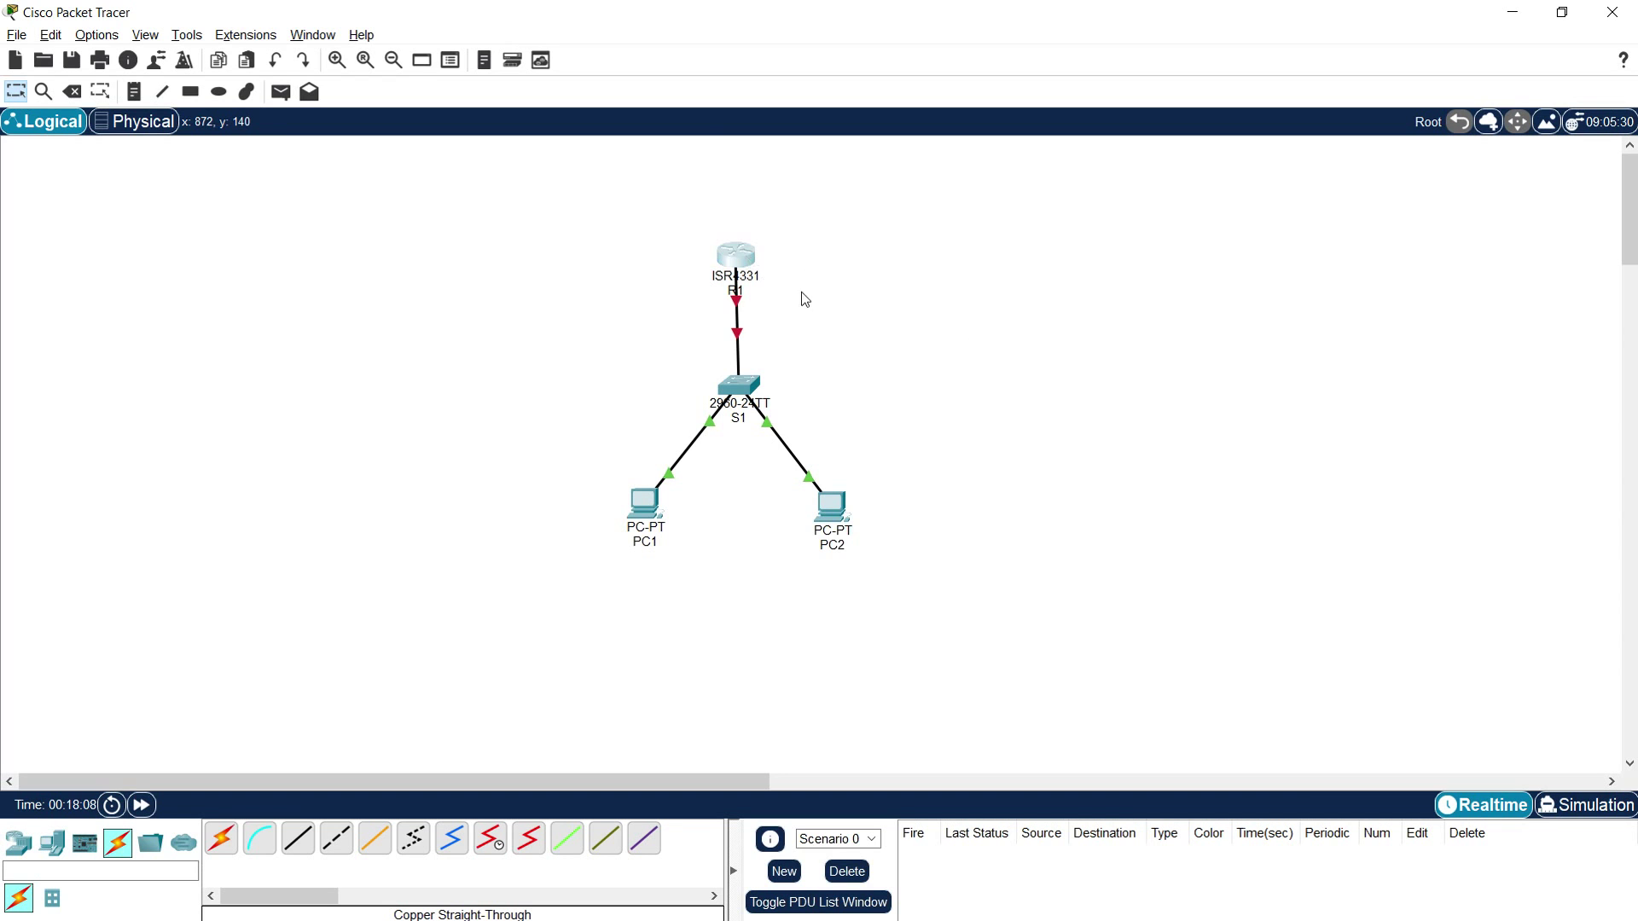
Step: Open router R1's command-line interface in a maximized window and skip the initial configuration dialog
{"action": "left_click", "coordinate": [740, 249]}
{"action": "left_click", "coordinate": [727, 219]}
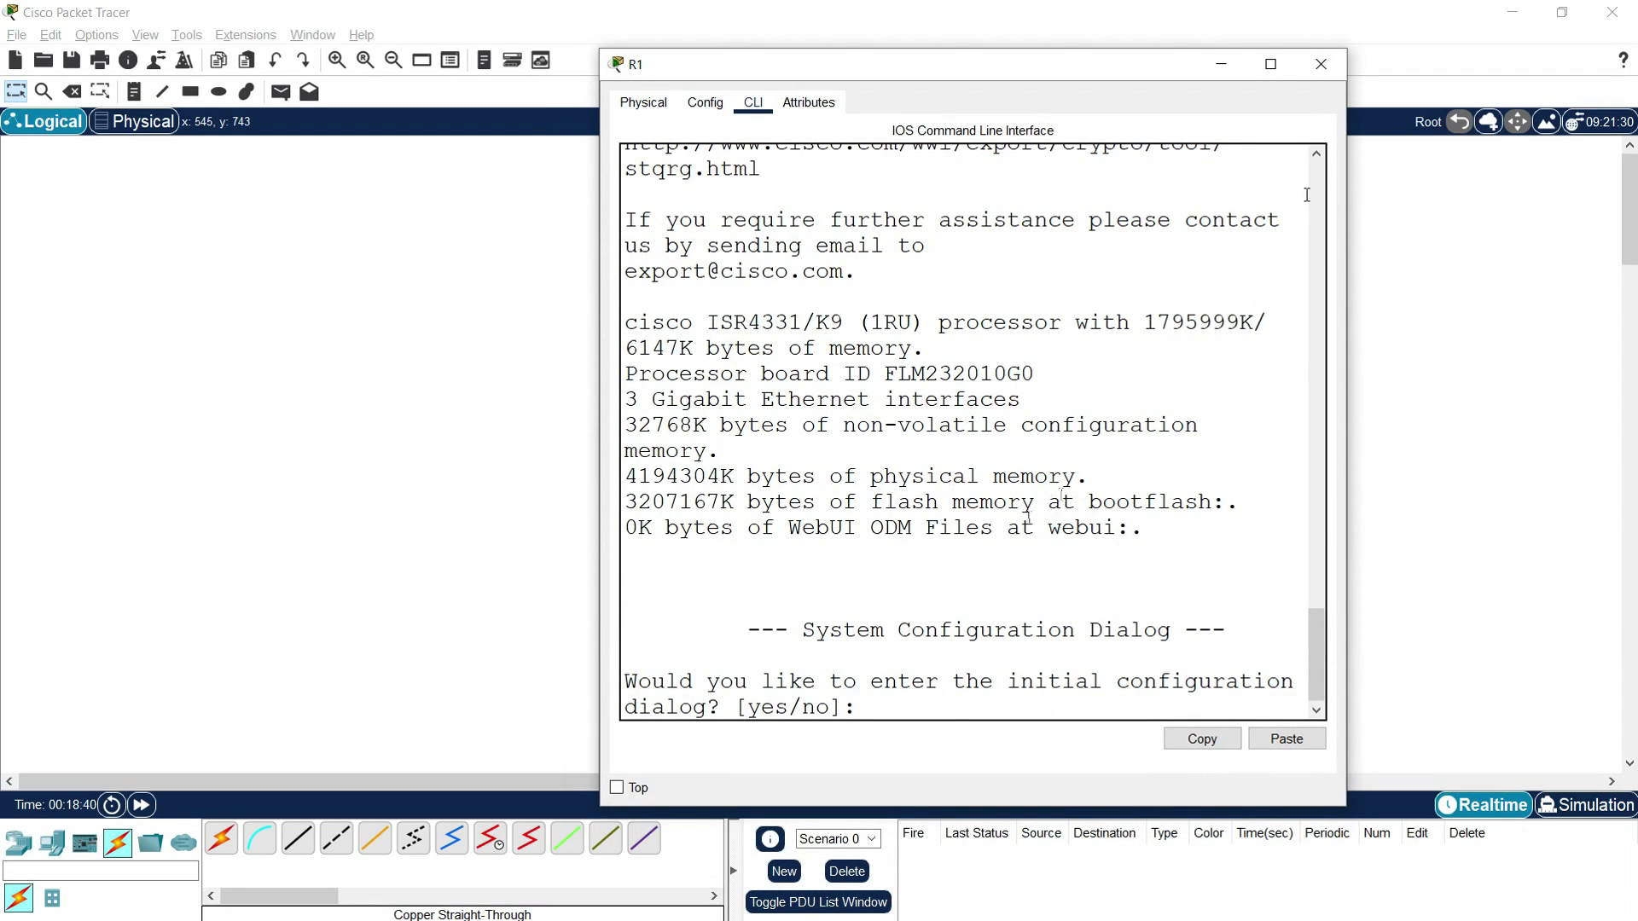
{"action": "left_click", "coordinate": [1271, 70]}
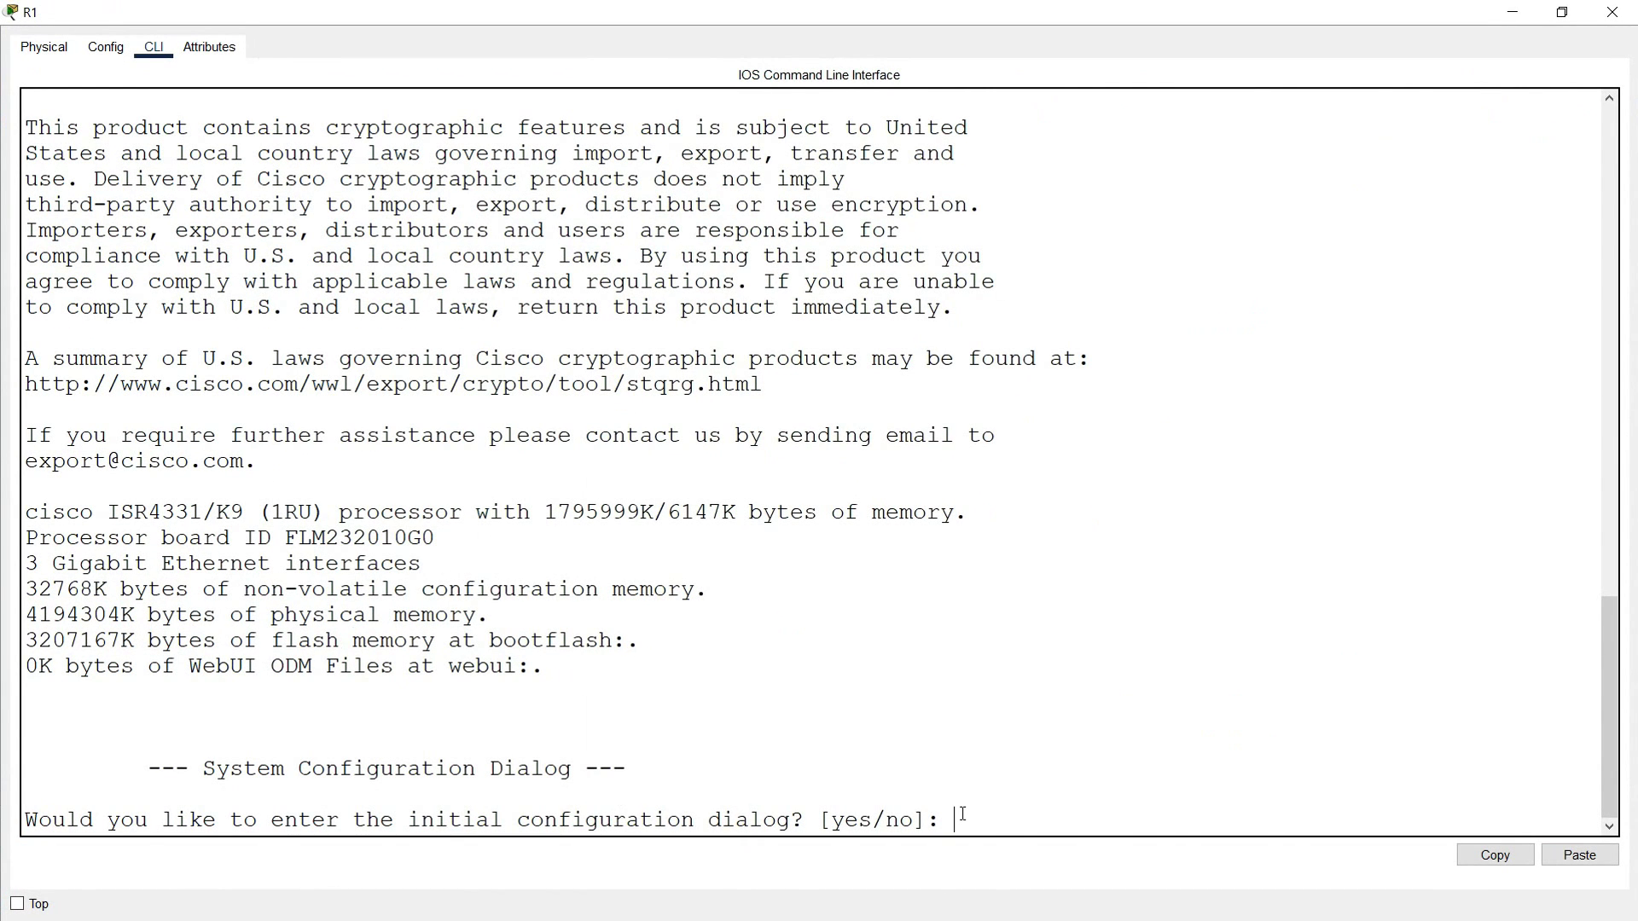
{"action": "key", "text": "Return"}
{"action": "key", "text": "Return"}
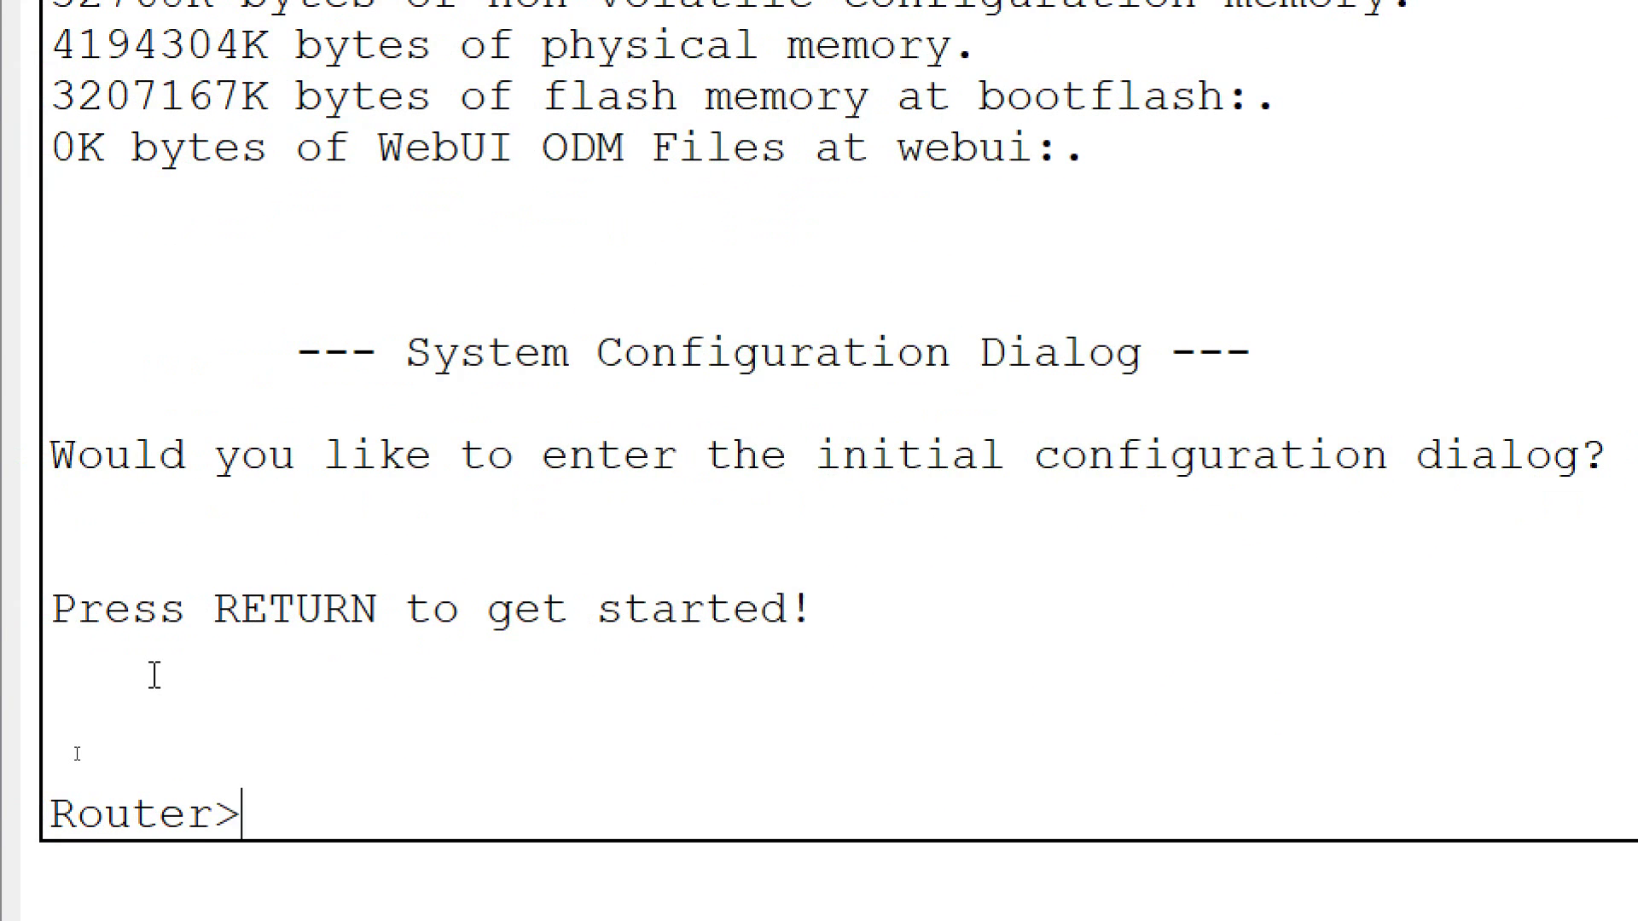
Step: Enter privileged mode with enable and global configuration mode with conf t on the router
{"action": "type", "text": "enable"}
{"action": "key", "text": "Return"}
{"action": "type", "text": "conf t"}
{"action": "key", "text": "Return"}
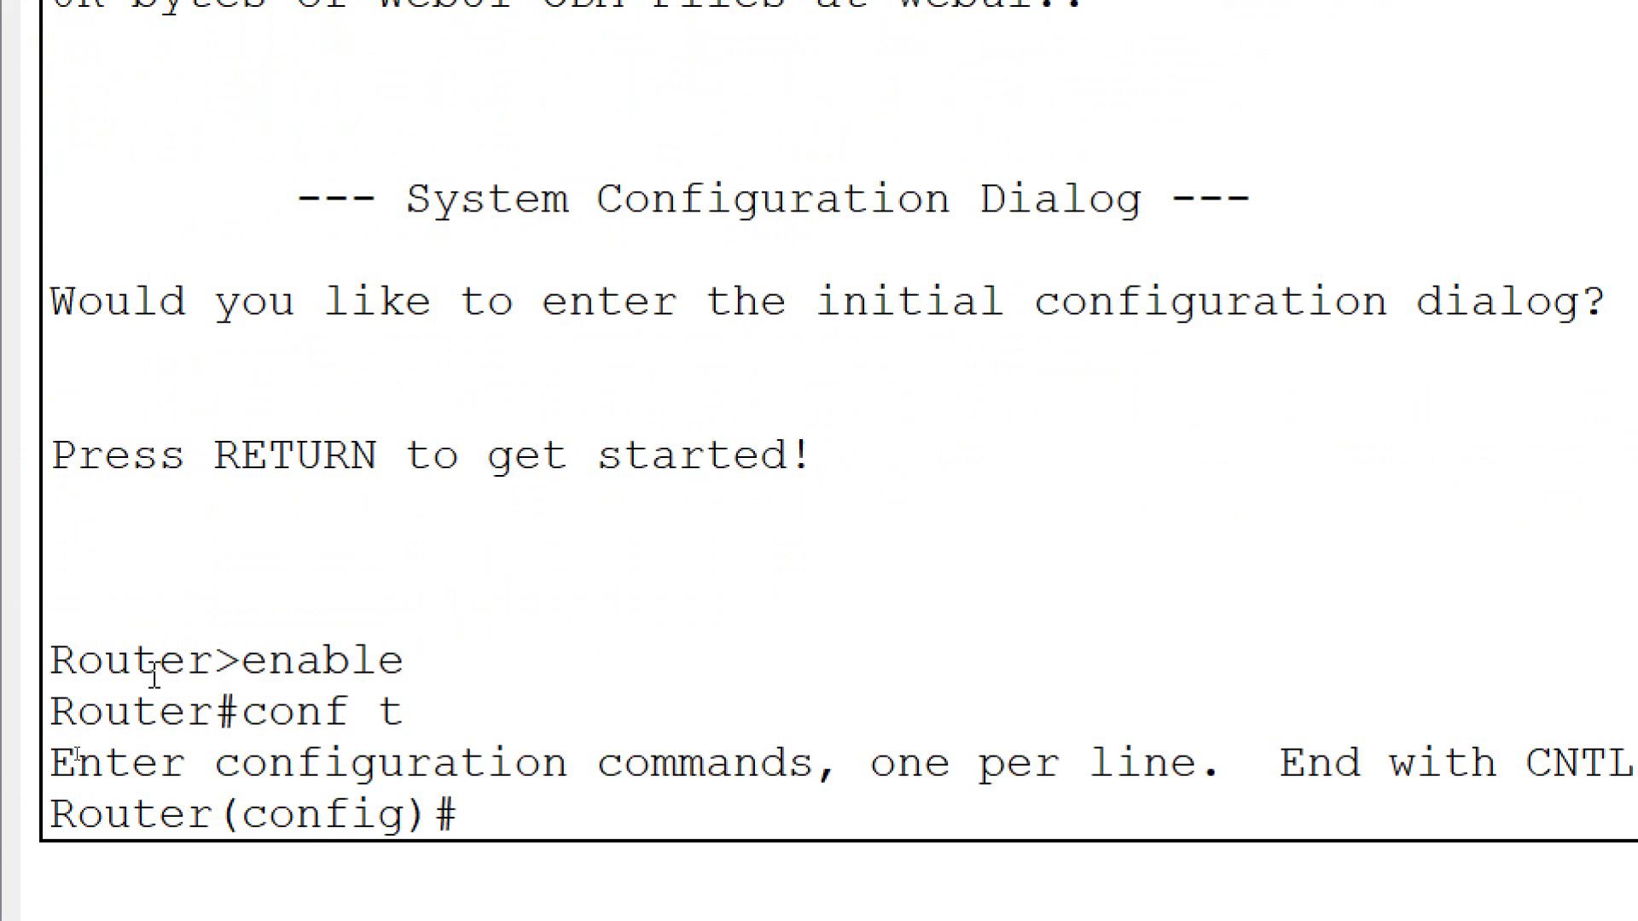
Step: Set the router's hostname to R1 and disable DNS lookup with no ip domain-lookup
{"action": "type", "text": "hostname R1"}
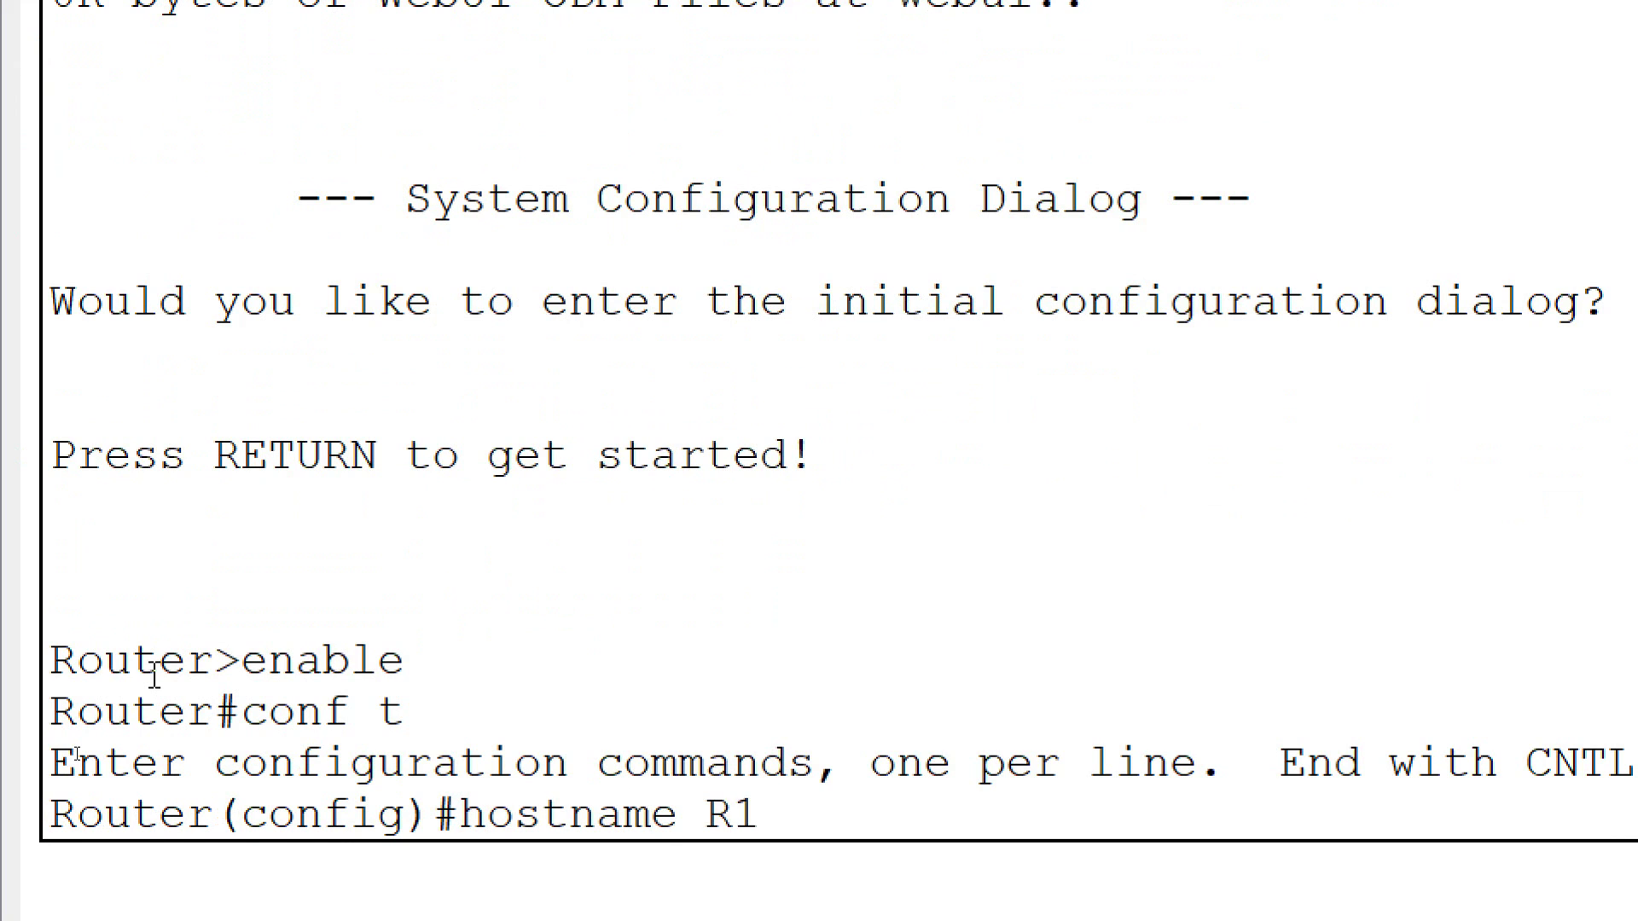
{"action": "key", "text": "Return"}
{"action": "type", "text": "no ip domain-lookup"}
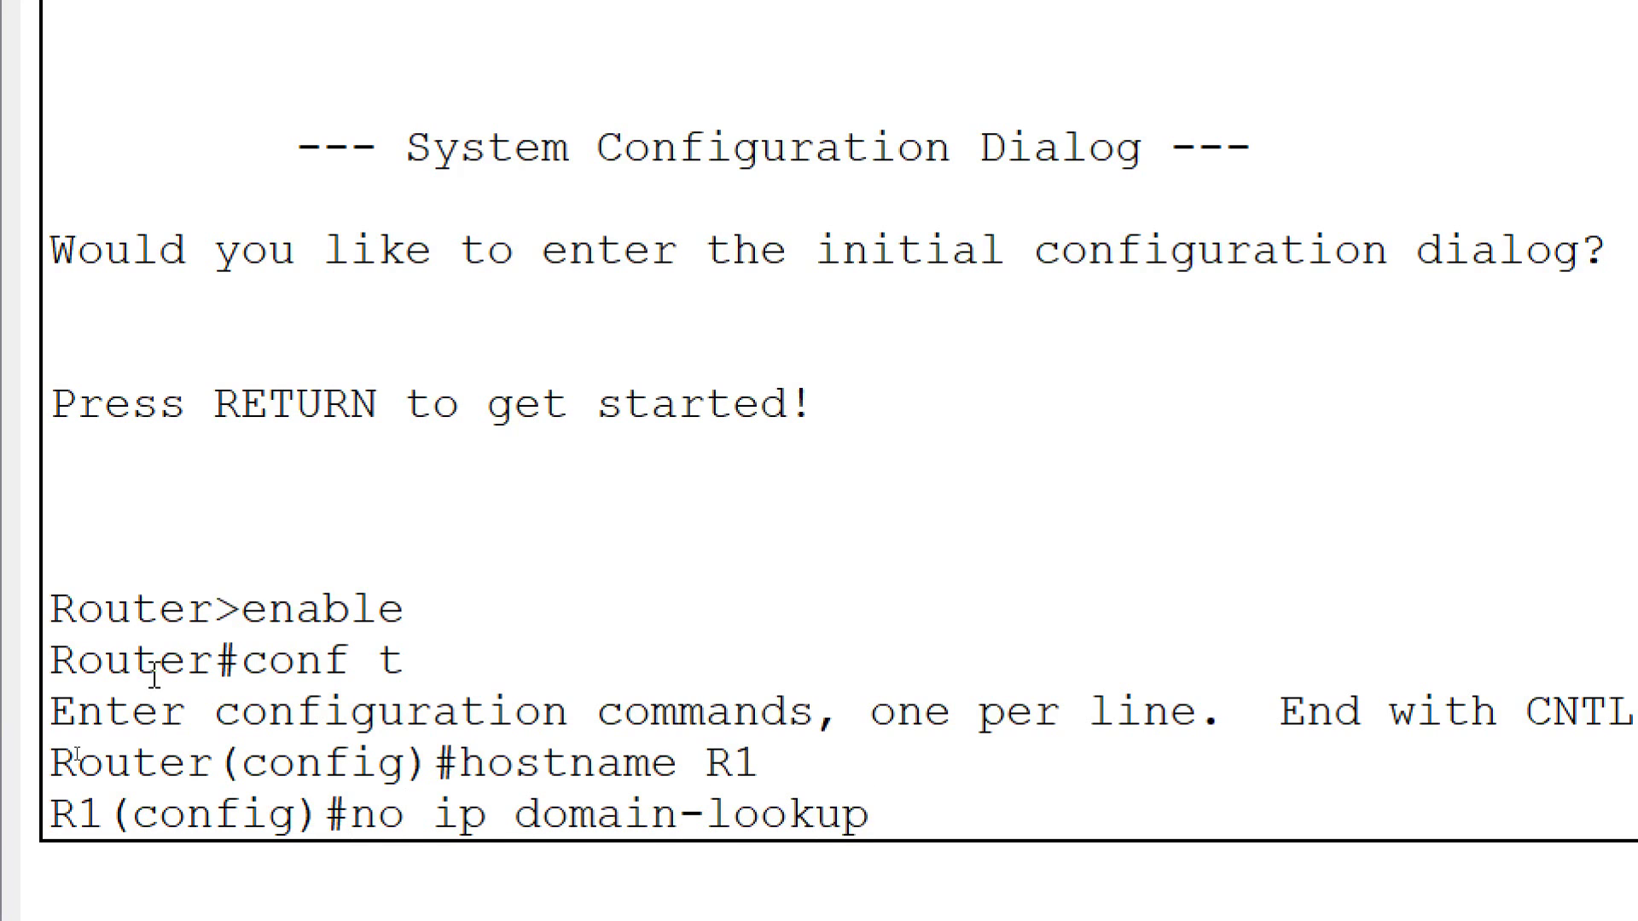
{"action": "key", "text": "Return"}
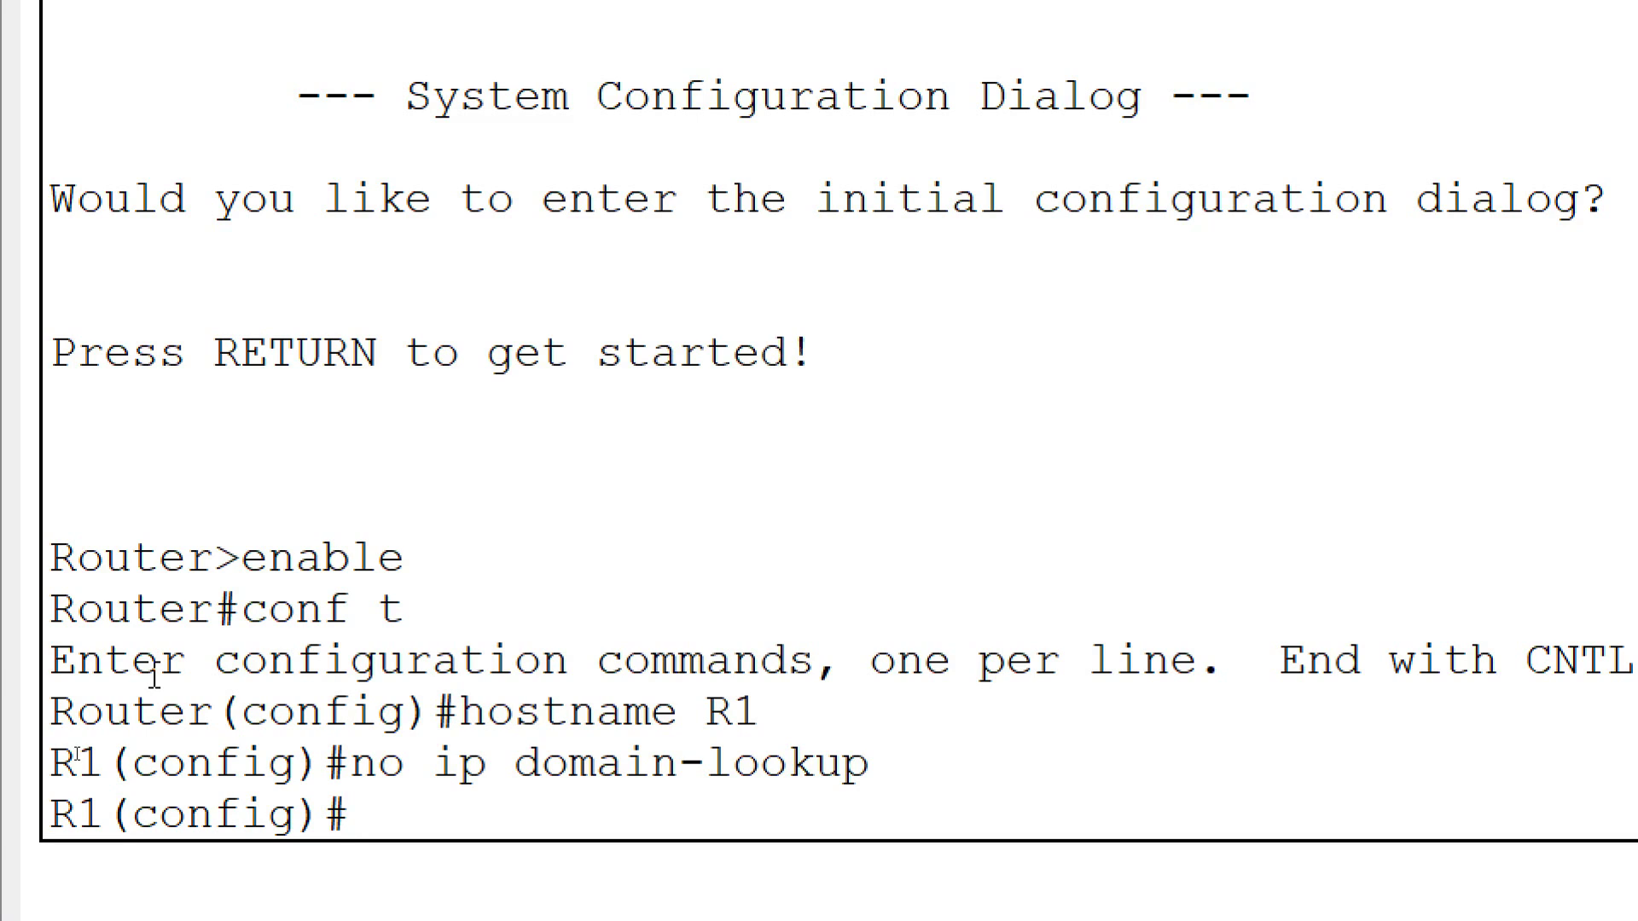
Step: Enter configuration for interface g0/0/1 and give it the description "Connected to S1"
{"action": "type", "text": "interface "}
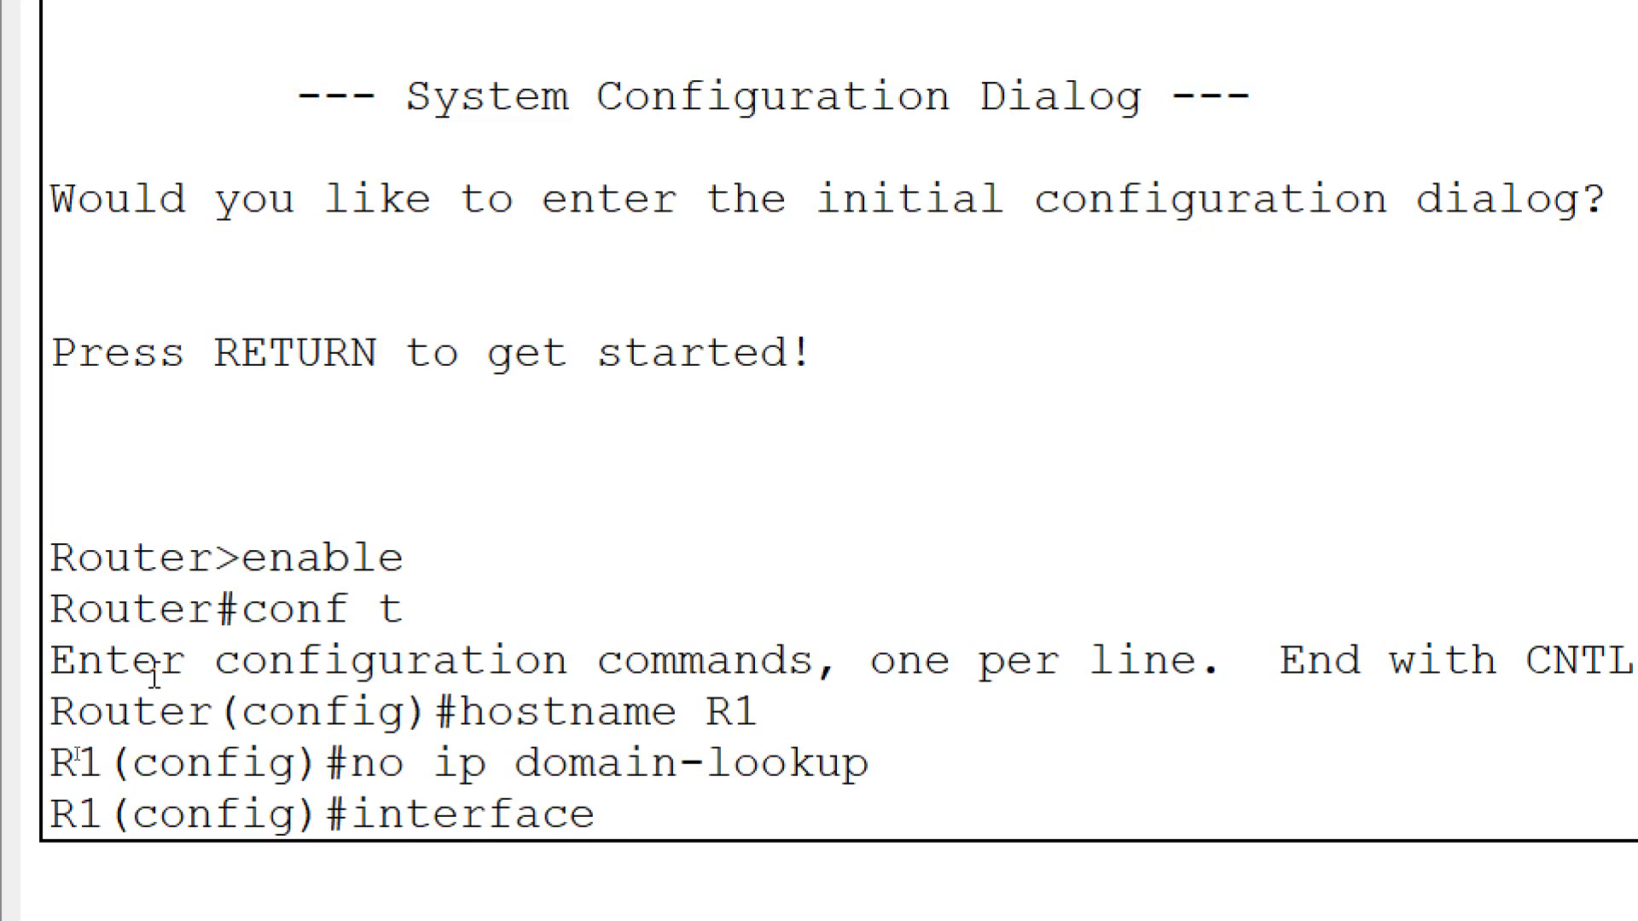
{"action": "type", "text": "g0/0/"}
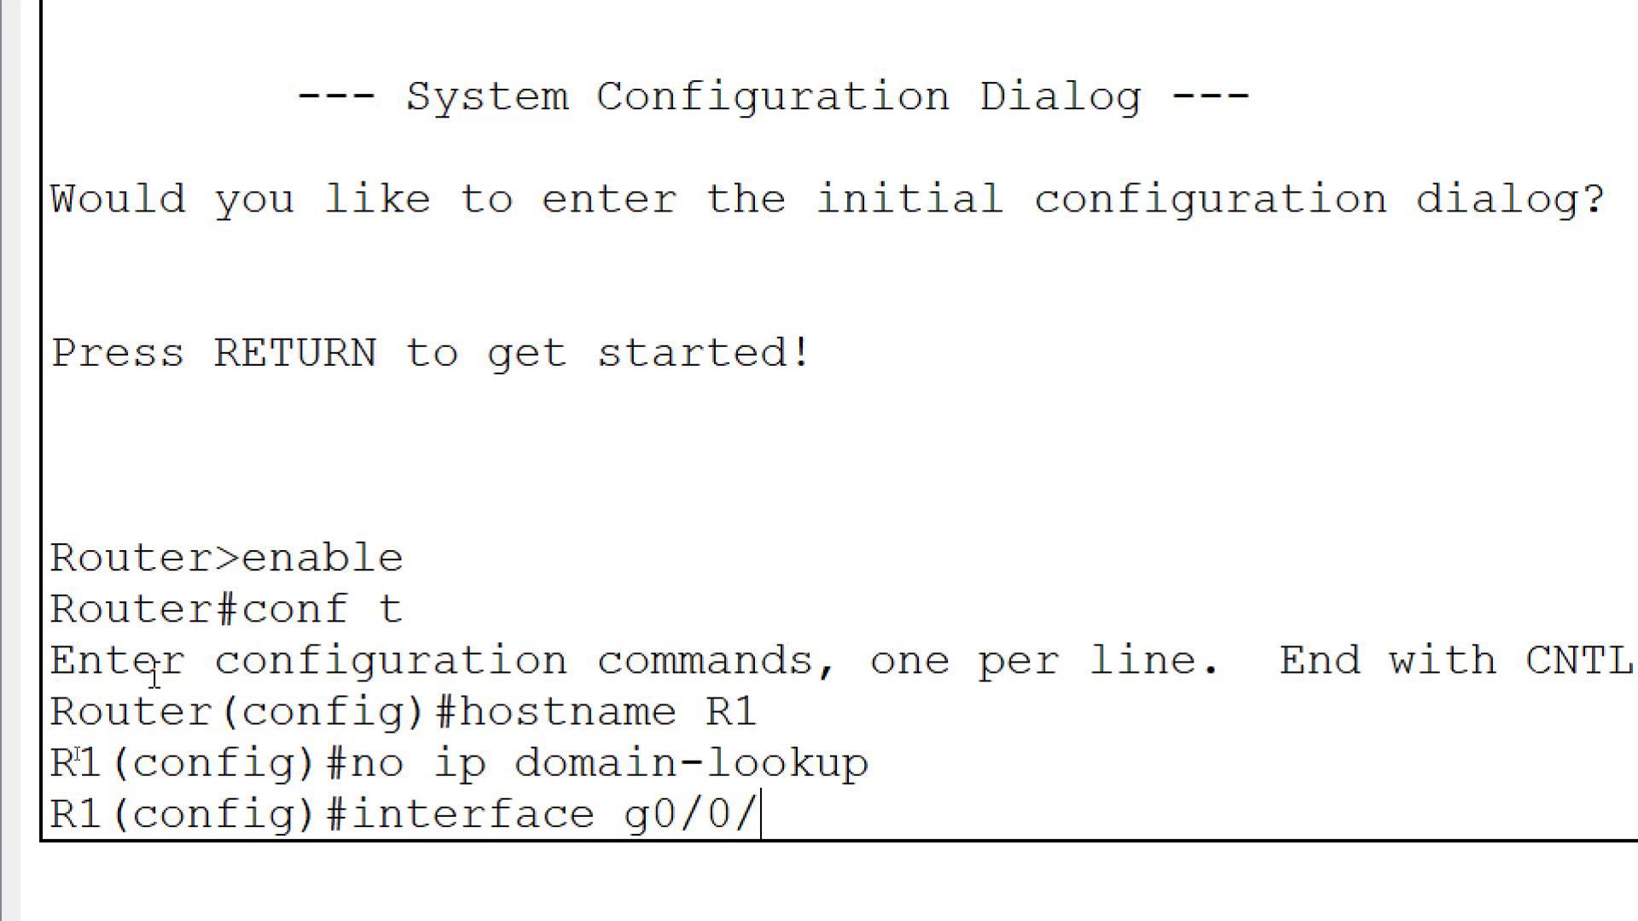
{"action": "type", "text": "1"}
{"action": "key", "text": "Return"}
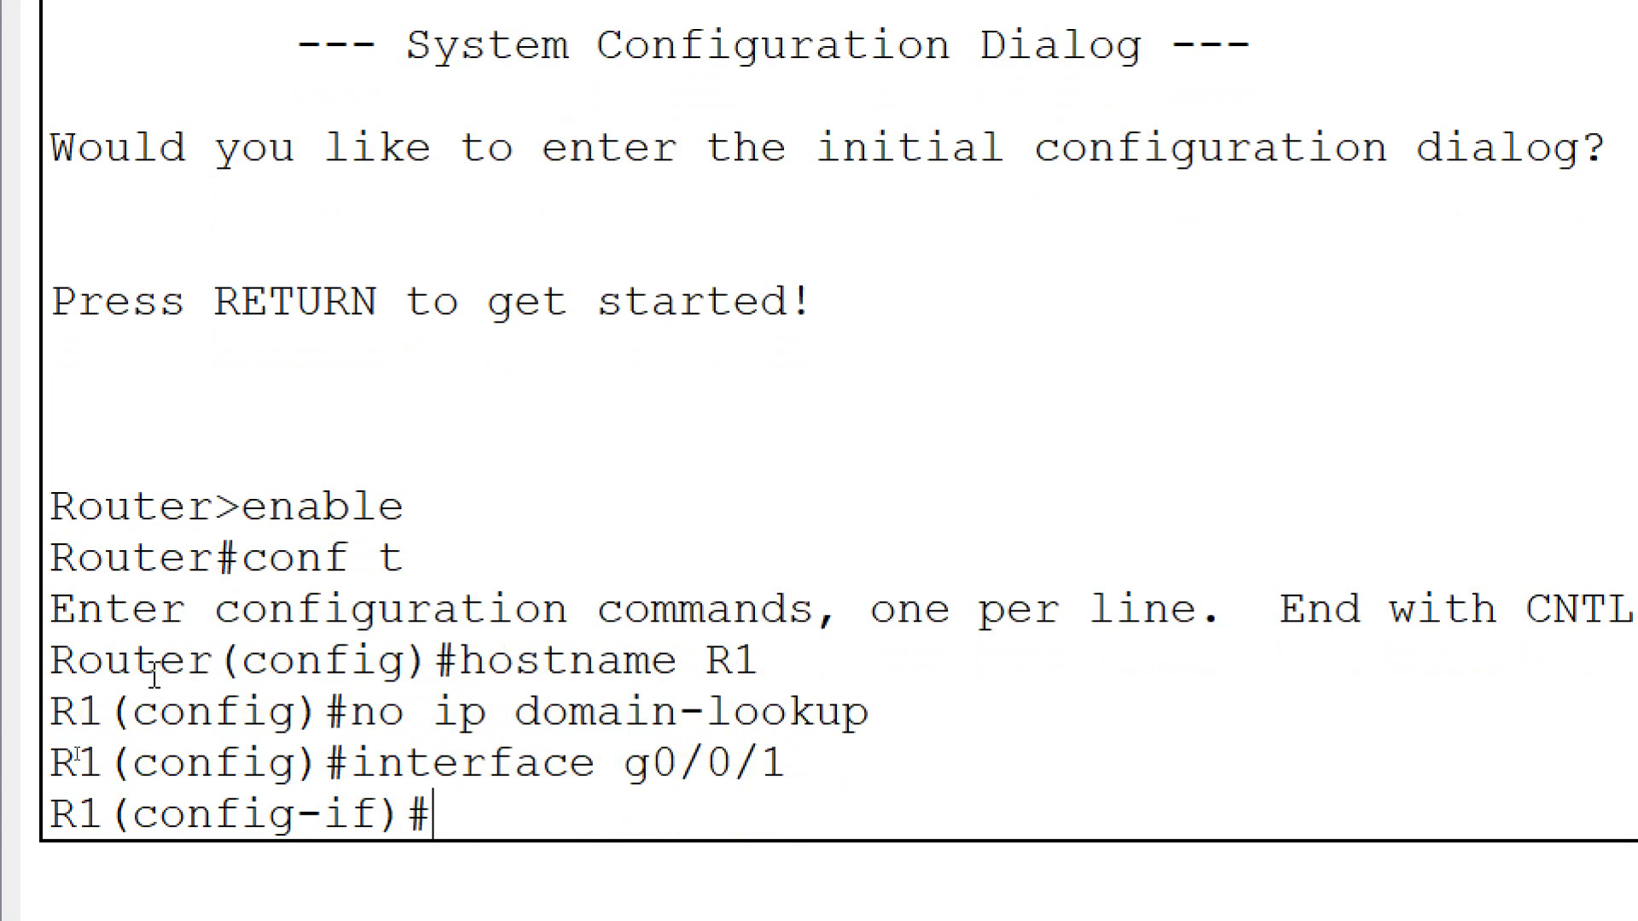
{"action": "type", "text": "desc"}
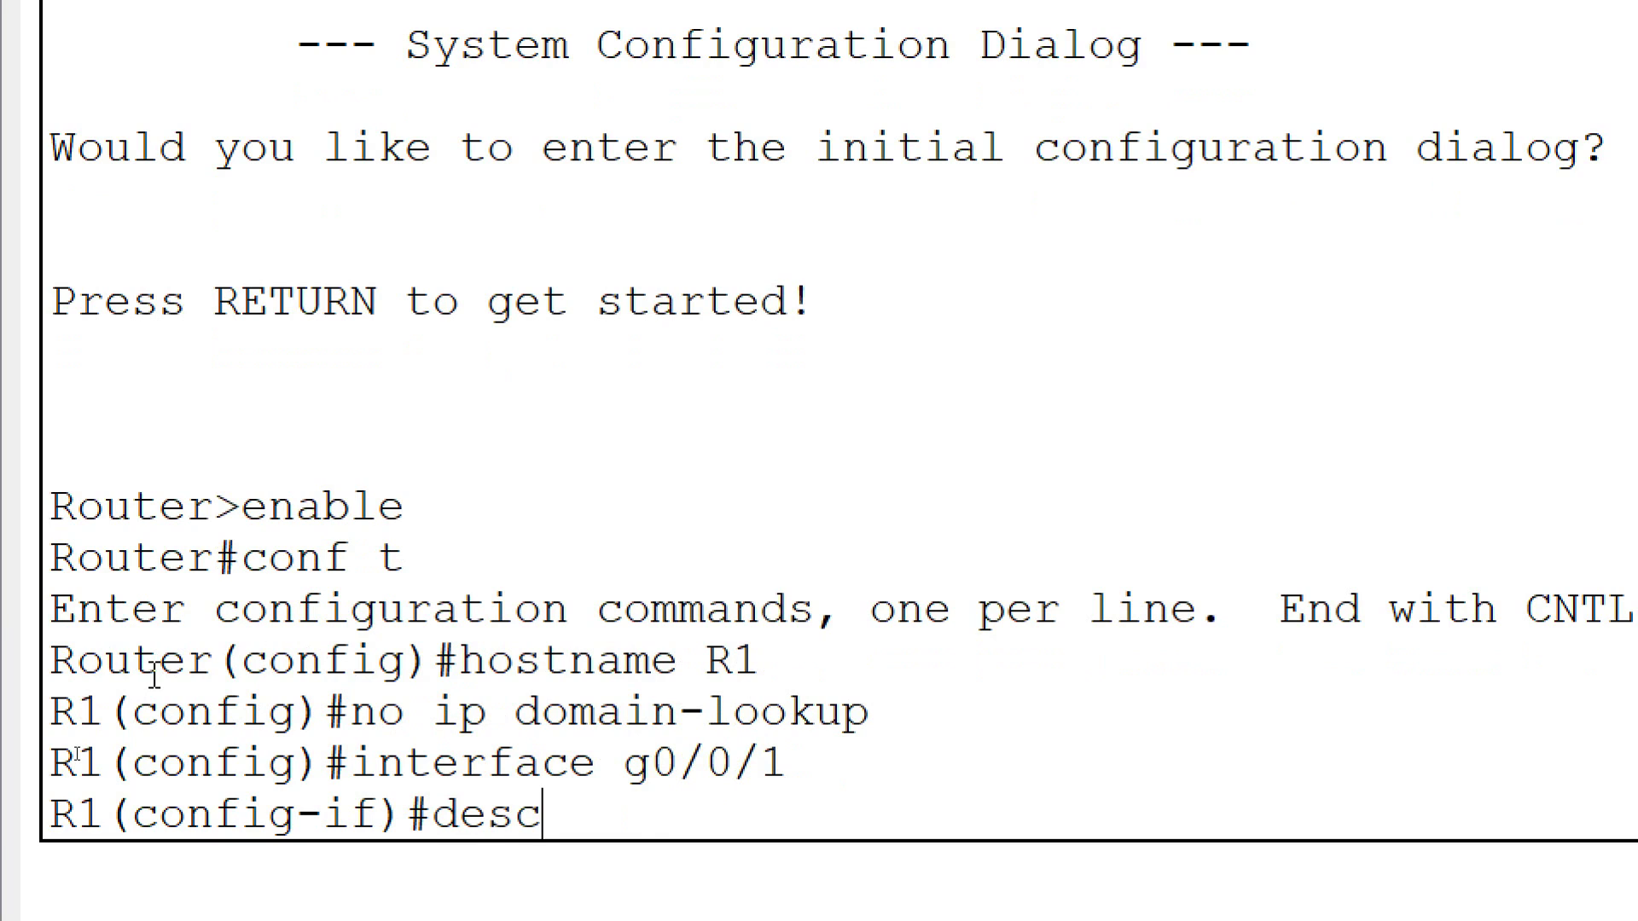
{"action": "type", "text": "ription Connc"}
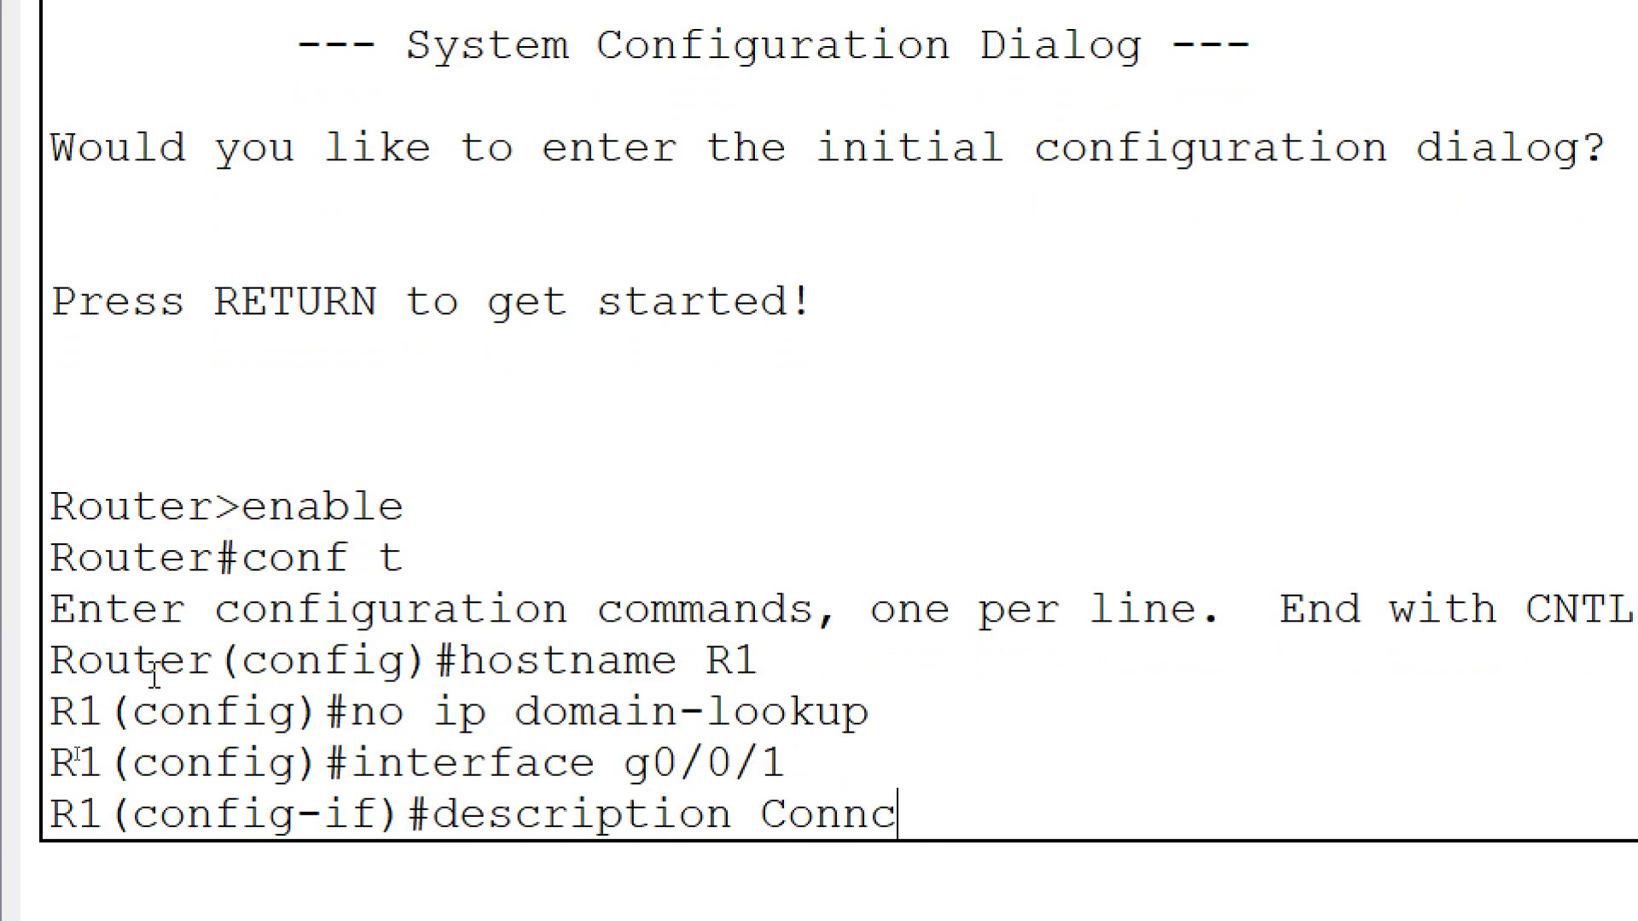
{"action": "key", "text": "BackSpace"}
{"action": "type", "text": "ected"}
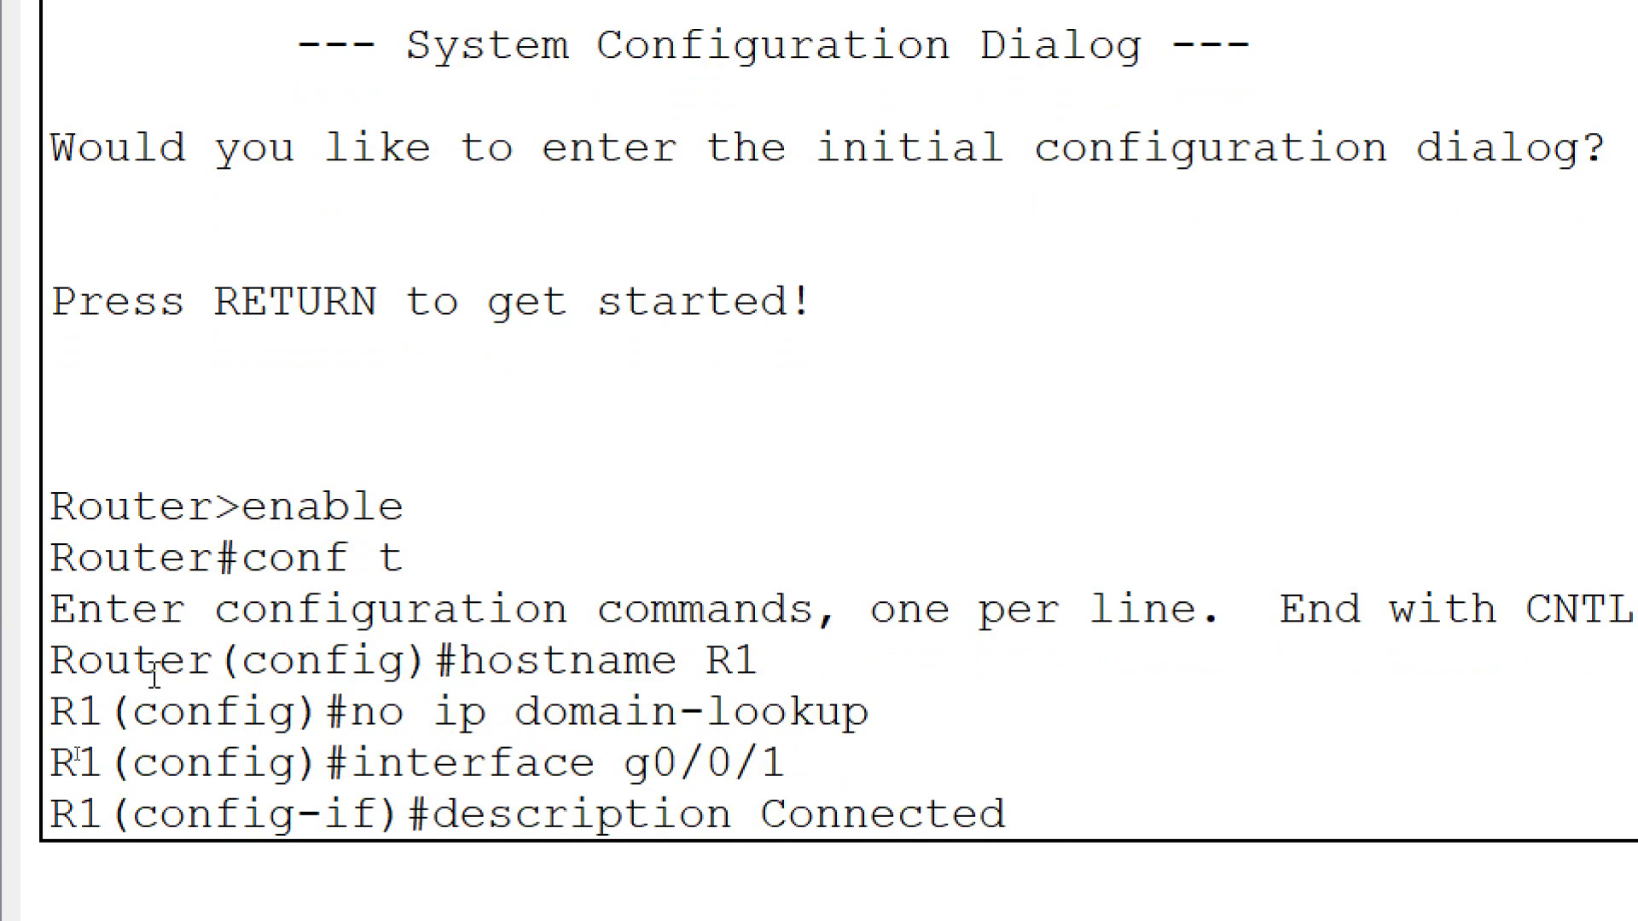
{"action": "type", "text": " to S1"}
{"action": "key", "text": "Return"}
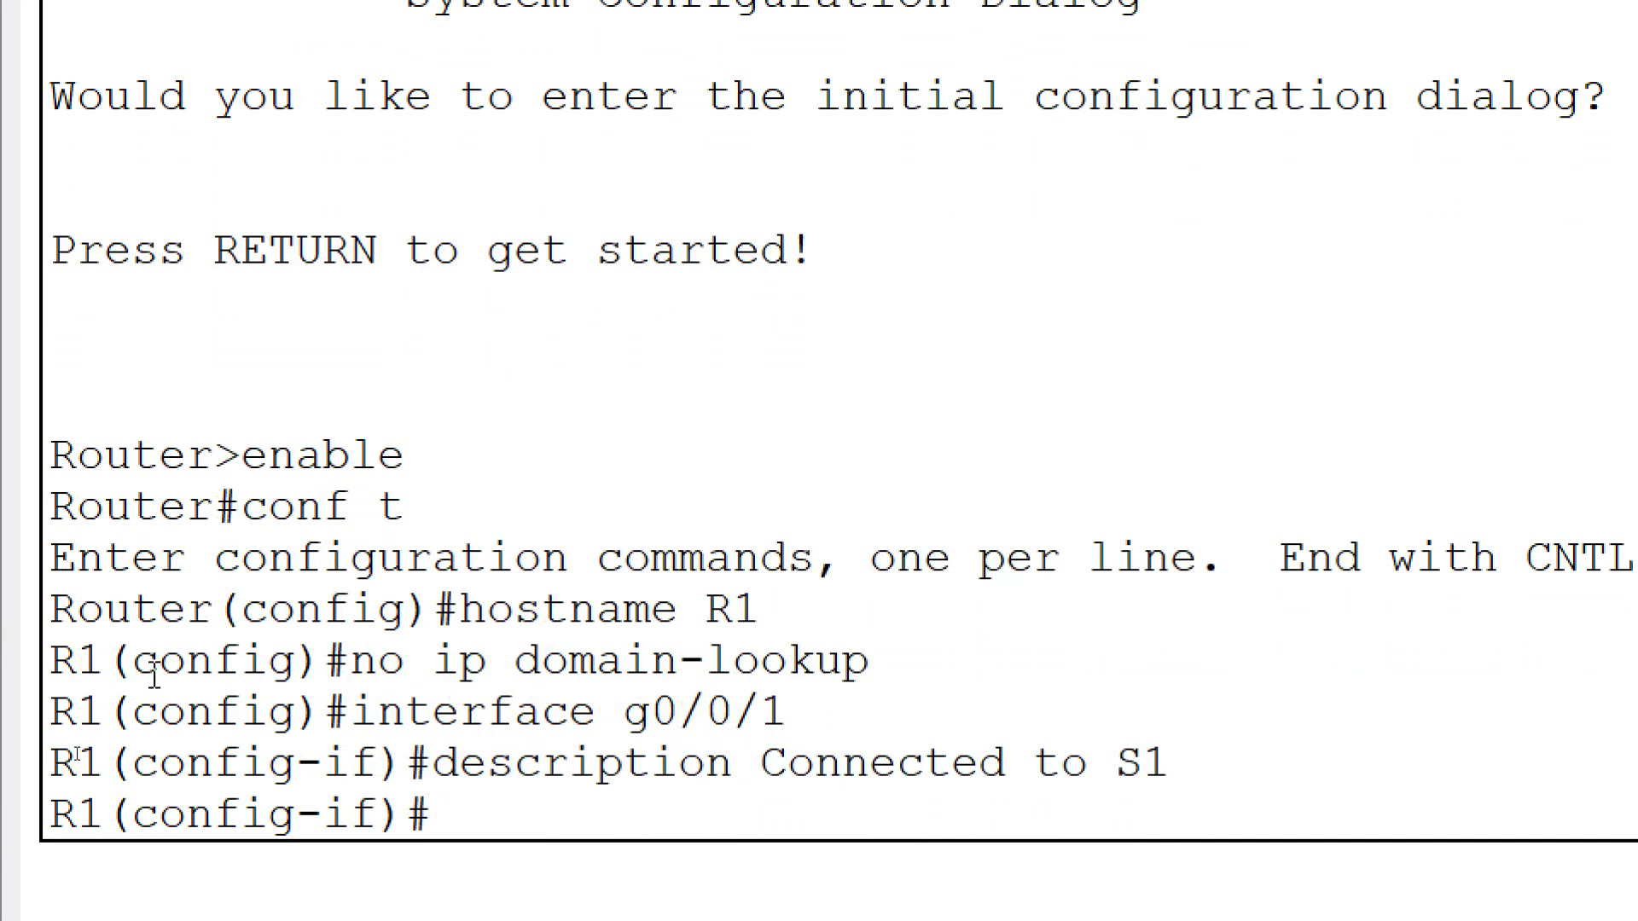
Step: Assign IP address 192.168.1.1 with mask 255.255.255.0 to interface g0/0/1 and enable it with no shutdown
{"action": "type", "text": "ip addr"}
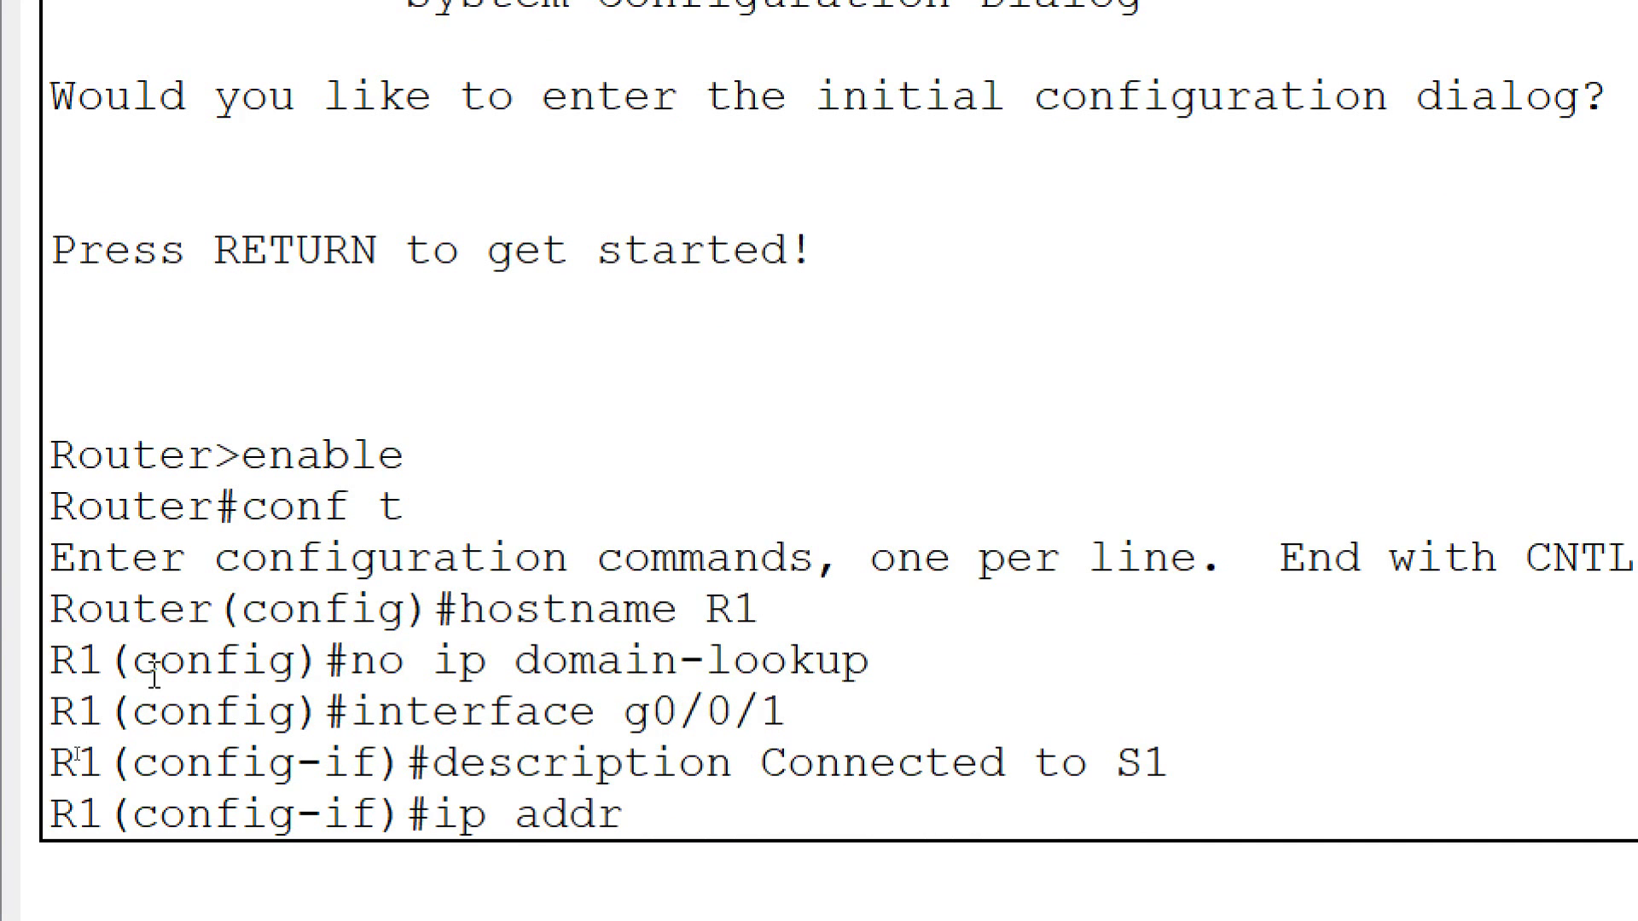
{"action": "type", "text": "ess 192.168.1.1 255.255.255.0"}
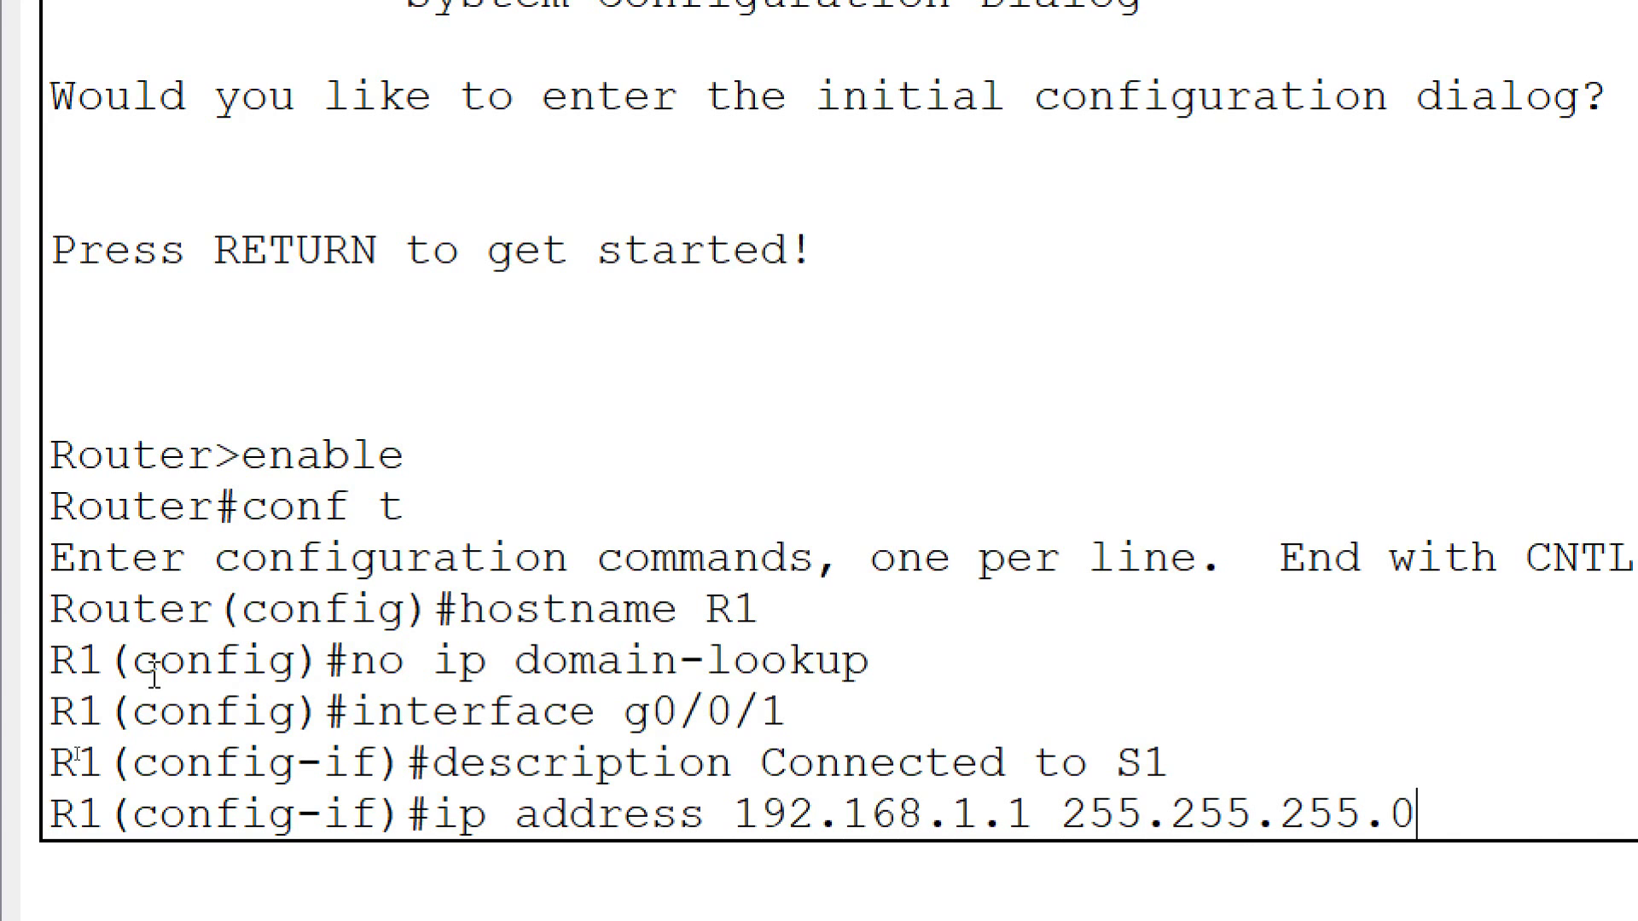
{"action": "key", "text": "Return"}
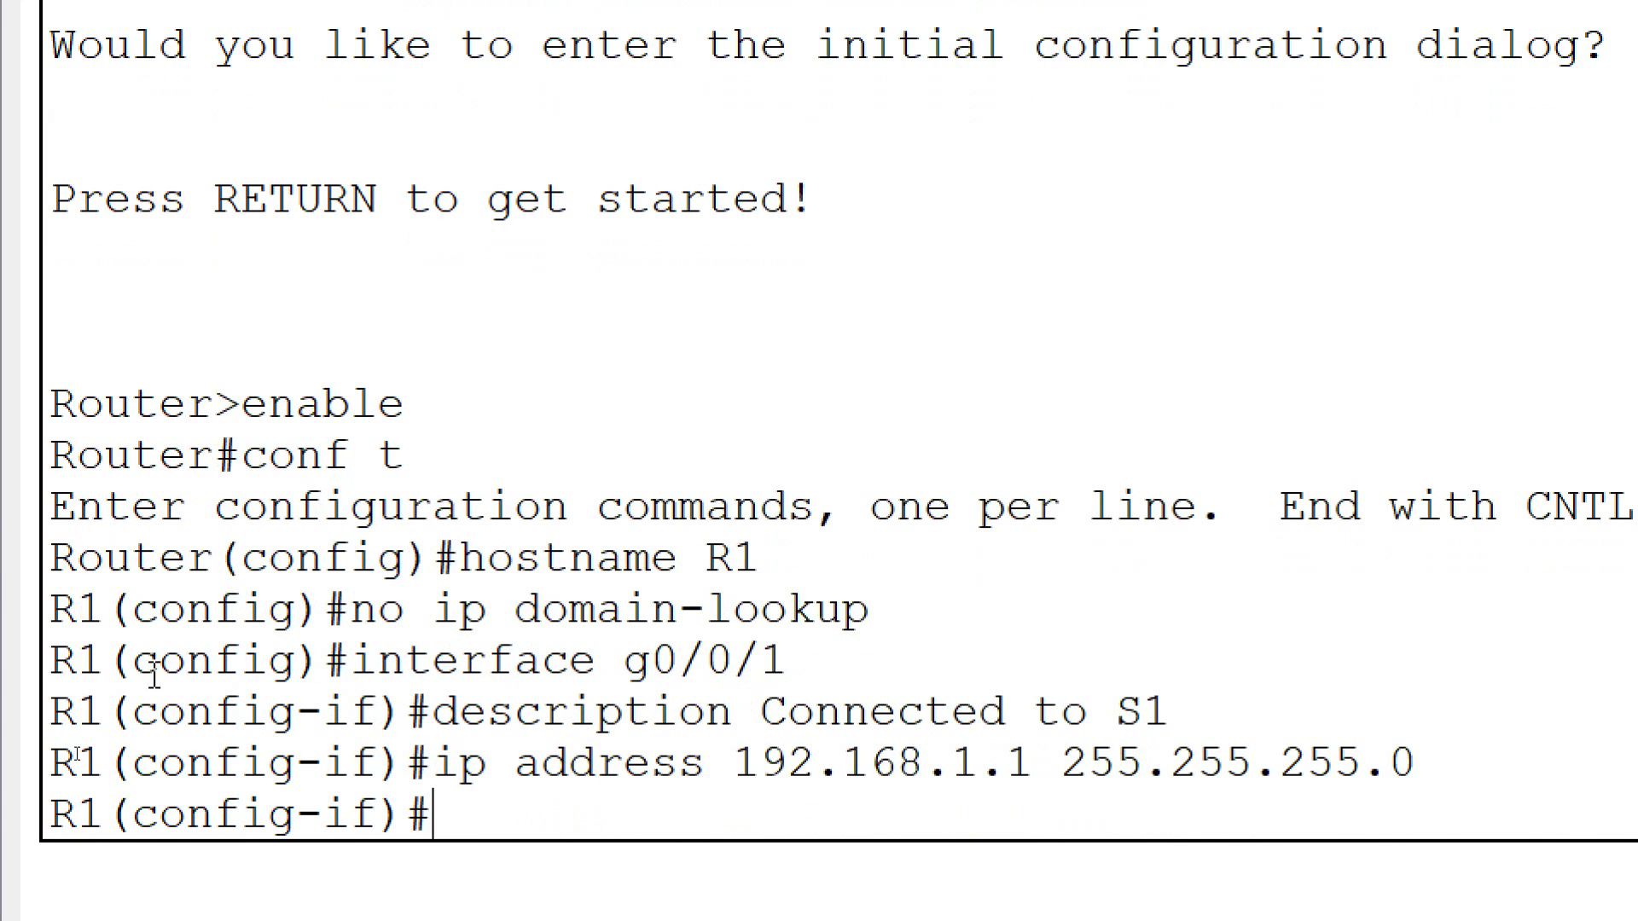
{"action": "type", "text": "no shutdown"}
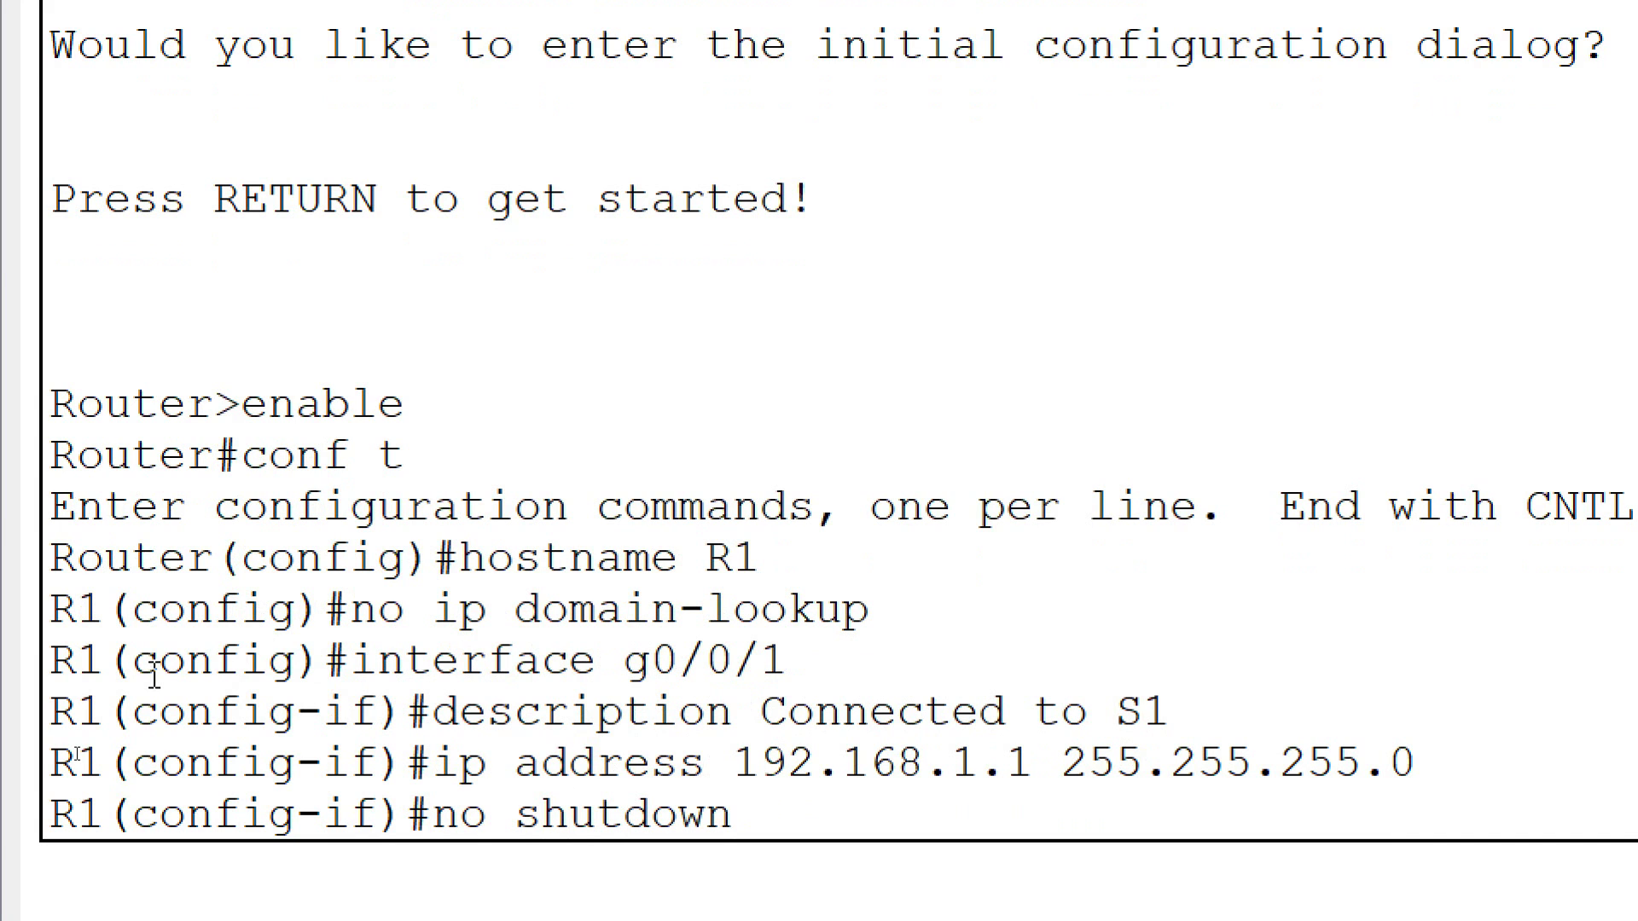
{"action": "key", "text": "Return"}
{"action": "key", "text": "Return"}
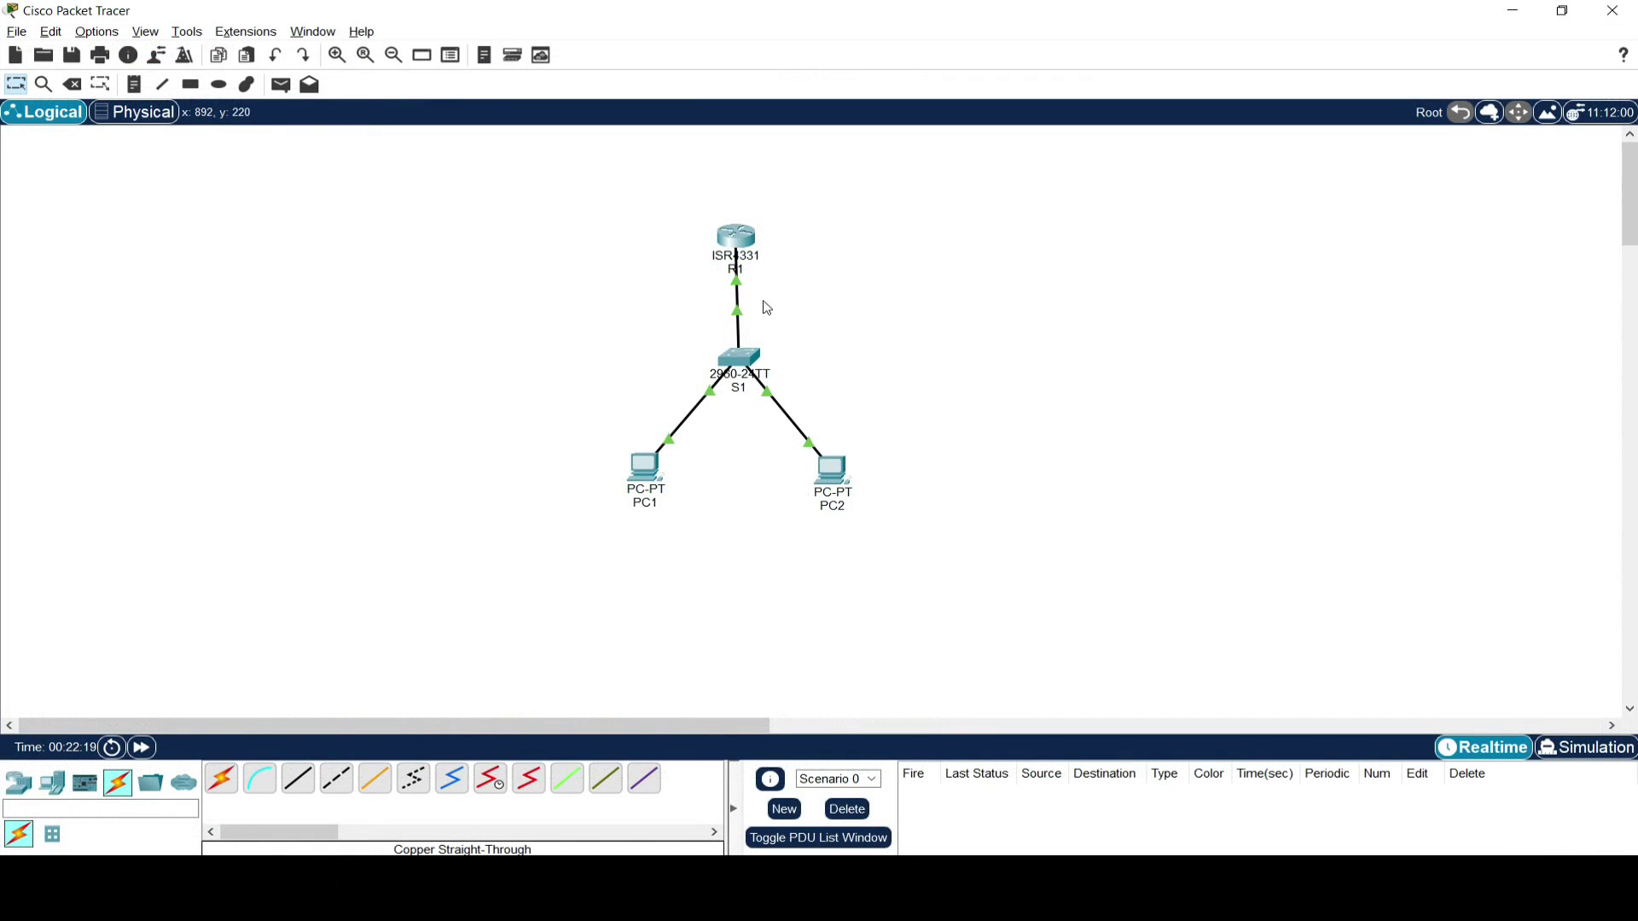
Step: Turn on the preference to always show port labels in the logical workspace
{"action": "mouse_move", "coordinate": [738, 289]}
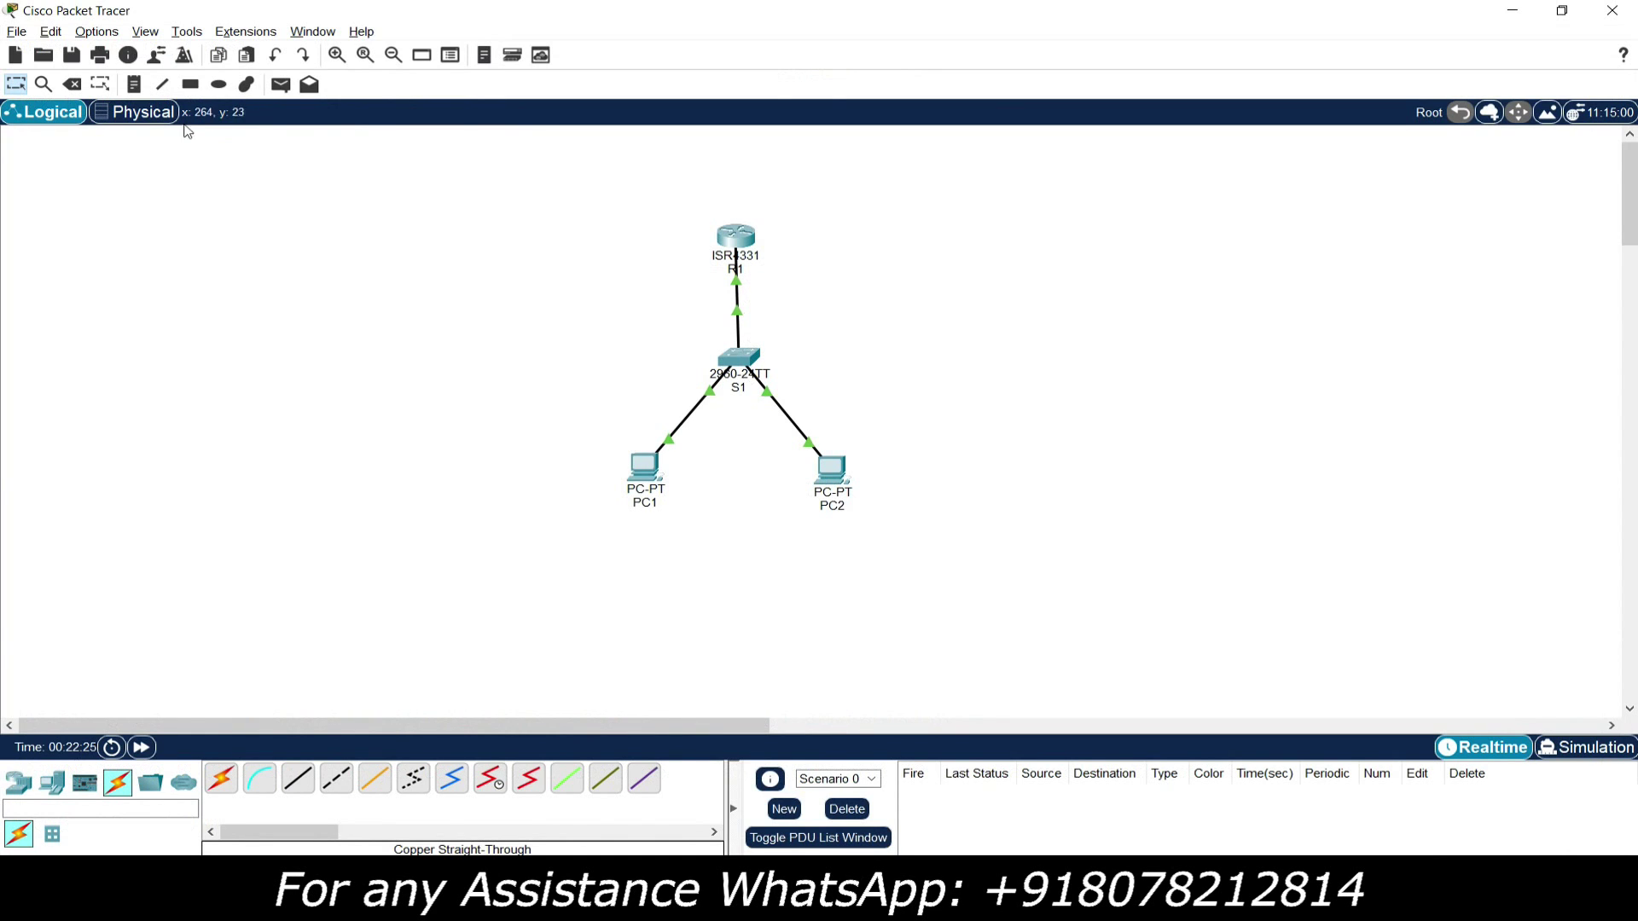
{"action": "left_click", "coordinate": [96, 32]}
{"action": "left_click", "coordinate": [117, 50]}
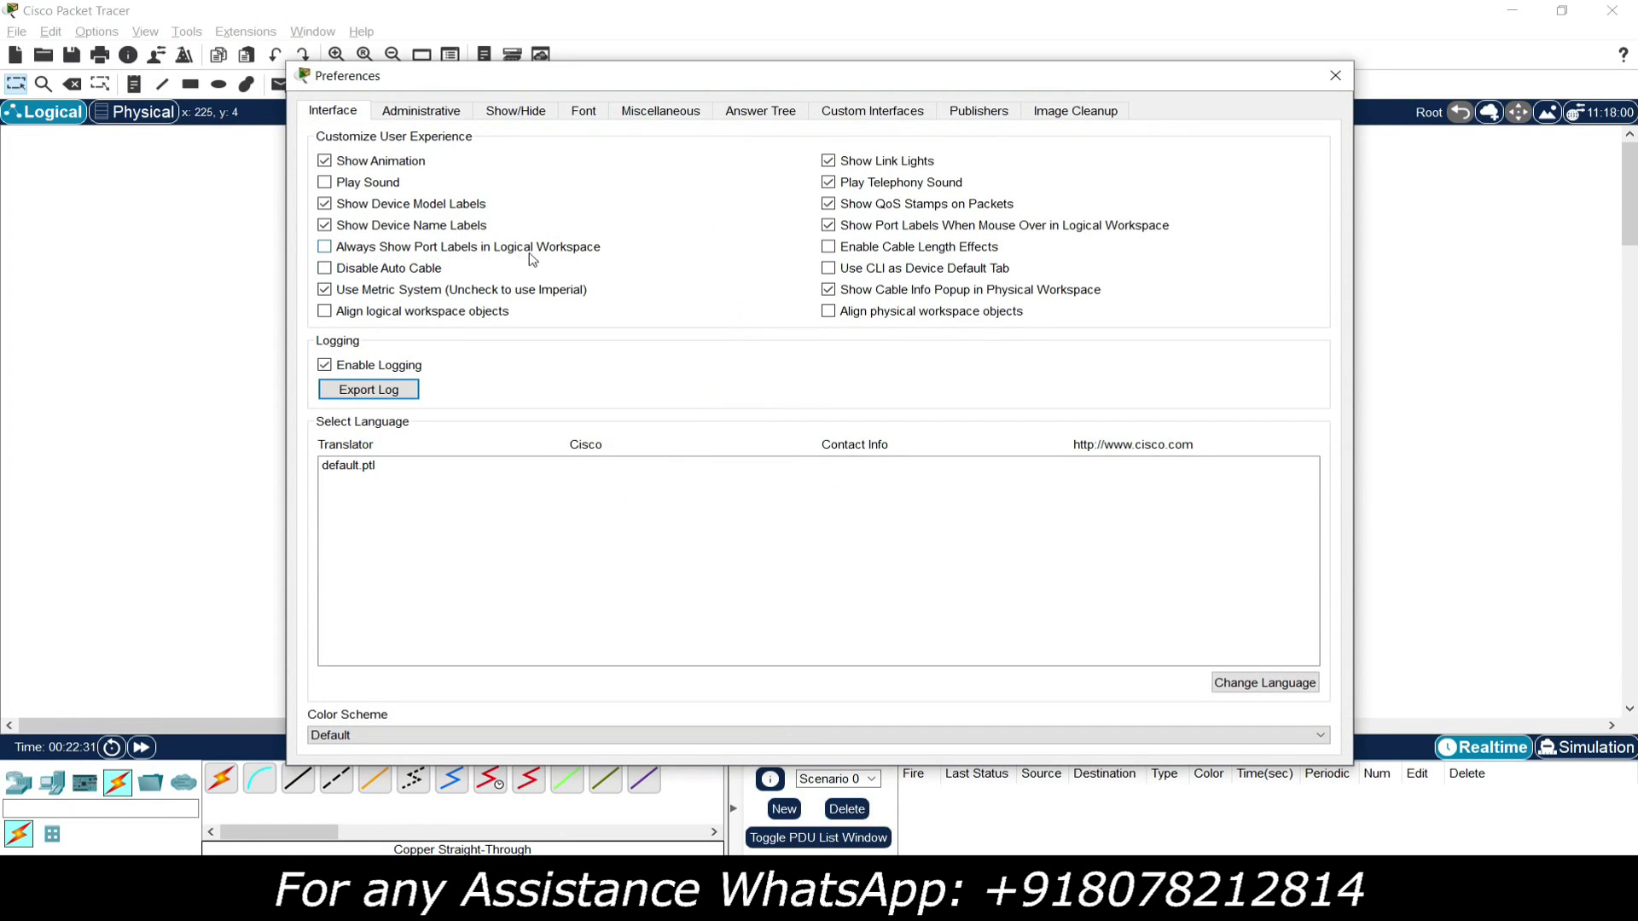
{"action": "left_click", "coordinate": [421, 252]}
{"action": "left_click", "coordinate": [1335, 76]}
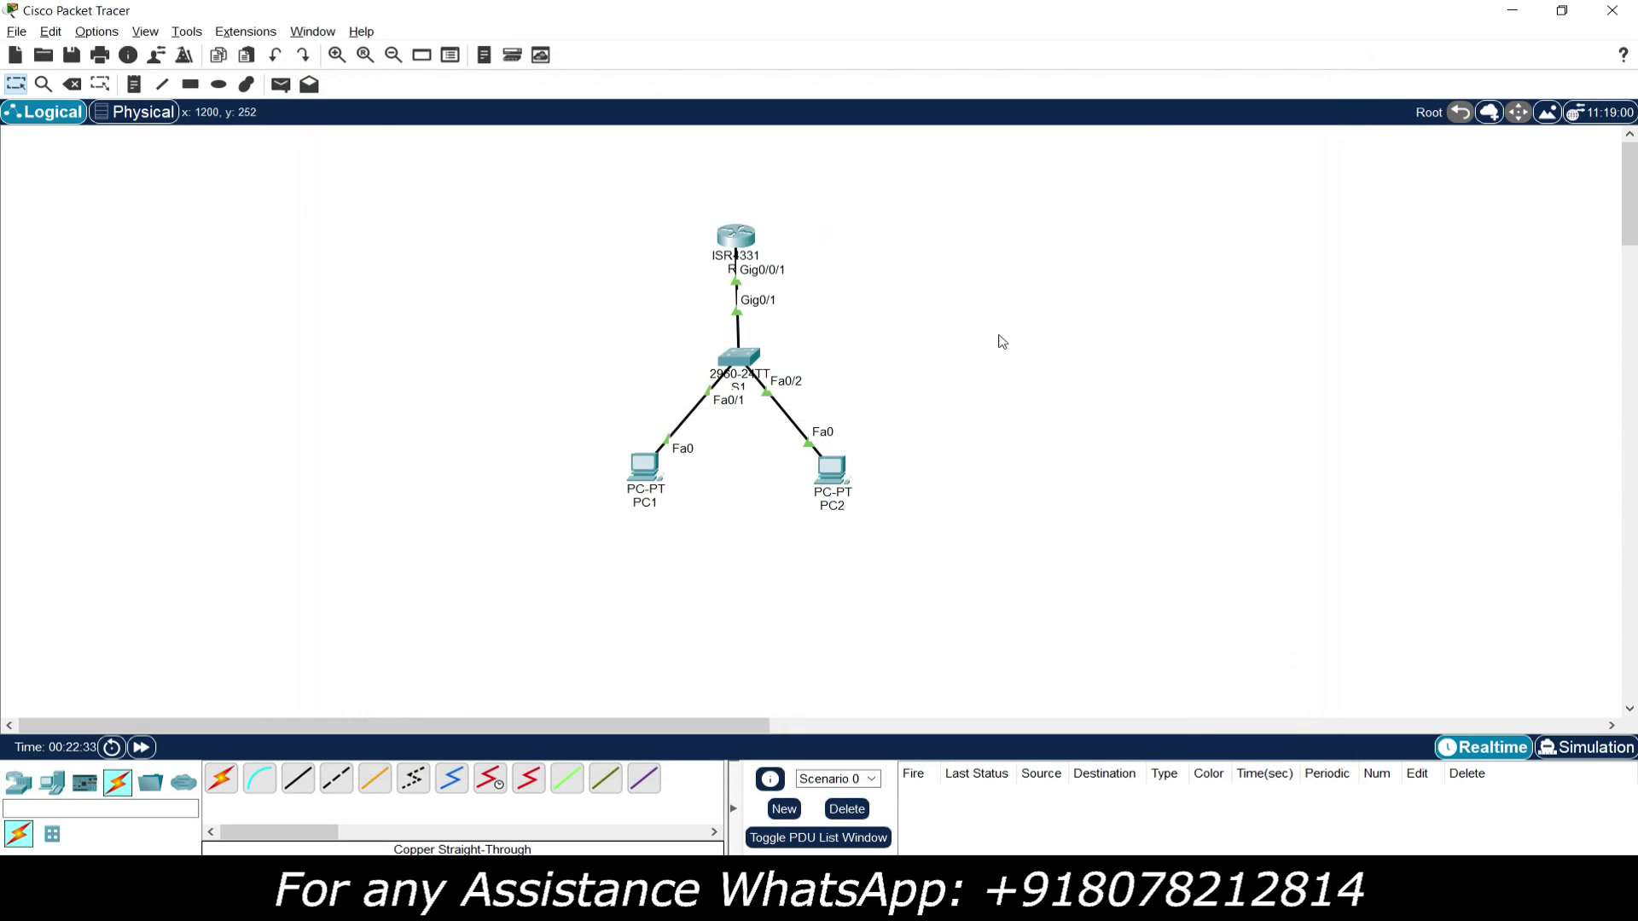
Step: Move switch S1 and both PCs together slightly farther down from router R1
{"action": "left_click_drag", "start_coordinate": [628, 355], "coordinate": [898, 514]}
{"action": "left_click", "coordinate": [897, 513]}
{"action": "left_click_drag", "start_coordinate": [619, 352], "coordinate": [863, 523]}
{"action": "left_click_drag", "start_coordinate": [735, 365], "coordinate": [732, 382]}
{"action": "left_click", "coordinate": [902, 368]}
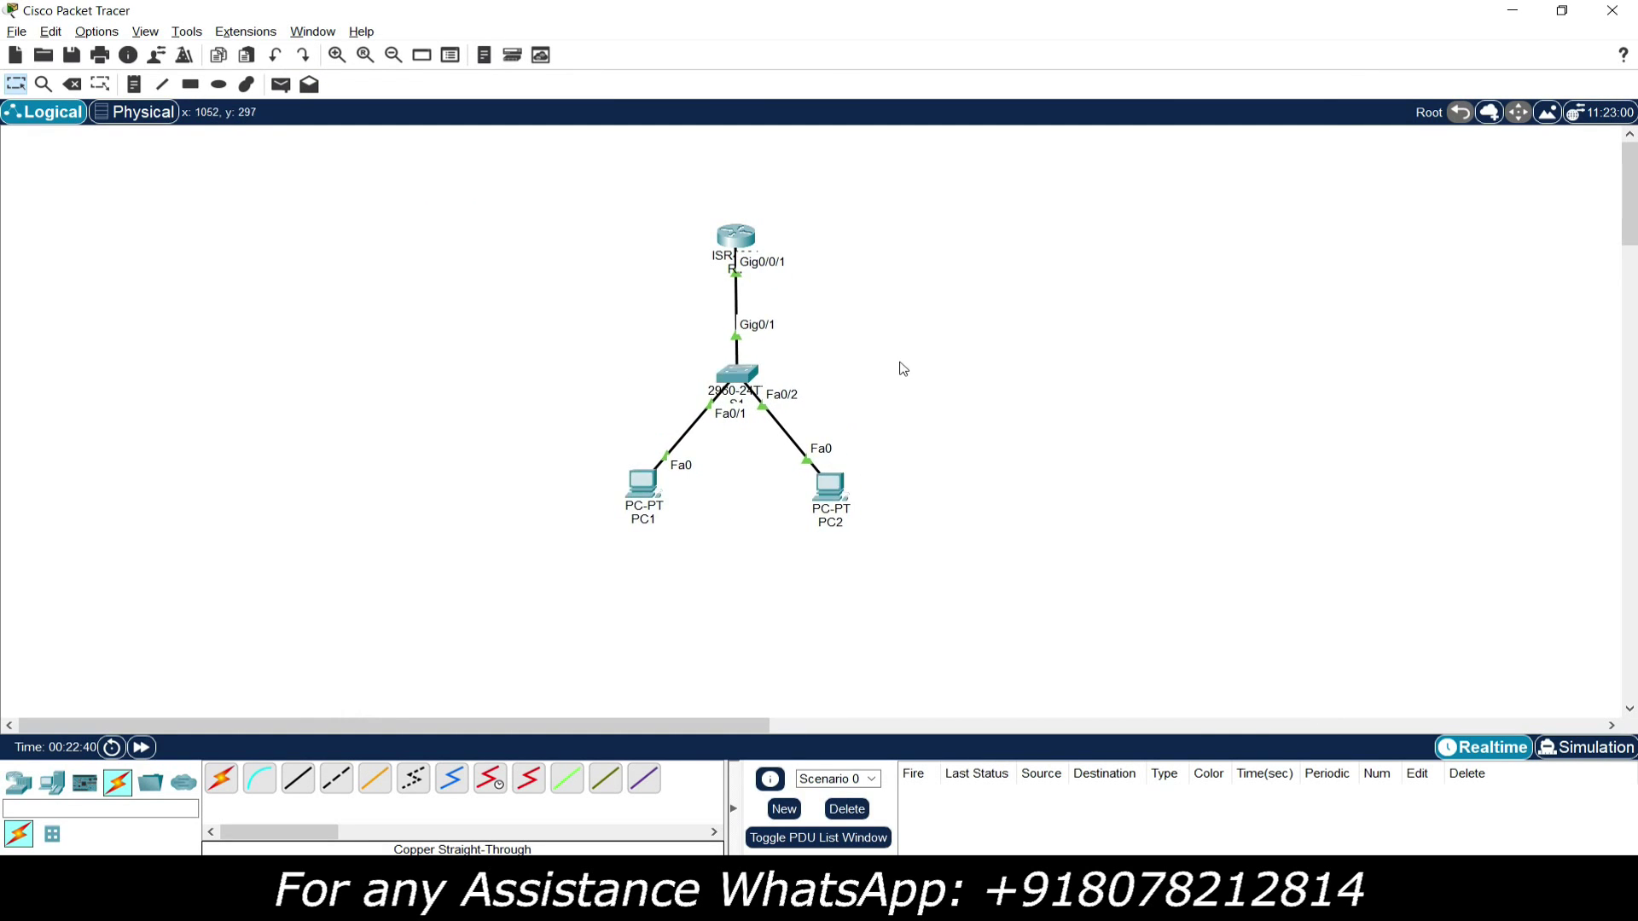
Step: Place a text note reading 192.168.1.1/24 beside the link just below router R1's Gig0/0/1 label
{"action": "left_click", "coordinate": [134, 83]}
{"action": "left_click", "coordinate": [780, 277]}
{"action": "type", "text": "192"}
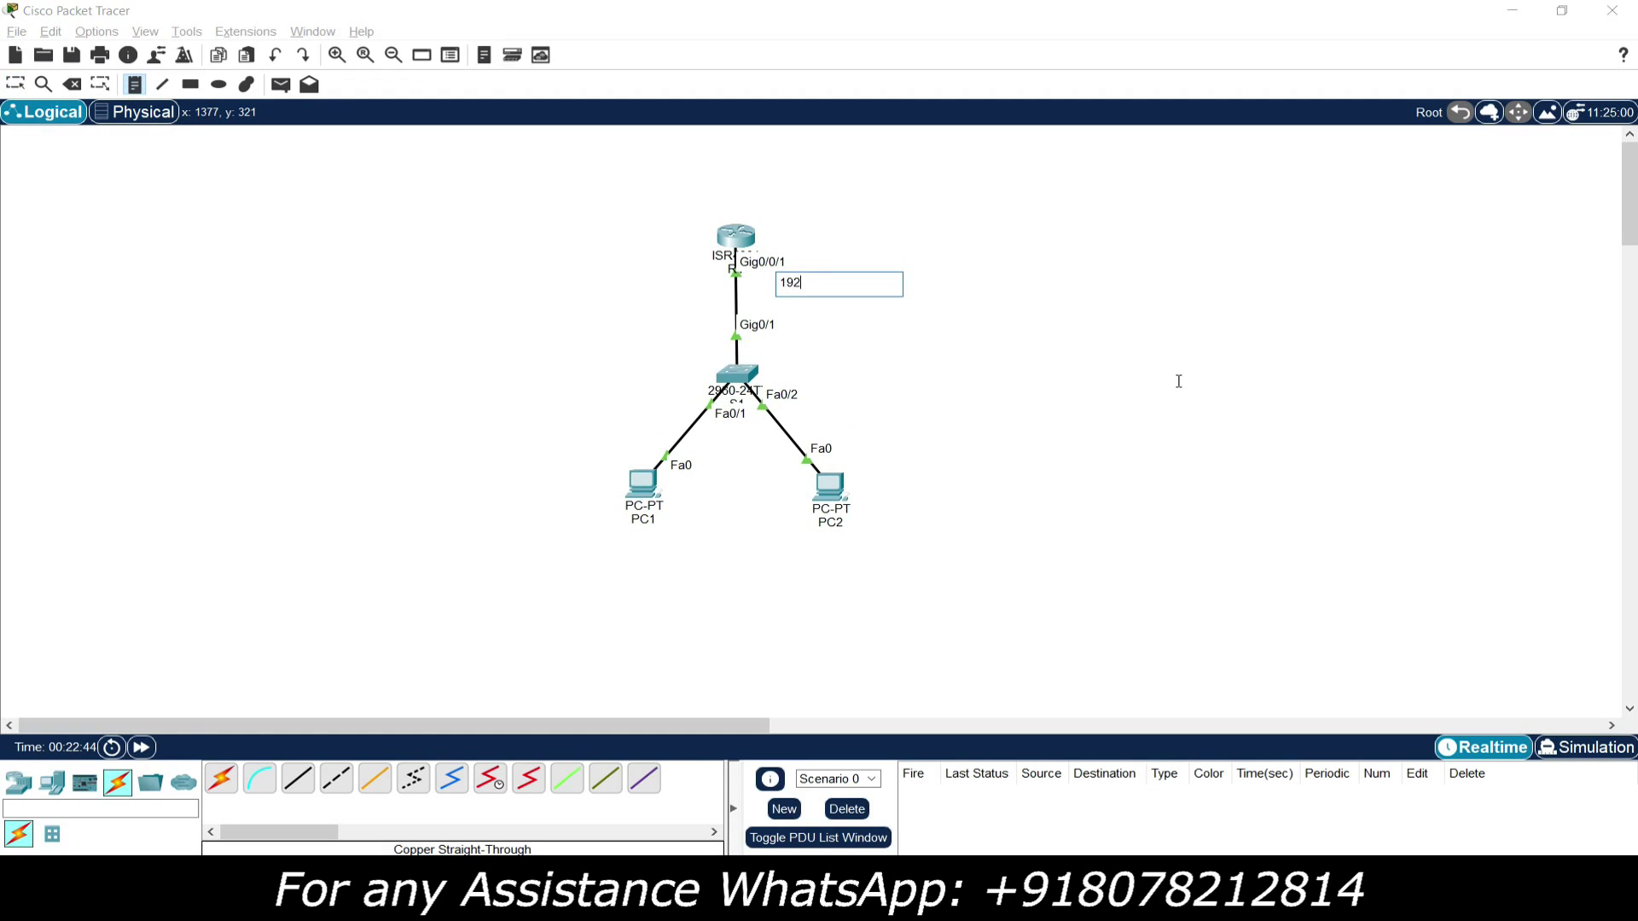
{"action": "type", "text": ".168.1.1/24"}
{"action": "key", "text": "Escape"}
{"action": "left_click_drag", "start_coordinate": [849, 285], "coordinate": [822, 285]}
{"action": "left_click", "coordinate": [939, 303]}
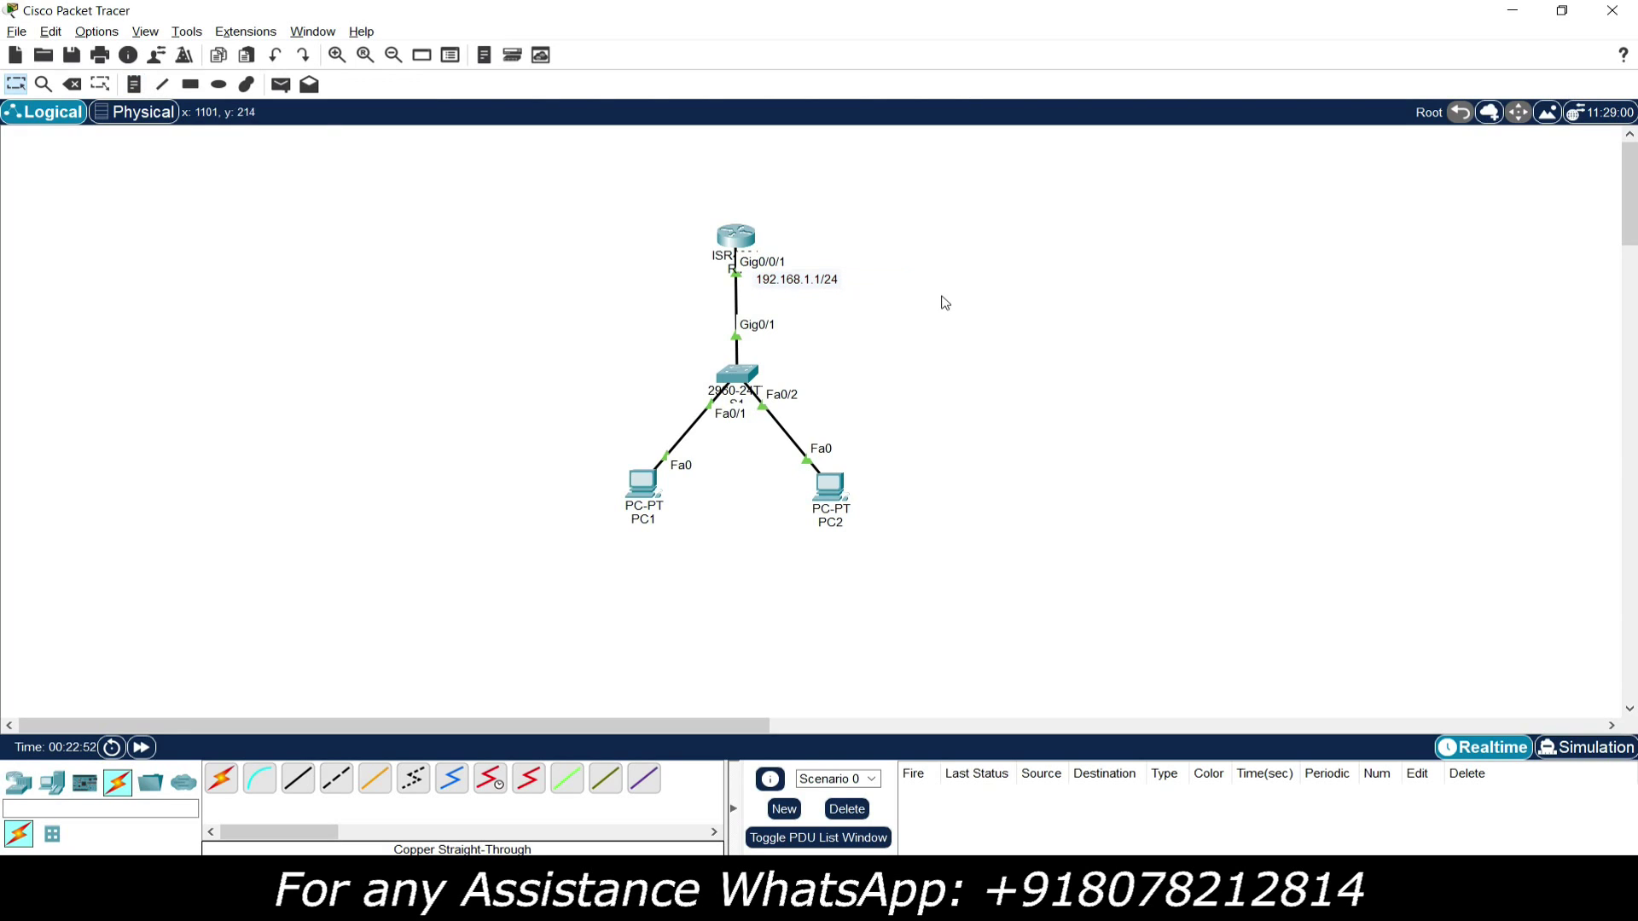
Step: Draw a rectangle filled with pink (#ffb3d5) behind the switch, both PCs and their links, reaching up to router R1
{"action": "left_click", "coordinate": [190, 84]}
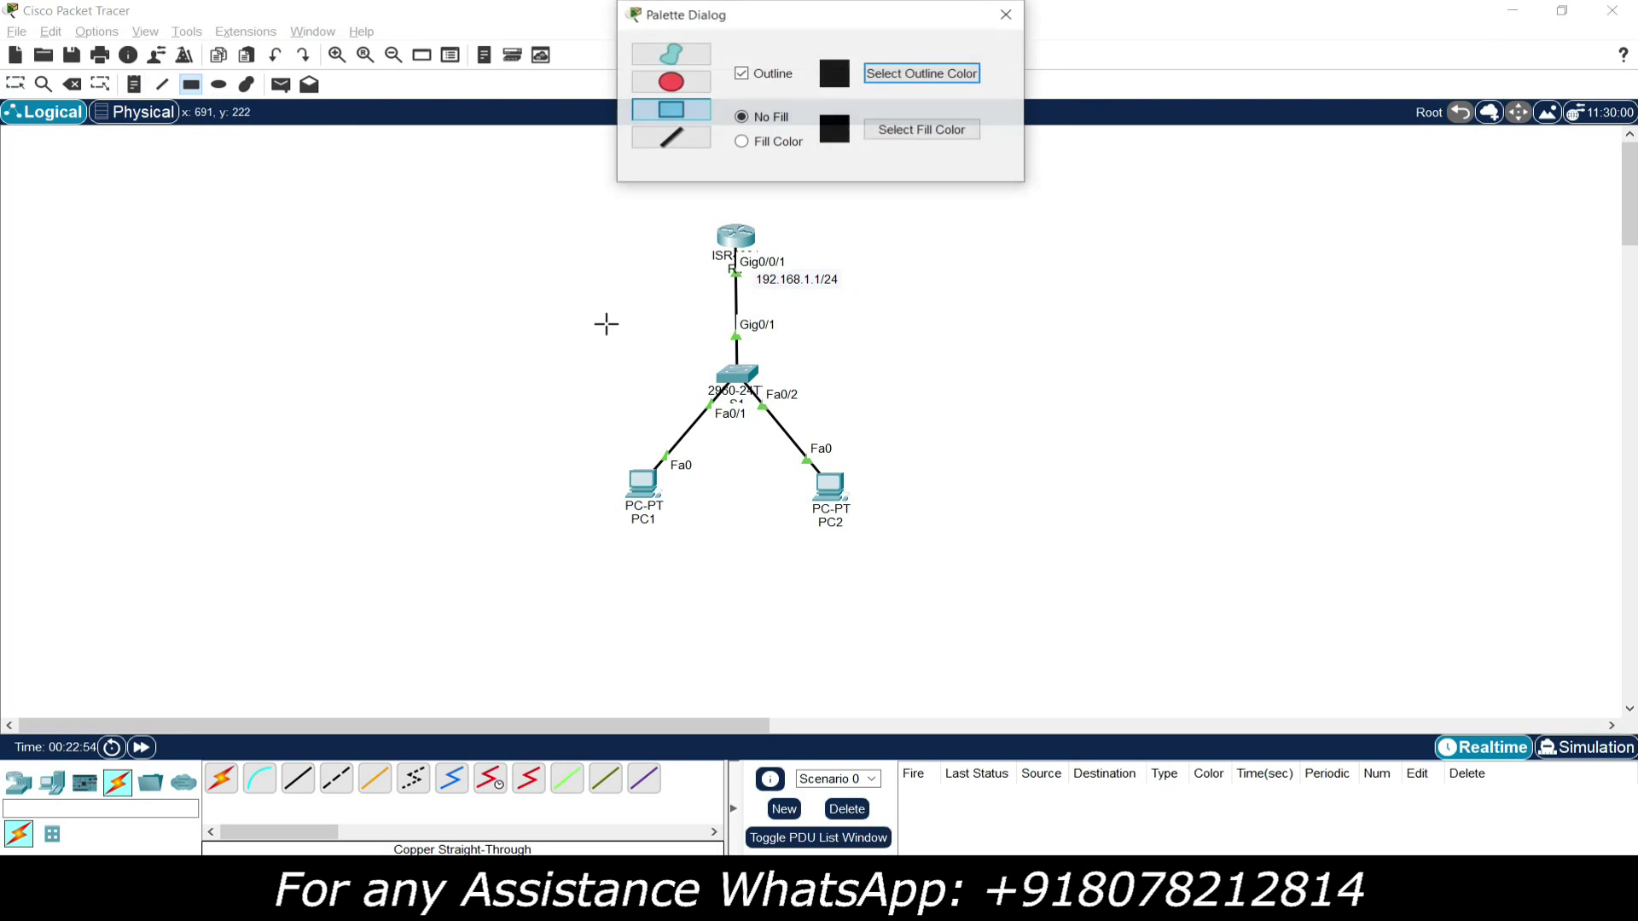
{"action": "left_click", "coordinate": [756, 143]}
{"action": "left_click", "coordinate": [892, 132]}
{"action": "left_click", "coordinate": [821, 394]}
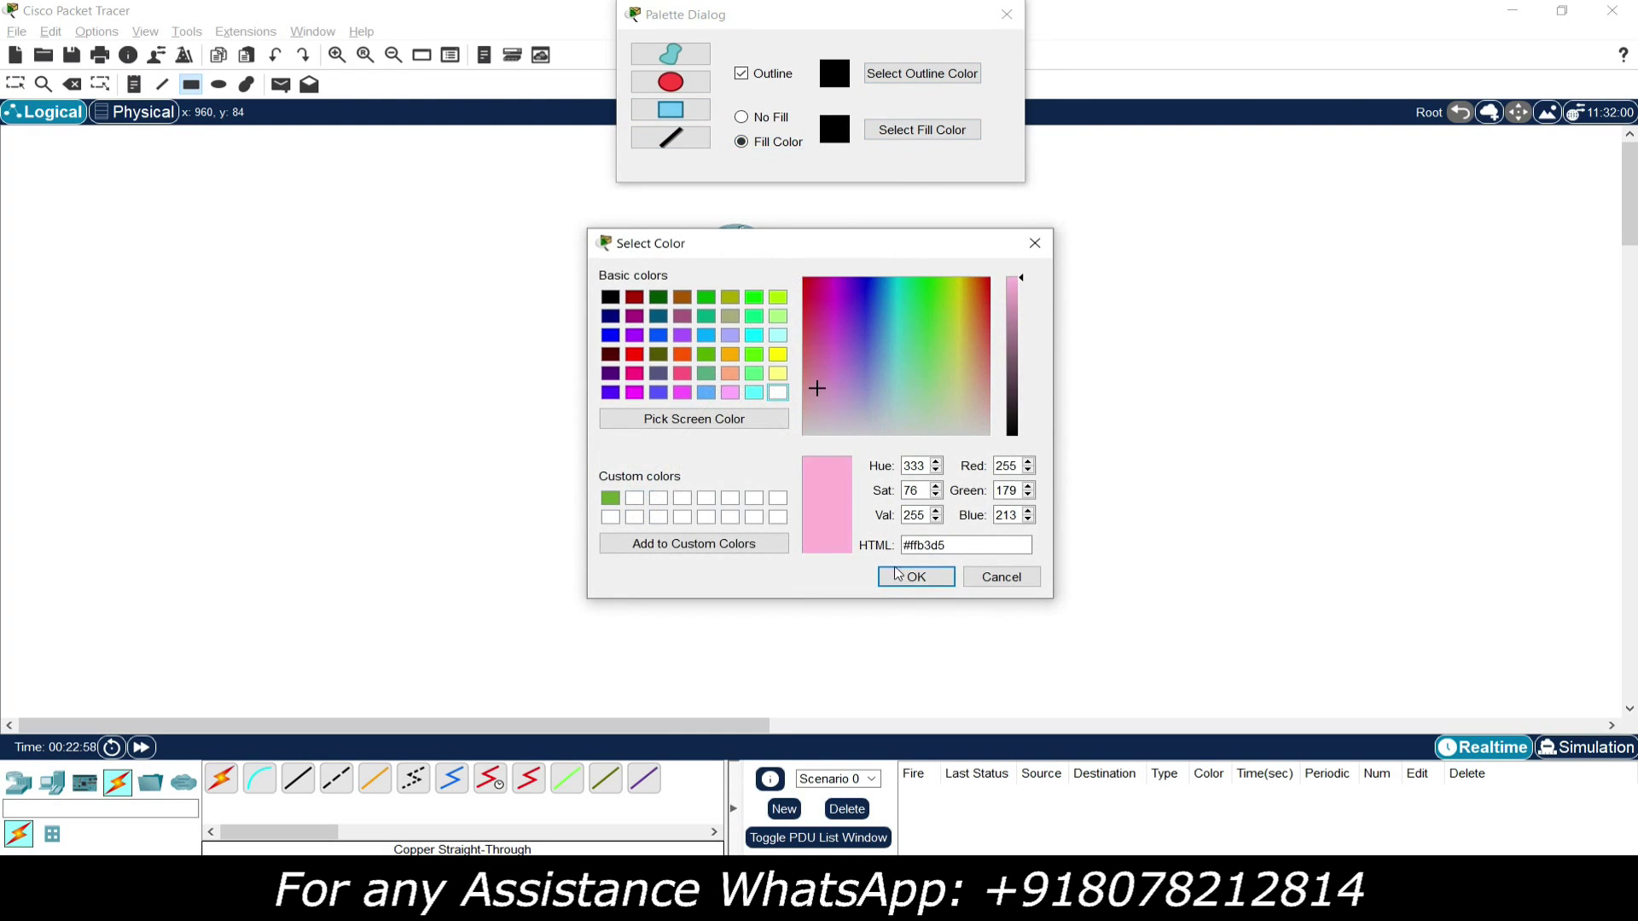
{"action": "left_click", "coordinate": [913, 574]}
{"action": "left_click_drag", "start_coordinate": [949, 23], "coordinate": [1290, 305]}
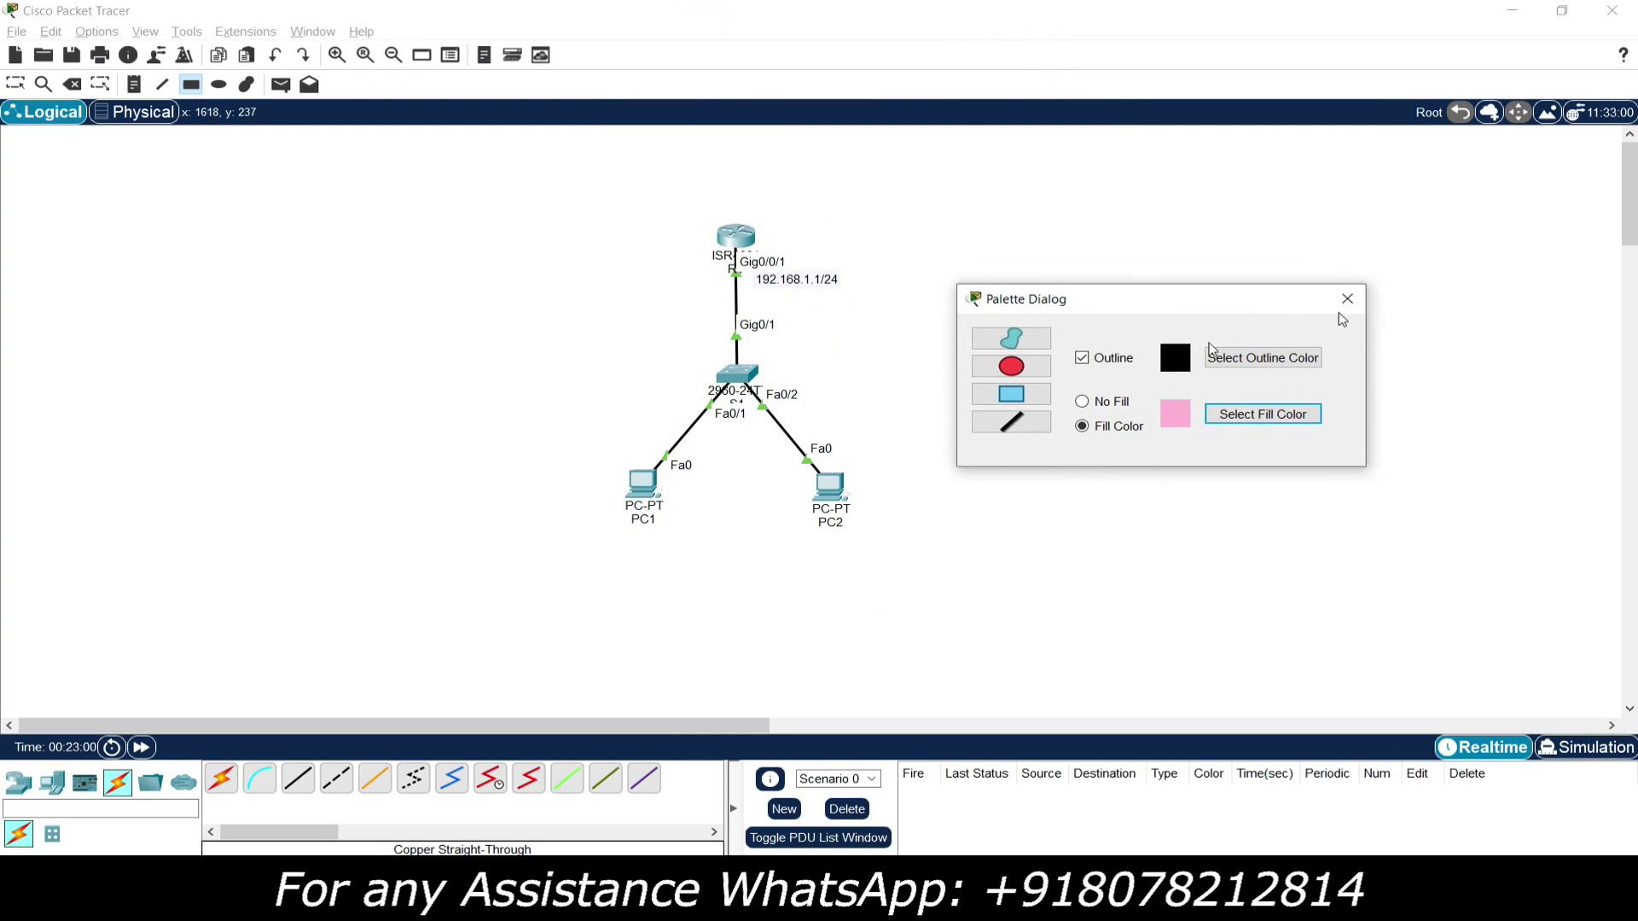
{"action": "left_click", "coordinate": [667, 526]}
{"action": "left_click_drag", "start_coordinate": [668, 526], "coordinate": [865, 248]}
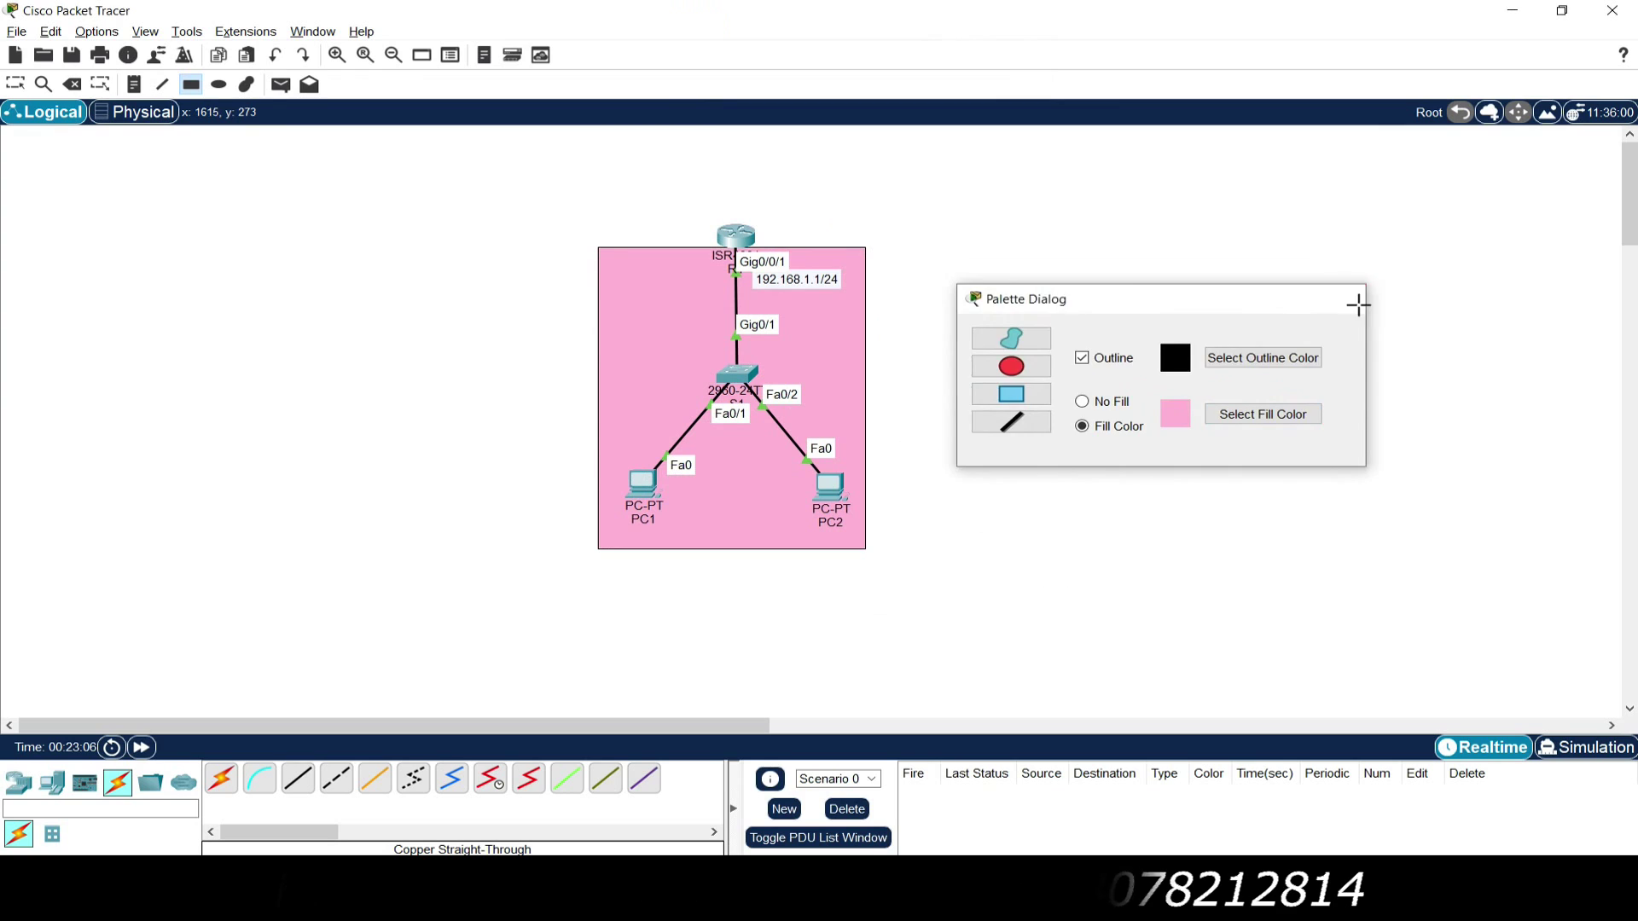
{"action": "left_click", "coordinate": [1347, 299]}
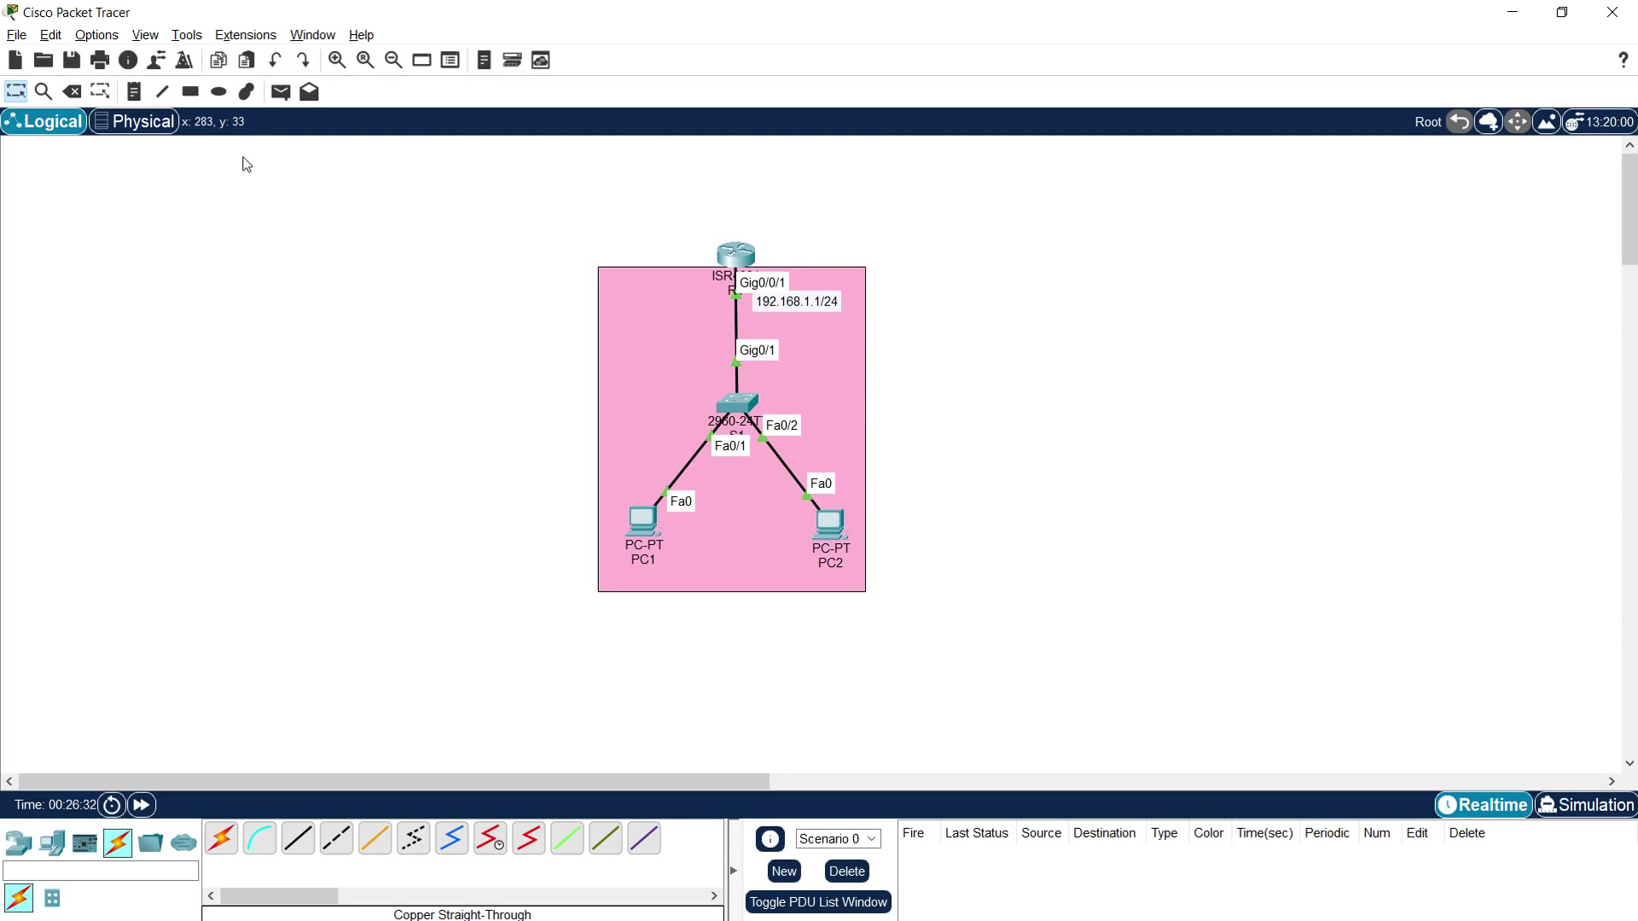
Step: Place a text note reading "DHCP Server" just above router R1
{"action": "left_click", "coordinate": [134, 91]}
{"action": "left_click", "coordinate": [736, 230]}
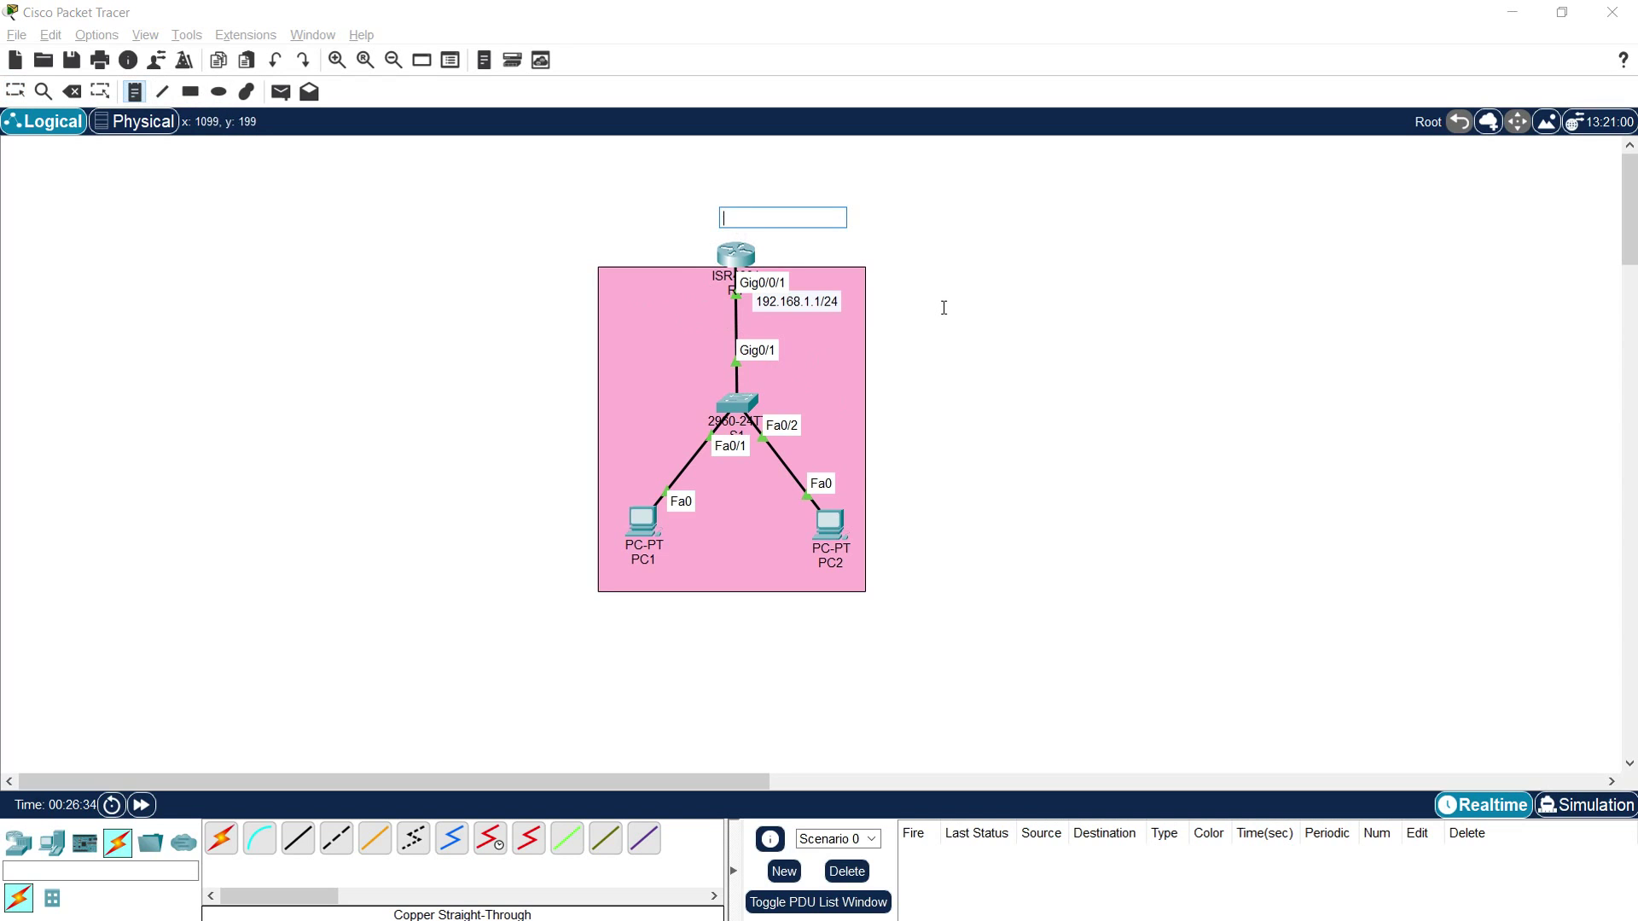
{"action": "type", "text": "DHCP KS"}
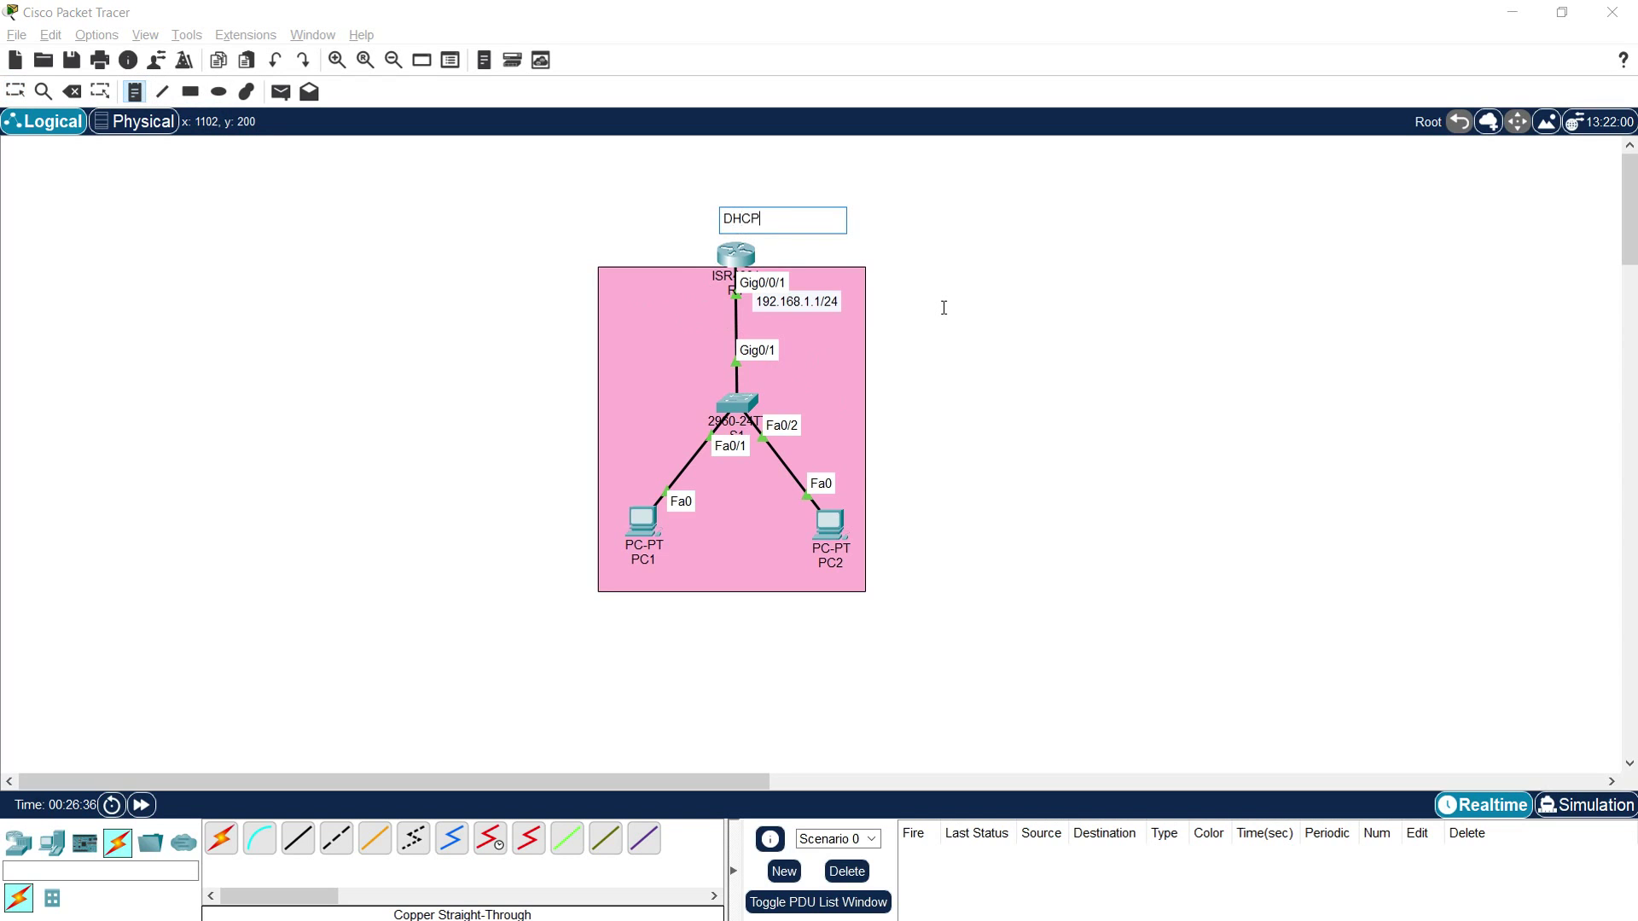
{"action": "key", "text": "BackSpace"}
{"action": "key", "text": "BackSpace"}
{"action": "type", "text": "Server"}
{"action": "key", "text": "Escape"}
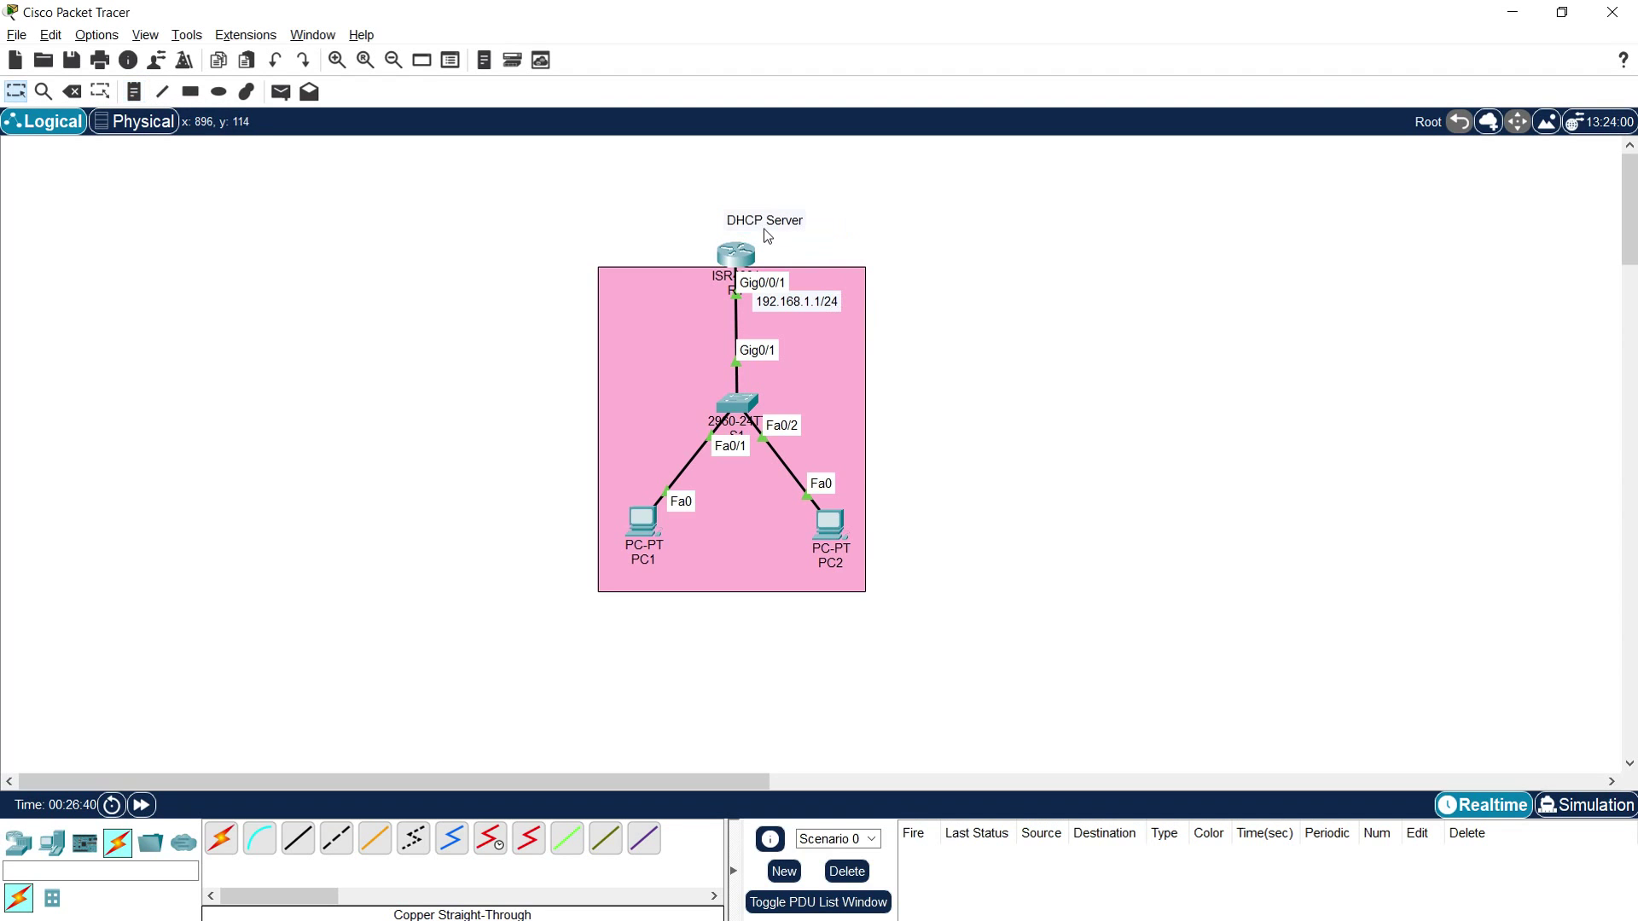
Step: Reopen router R1's command-line interface in a maximized window and exit interface configuration mode
{"action": "left_click", "coordinate": [736, 254]}
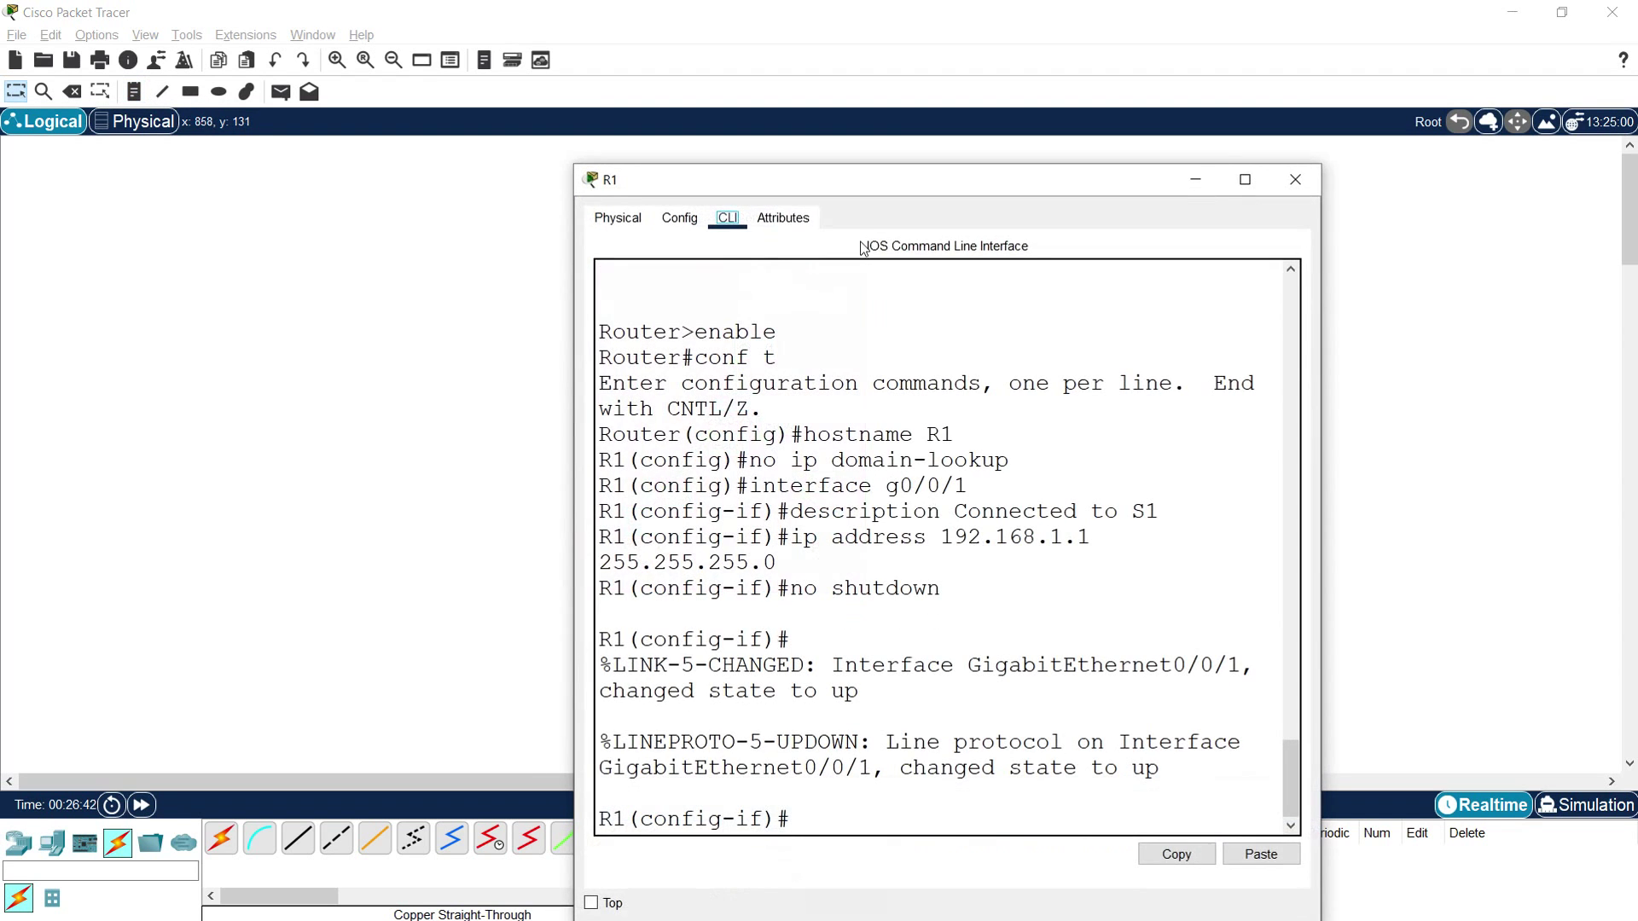
{"action": "left_click", "coordinate": [1243, 181]}
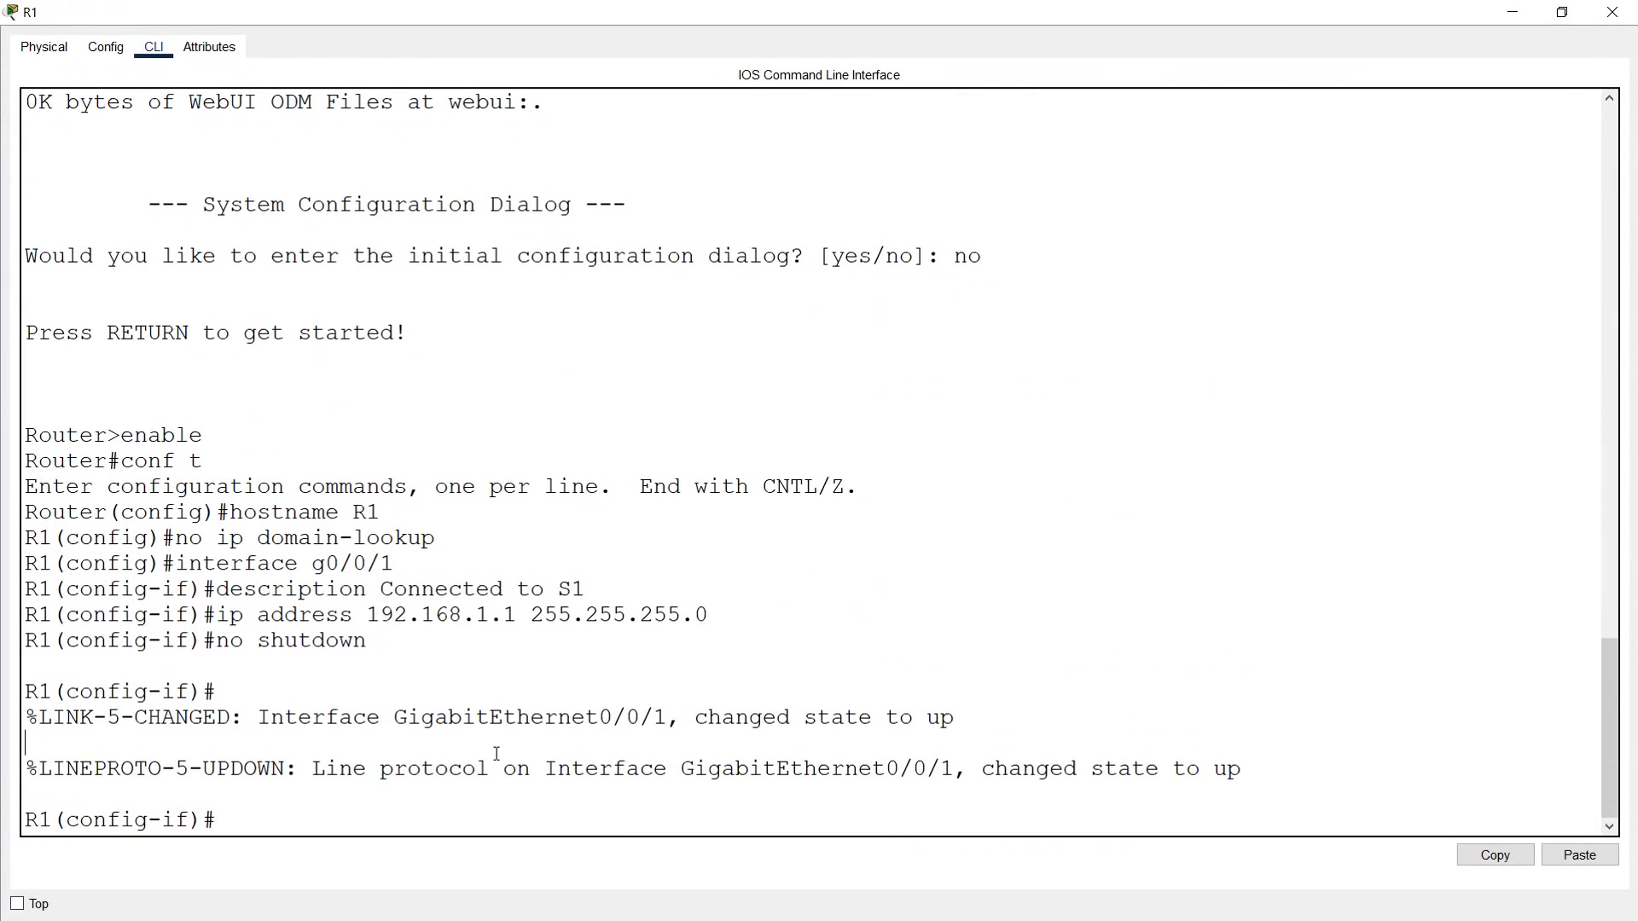
{"action": "key", "text": "Return"}
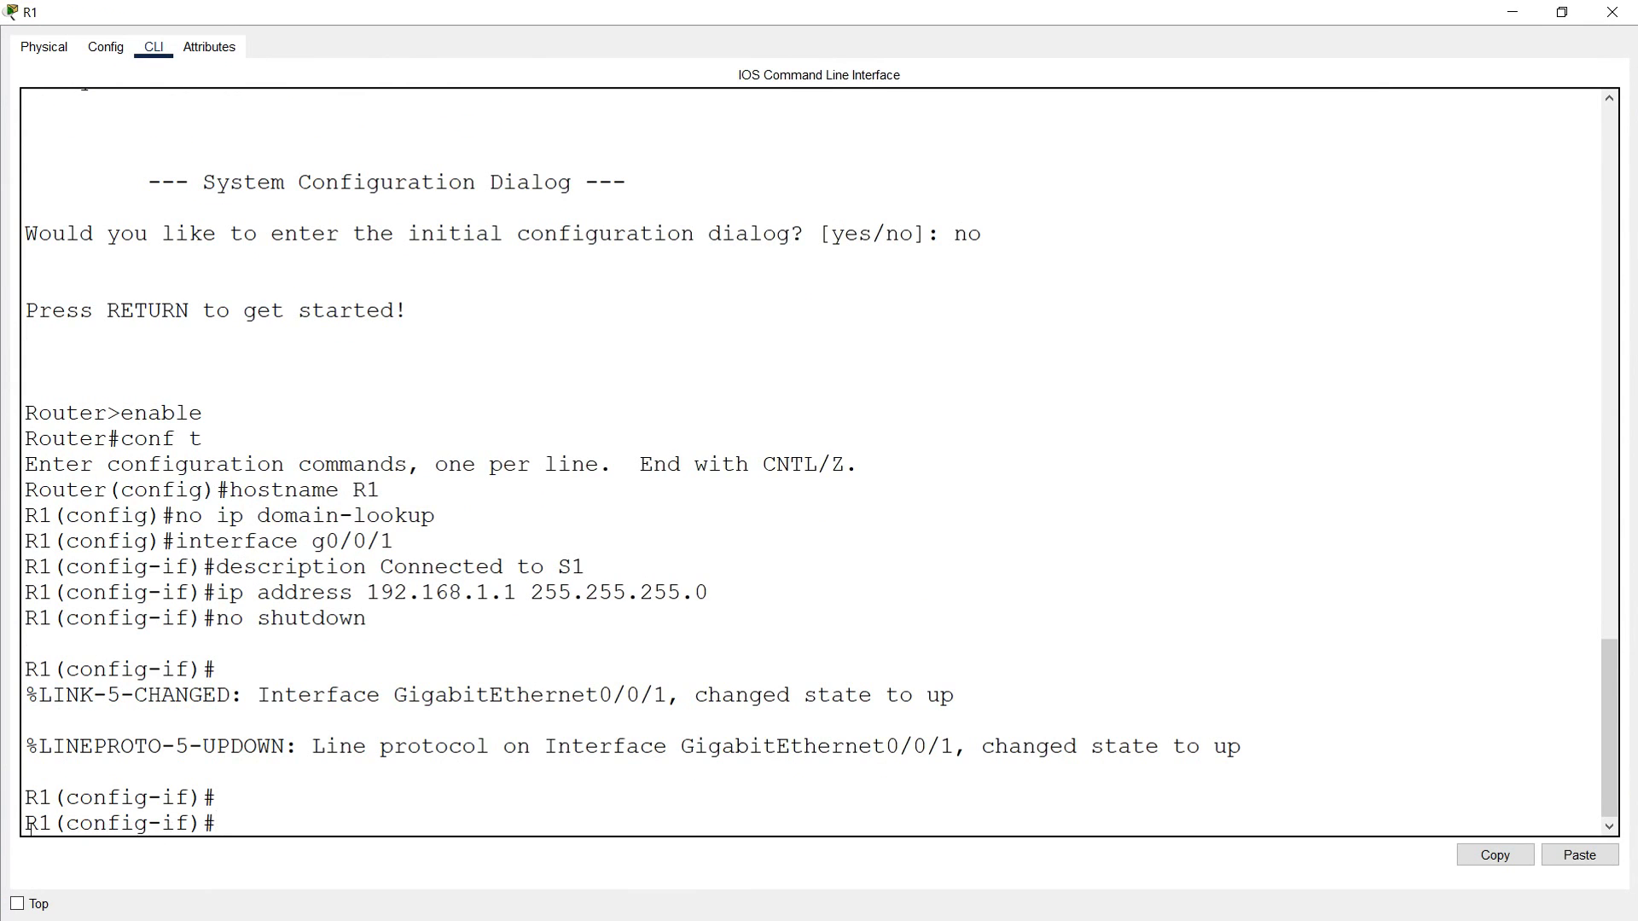
{"action": "type", "text": "exit"}
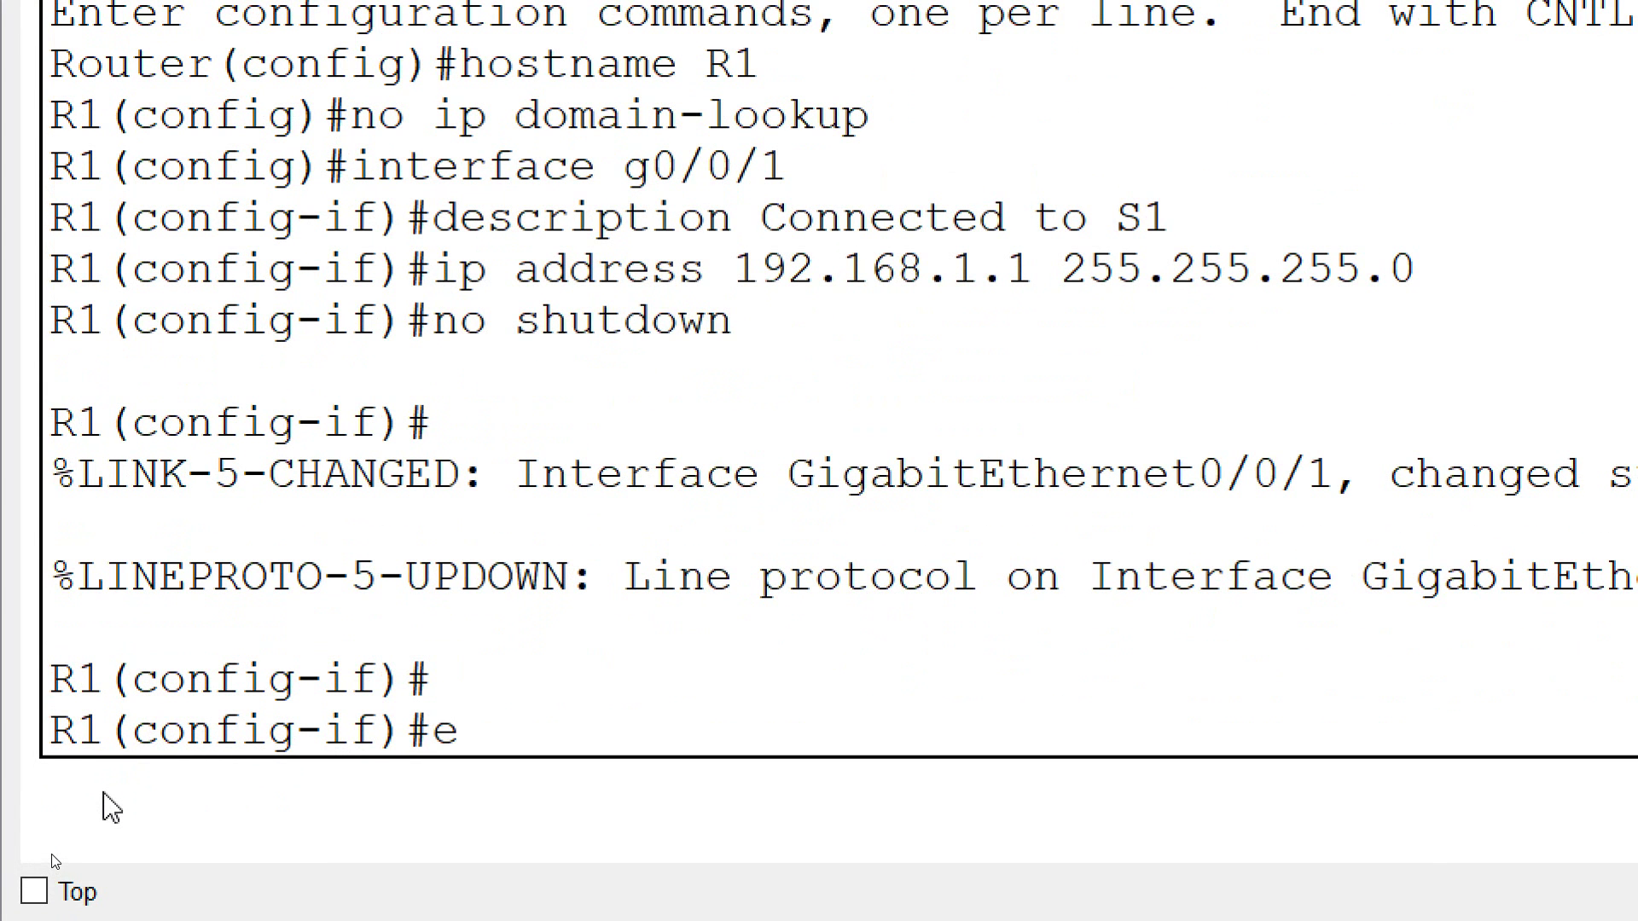
{"action": "key", "text": "Return"}
Step: Exclude addresses 192.168.1.1 through 192.168.1.9 from DHCP assignment with the ip dhcp excluded-address command
{"action": "type", "text": "i"}
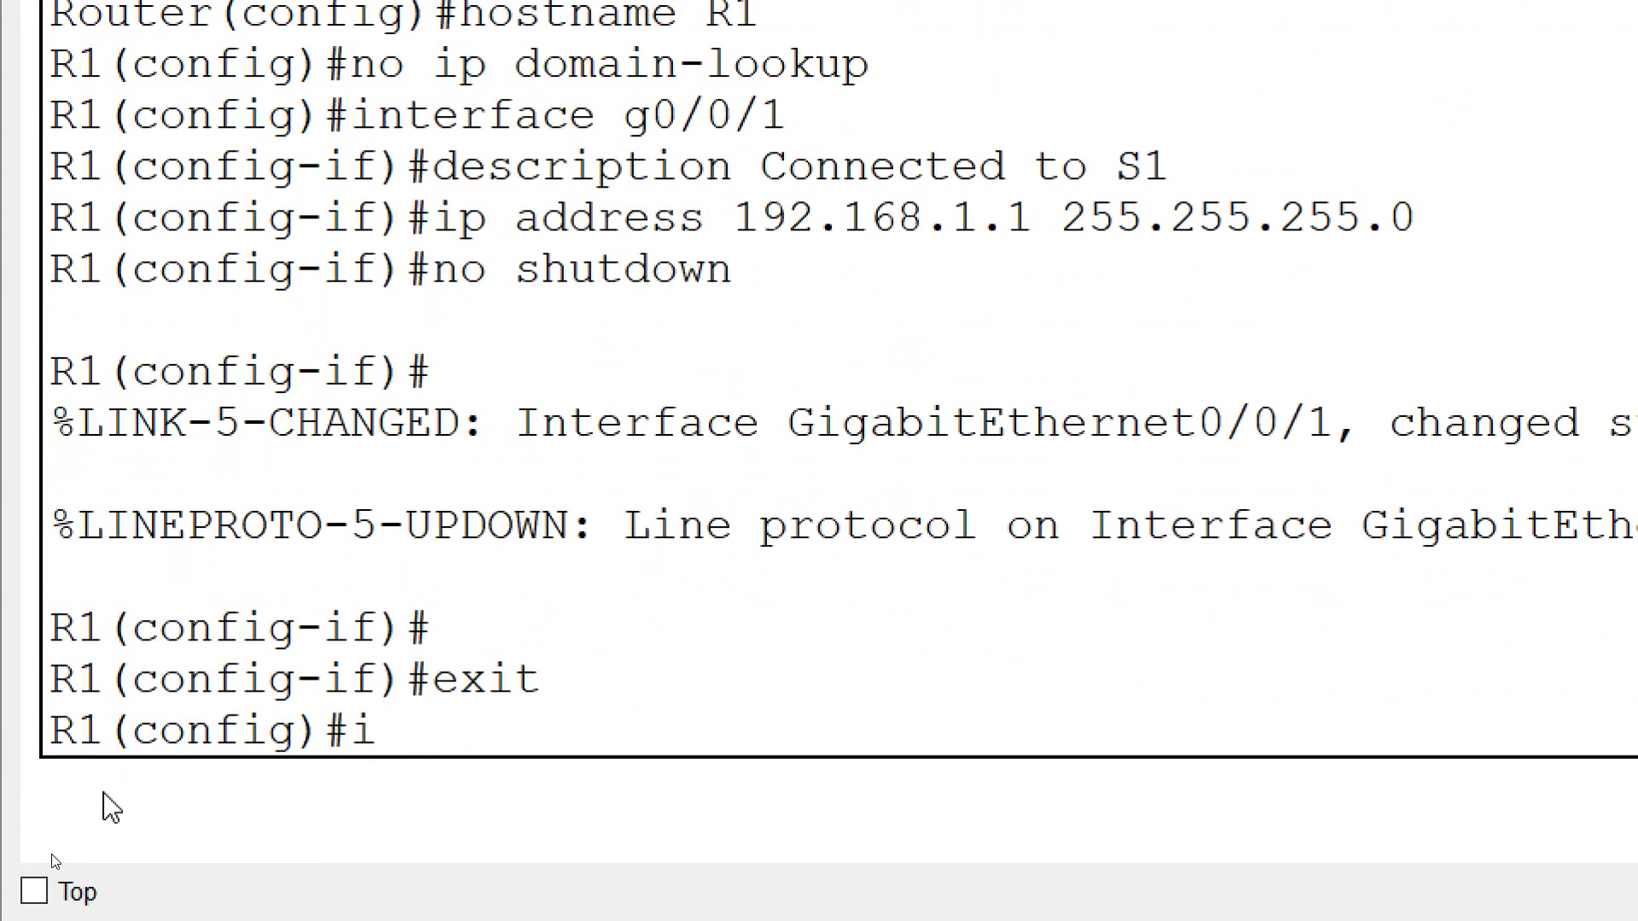
{"action": "type", "text": "p dhcp e"}
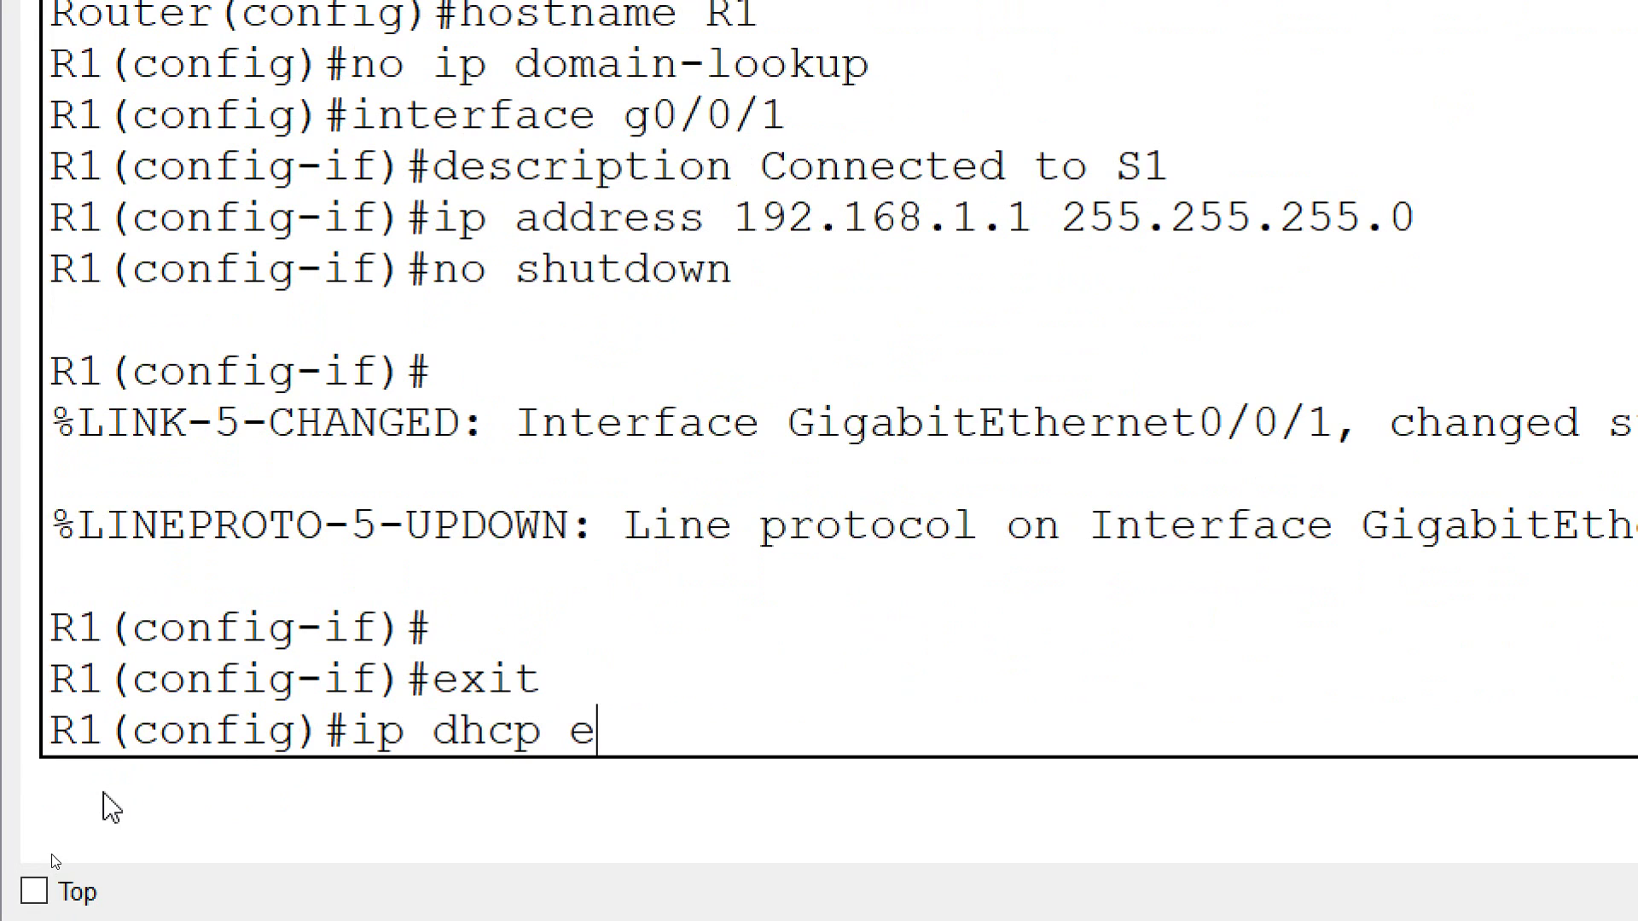
{"action": "type", "text": "xcluded-"}
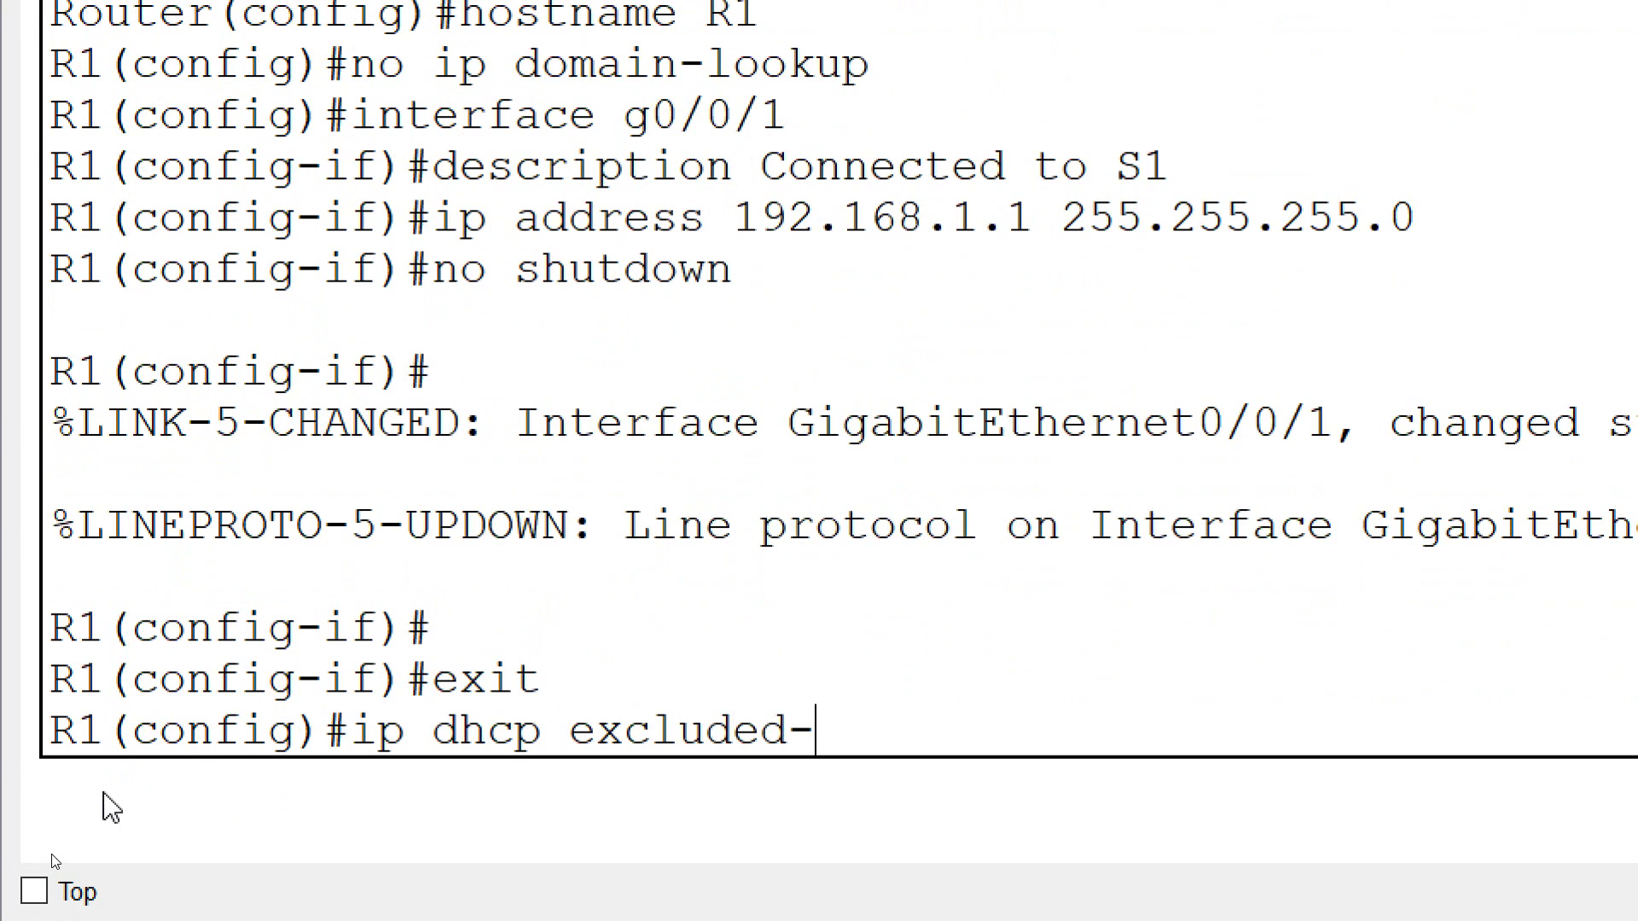
{"action": "type", "text": "address "}
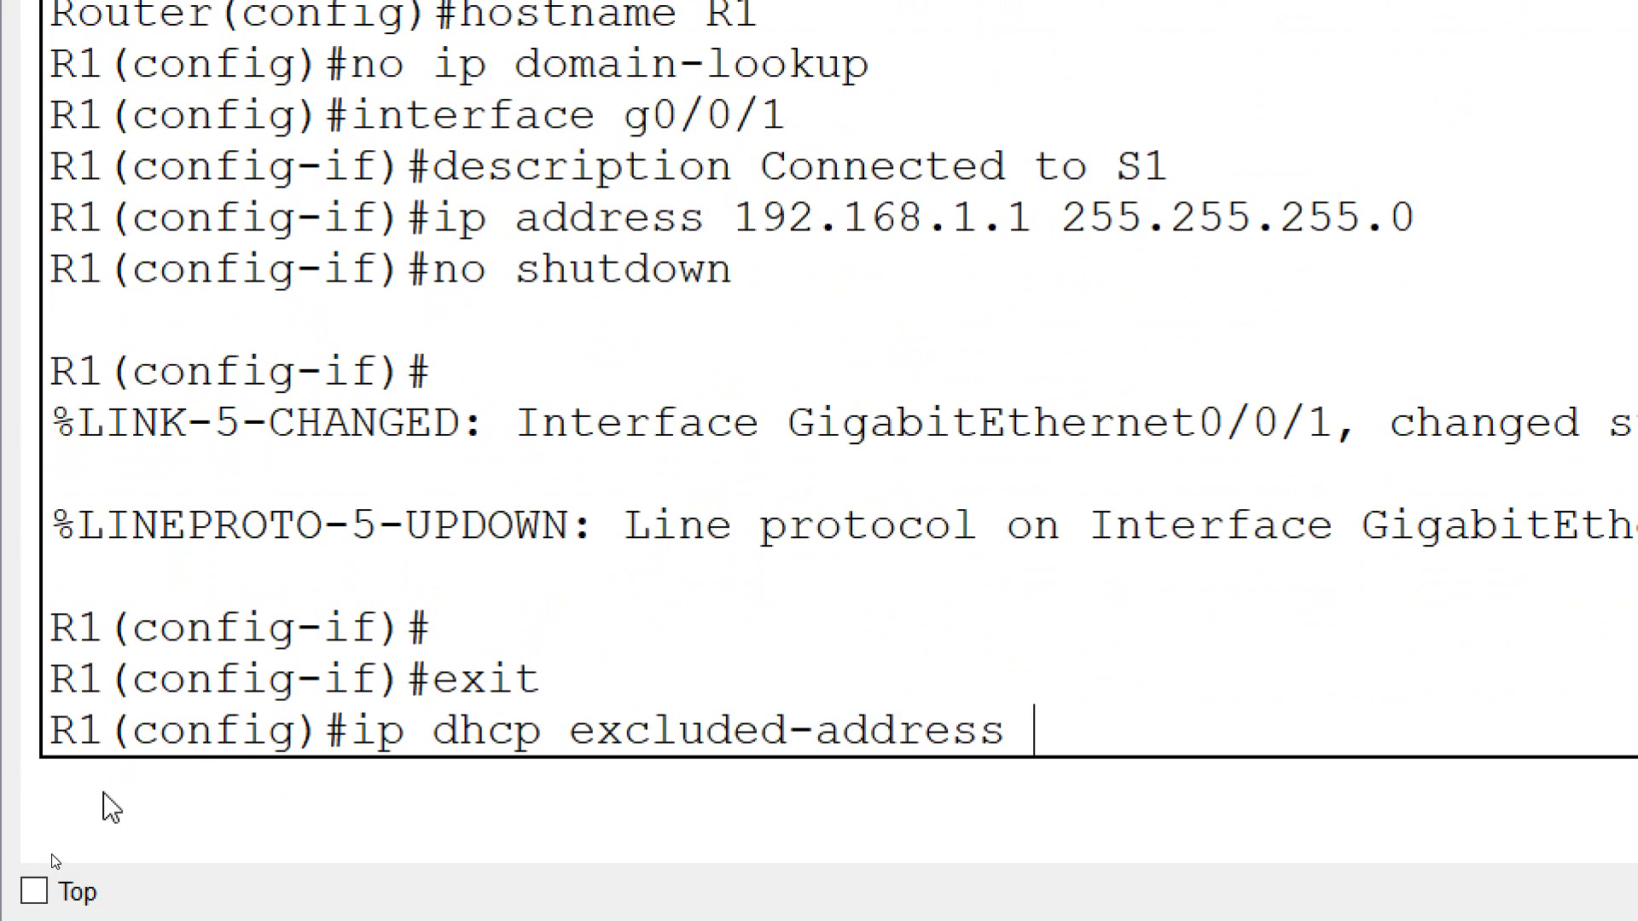
{"action": "type", "text": "192.168.1.1"}
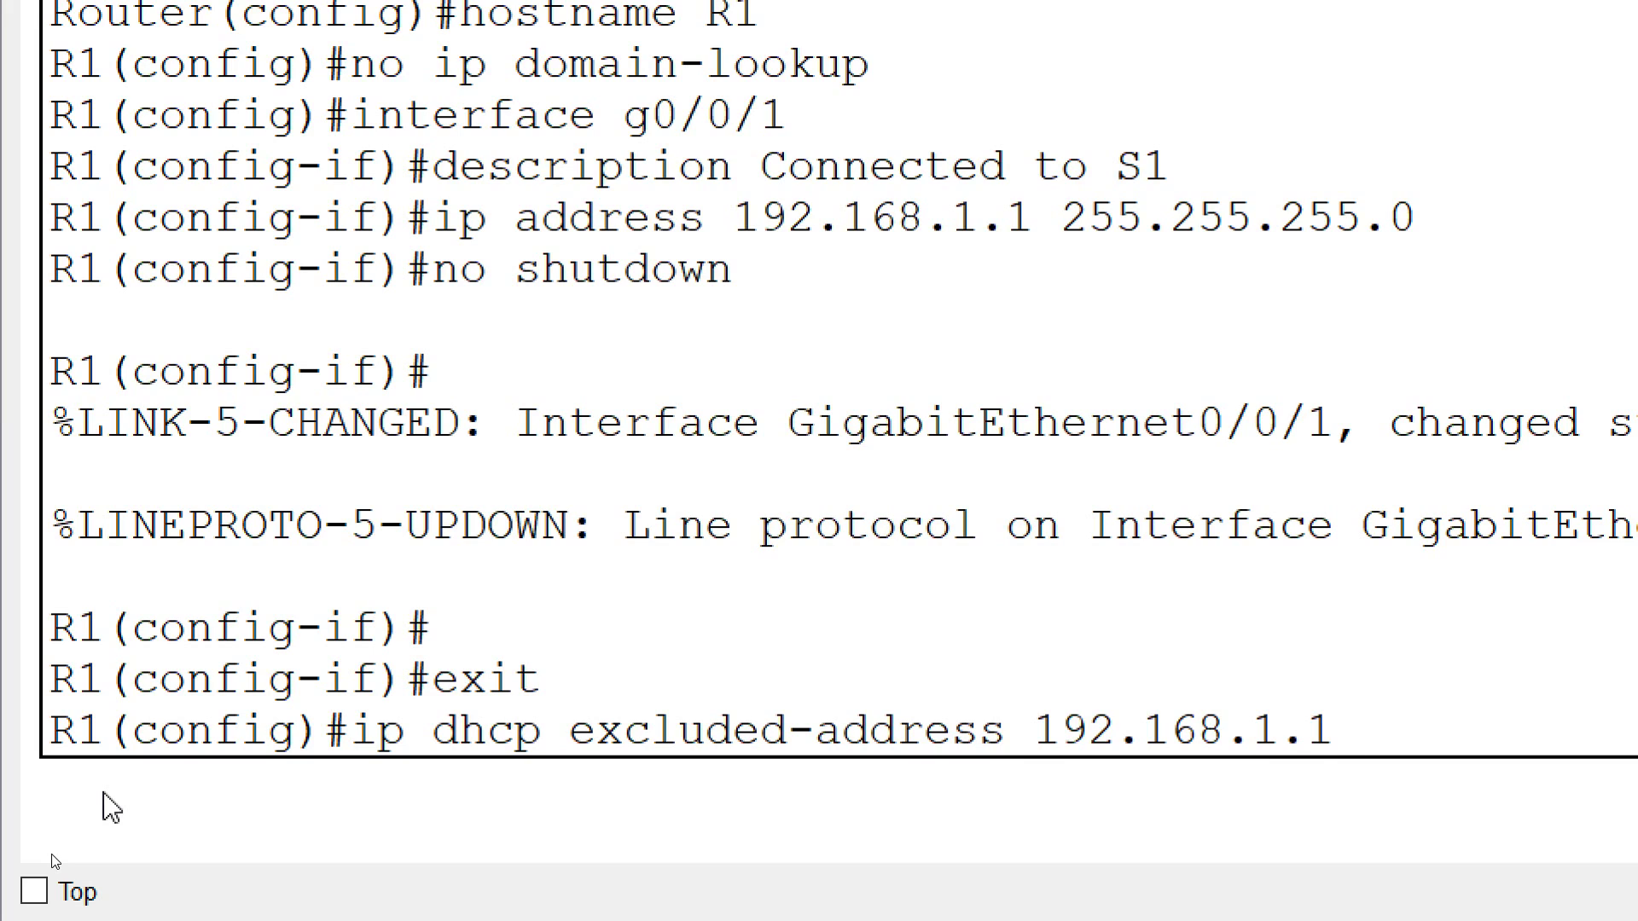
{"action": "type", "text": " 192.168.1."}
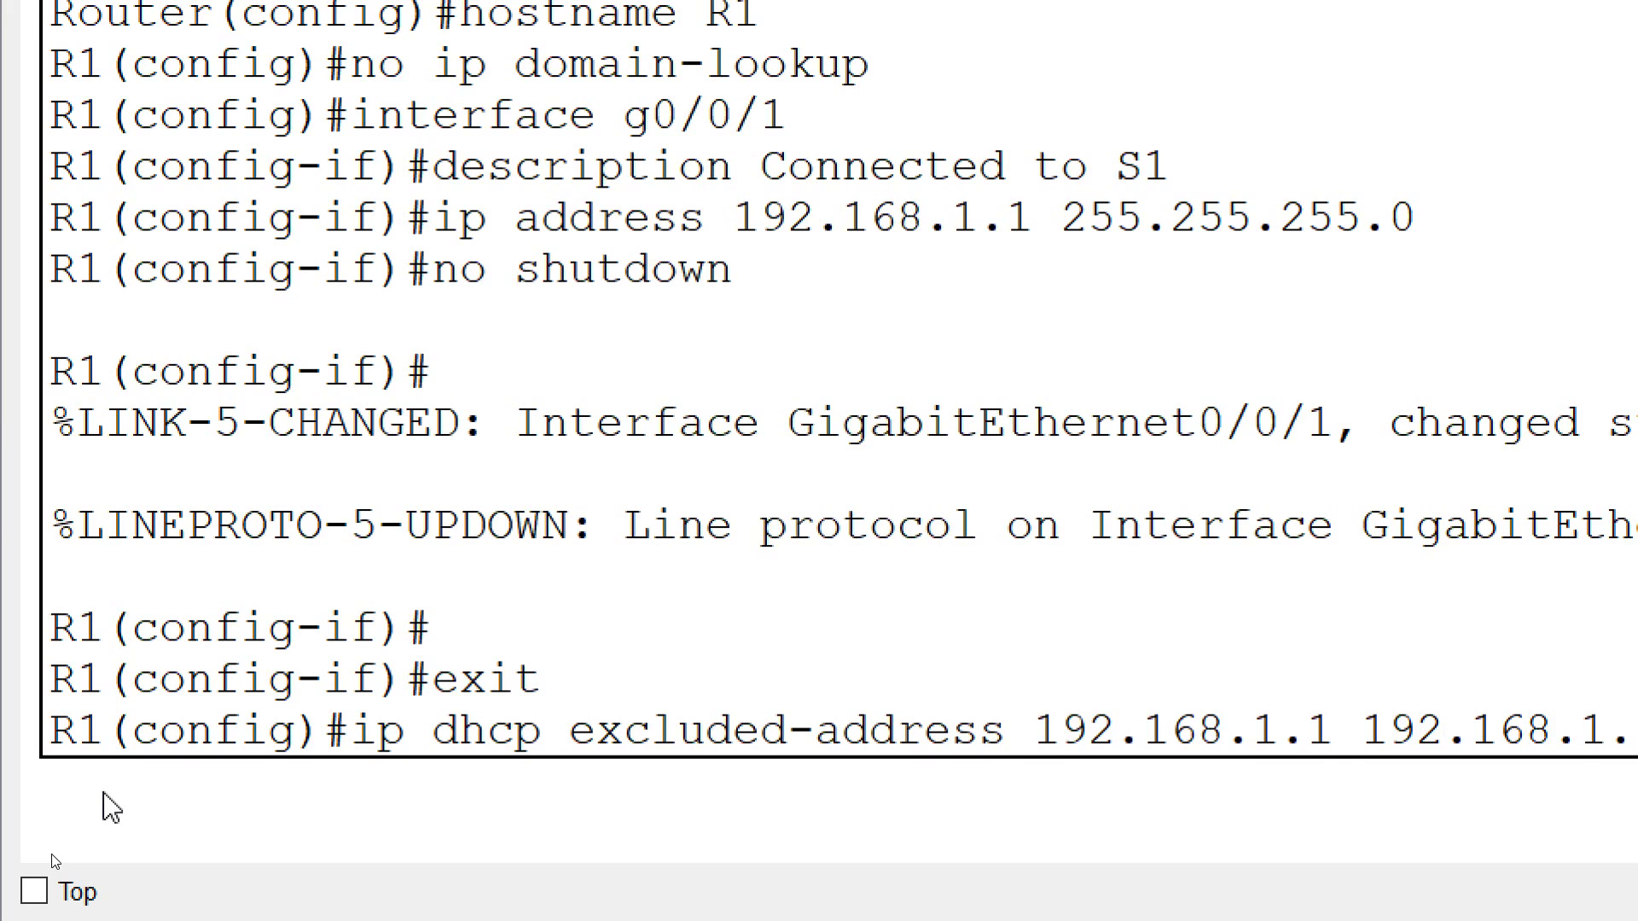
{"action": "type", "text": "9"}
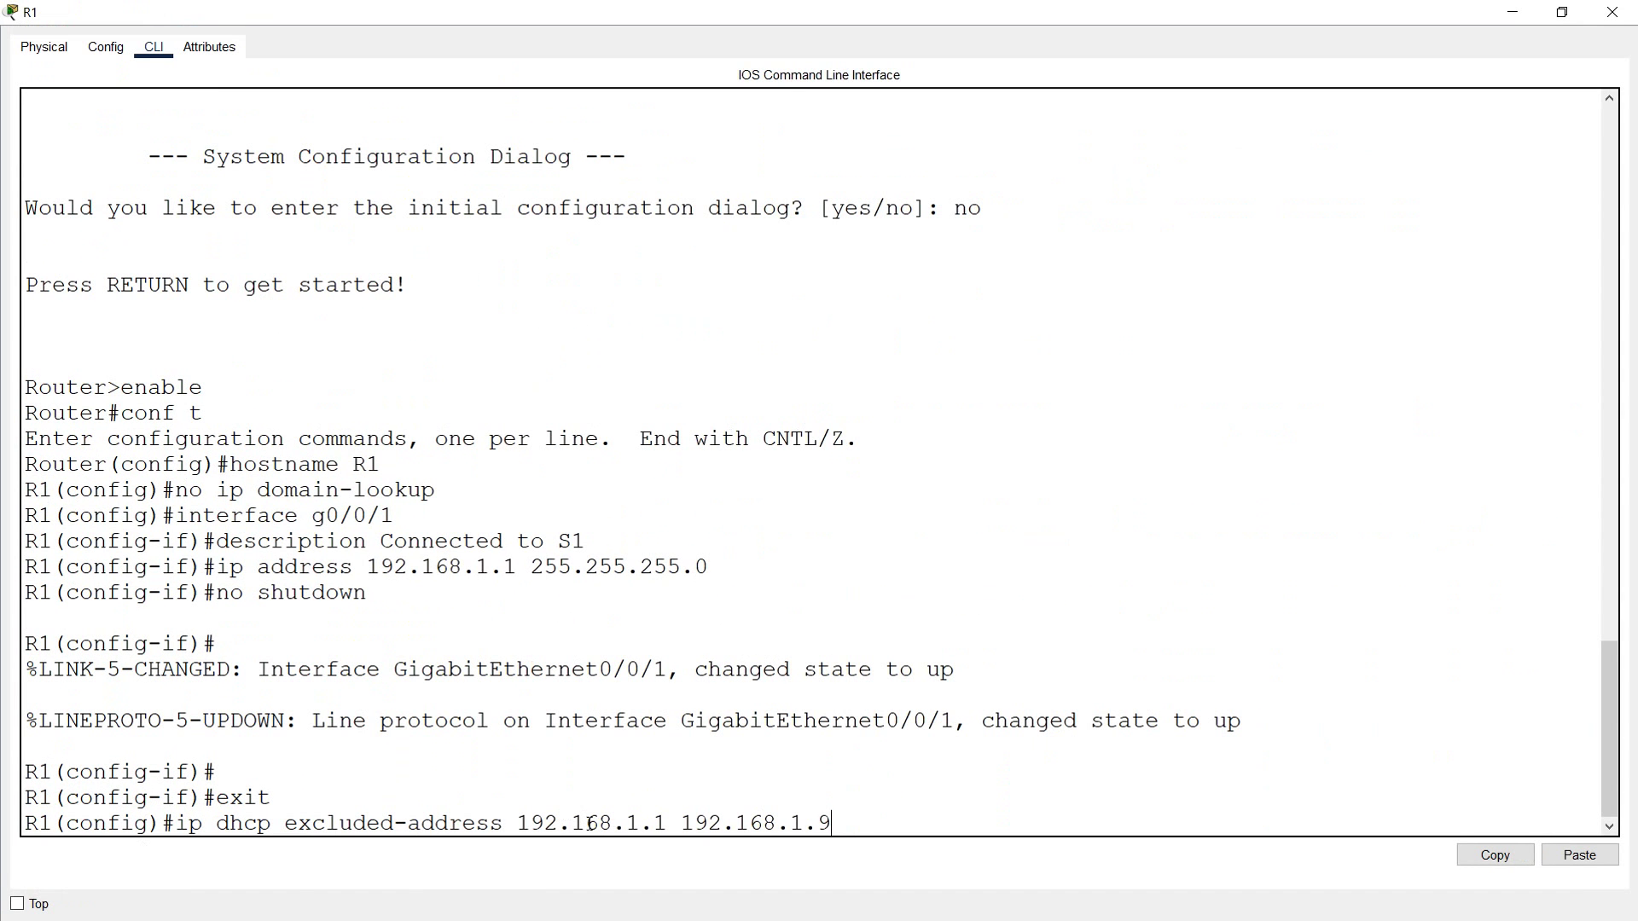
{"action": "left_click_drag", "start_coordinate": [817, 822], "coordinate": [852, 821]}
{"action": "left_click", "coordinate": [845, 821]}
{"action": "key", "text": "Return"}
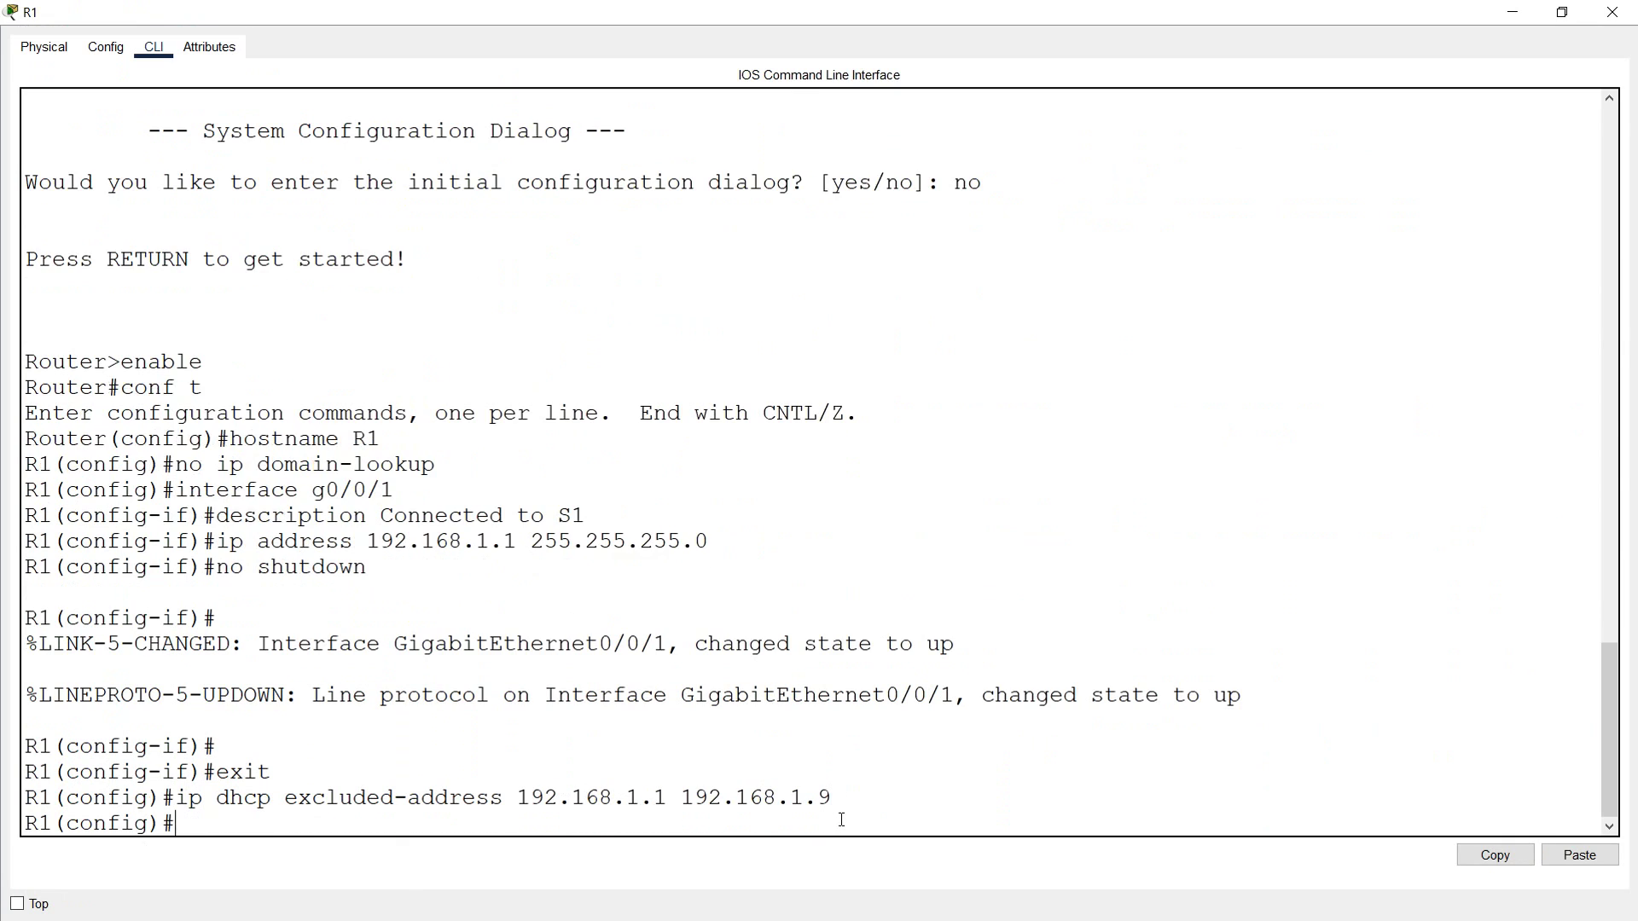
Step: Exclude the single address 192.168.1.254 from DHCP assignment with the ip dhcp excluded-address command
{"action": "type", "text": "ip dhcp excluded-address "}
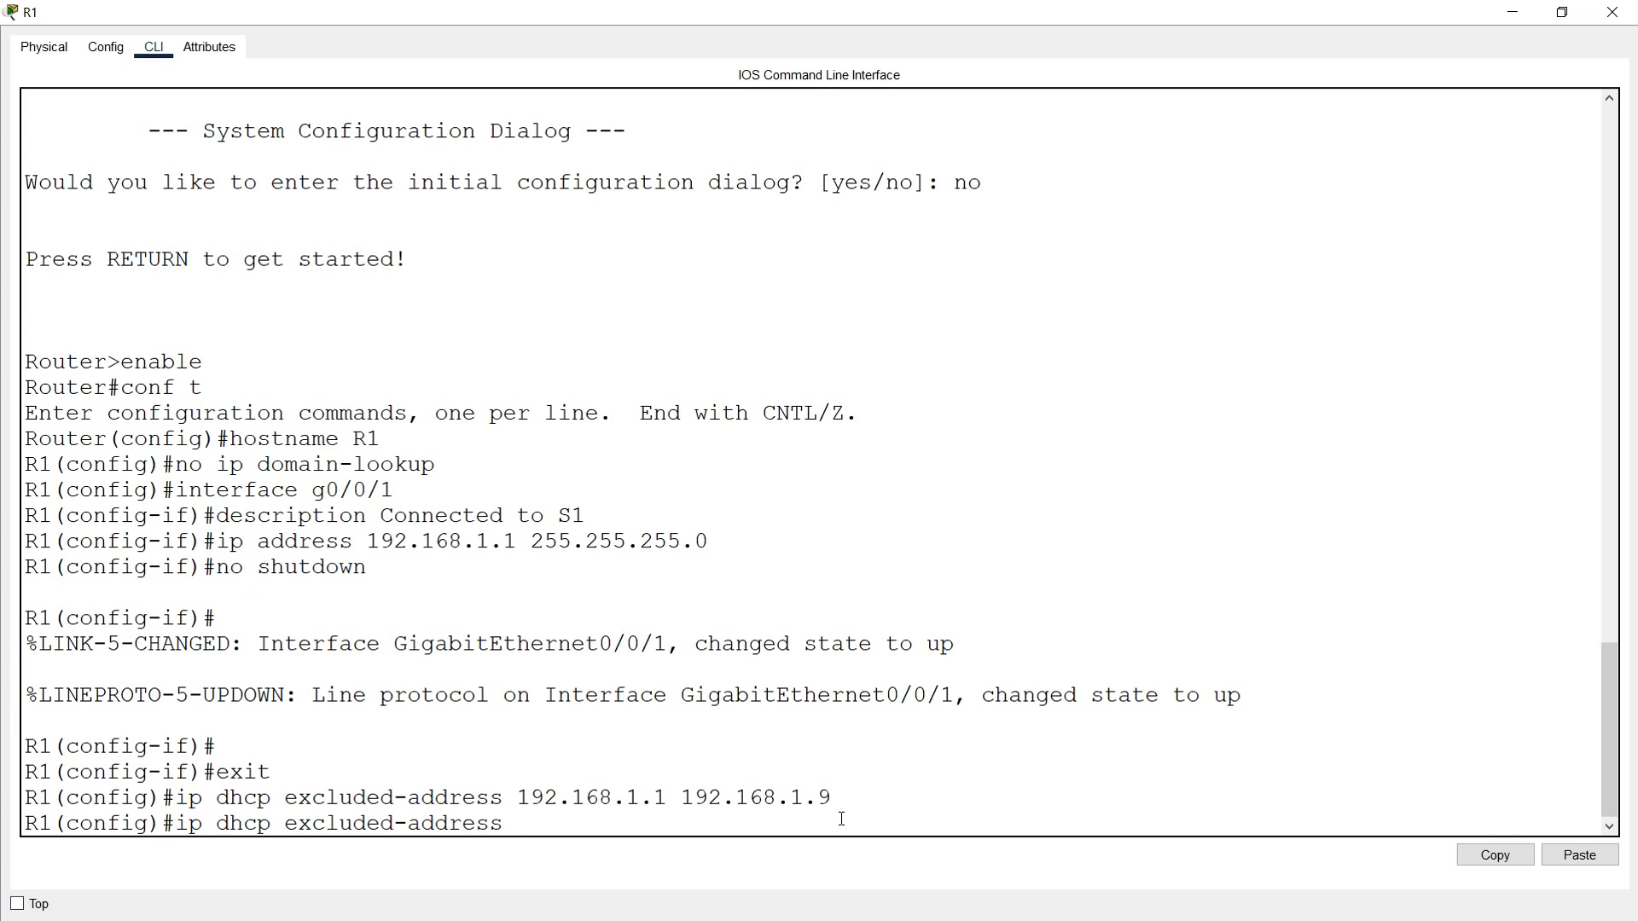
{"action": "type", "text": "192.168.1.254"}
{"action": "key", "text": "Return"}
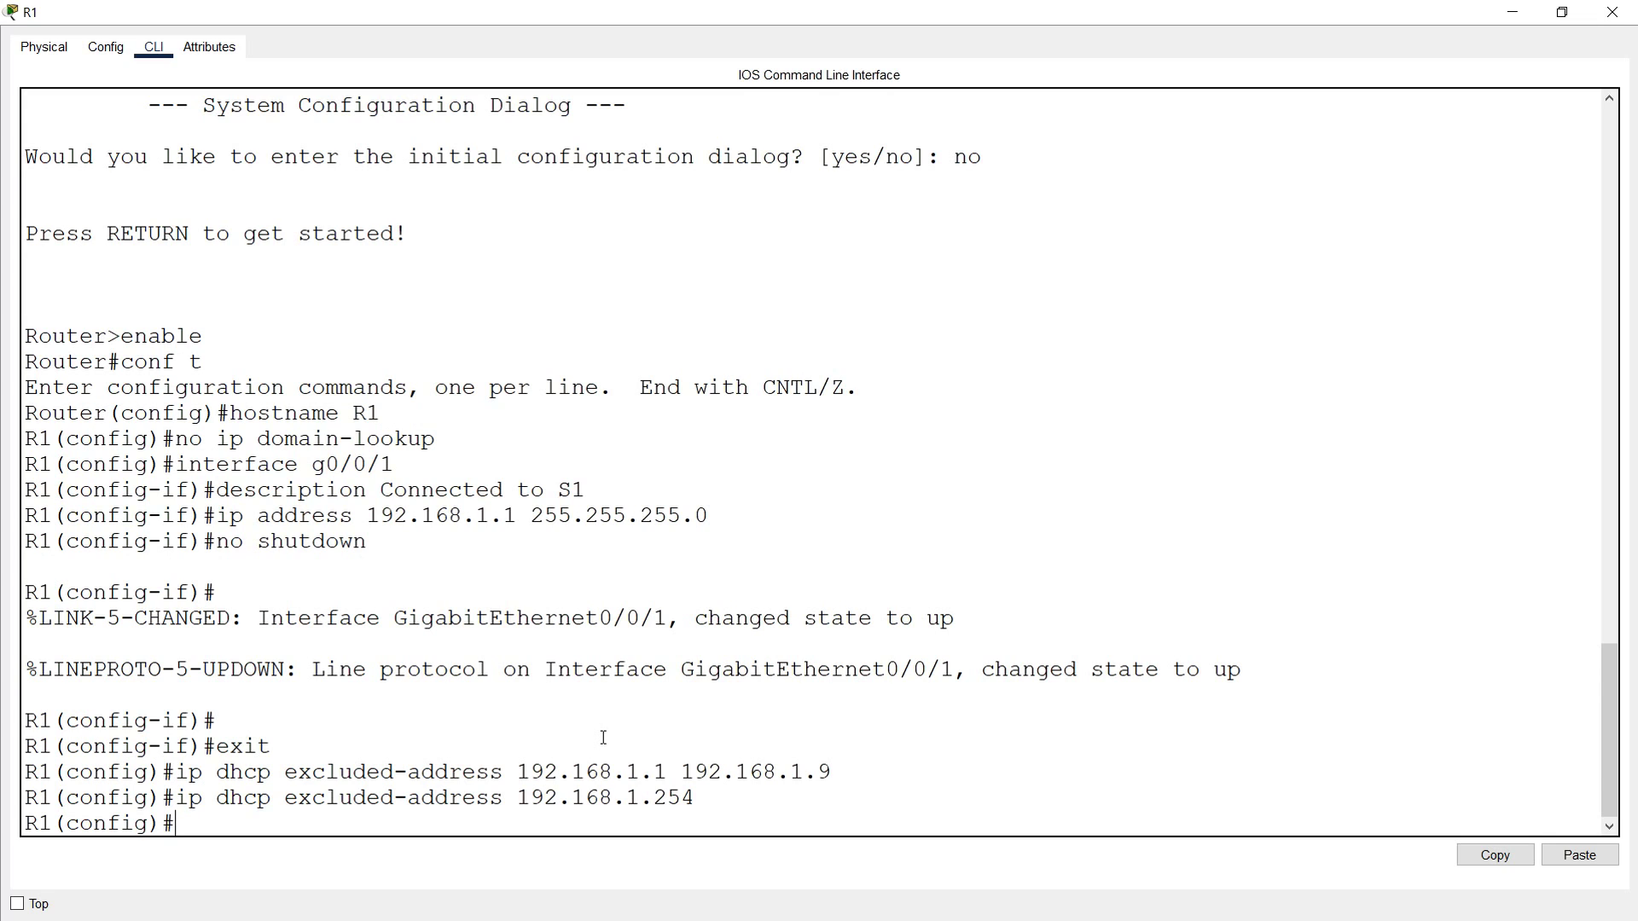
{"action": "left_click_drag", "start_coordinate": [652, 772], "coordinate": [669, 772]}
{"action": "left_click", "coordinate": [819, 772]}
{"action": "left_click_drag", "start_coordinate": [819, 772], "coordinate": [836, 772]}
{"action": "left_click", "coordinate": [652, 798]}
{"action": "left_click_drag", "start_coordinate": [652, 800], "coordinate": [701, 800]}
{"action": "left_click", "coordinate": [701, 800]}
Step: Create the DHCP pool My_DHCP on R1 and assign it the network 192.168.1.0 with mask 255.255.255.0
{"action": "type", "text": "ip dhcp pool My DHCP"}
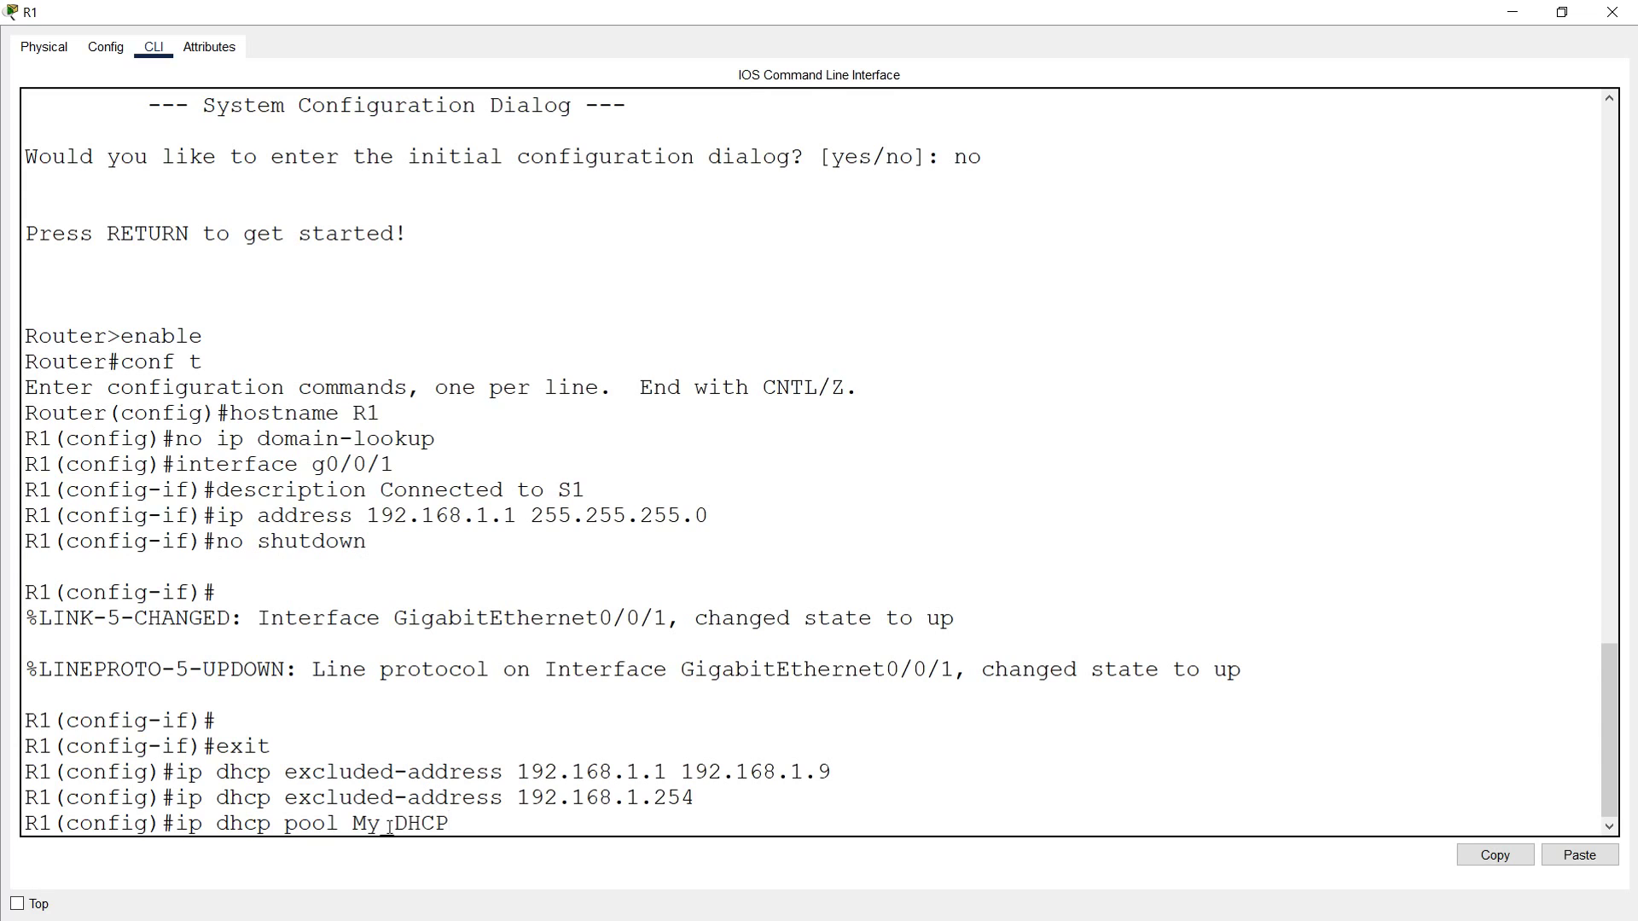
{"action": "key", "text": "Return"}
{"action": "type", "text": "network"}
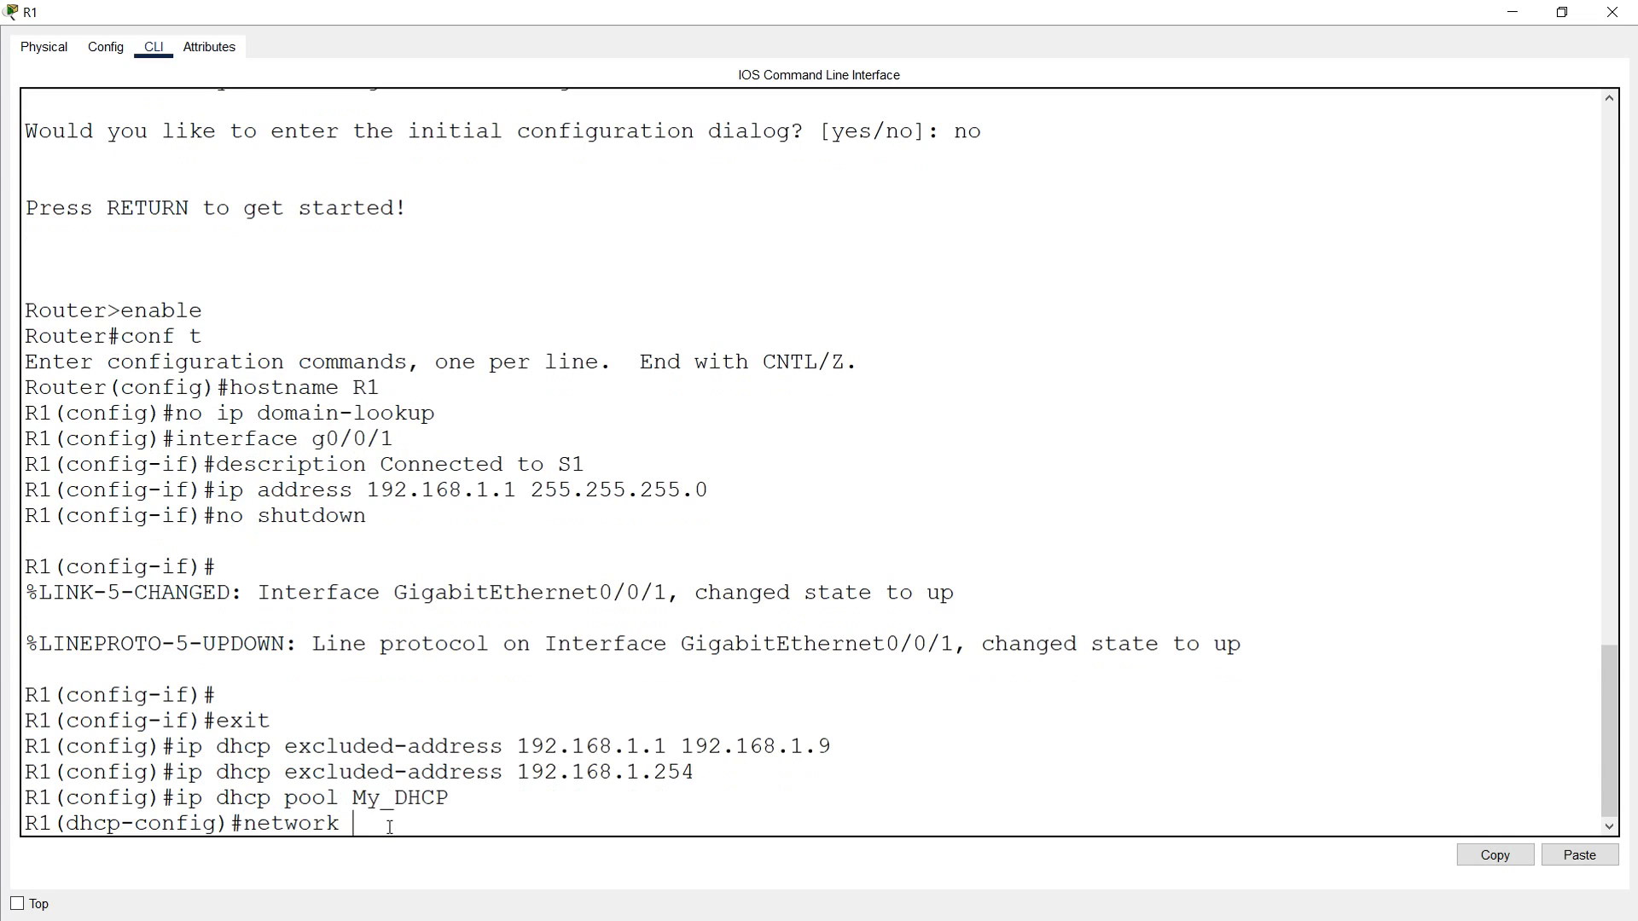
{"action": "type", "text": "192.168.1.0 255.2"}
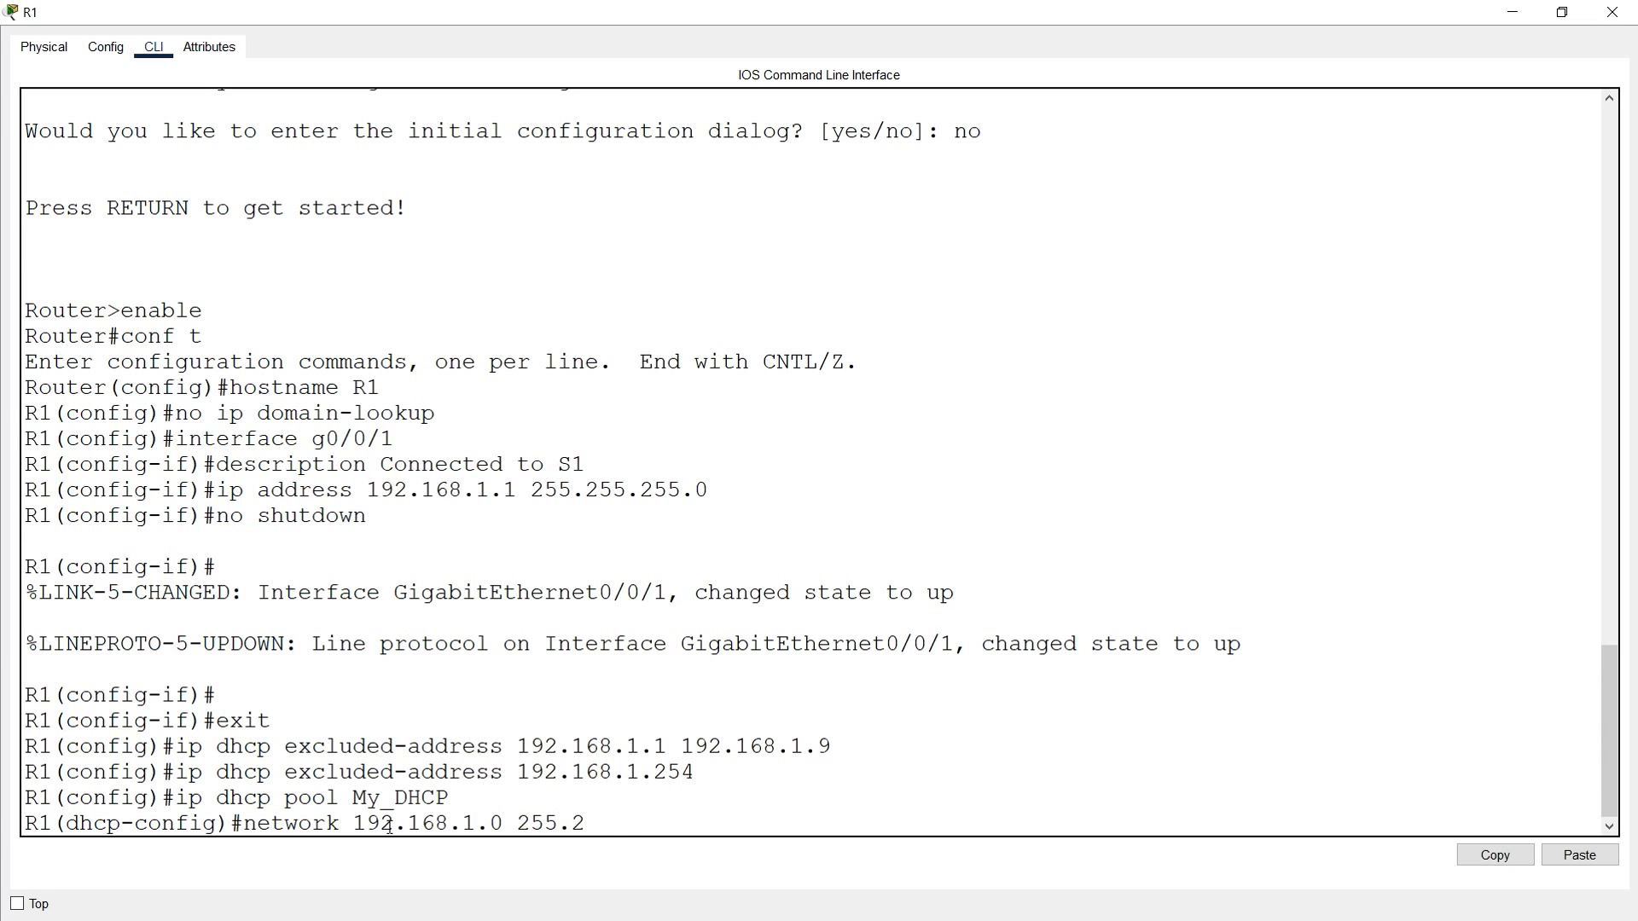
{"action": "type", "text": "55.255.0"}
{"action": "key", "text": "Return"}
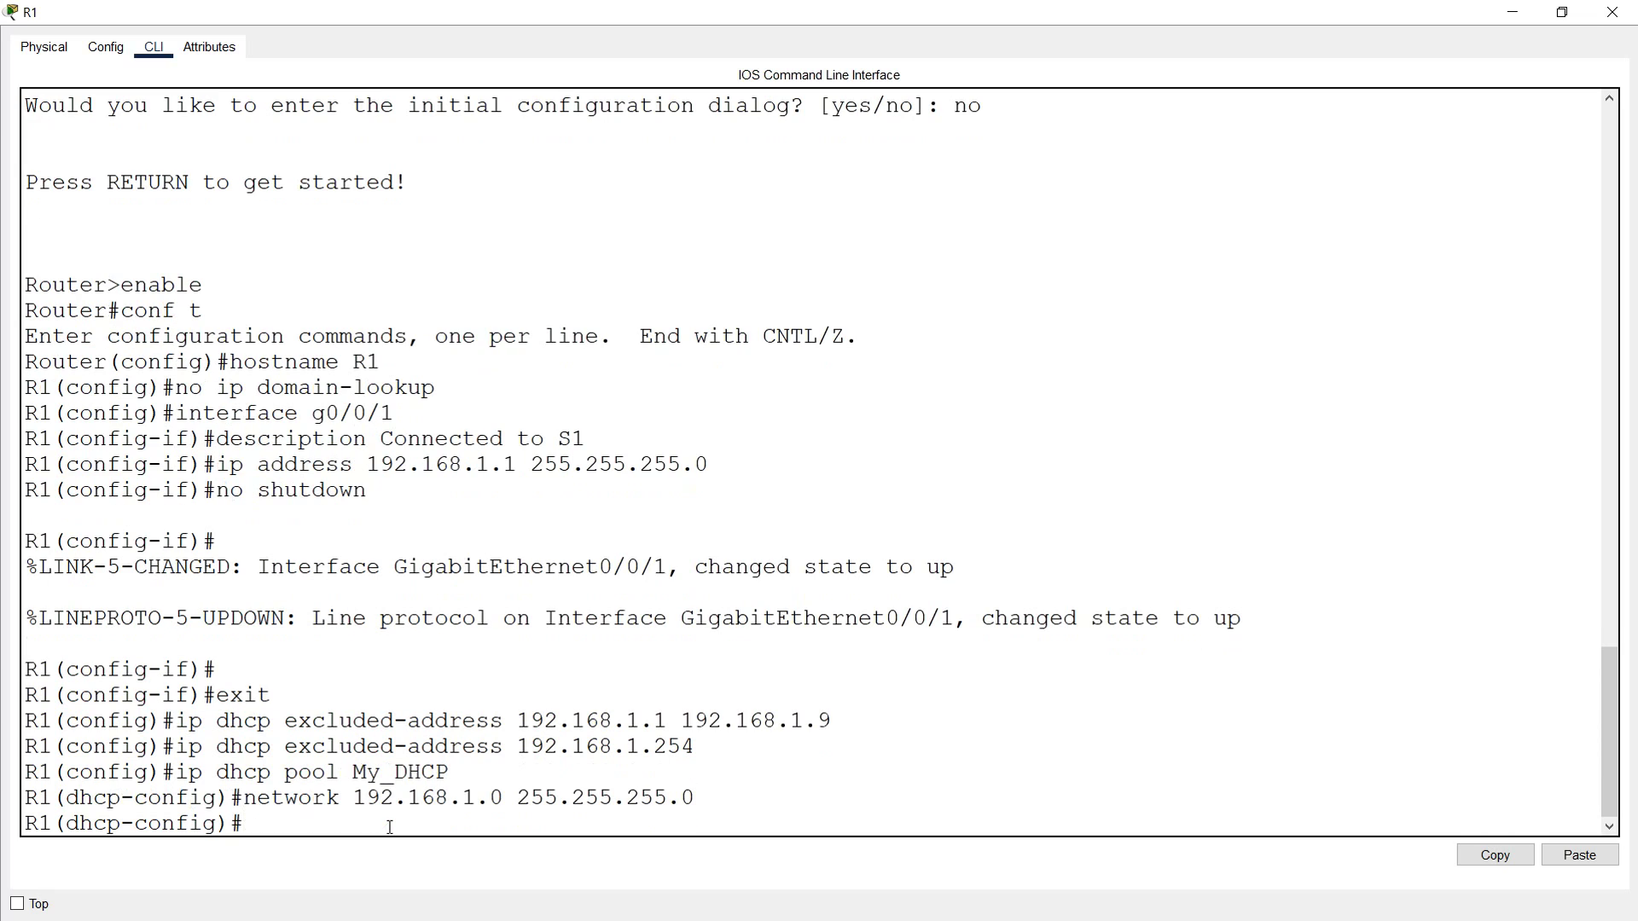
{"action": "left_click_drag", "start_coordinate": [333, 801], "coordinate": [381, 772]}
{"action": "left_click", "coordinate": [369, 817]}
{"action": "type", "text": "de"}
{"action": "key", "text": "BackSpace"}
{"action": "key", "text": "BackSpace"}
{"action": "type", "text": "de"}
{"action": "key", "text": "BackSpace"}
{"action": "key", "text": "BackSpace"}
{"action": "key", "text": "BackSpace"}
{"action": "type", "text": "defau"}
{"action": "key", "text": "BackSpace"}
{"action": "key", "text": "BackSpace"}
{"action": "key", "text": "BackSpace"}
{"action": "key", "text": "BackSpace"}
{"action": "key", "text": "BackSpace"}
{"action": "key", "text": "Return"}
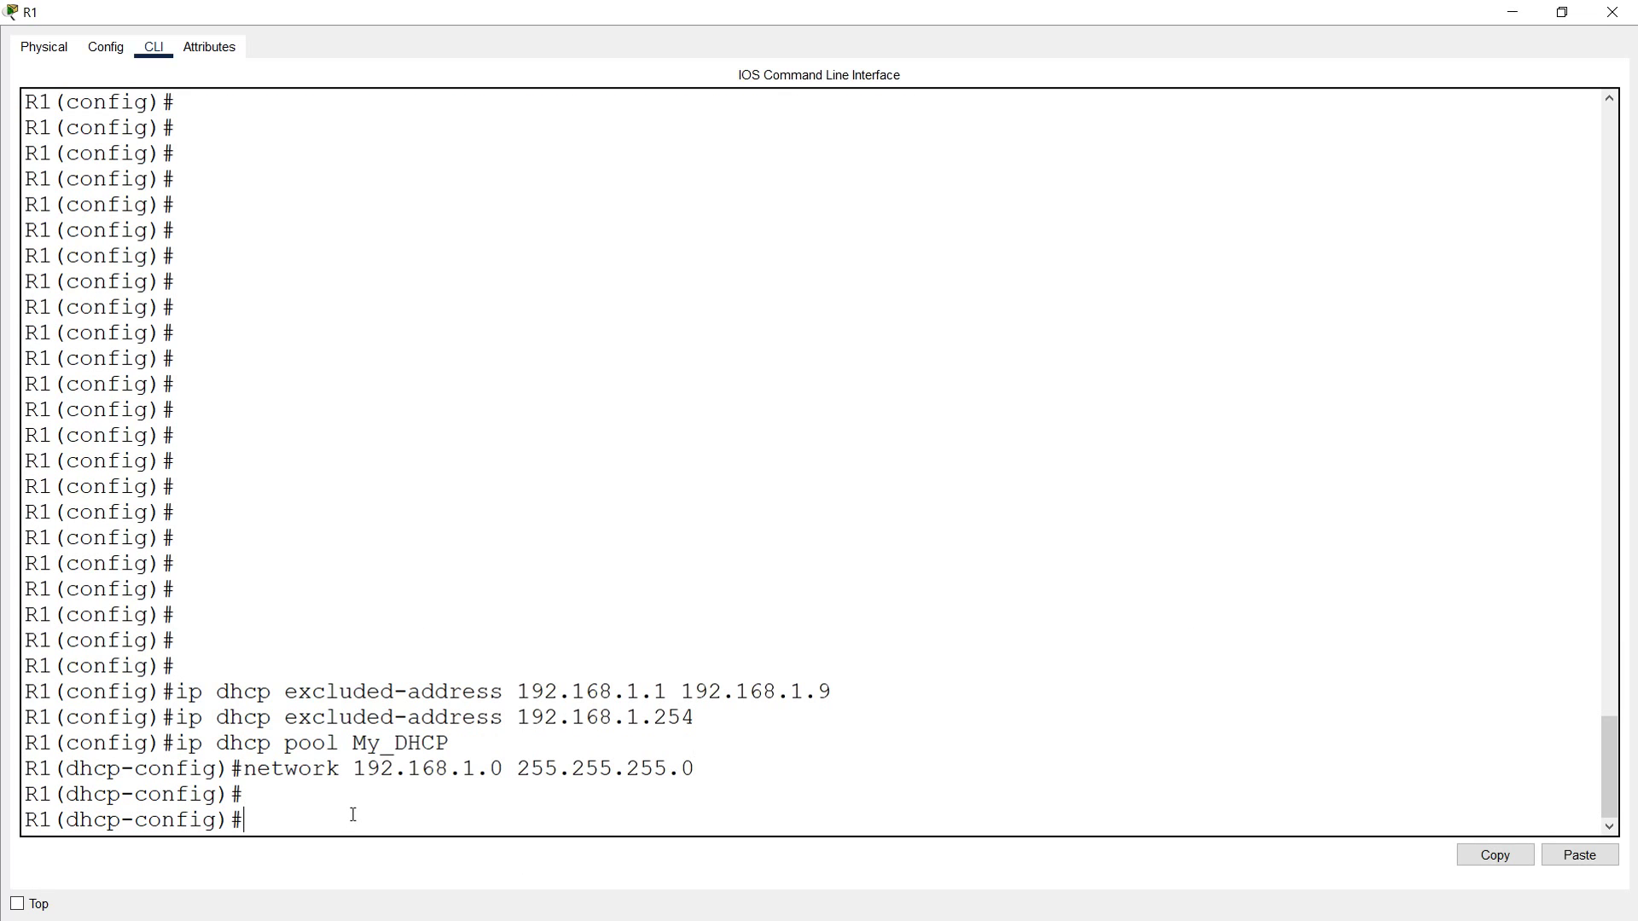
Step: Set the pool's default-router to 192.168.1.1, closing the empty Notepad window while checking the gateway address in the topology
{"action": "type", "text": "default-router"}
{"action": "left_click", "coordinate": [1511, 12]}
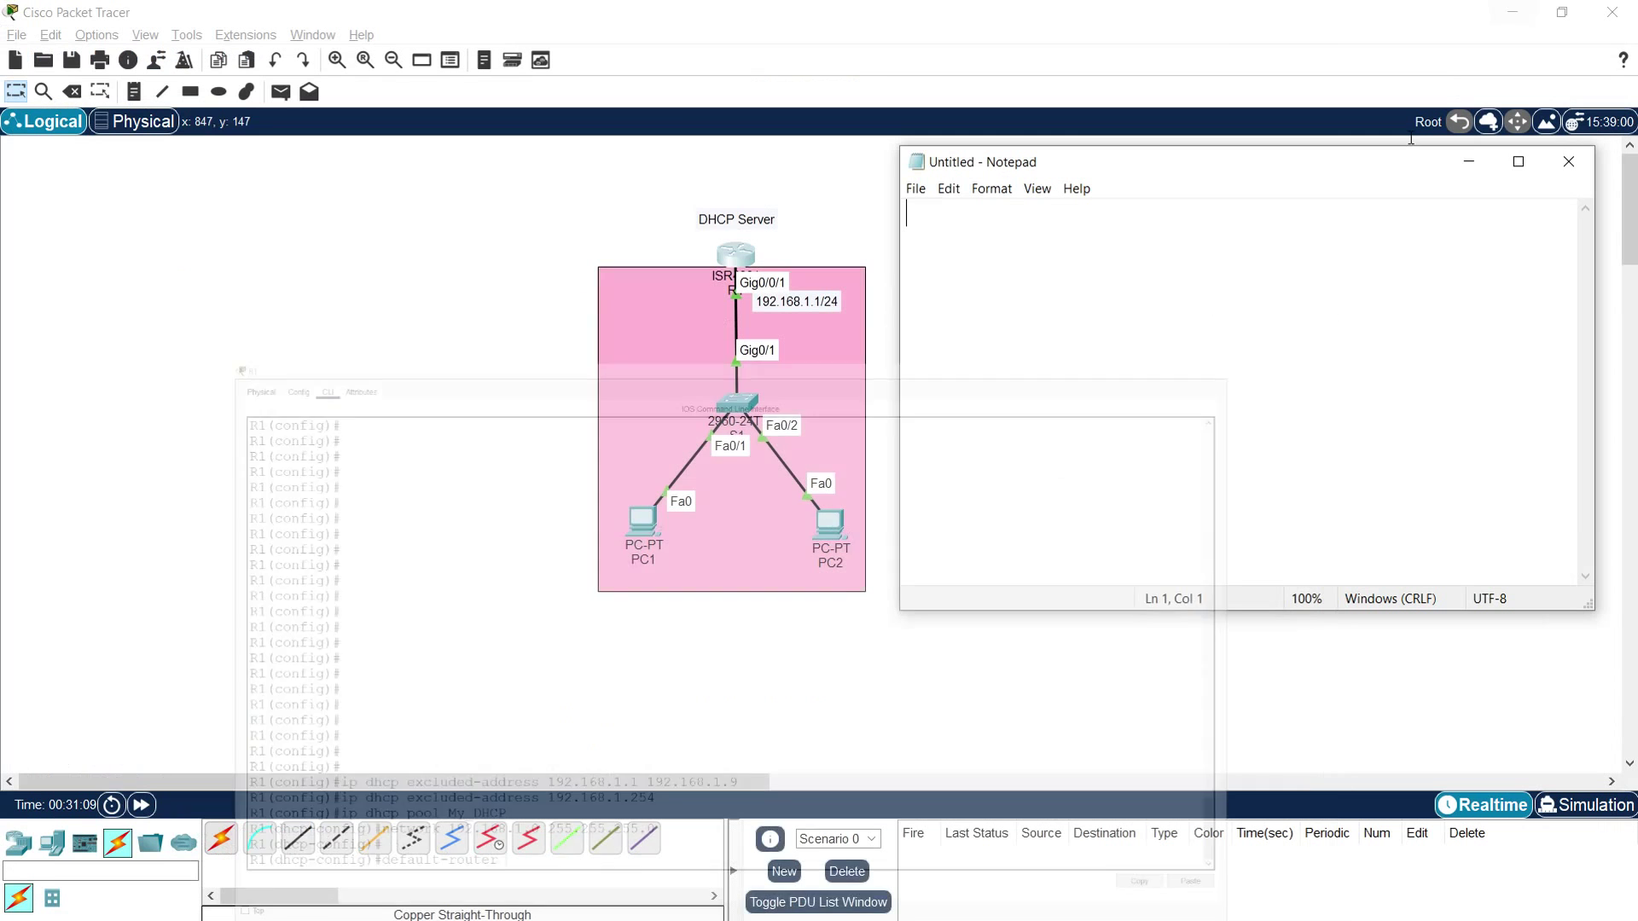
{"action": "left_click", "coordinate": [1568, 161]}
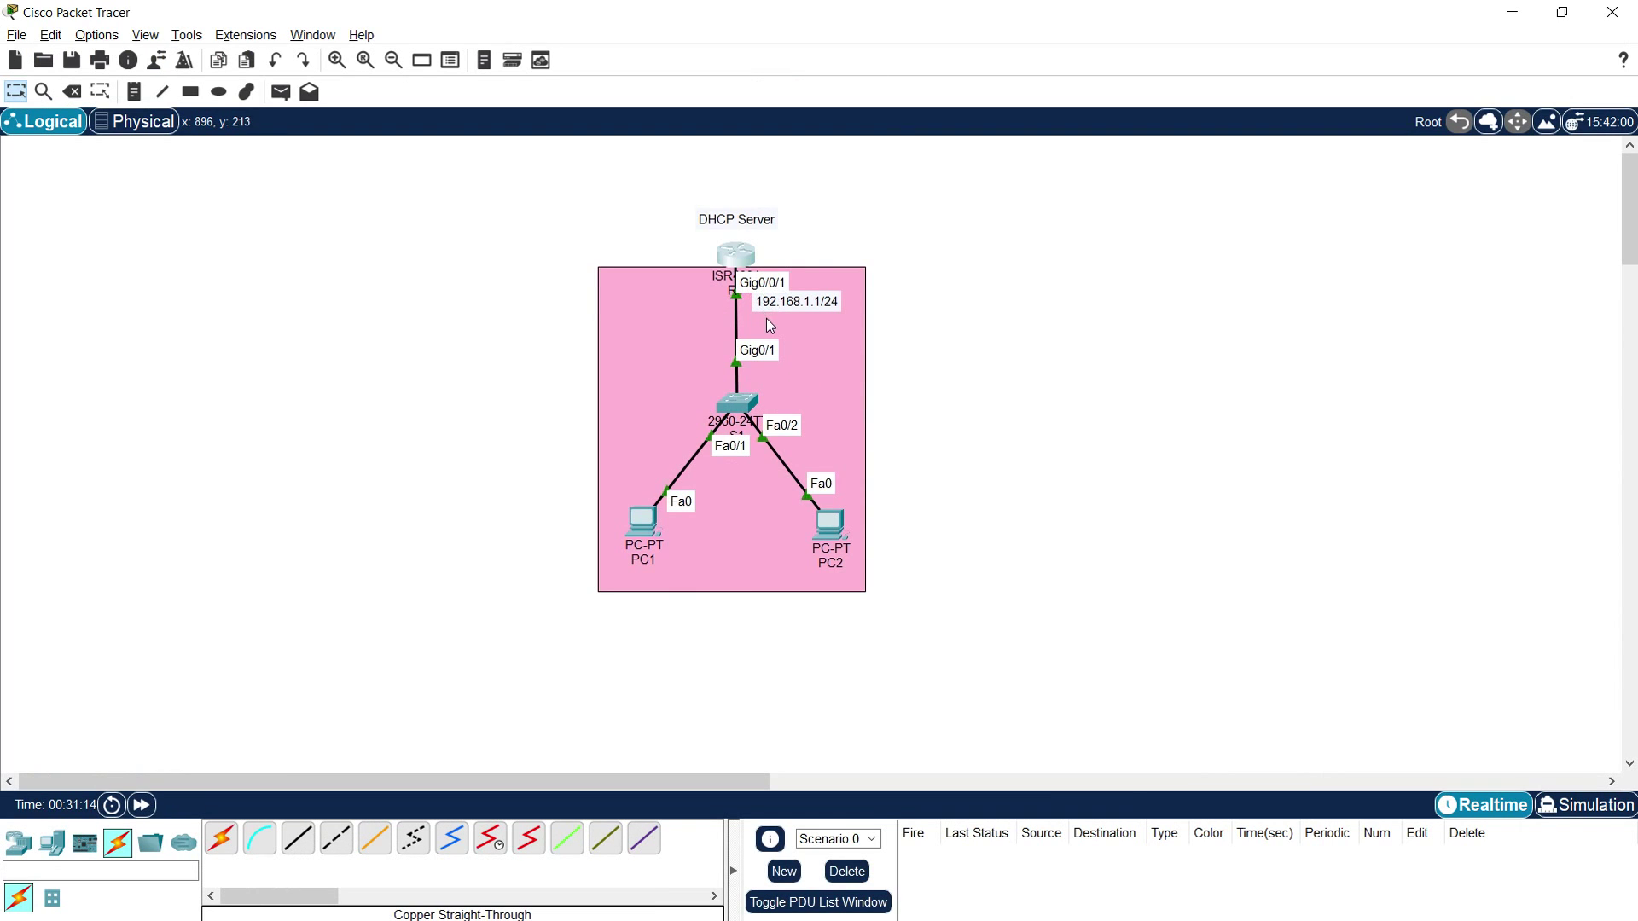
{"action": "left_click", "coordinate": [739, 258]}
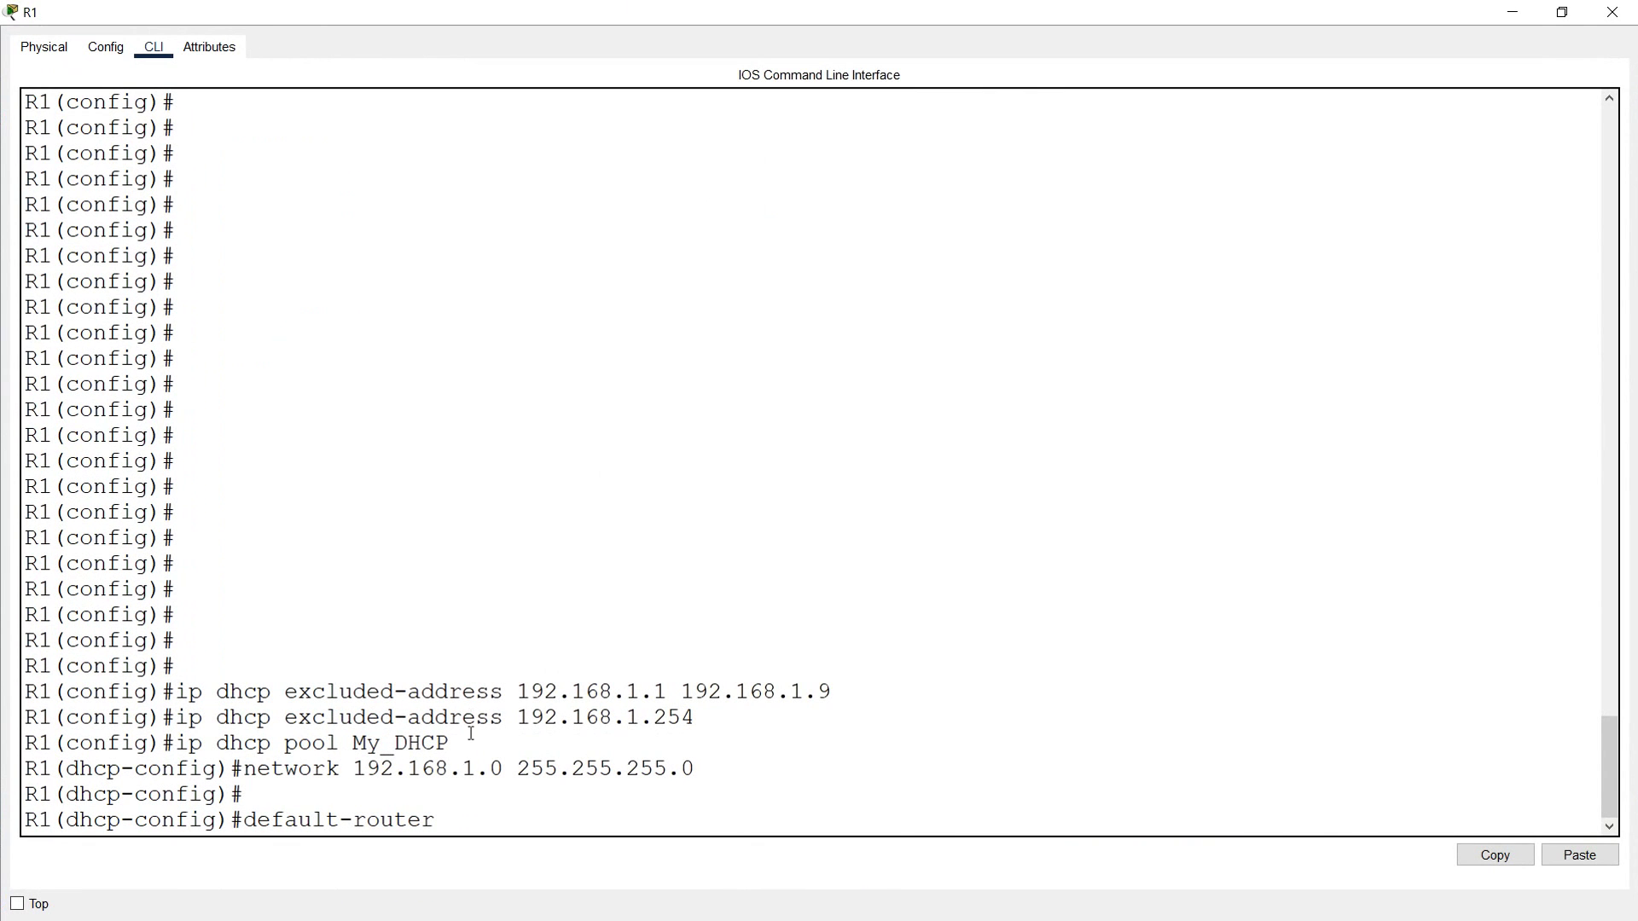
{"action": "type", "text": "192.168.1.1"}
{"action": "key", "text": "Return"}
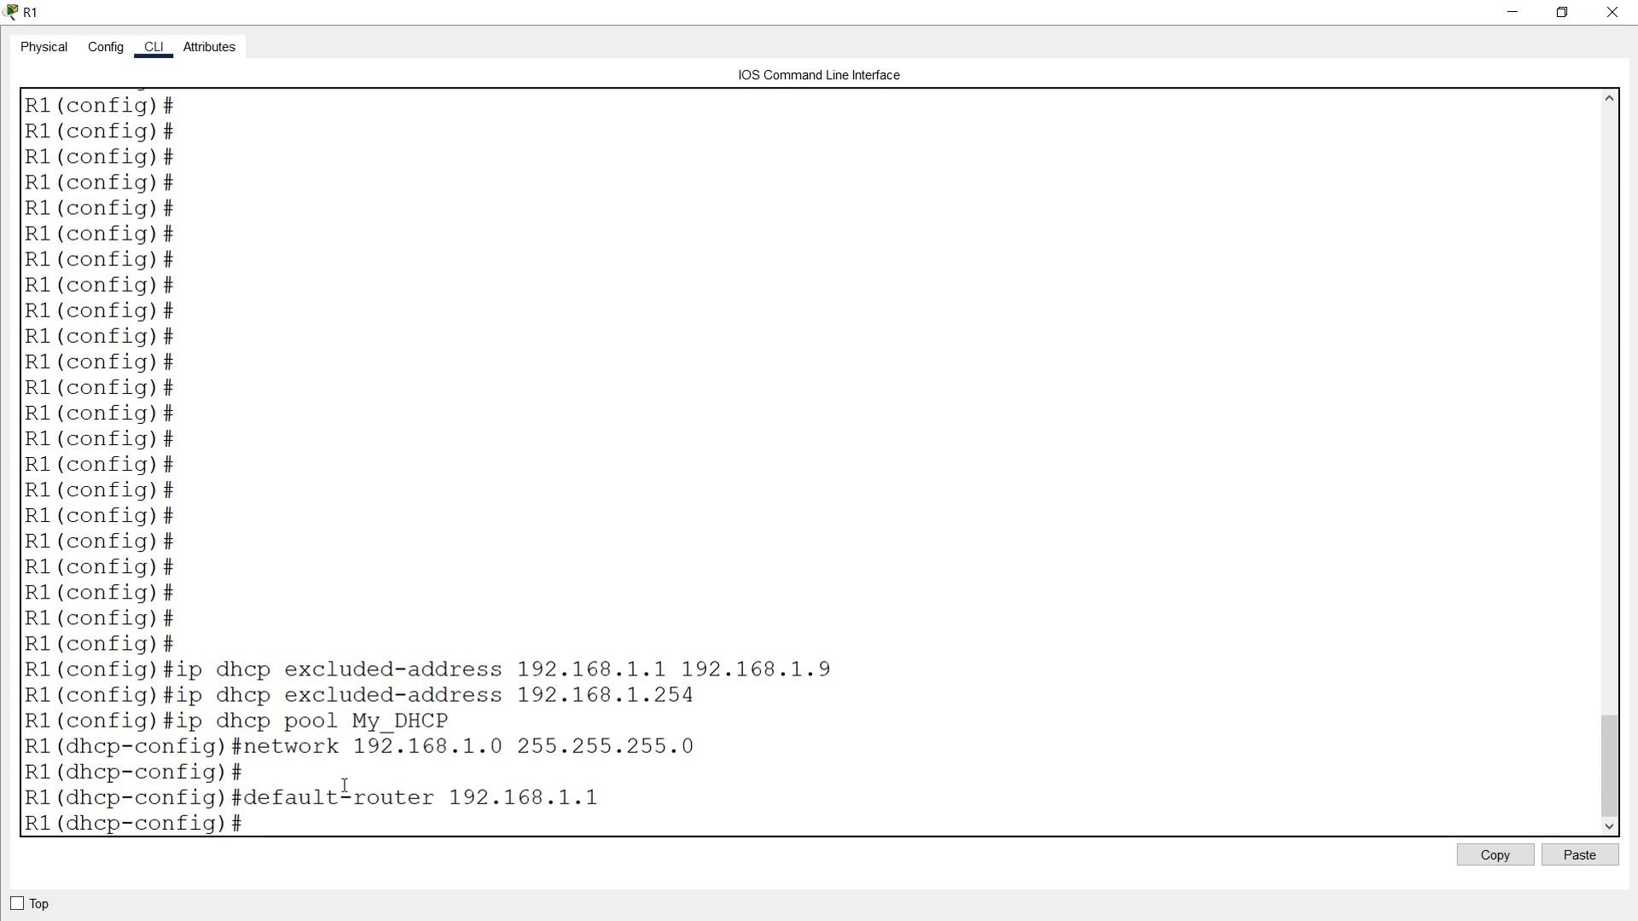
Step: Set the pool's DNS server to 8.8.8.8 and its domain name to techacad.com
{"action": "type", "text": "dns-server 8.8.8.8"}
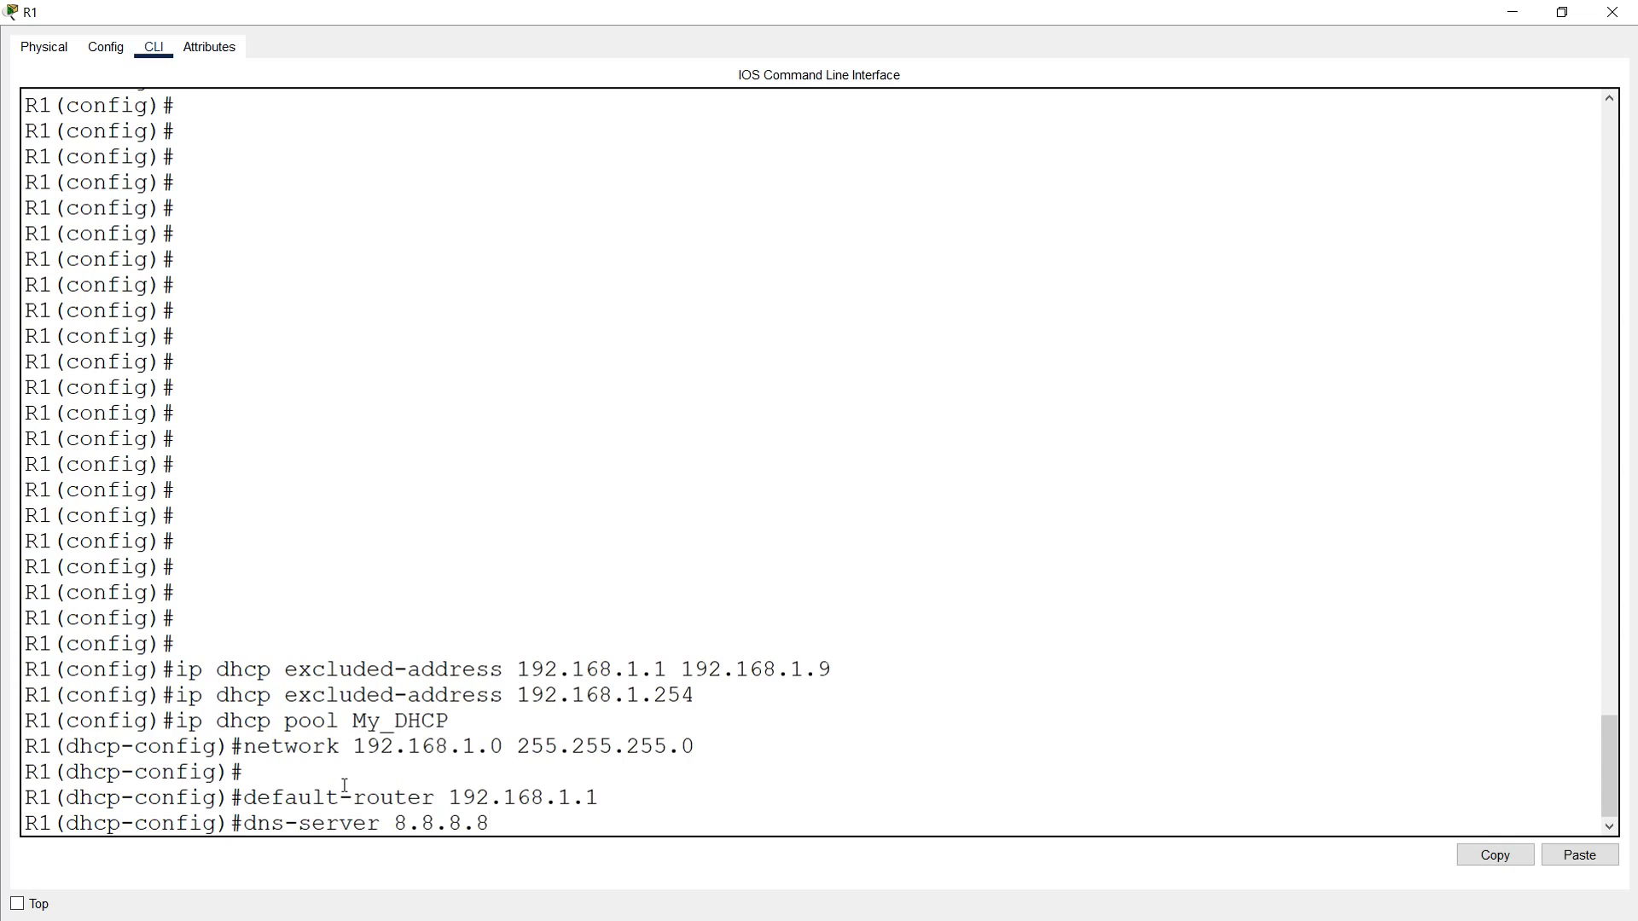
{"action": "key", "text": "Return"}
{"action": "type", "text": "dom"}
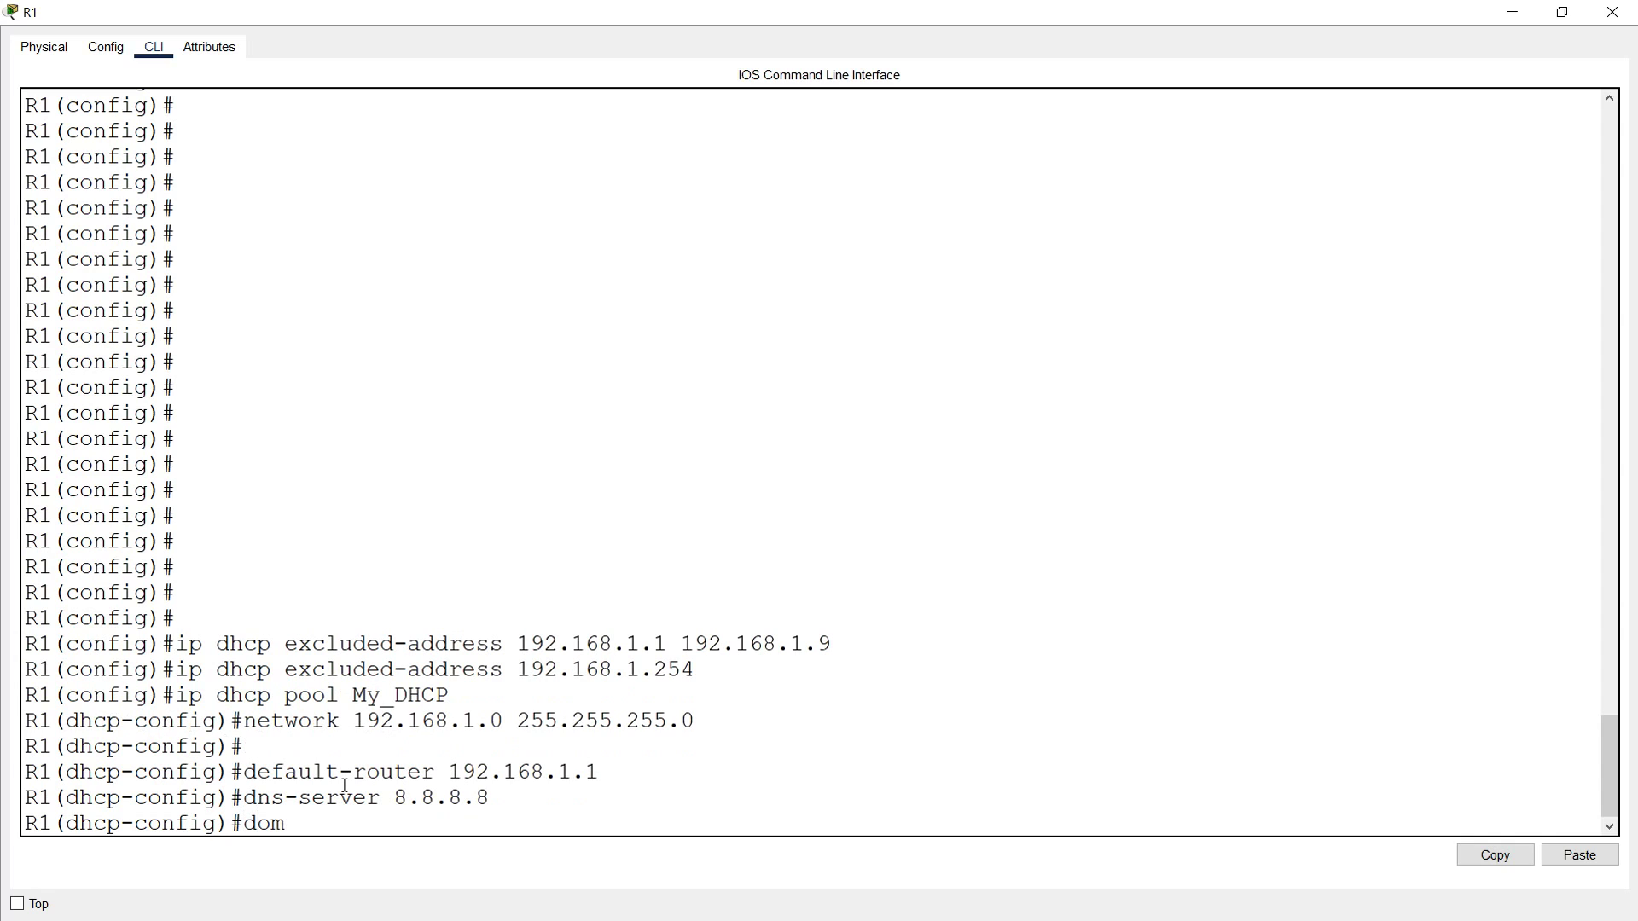
{"action": "type", "text": "ain-name techac"}
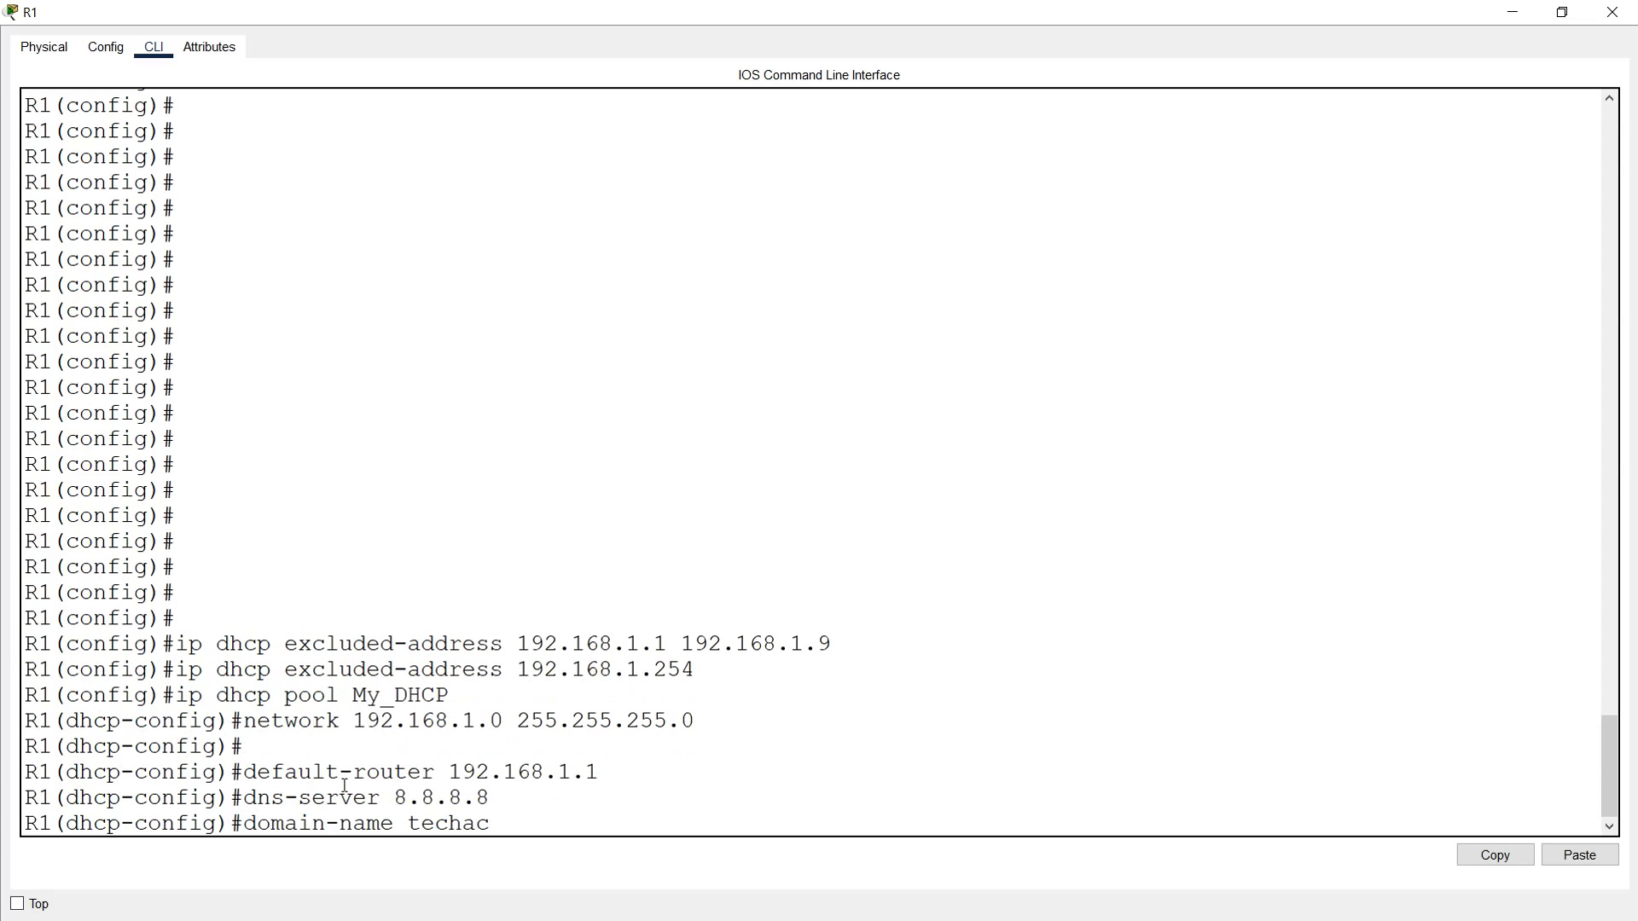
{"action": "type", "text": "ad.com"}
{"action": "key", "text": "Return"}
{"action": "key", "text": "Return"}
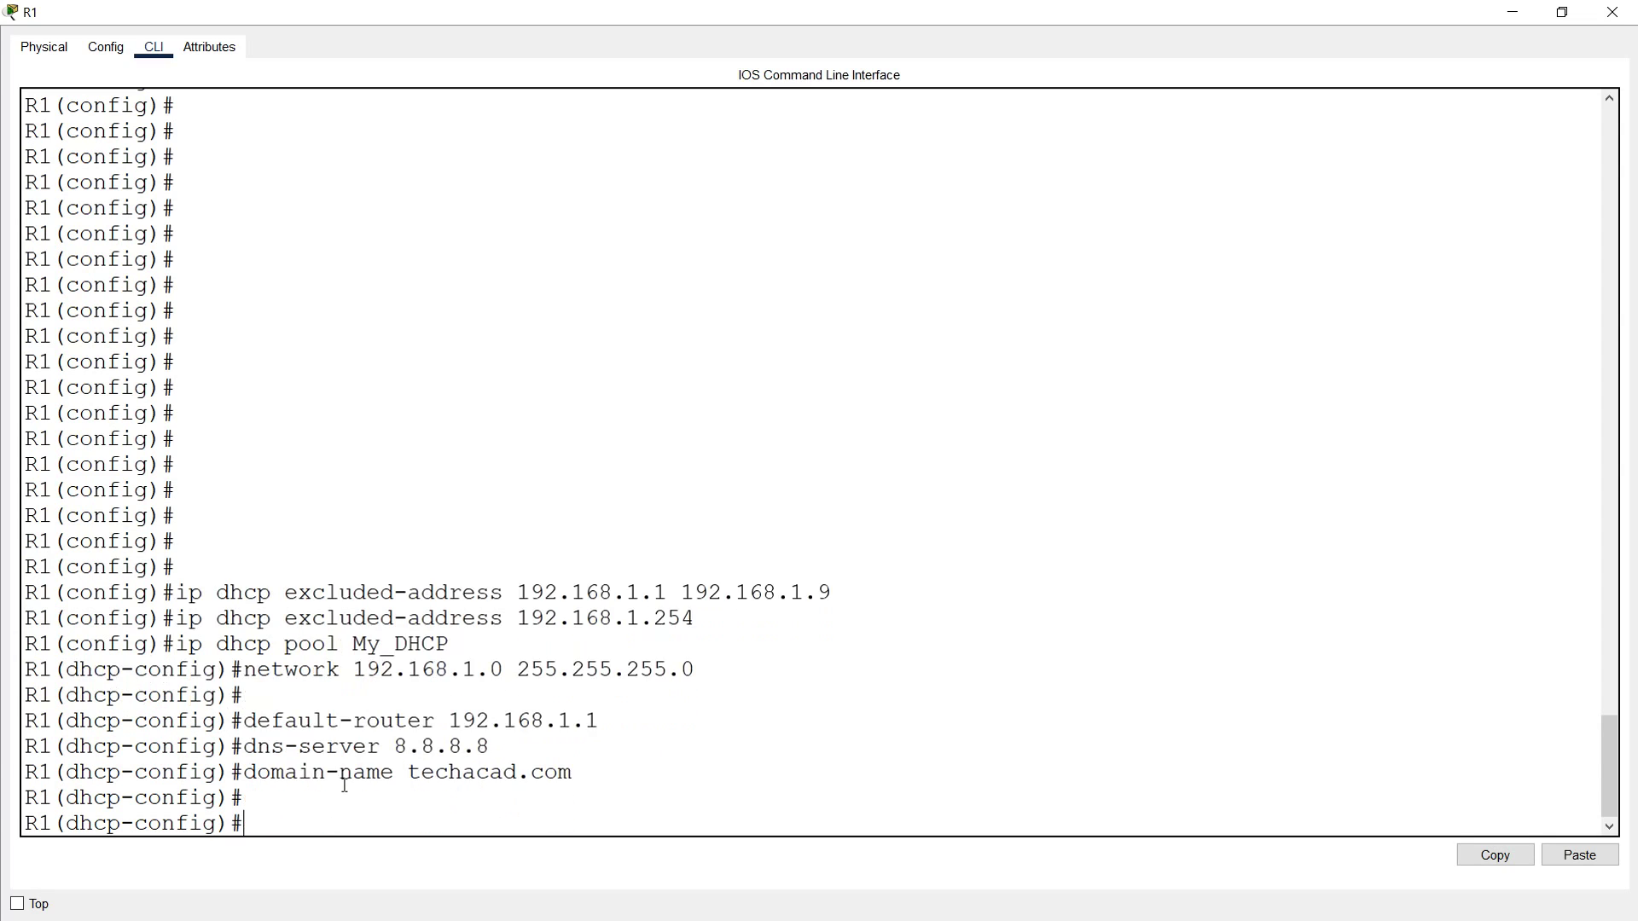
Step: End configuration mode on R1, save with copy run start to the default startup-config file, and close the router window
{"action": "type", "text": "end"}
{"action": "key", "text": "Return"}
{"action": "type", "text": "cop"}
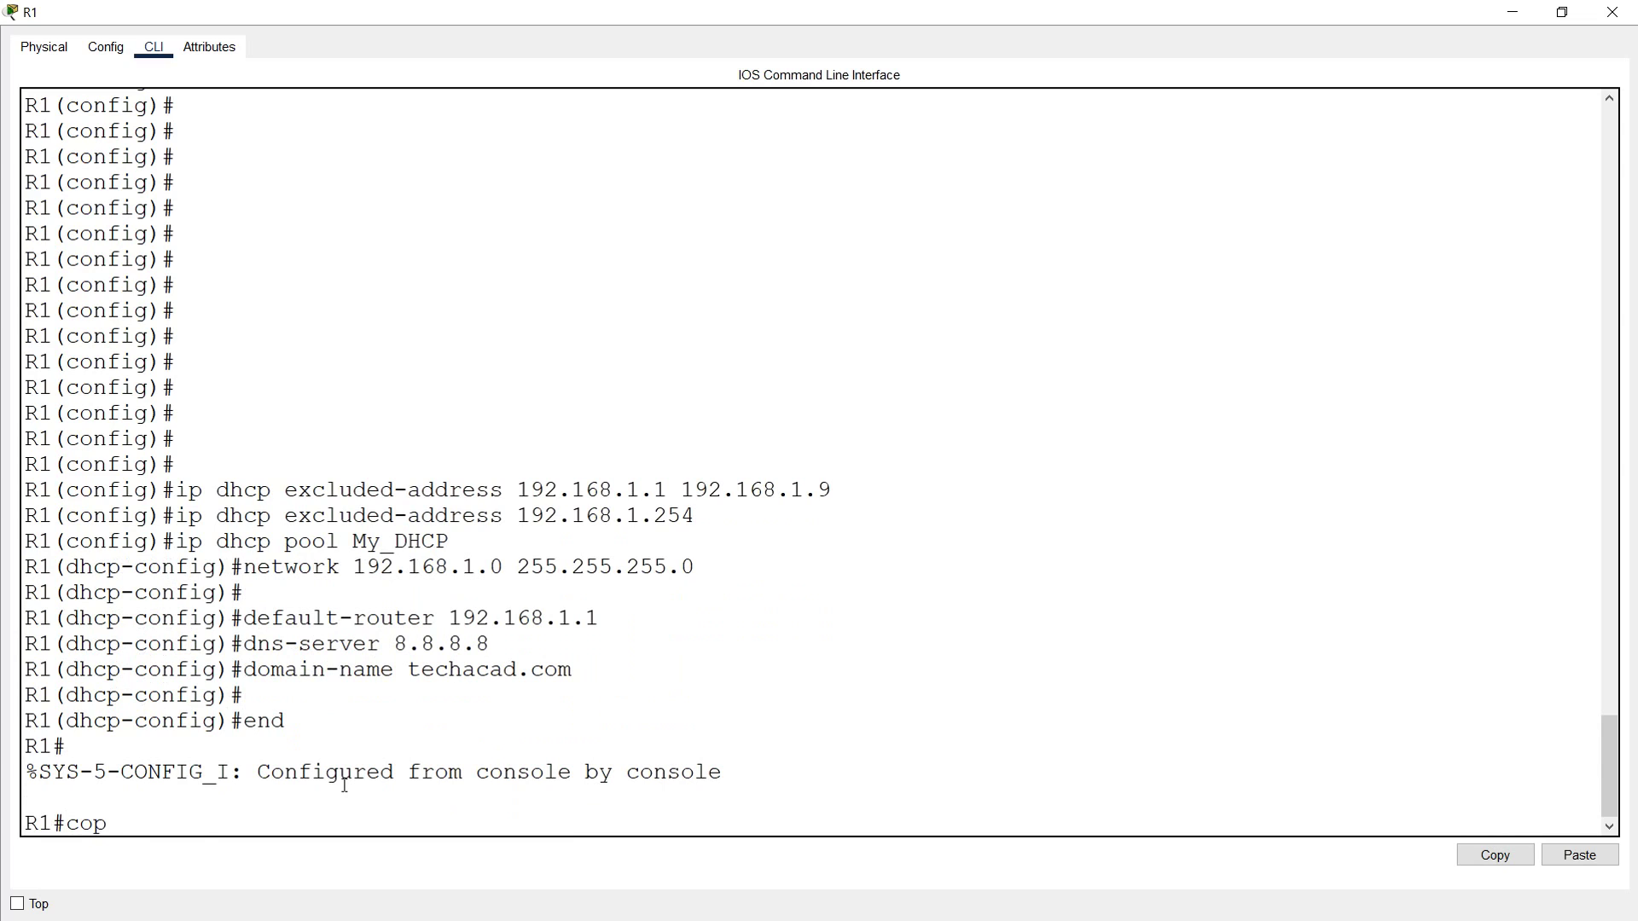
{"action": "type", "text": "y run start"}
{"action": "key", "text": "Return"}
{"action": "key", "text": "Return"}
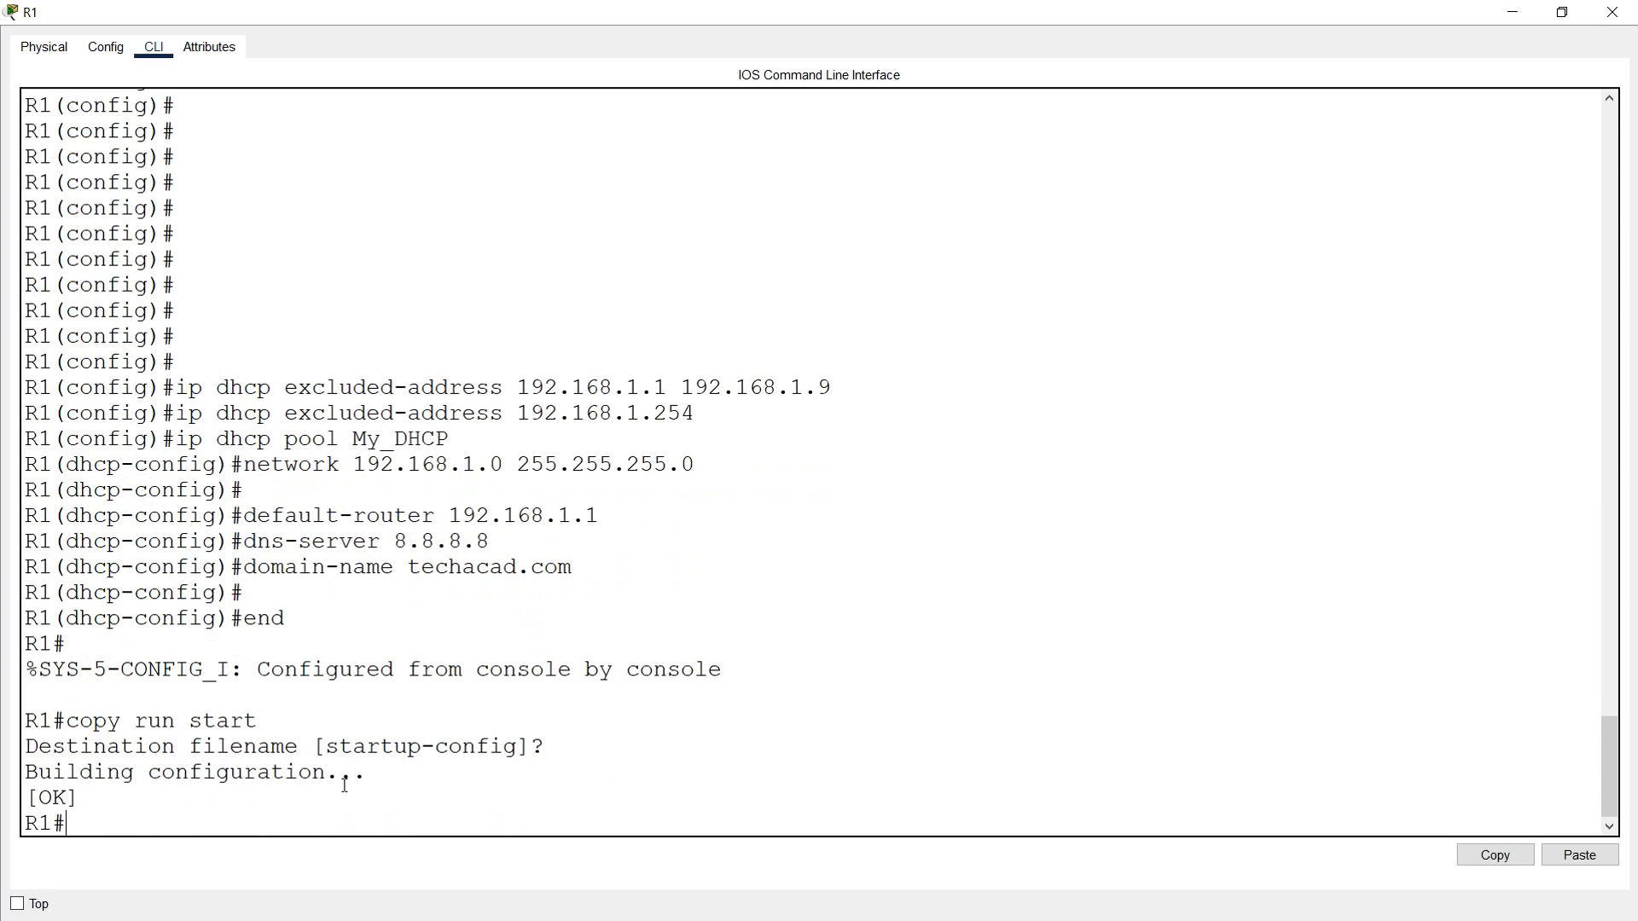
{"action": "key", "text": "alt+F4"}
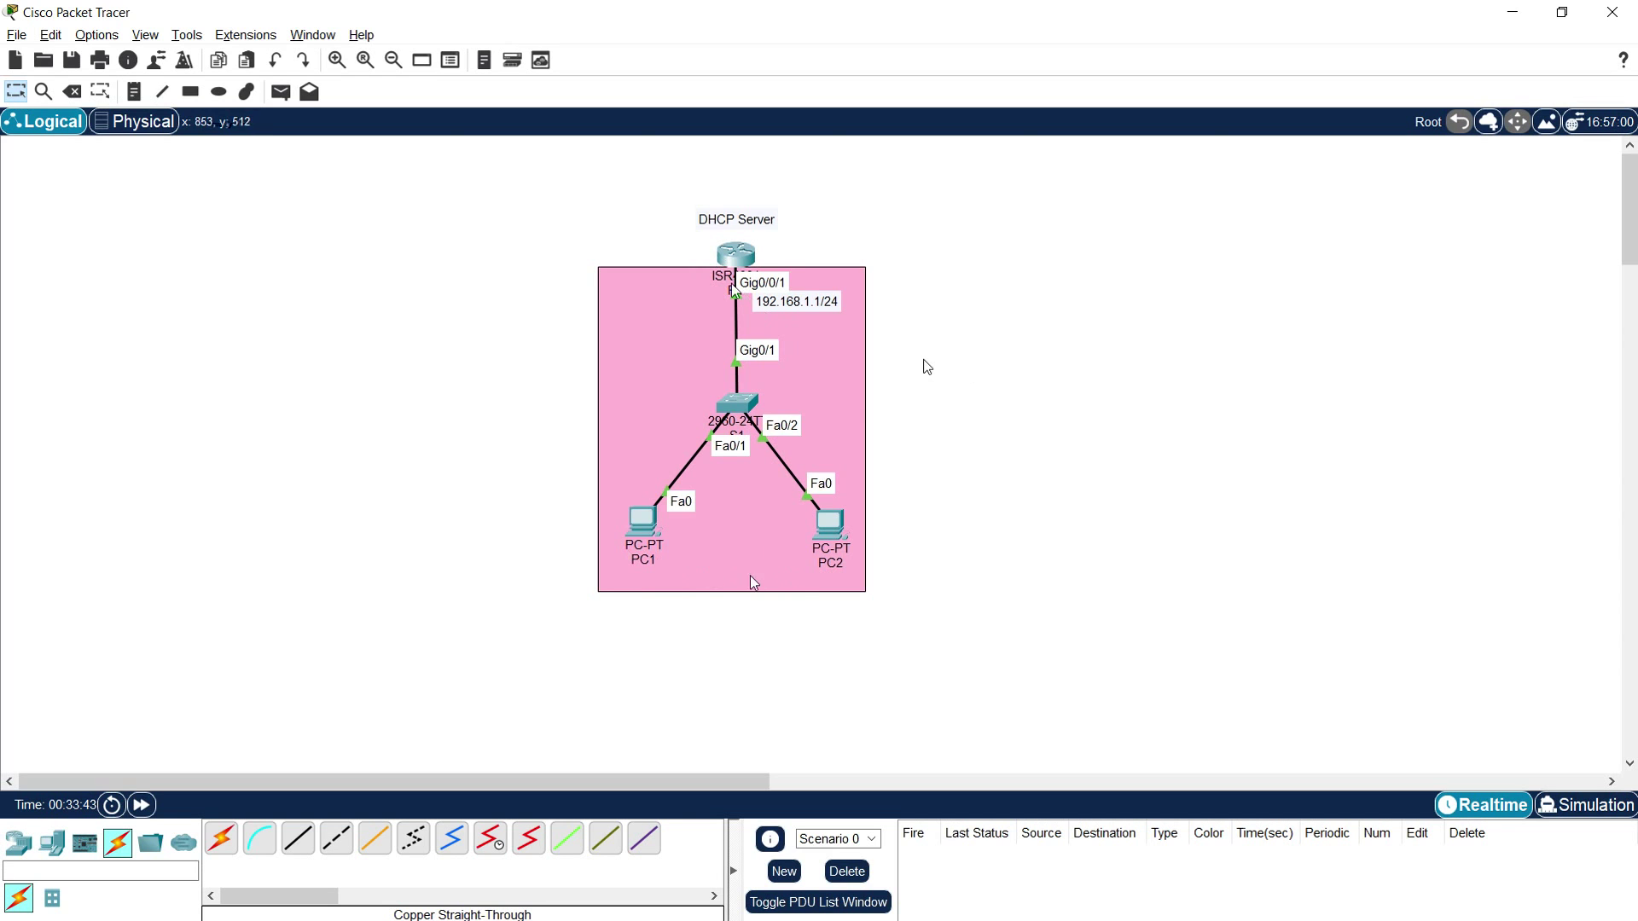
Step: Switch PC1's IPv4 configuration on FastEthernet0 from static to DHCP and close the PC1 window
{"action": "left_click", "coordinate": [643, 522]}
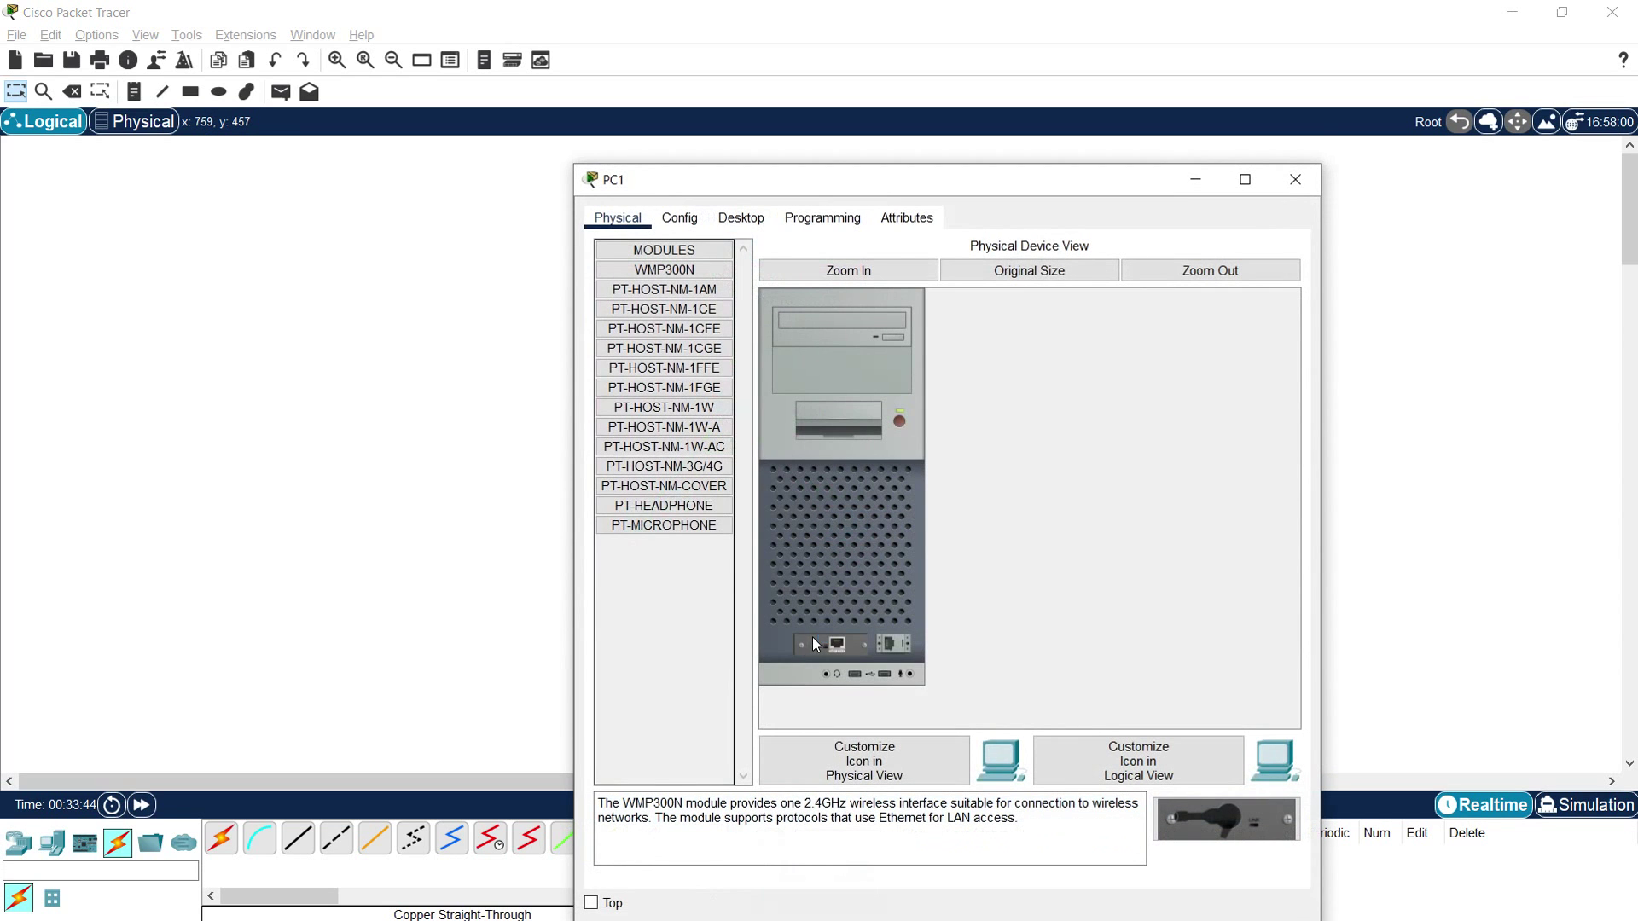
{"action": "left_click", "coordinate": [740, 218]}
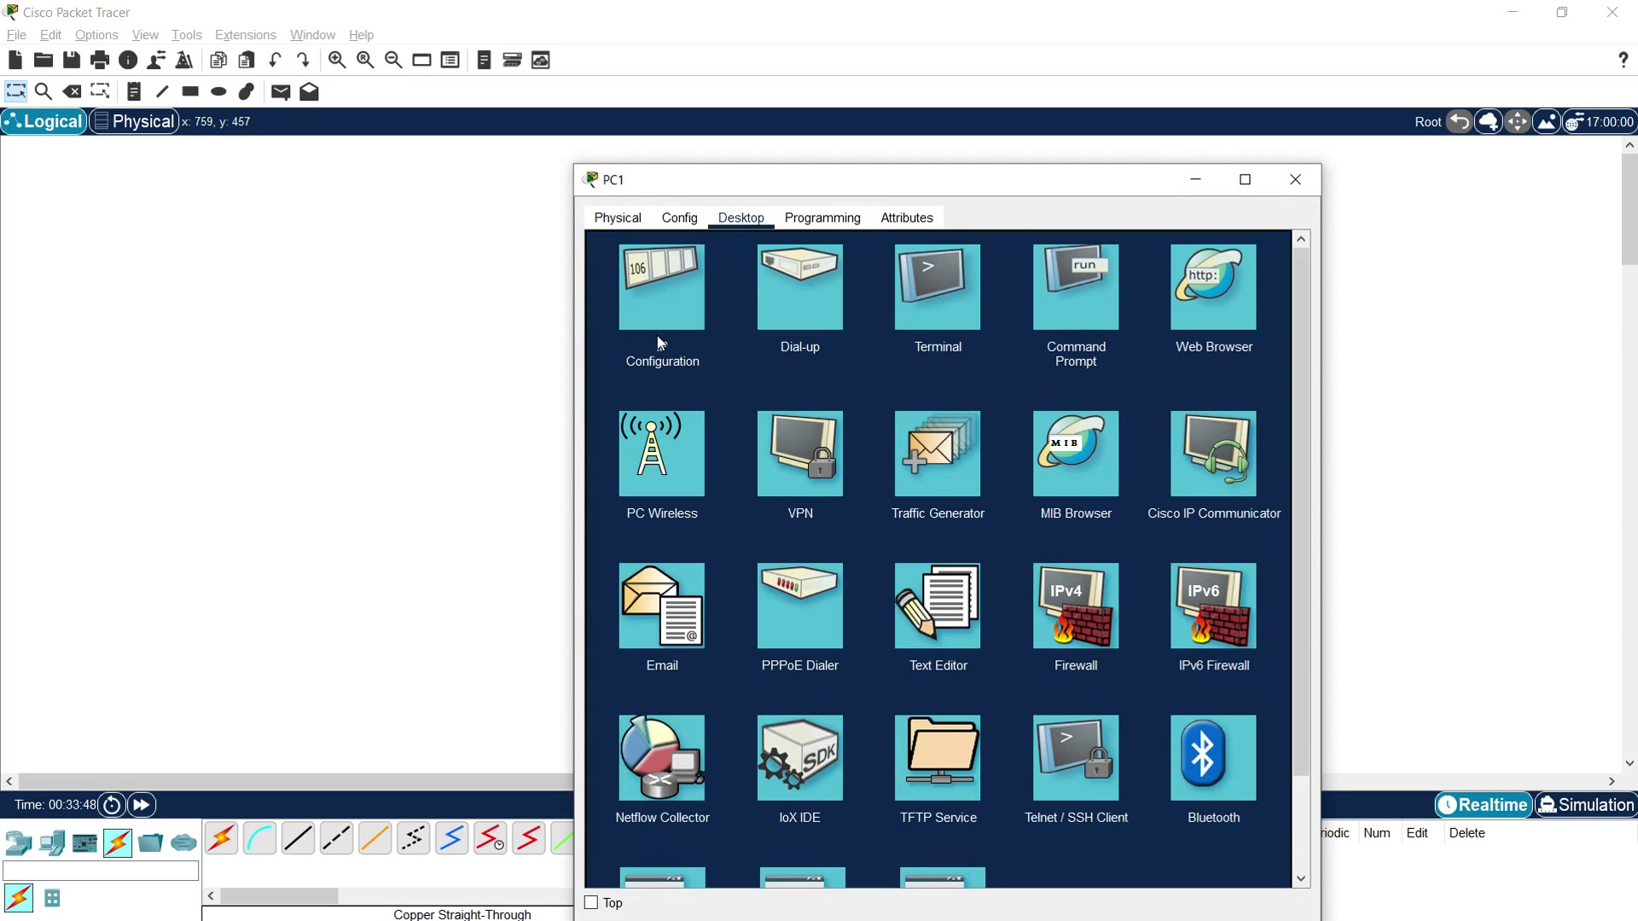
{"action": "left_click", "coordinate": [663, 311]}
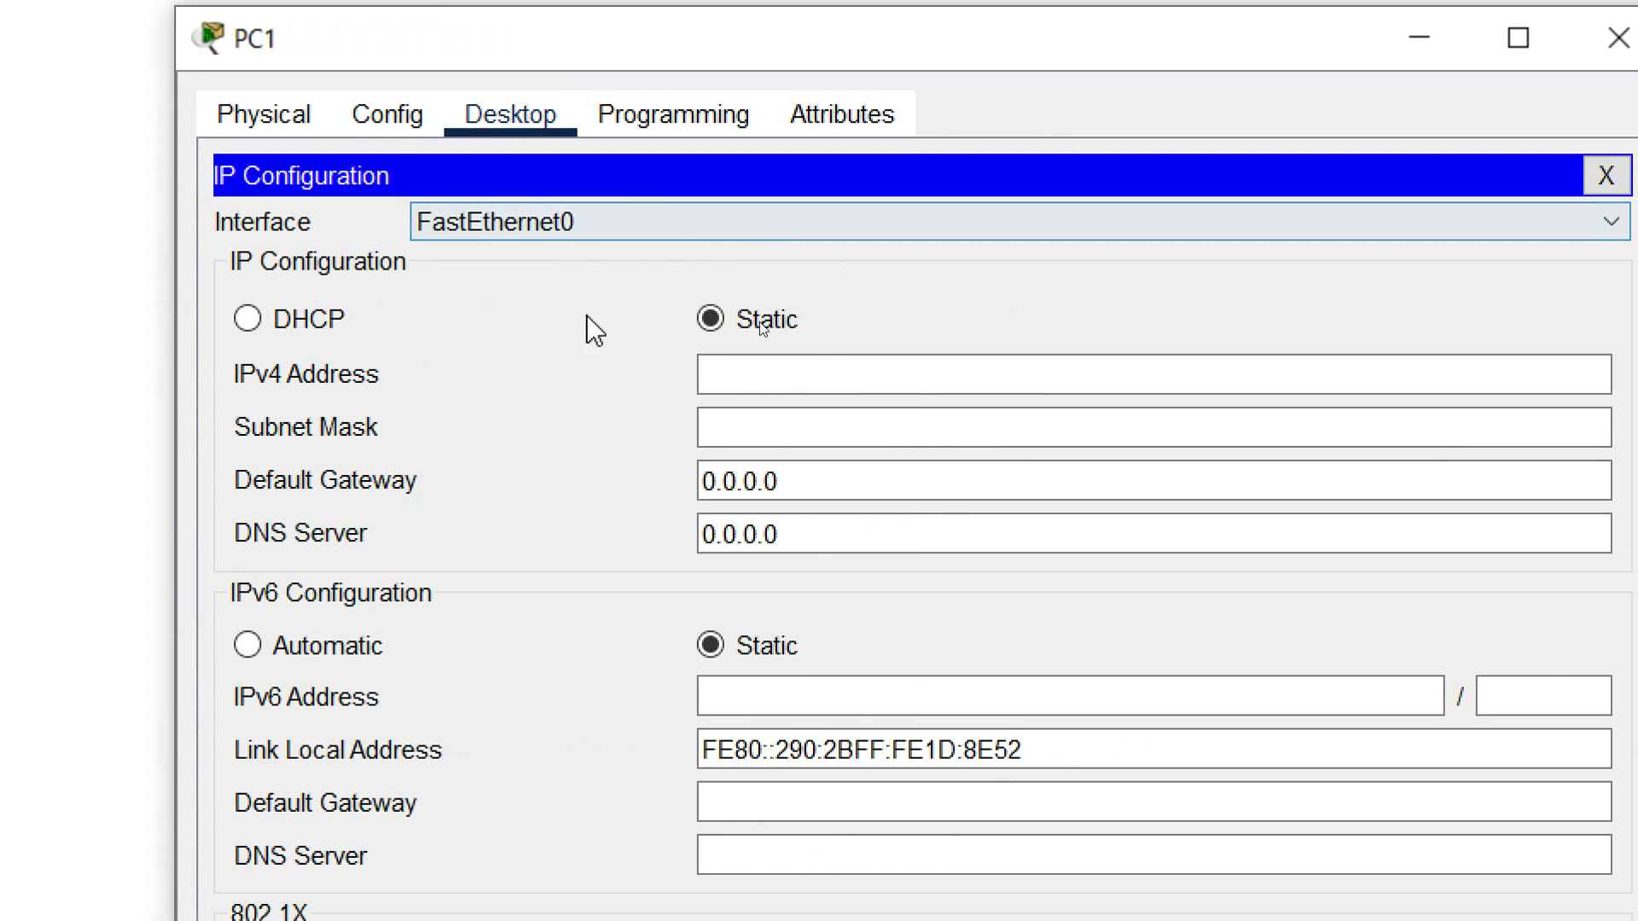
{"action": "left_click", "coordinate": [351, 319]}
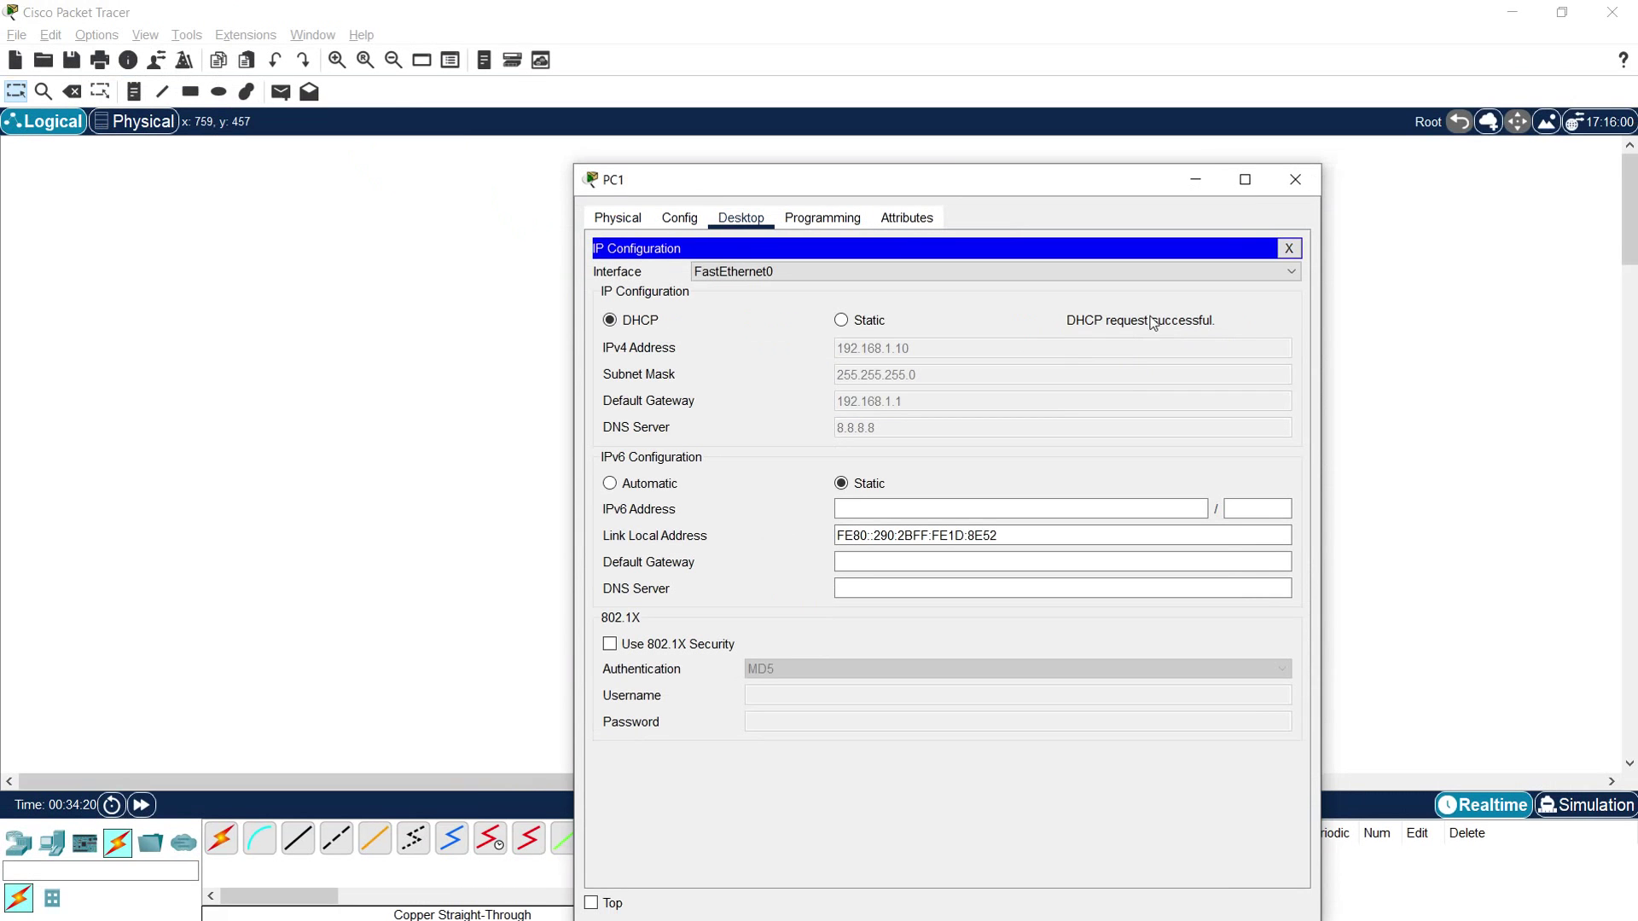
{"action": "left_click", "coordinate": [1283, 189]}
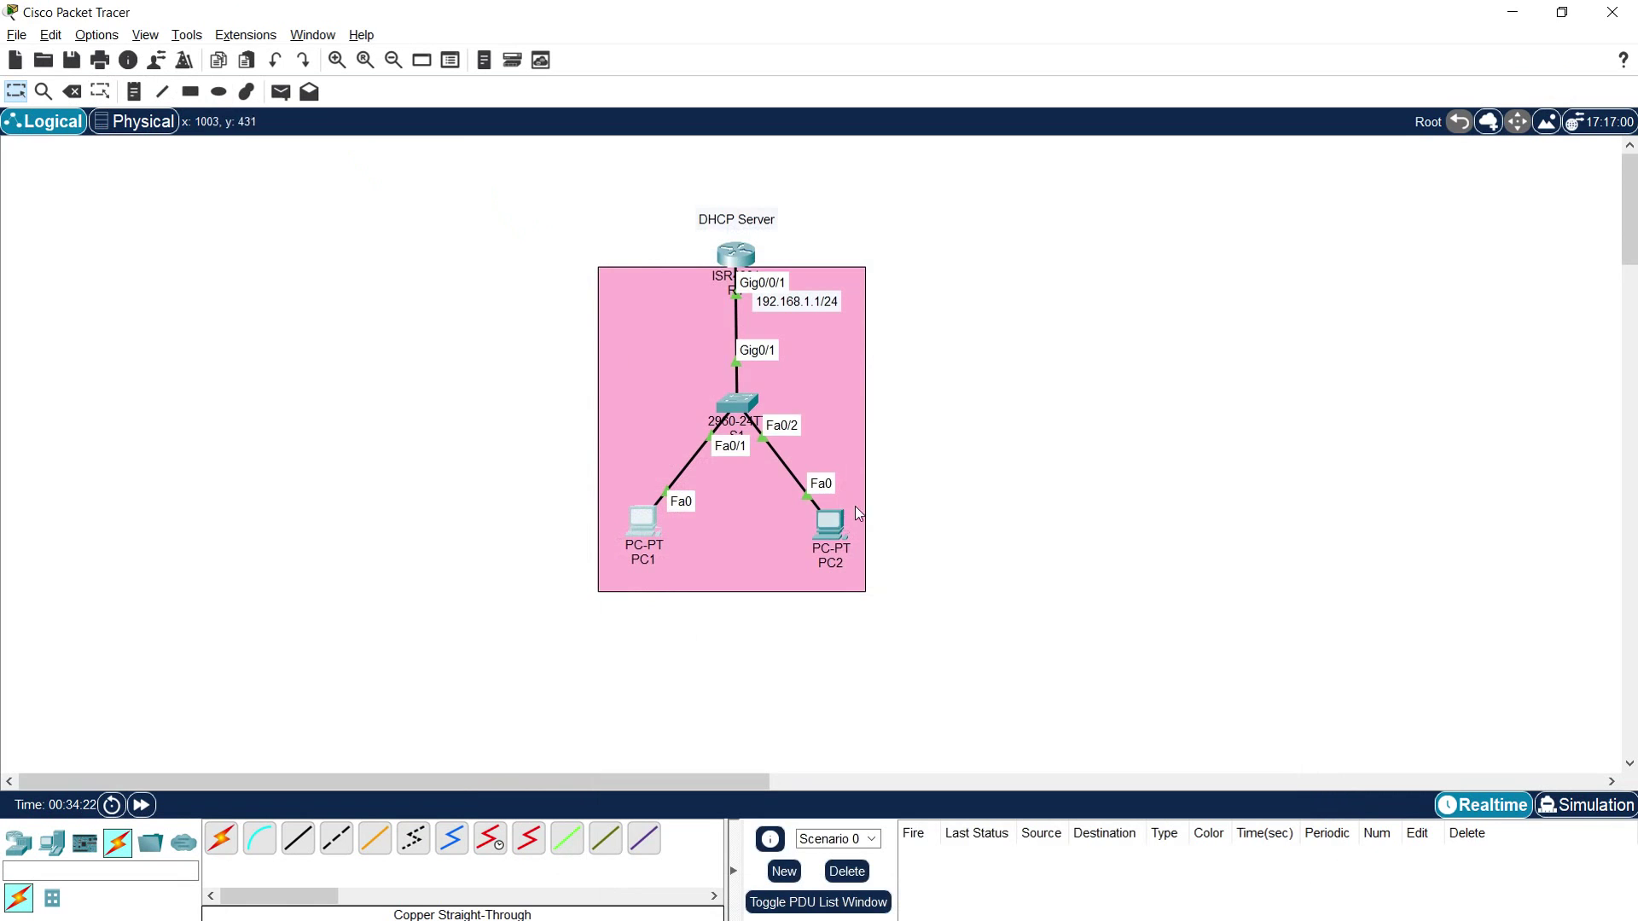
Step: Switch PC2's IPv4 configuration on FastEthernet0 from static to DHCP and close its IP Configuration tool
{"action": "left_click", "coordinate": [834, 523]}
{"action": "left_click", "coordinate": [740, 251]}
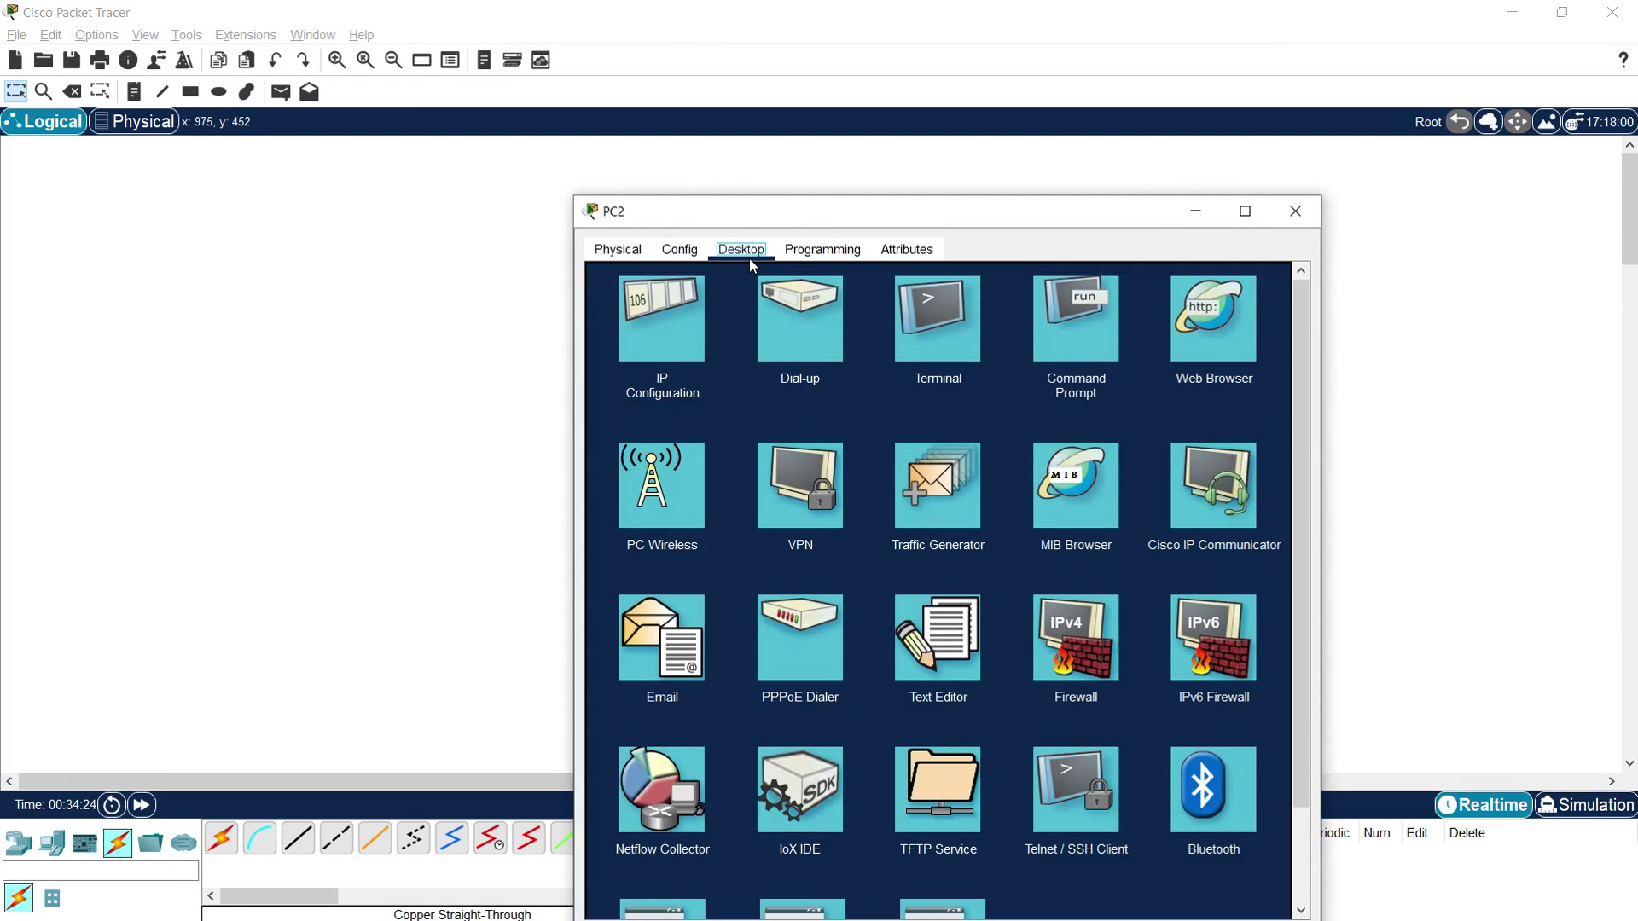
{"action": "left_click", "coordinate": [658, 329]}
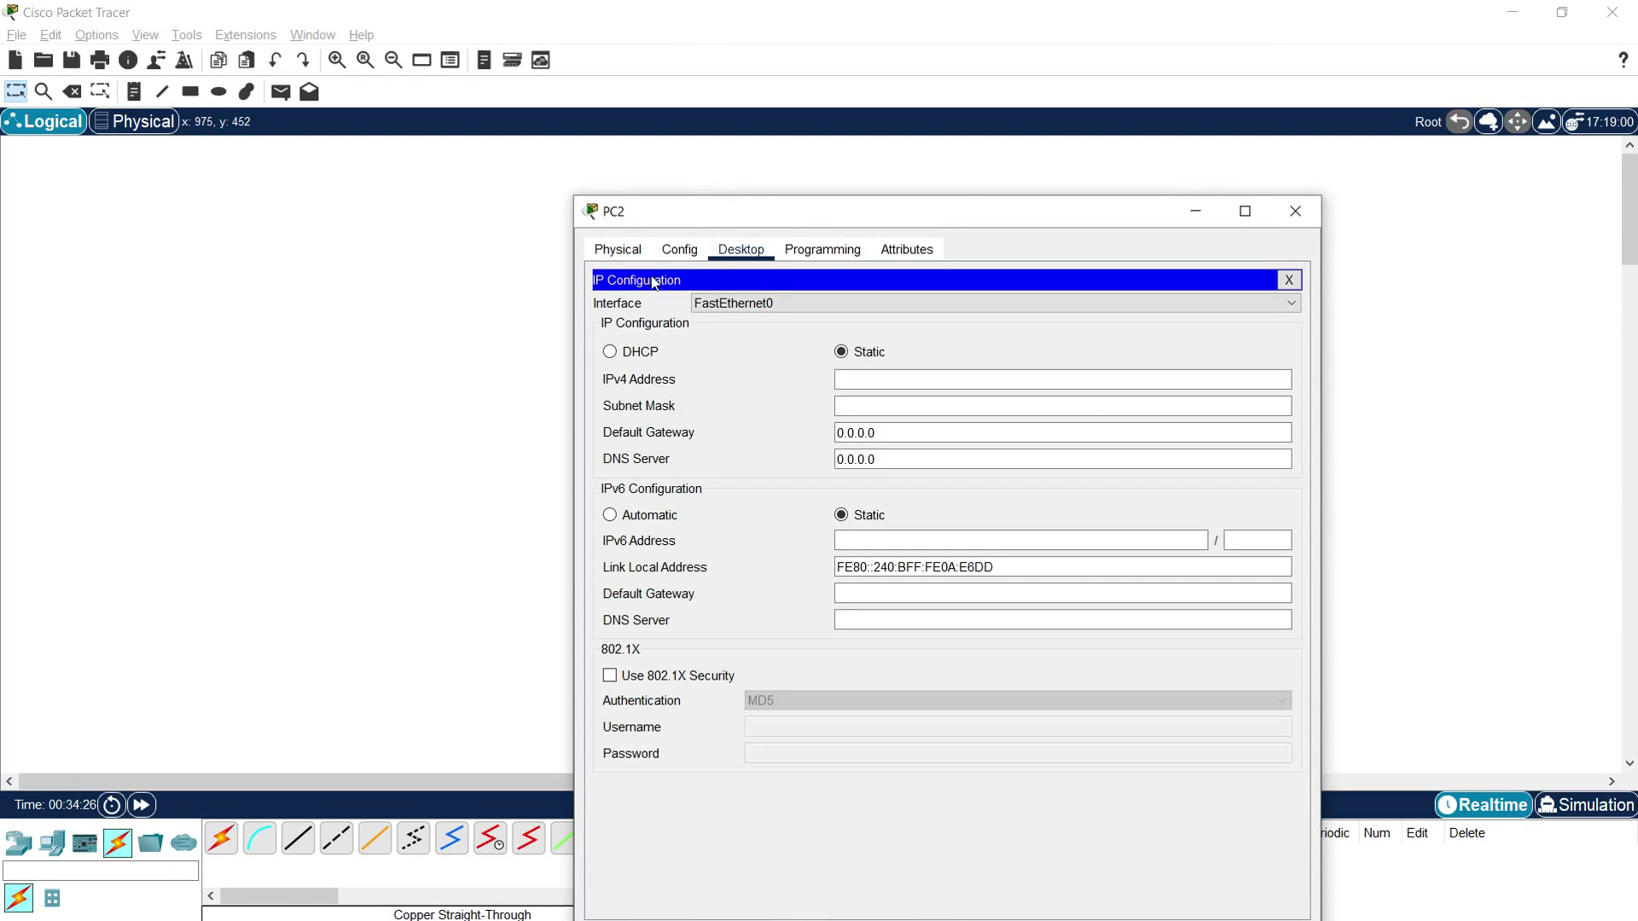
{"action": "left_click_drag", "start_coordinate": [659, 209], "coordinate": [583, 140]}
{"action": "left_click", "coordinate": [546, 289]}
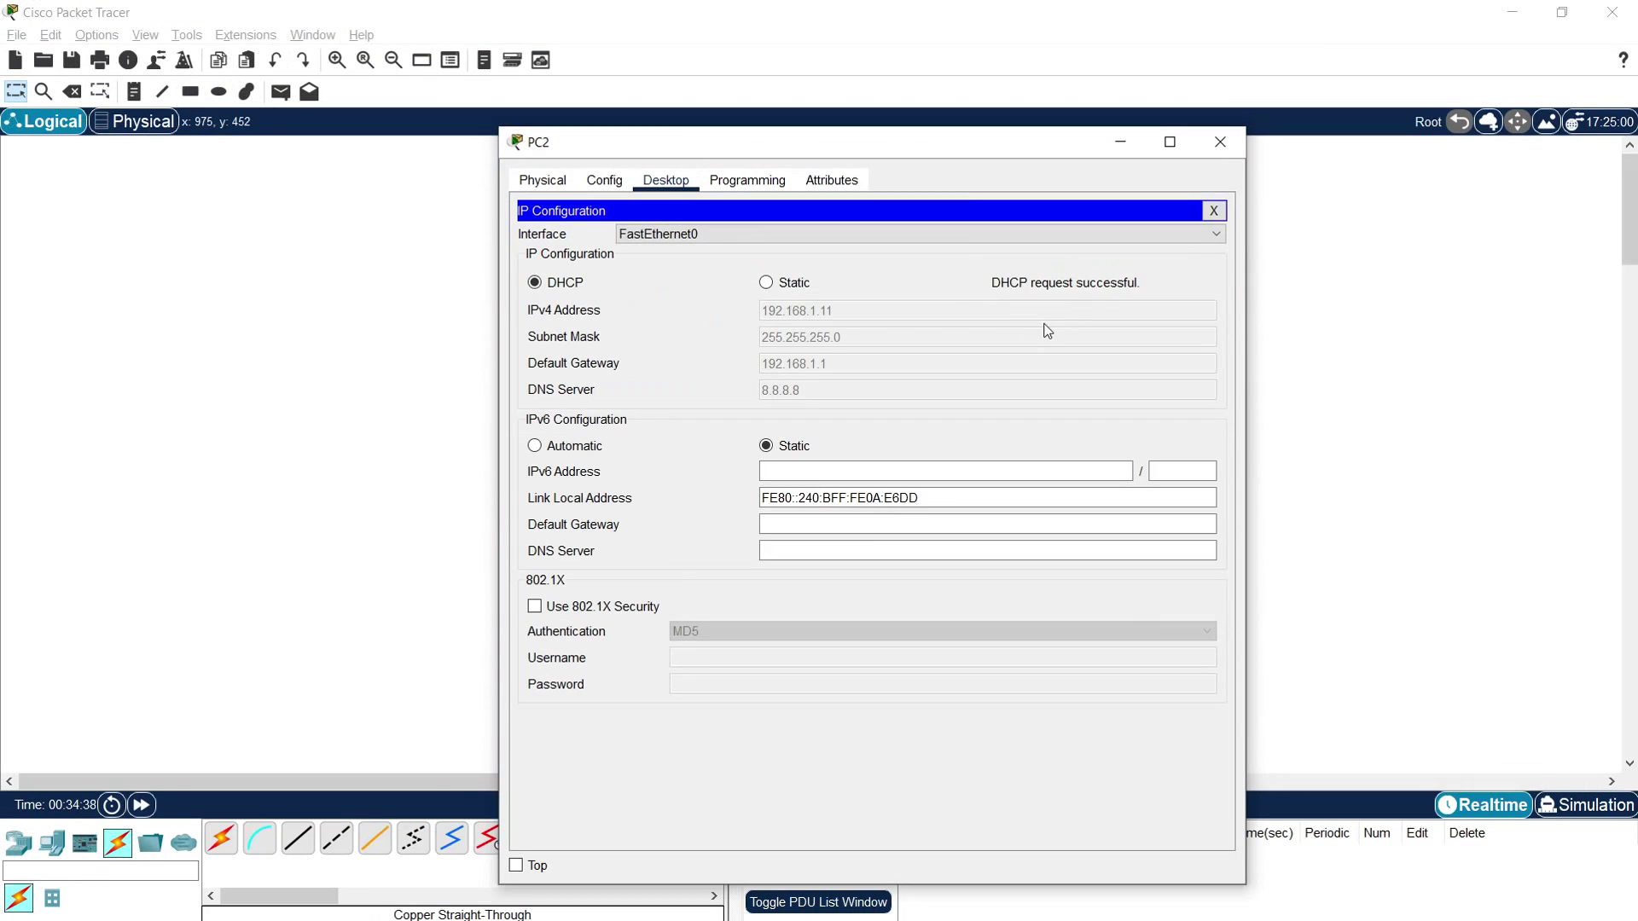
{"action": "left_click", "coordinate": [1213, 211]}
Step: Run ipconfig /all in PC2's Command Prompt and maximize the PC2 window
{"action": "left_click", "coordinate": [1027, 269]}
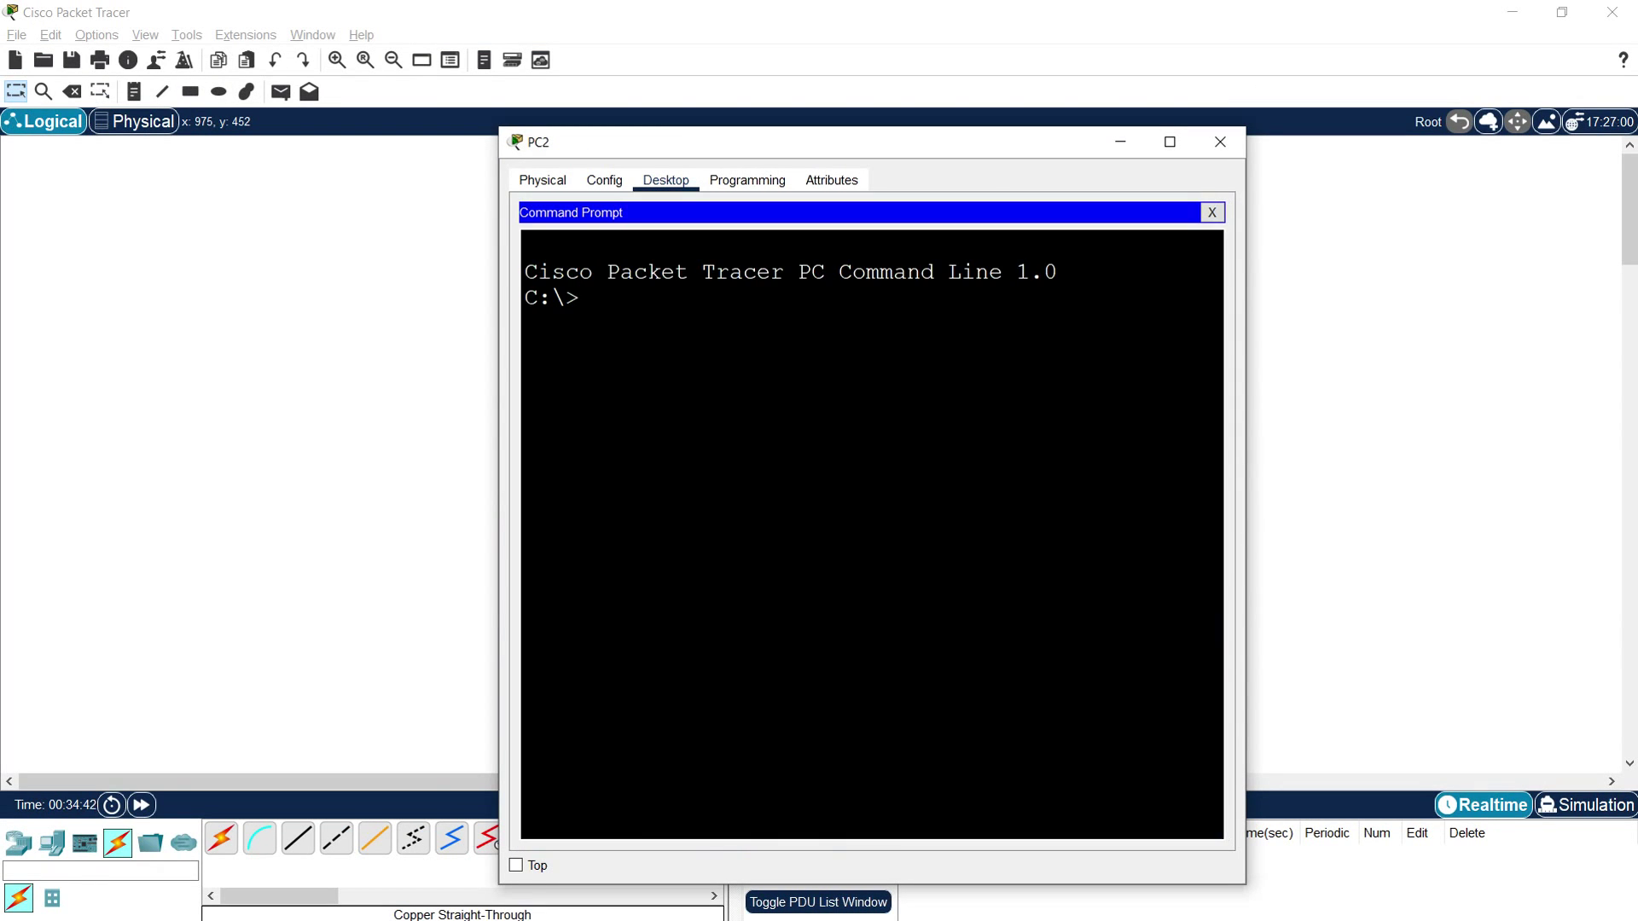
{"action": "type", "text": "ipconfig /all"}
{"action": "key", "text": "Return"}
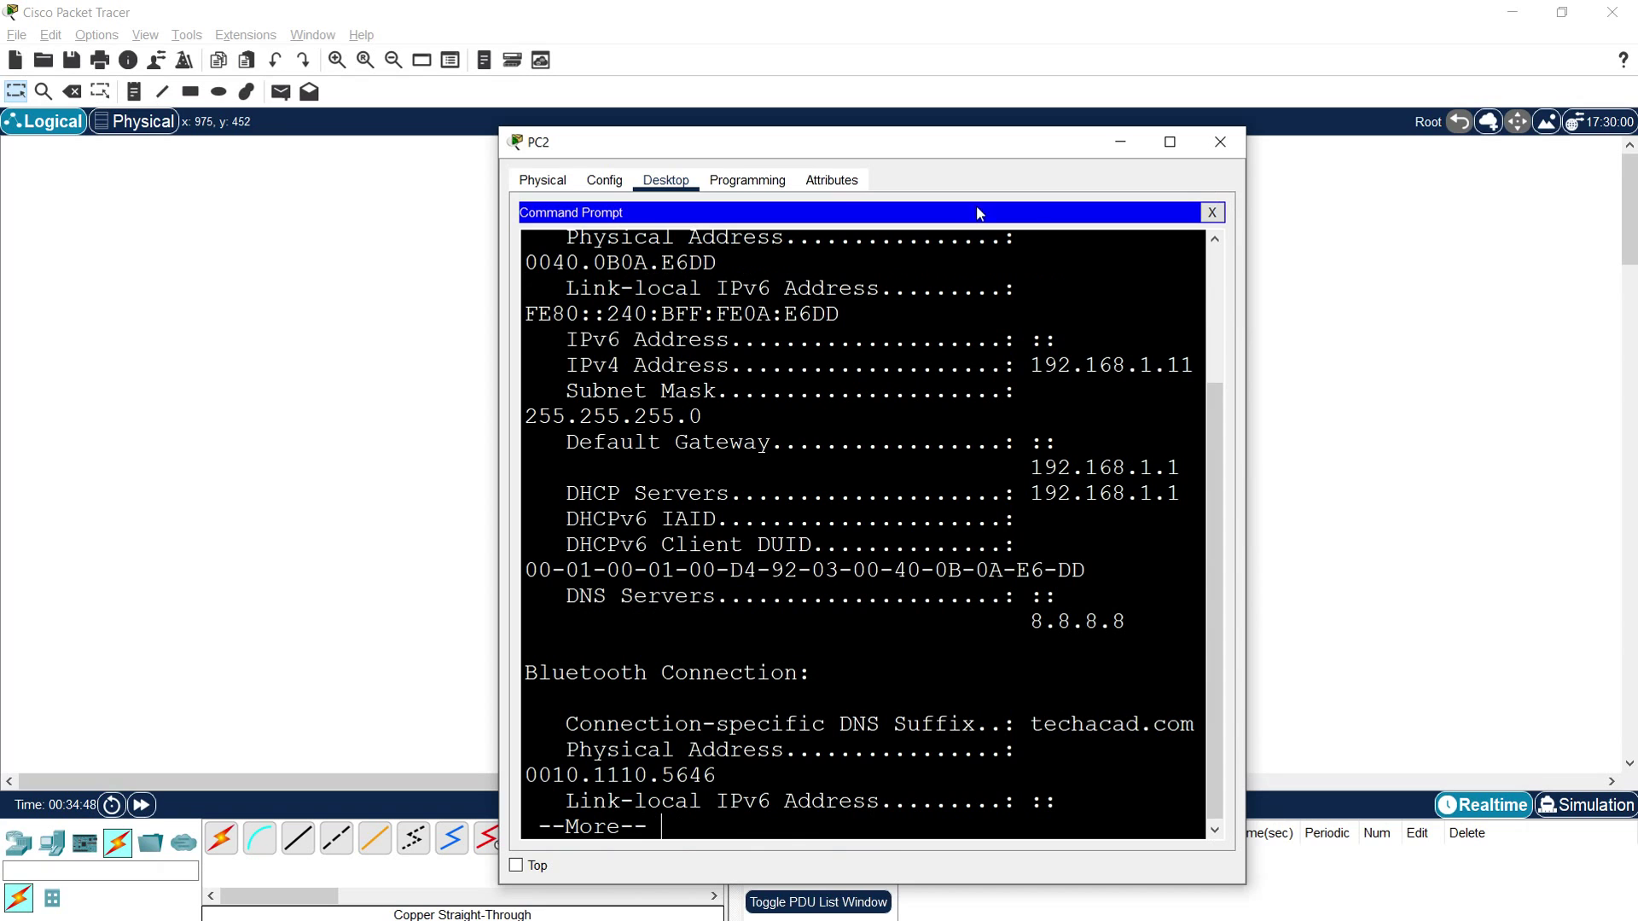
{"action": "left_click", "coordinate": [1169, 142]}
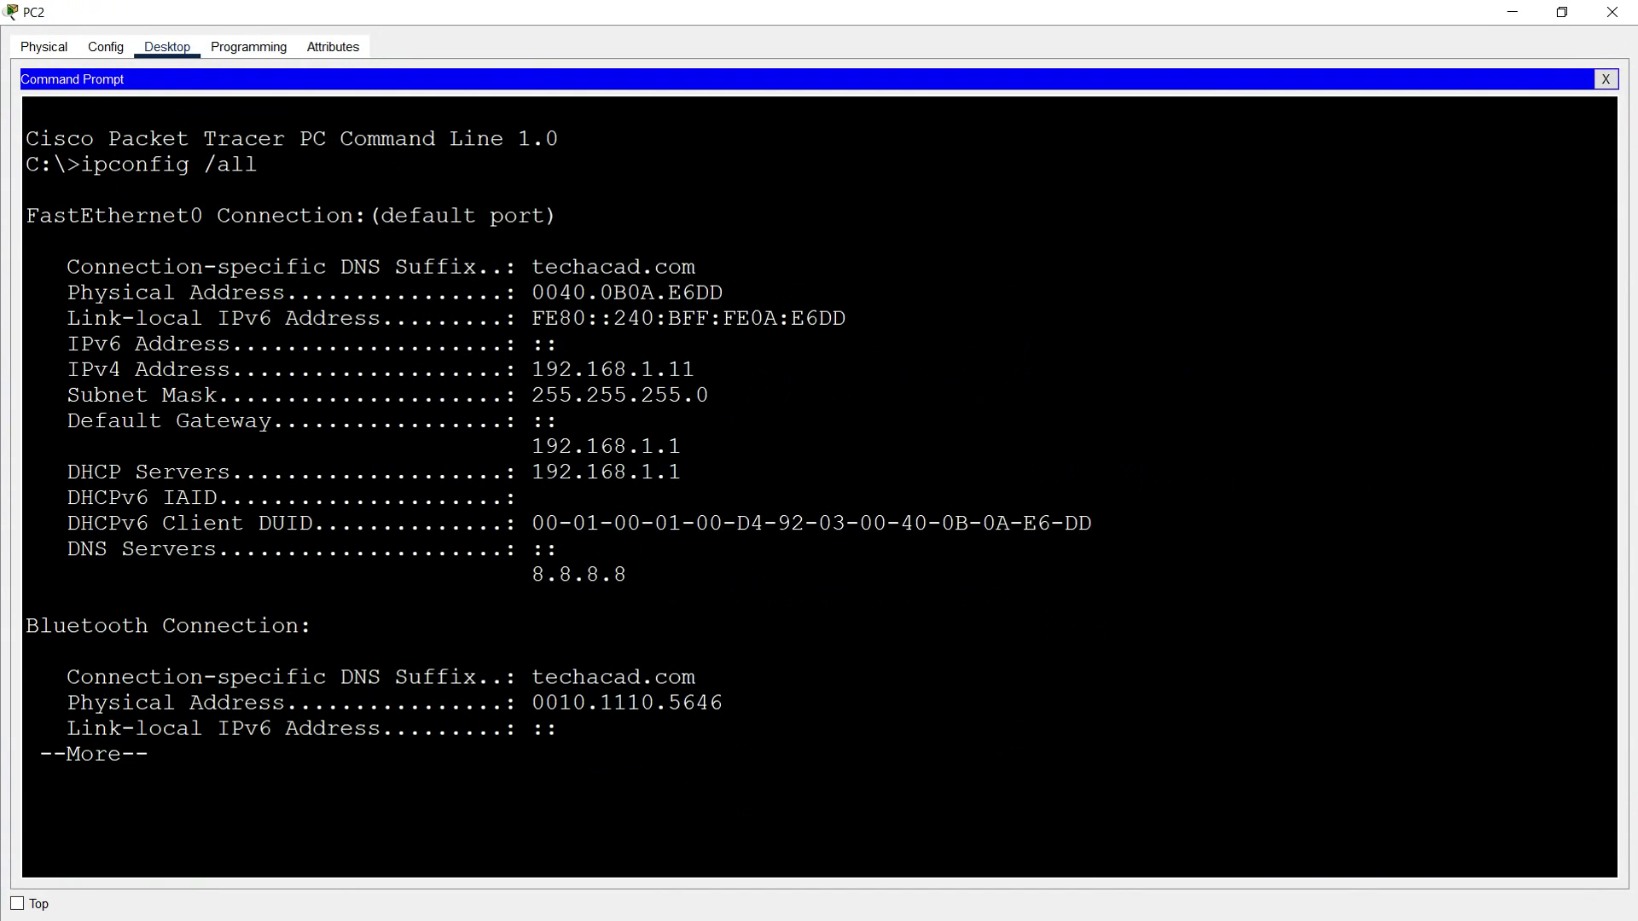
Step: Examine PC2's DNS suffix, IPv4 address, subnet mask, default gateway, DHCP server and DNS server, and close the window
{"action": "left_click_drag", "start_coordinate": [54, 266], "coordinate": [696, 267]}
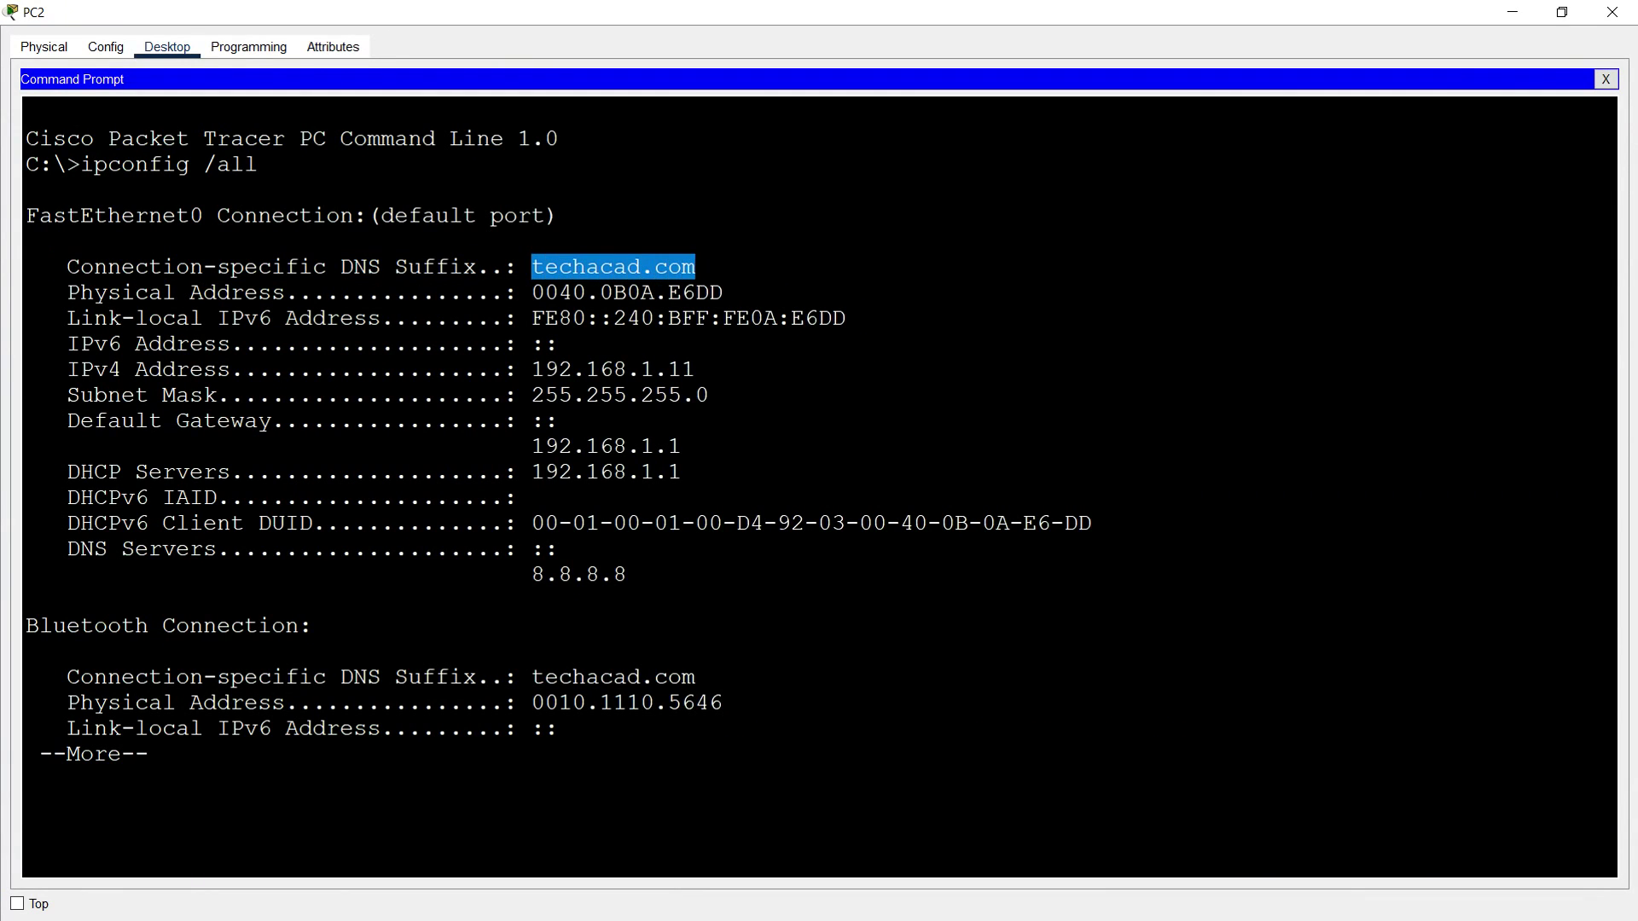
{"action": "left_click_drag", "start_coordinate": [66, 370], "coordinate": [696, 369]}
{"action": "left_click_drag", "start_coordinate": [79, 395], "coordinate": [709, 395]}
{"action": "left_click_drag", "start_coordinate": [67, 421], "coordinate": [681, 446]}
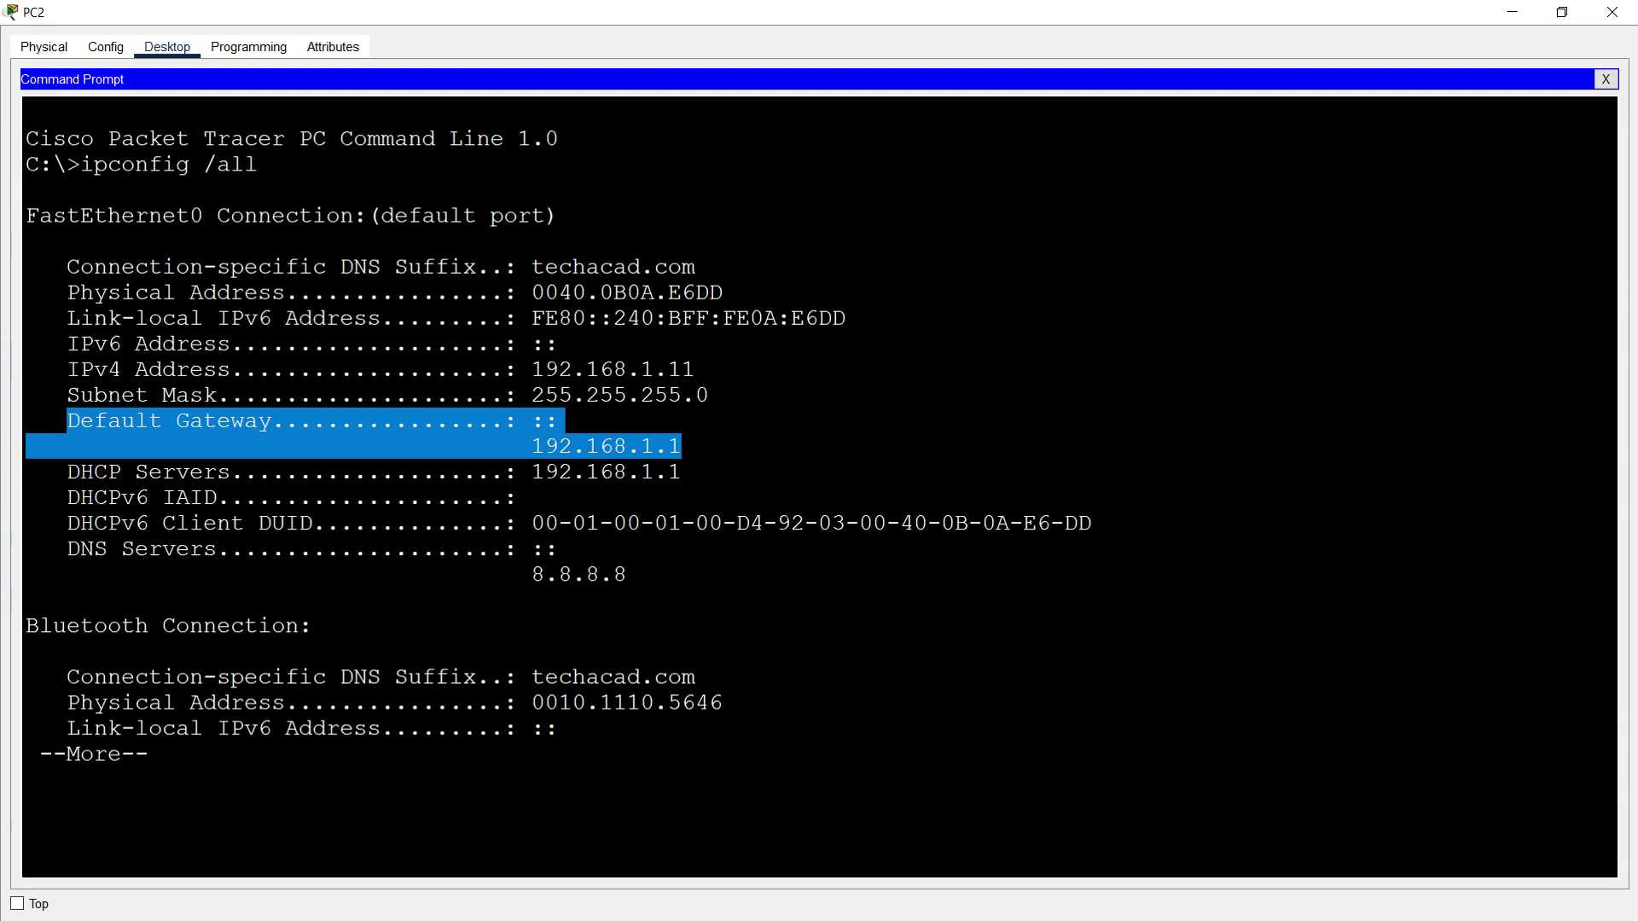
{"action": "left_click_drag", "start_coordinate": [533, 472], "coordinate": [677, 476]}
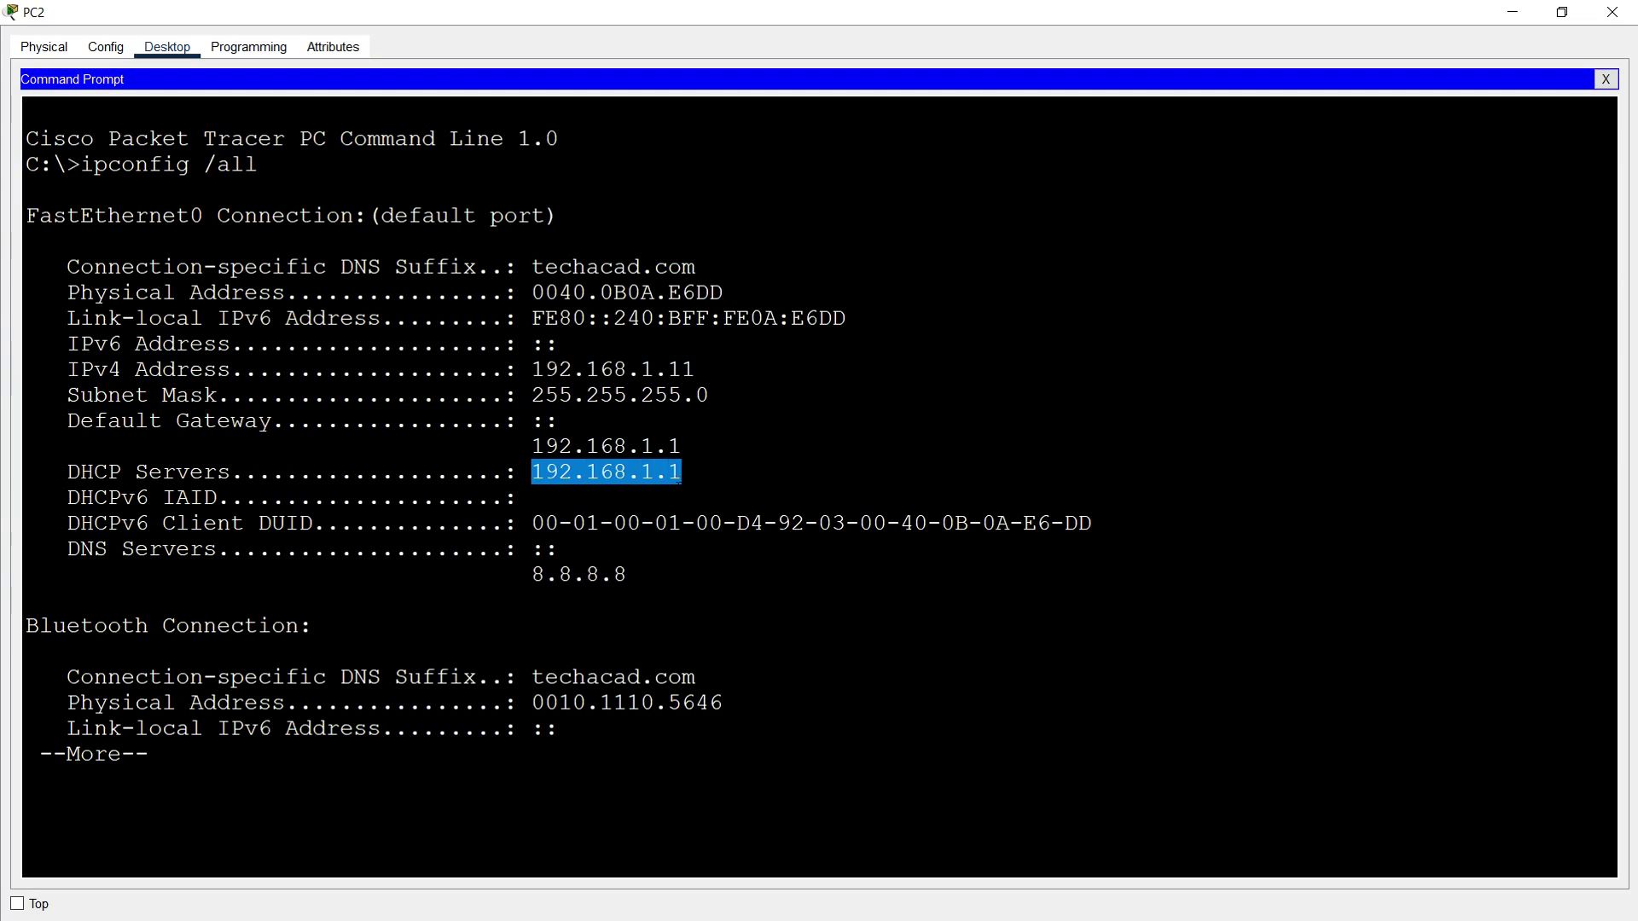
{"action": "left_click", "coordinate": [531, 497]}
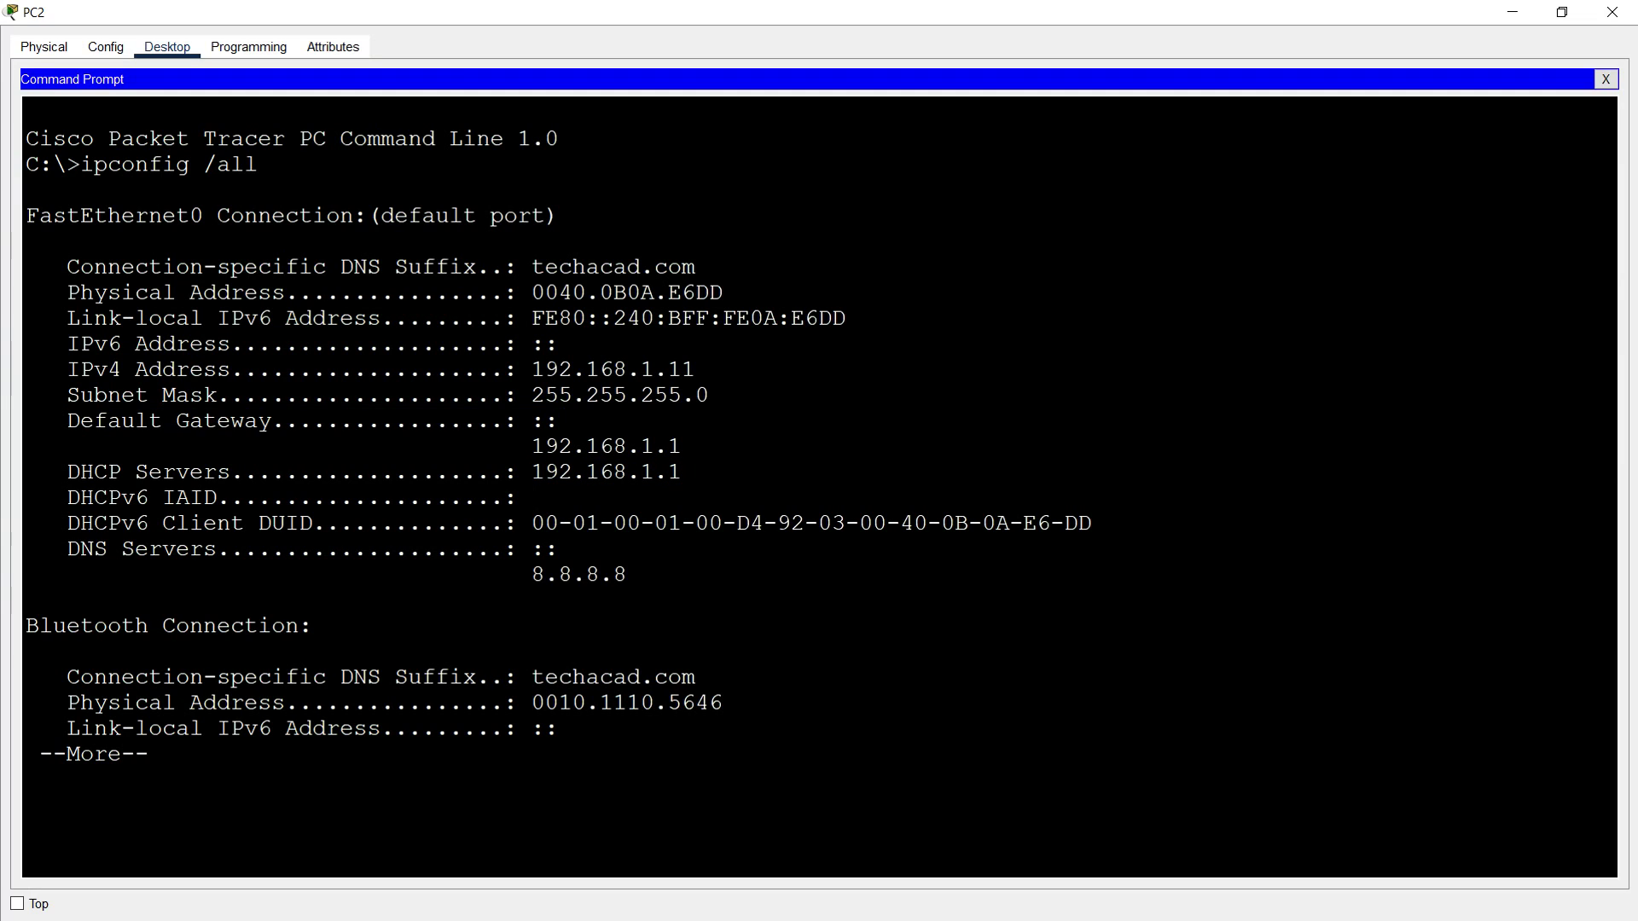
{"action": "left_click_drag", "start_coordinate": [518, 574], "coordinate": [631, 574]}
{"action": "left_click", "coordinate": [26, 600]}
{"action": "left_click", "coordinate": [1611, 12]}
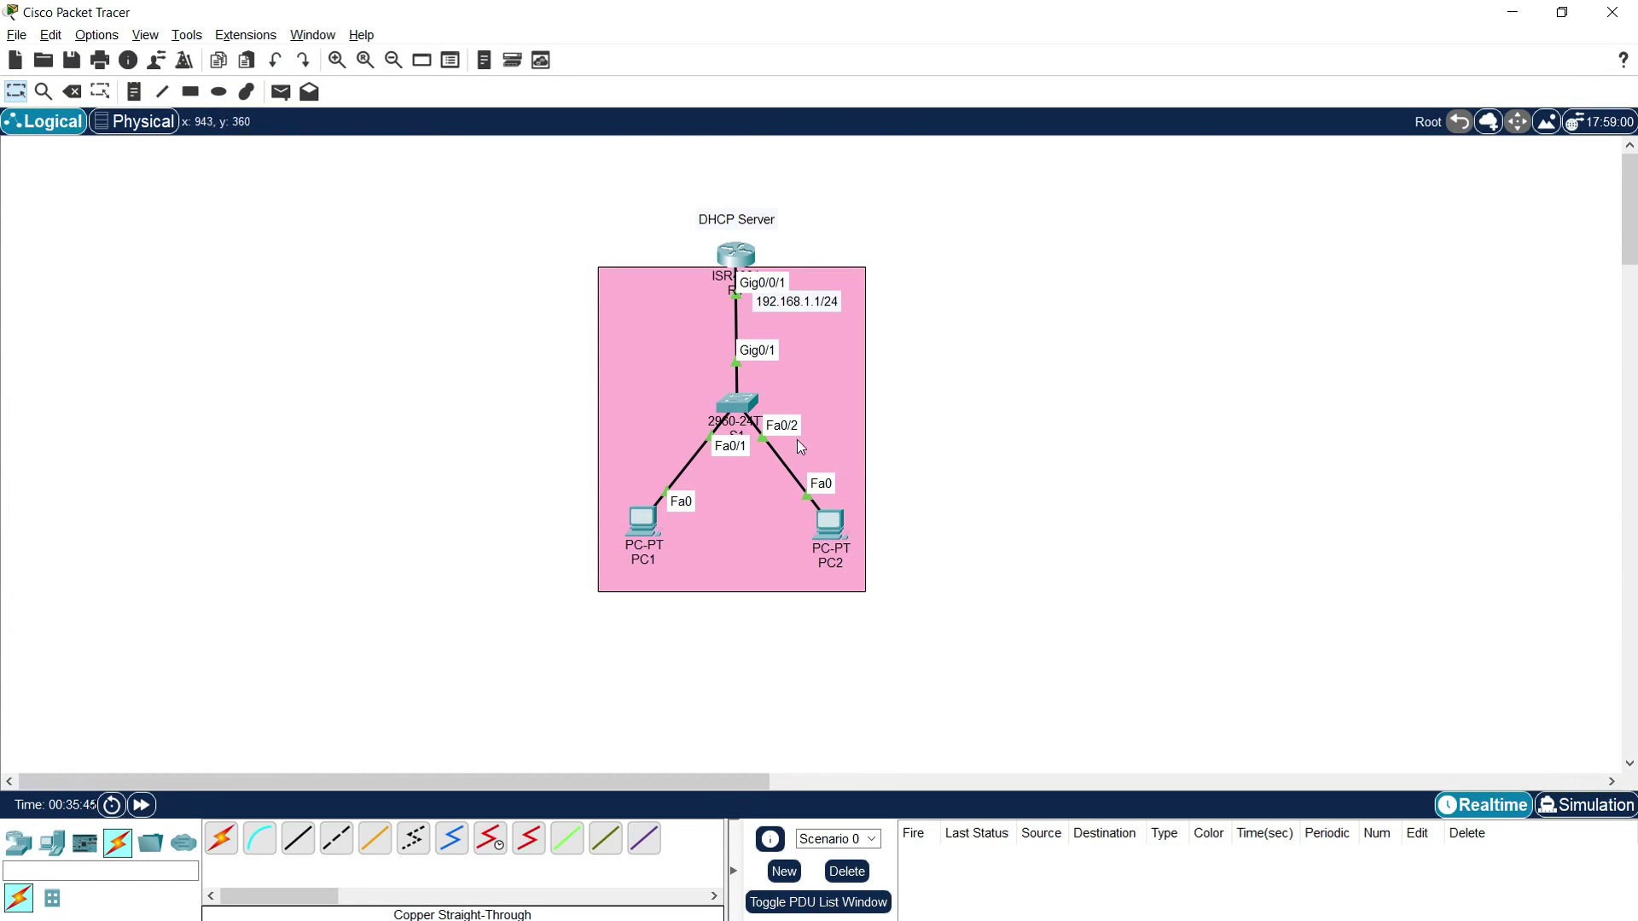
Step: Open switch S1's command-line interface in a maximized window and start a console session at the user prompt
{"action": "left_click", "coordinate": [737, 406]}
{"action": "left_click_drag", "start_coordinate": [769, 191], "coordinate": [668, 114]}
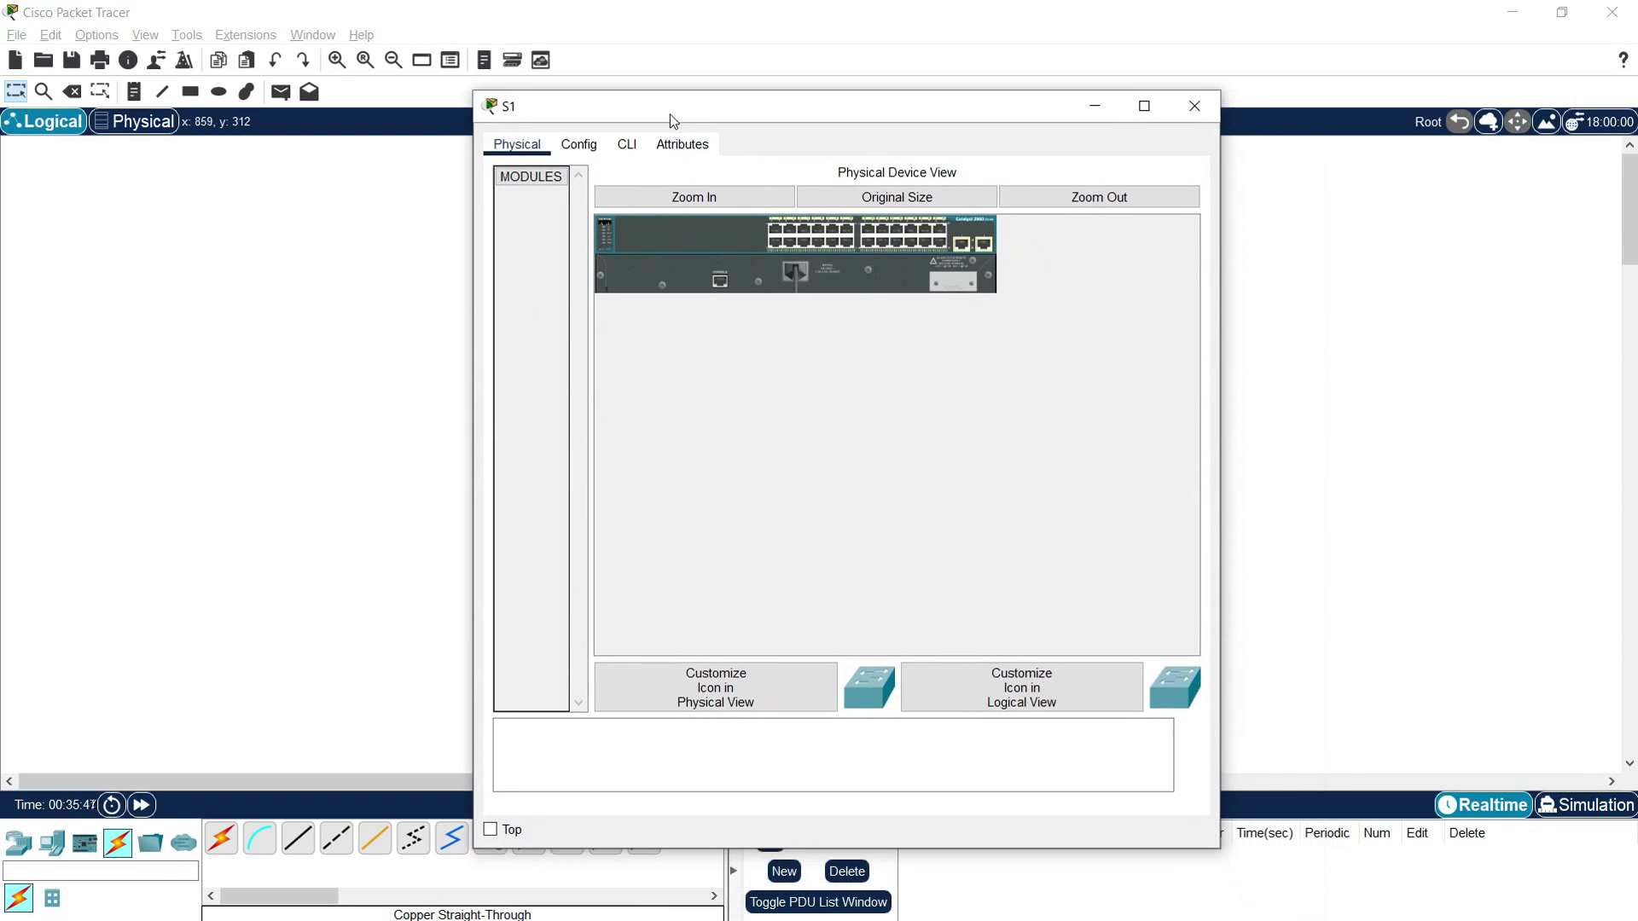
{"action": "left_click", "coordinate": [626, 141]}
{"action": "left_click", "coordinate": [1143, 104]}
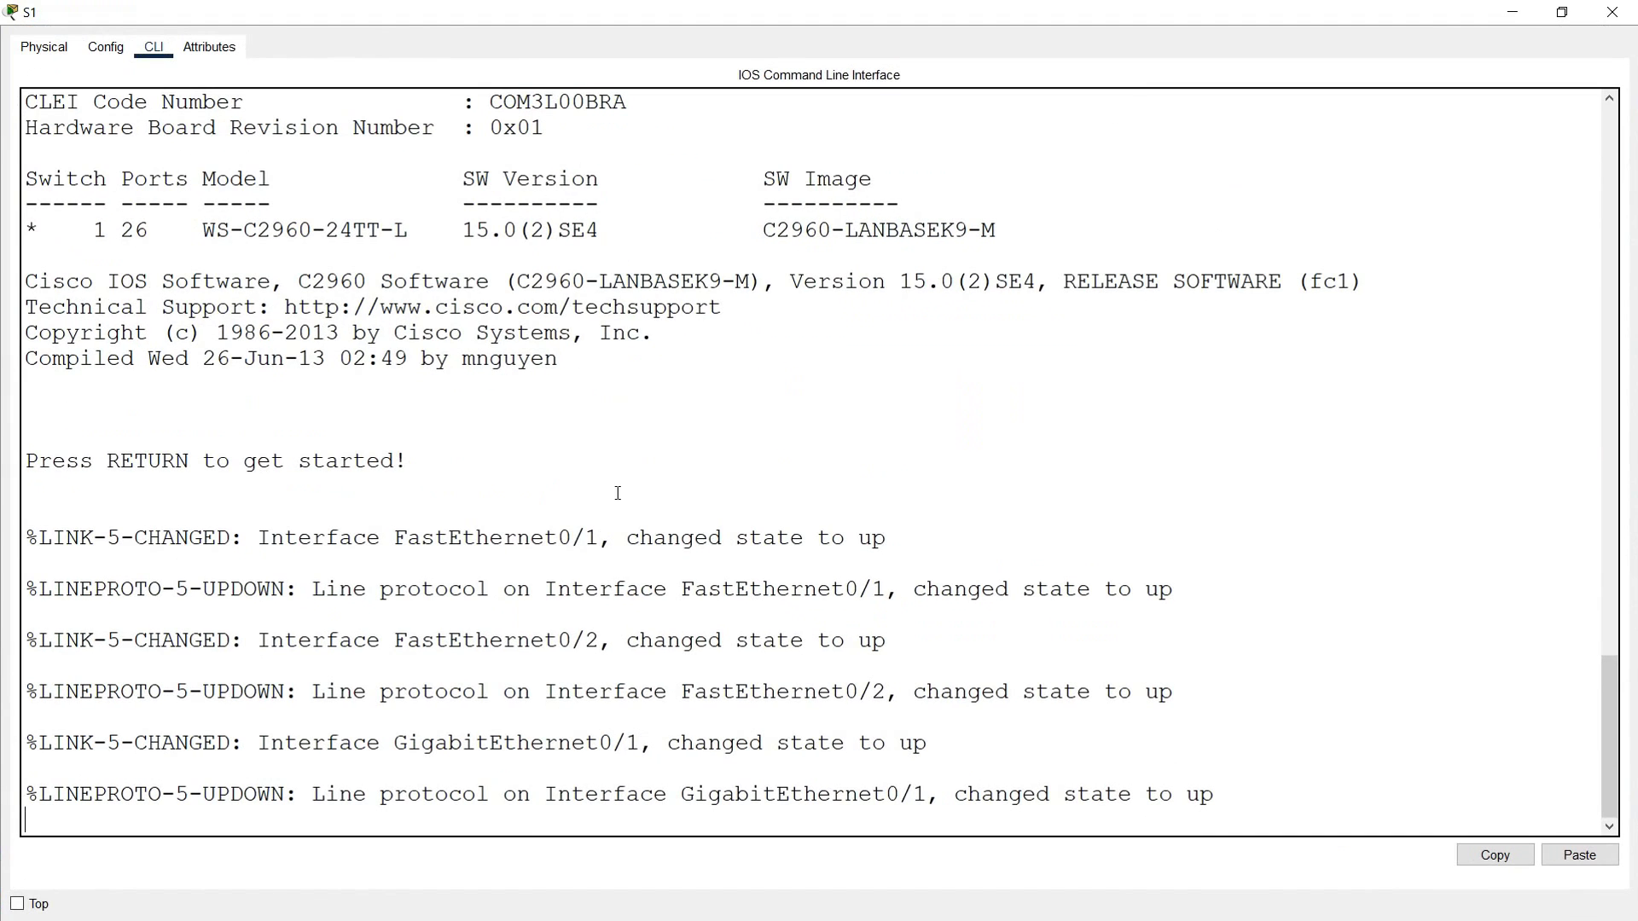
{"action": "key", "text": "Return"}
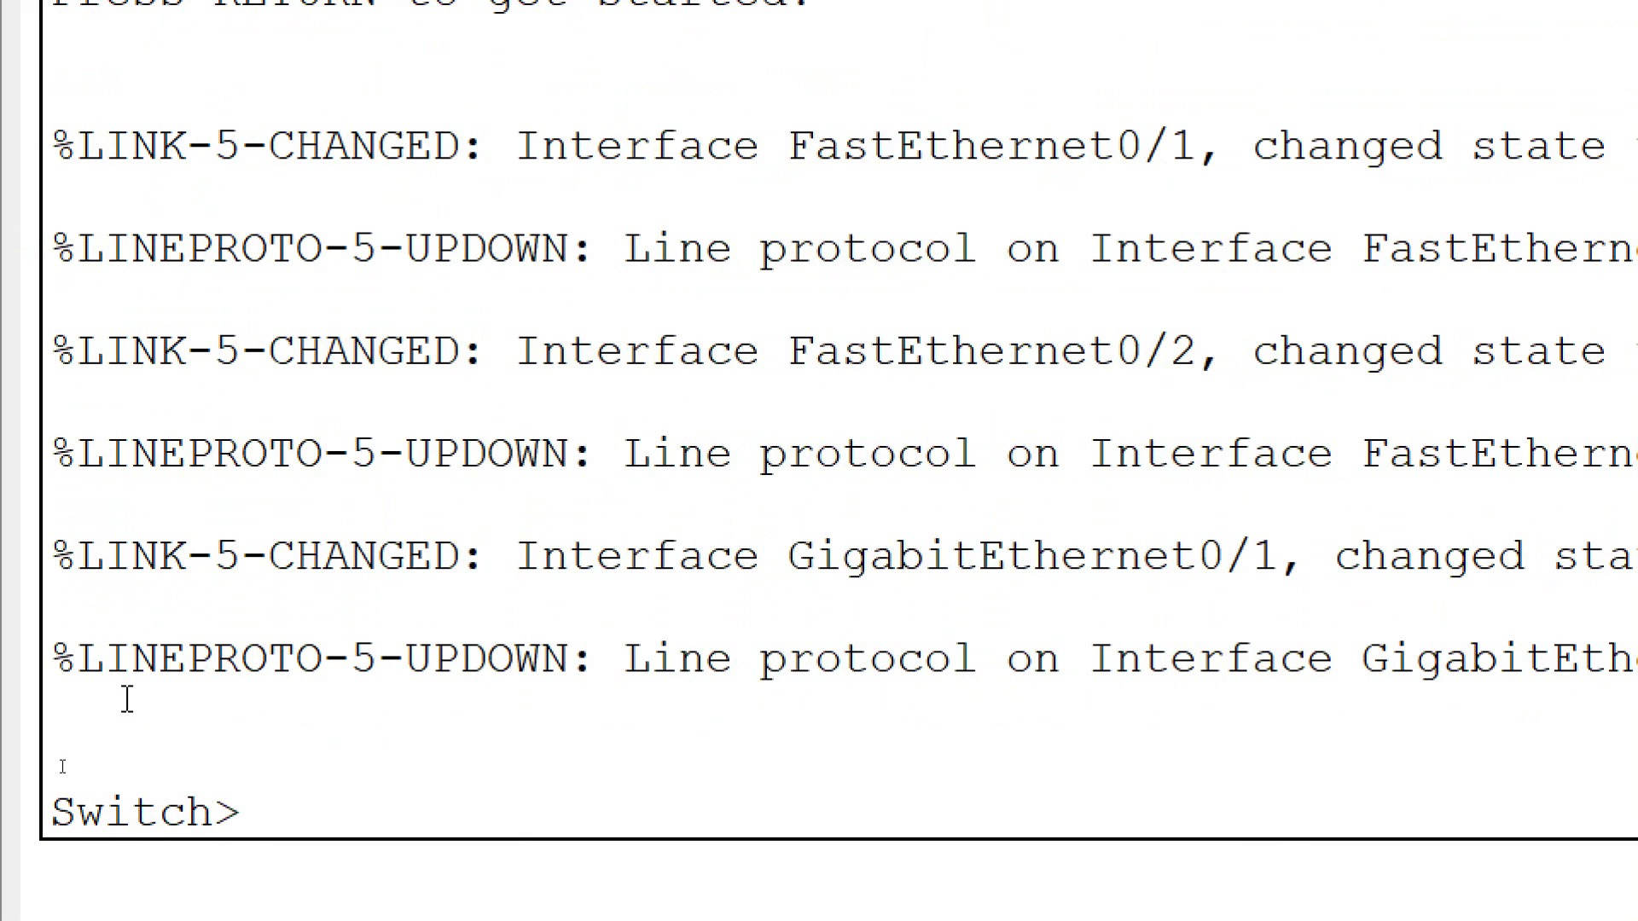
Step: Enter privileged EXEC mode on the switch and enter global configuration mode
{"action": "key", "text": "Return"}
{"action": "key", "text": "Return"}
{"action": "type", "text": "enabl"}
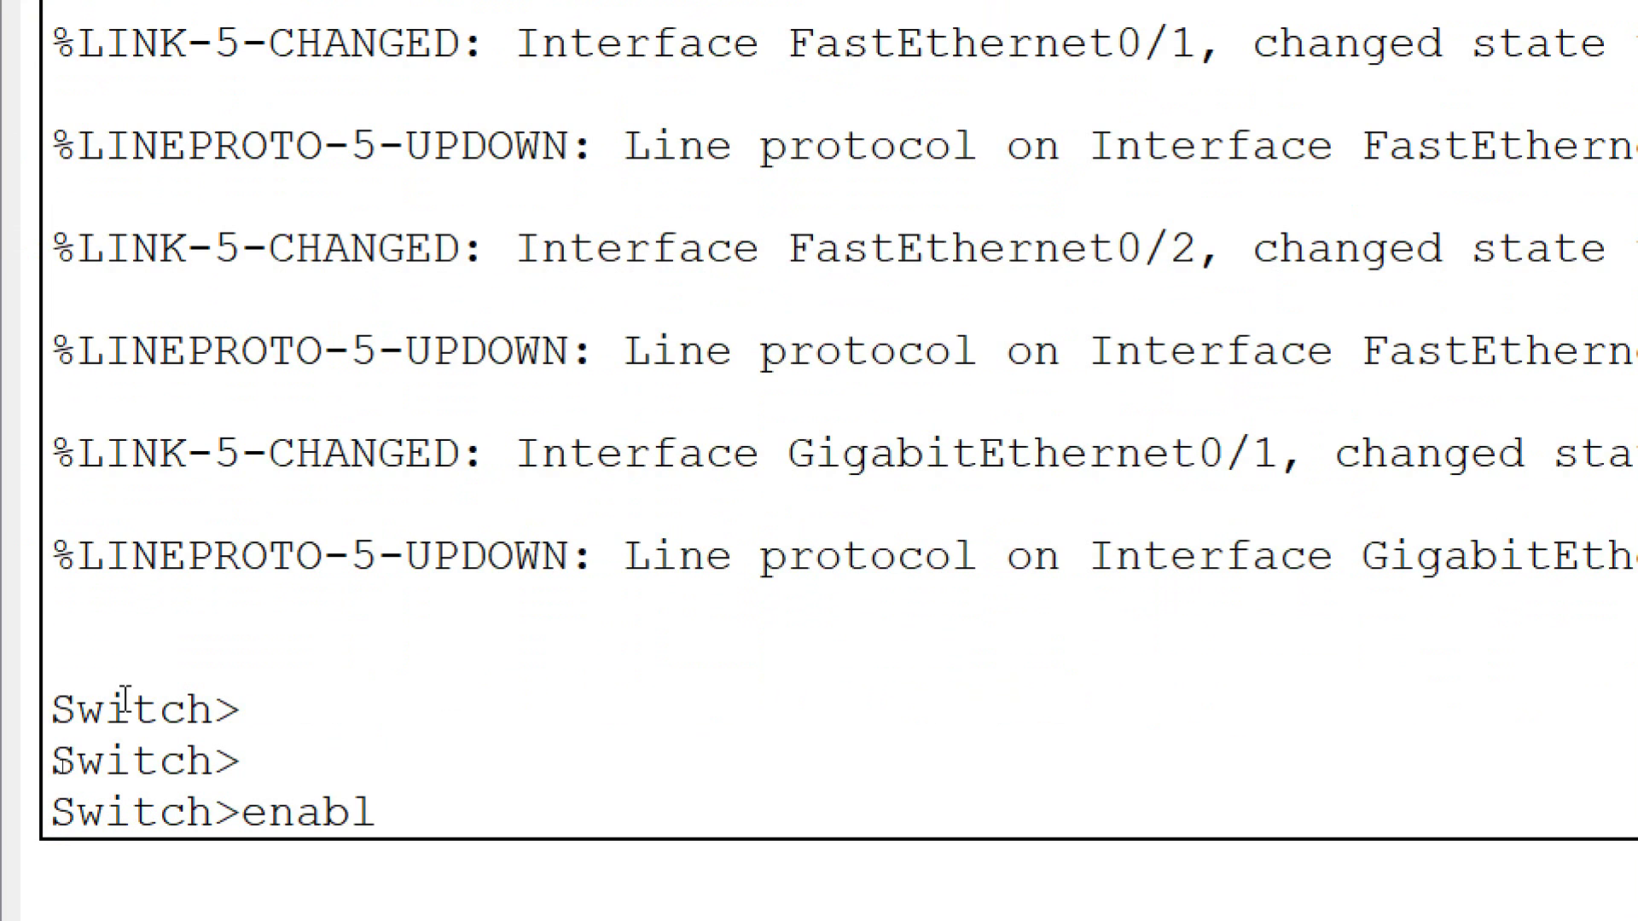
{"action": "type", "text": "e"}
{"action": "key", "text": "Return"}
{"action": "type", "text": "conf t"}
{"action": "key", "text": "Return"}
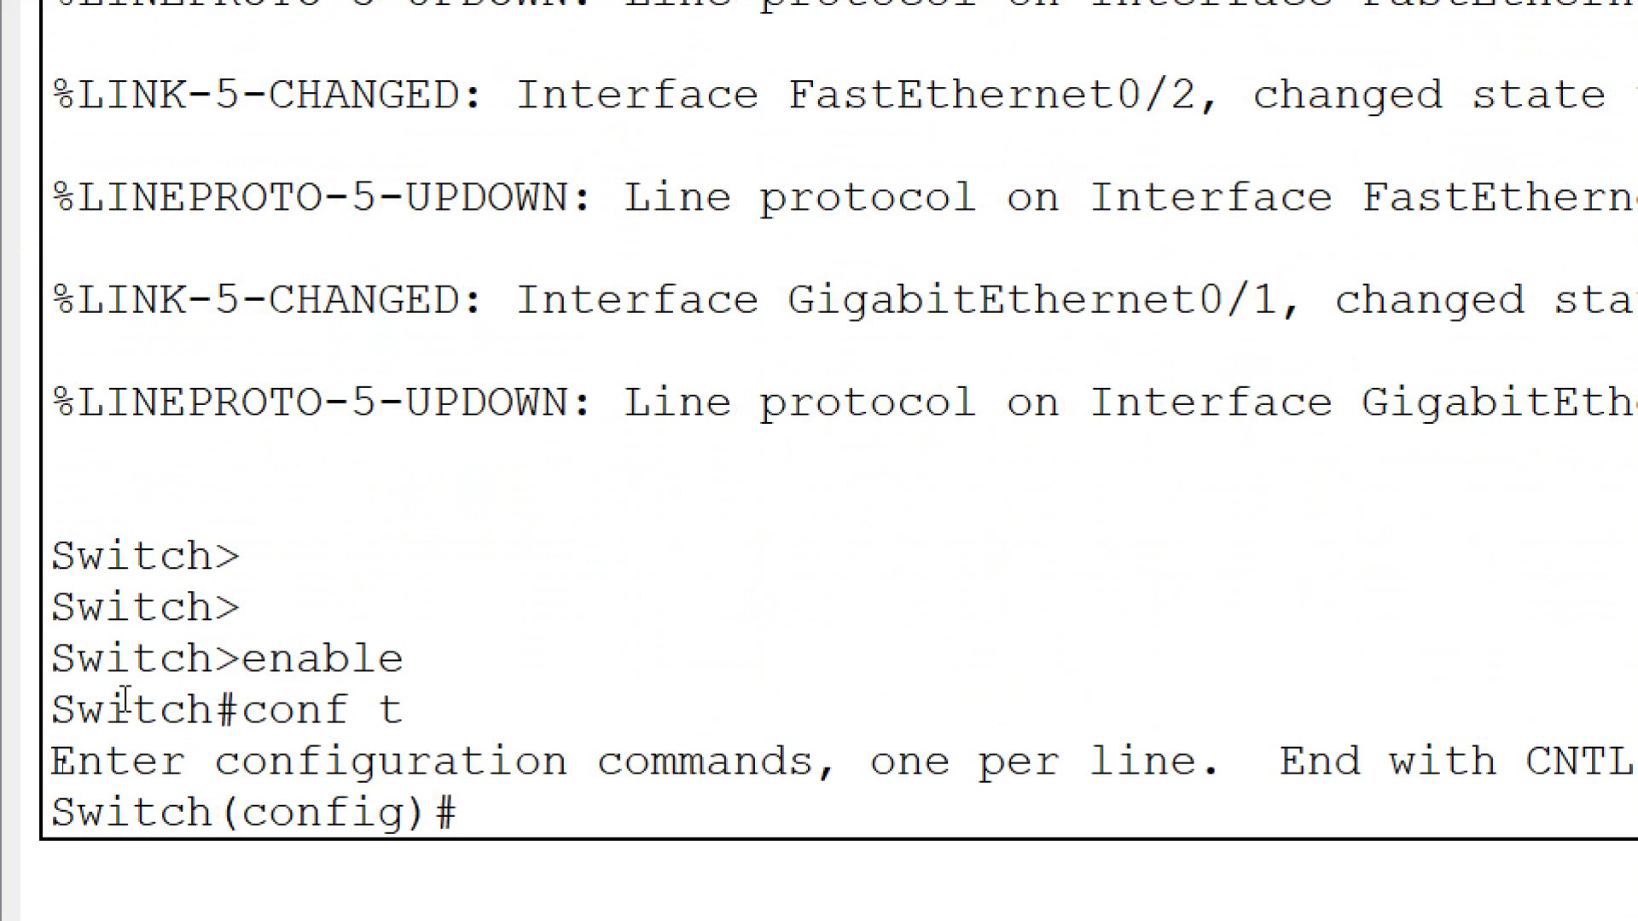
Step: Set the switch's hostname to S1 and disable DNS lookup with no ip domain-lookup
{"action": "type", "text": "hostname S1"}
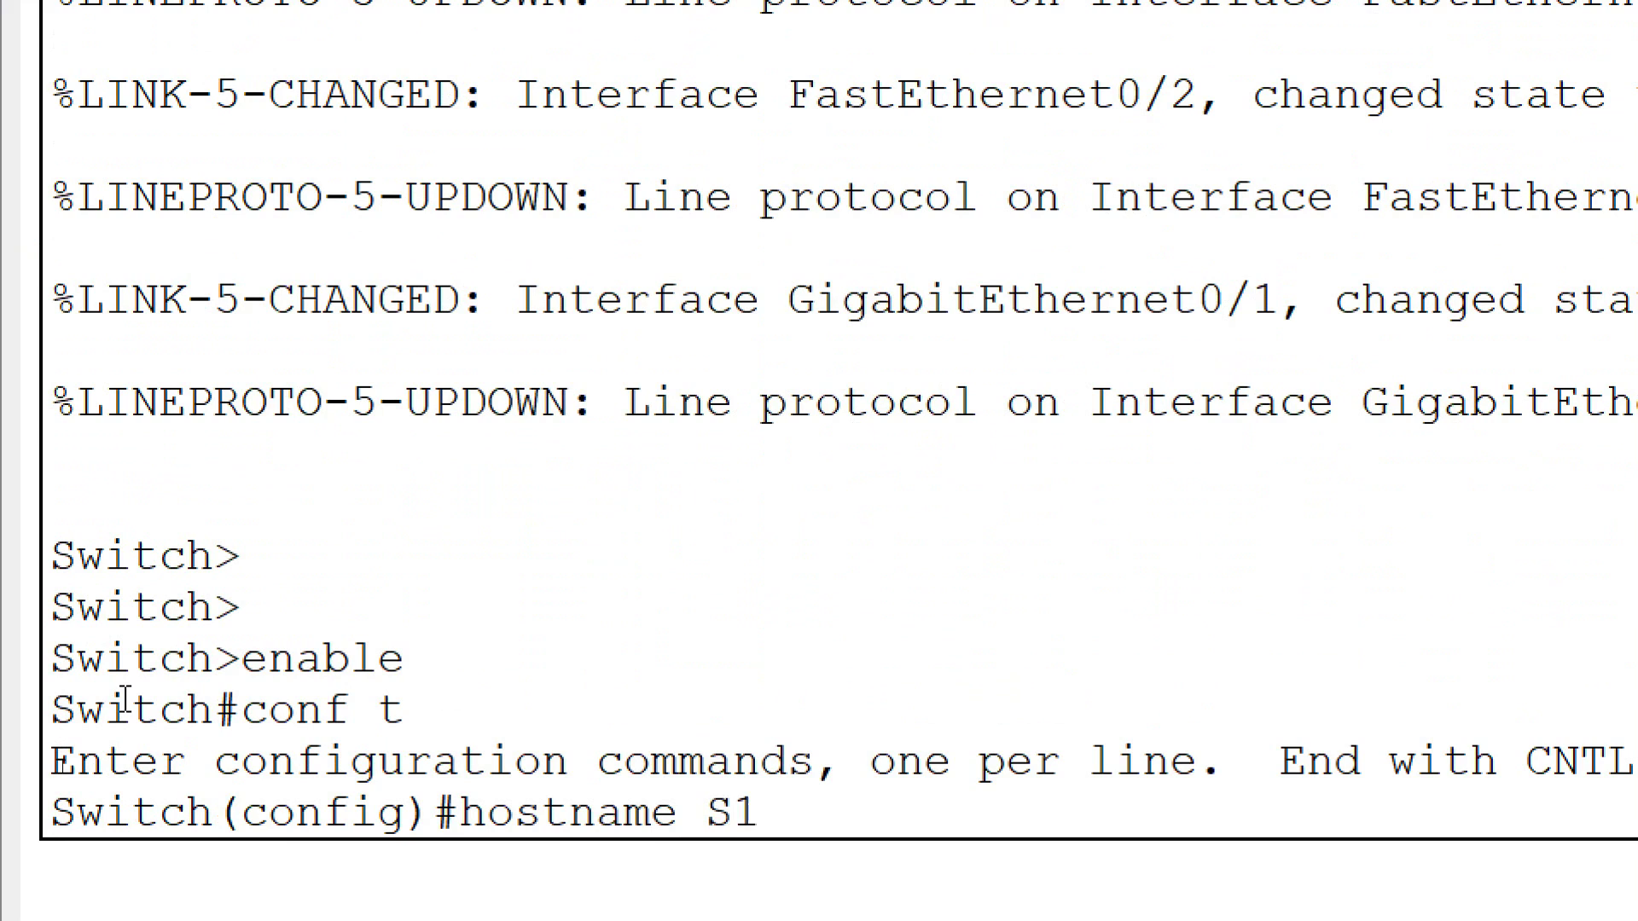
{"action": "key", "text": "Return"}
{"action": "type", "text": "no ip do"}
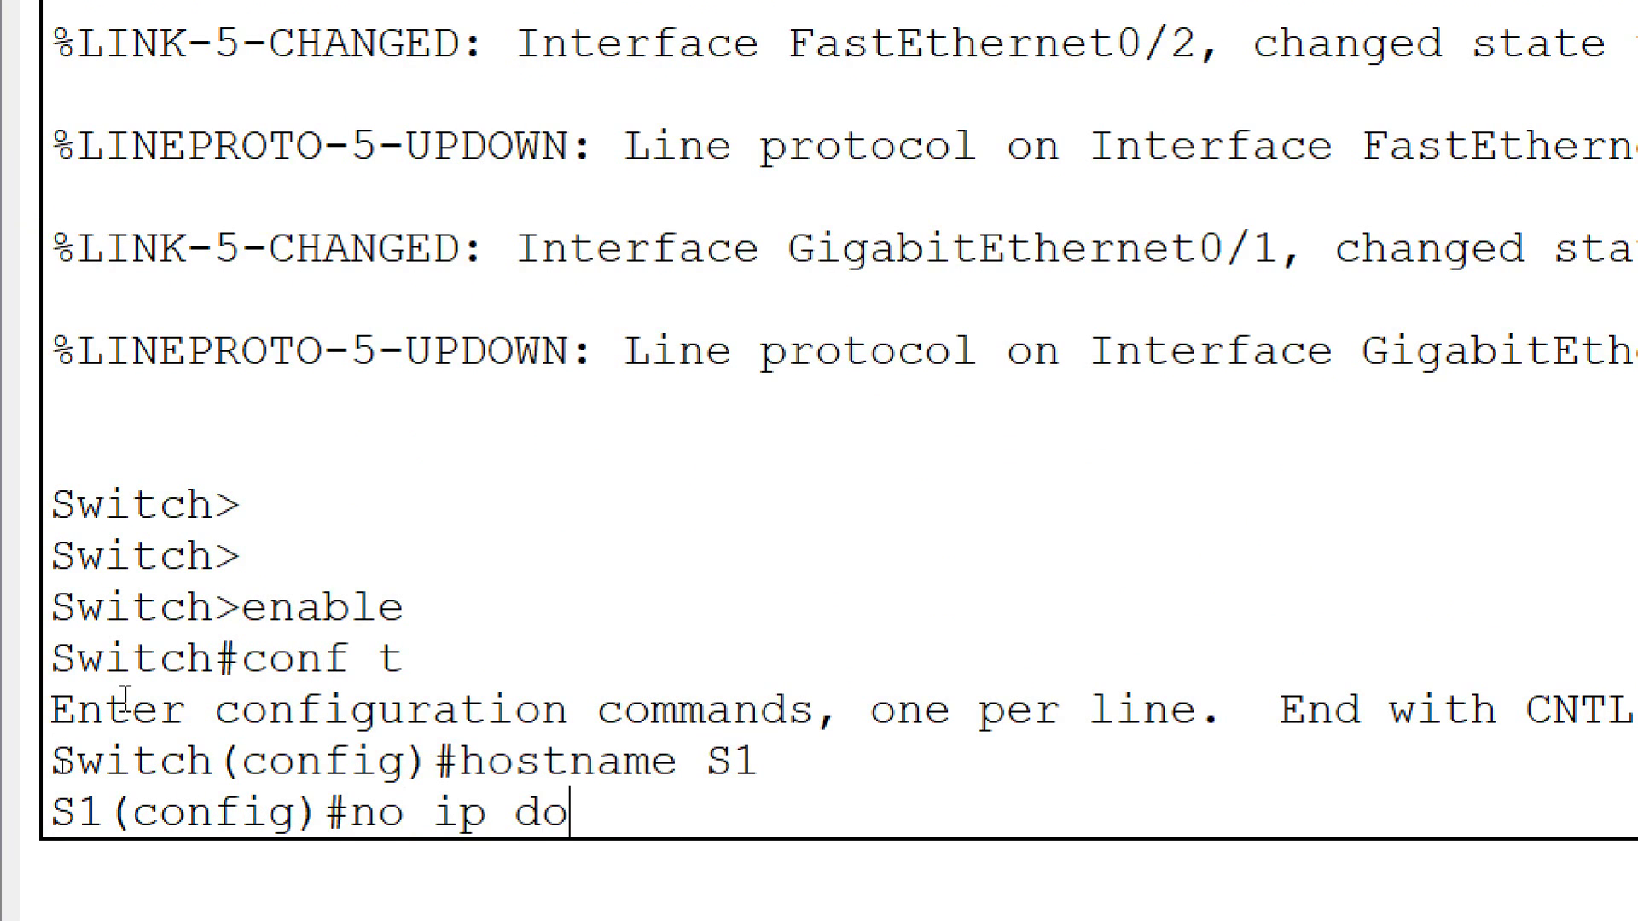
{"action": "type", "text": "main-lookup"}
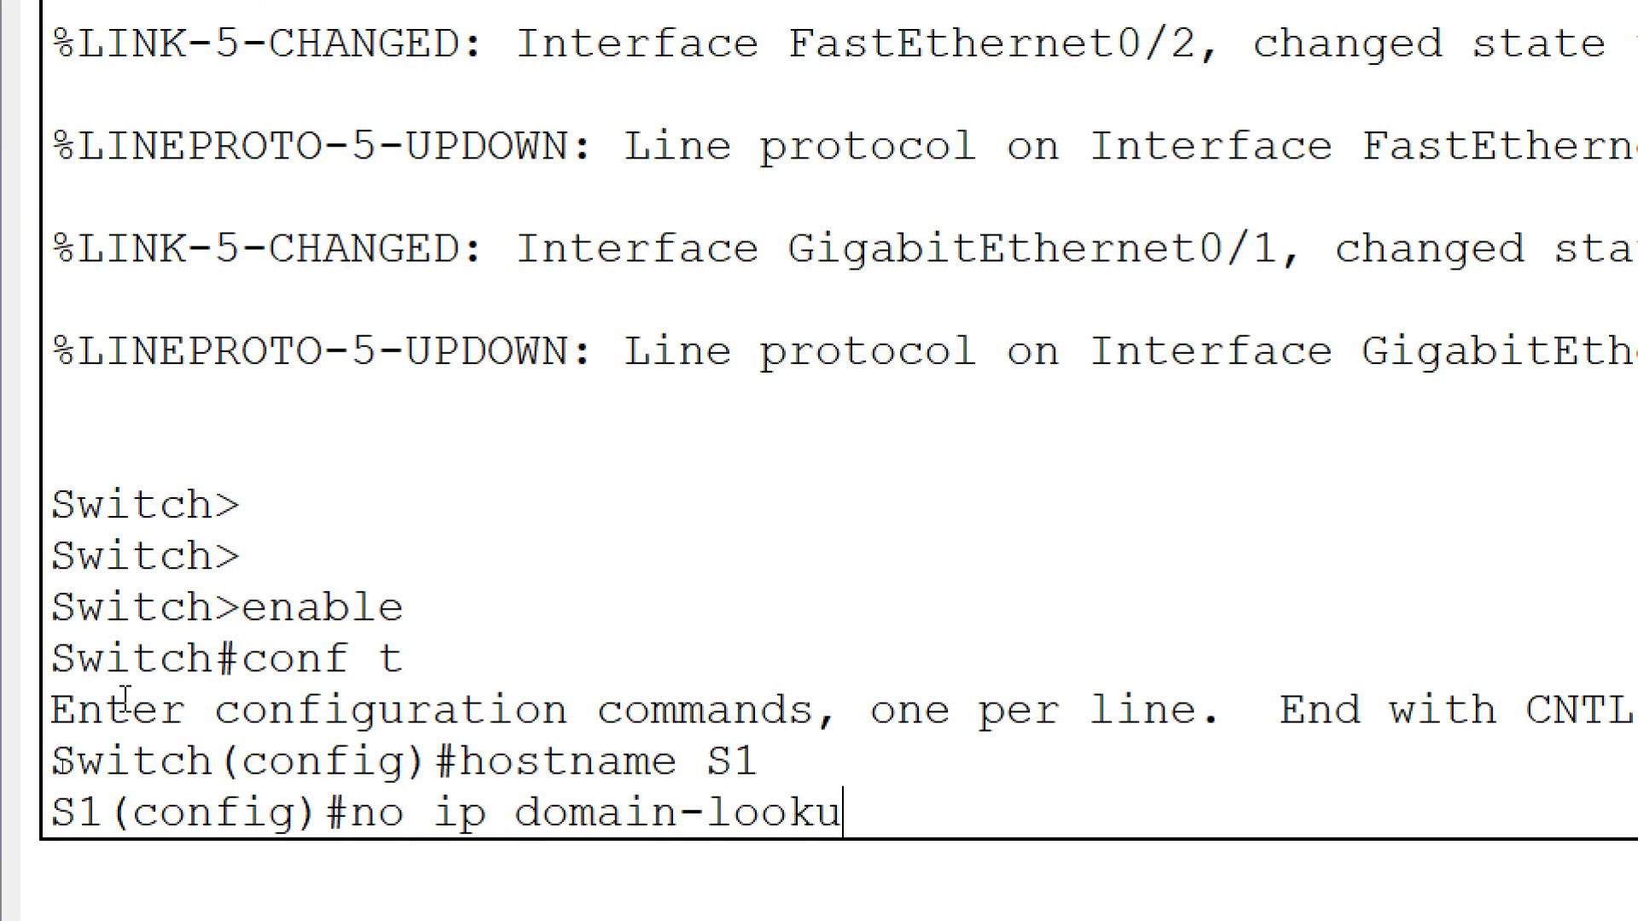
{"action": "key", "text": "Return"}
{"action": "key", "text": "Return"}
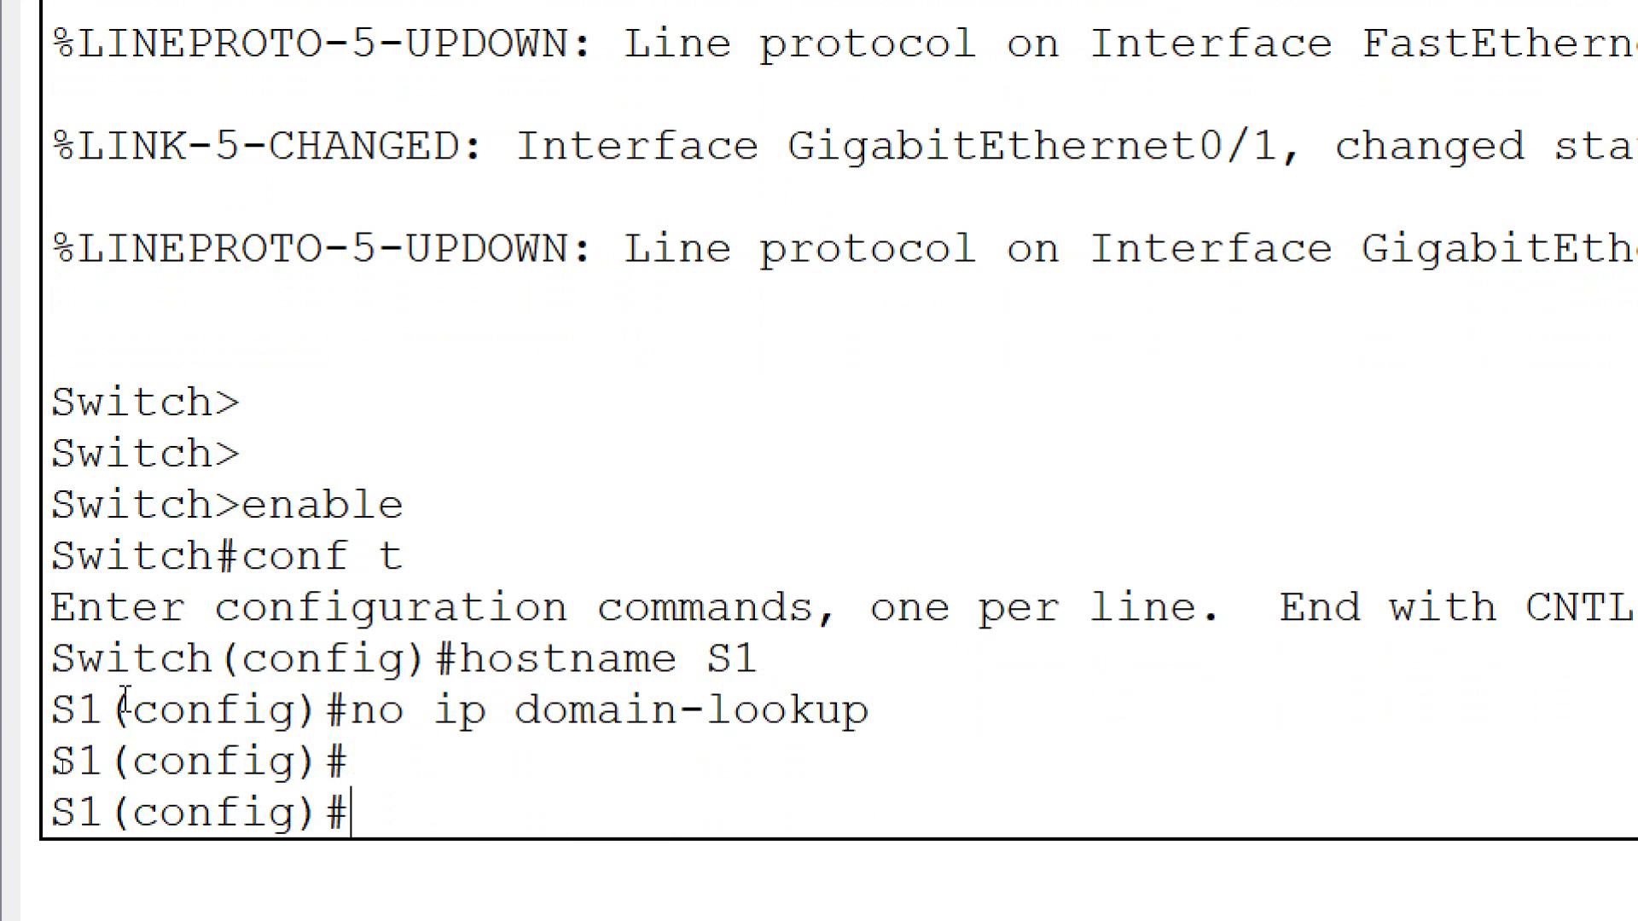
Step: Enable S1's VLAN 1 interface with no shutdown
{"action": "type", "text": "interface vlan 1"}
{"action": "key", "text": "Return"}
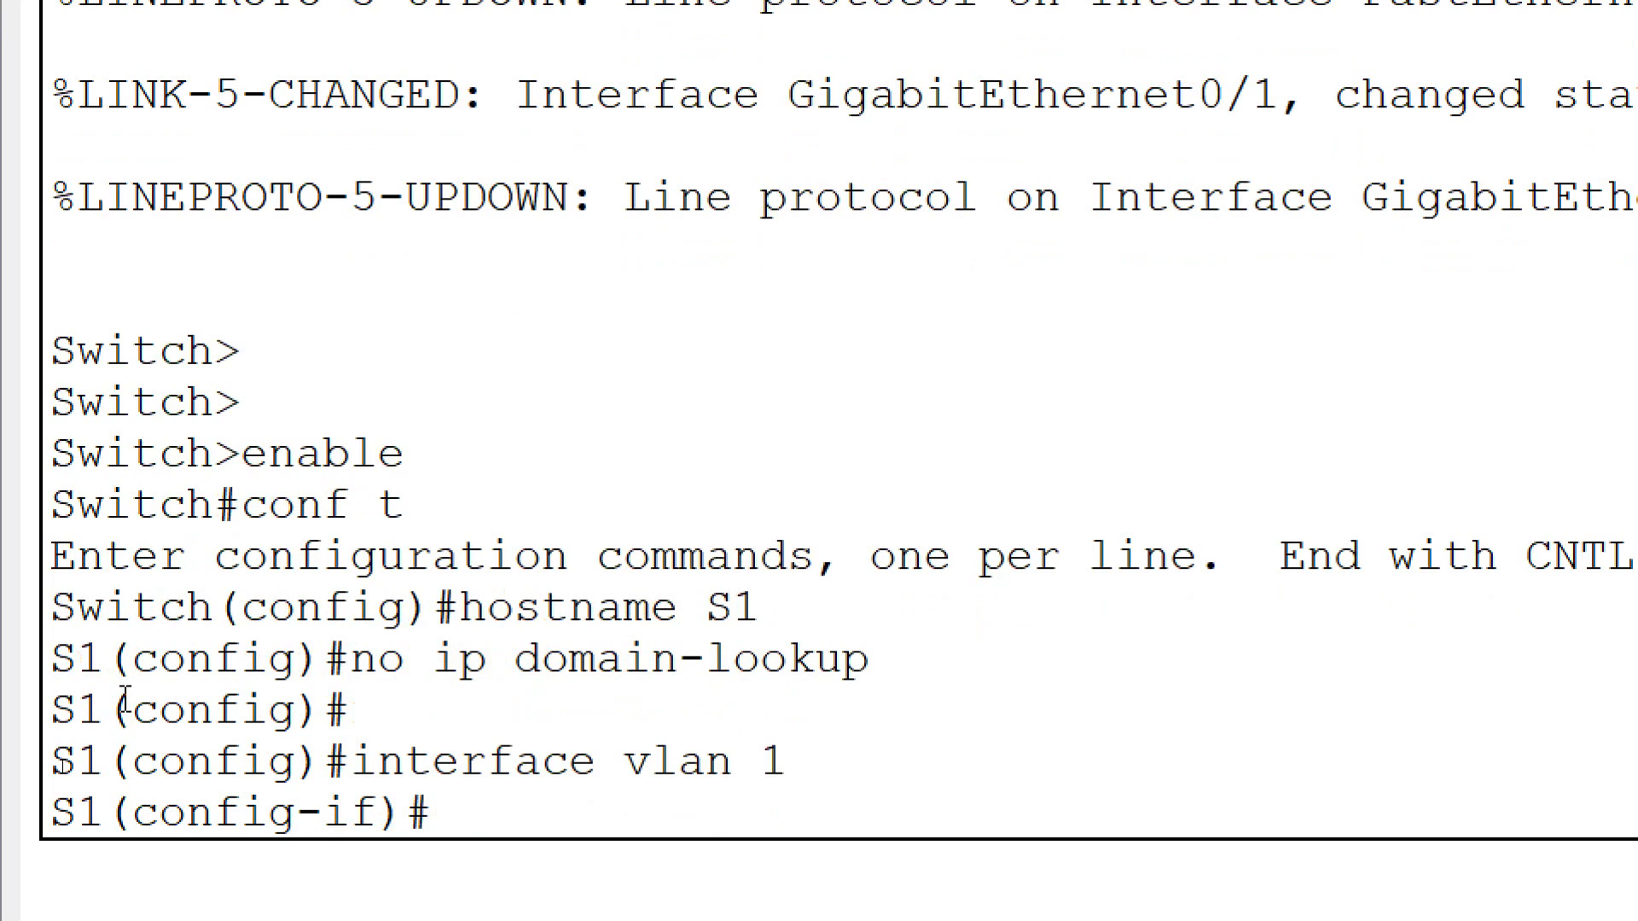
{"action": "type", "text": "no shutdown"}
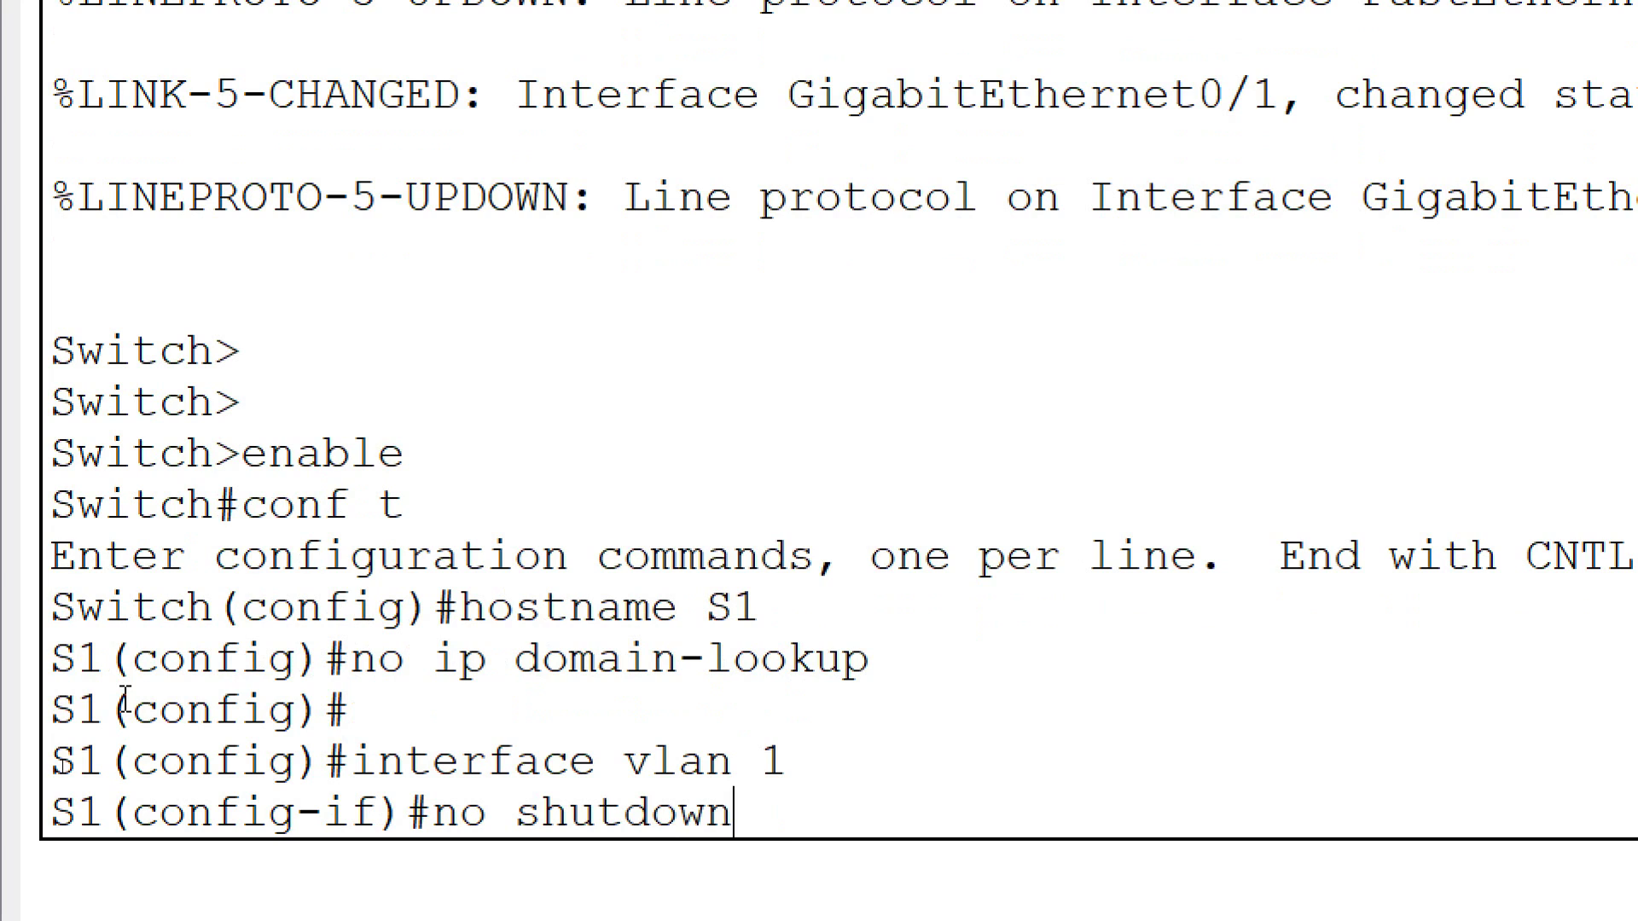
{"action": "key", "text": "Return"}
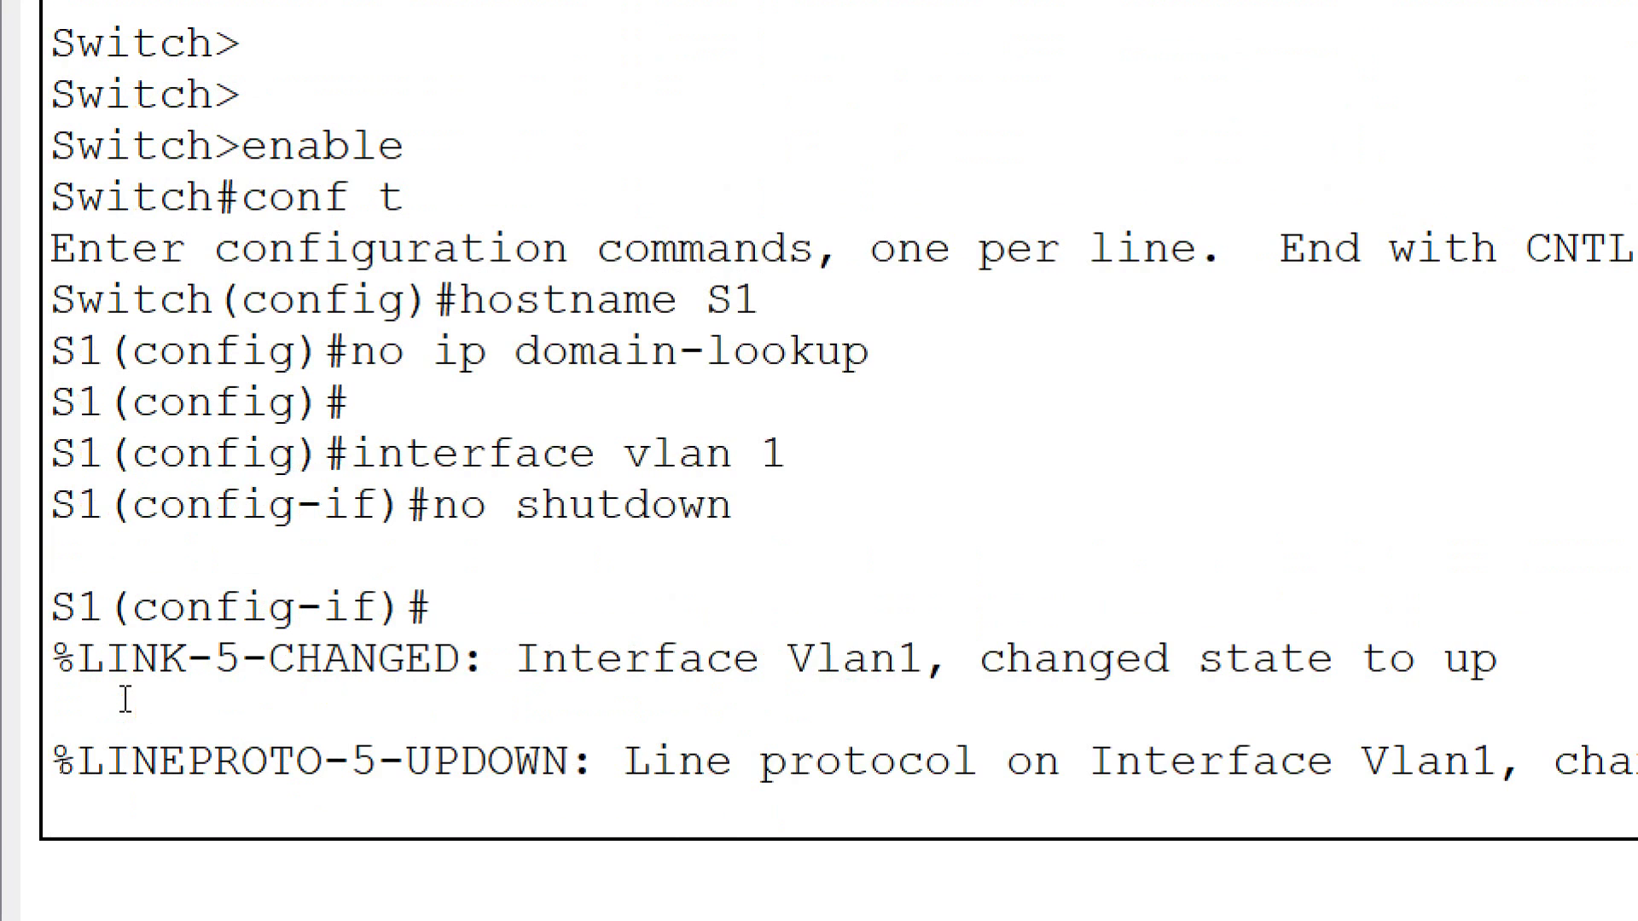
Step: Configure S1's VLAN 1 interface to obtain its IP address through DHCP
{"action": "key", "text": "Return"}
{"action": "type", "text": "ip dh"}
{"action": "key", "text": "BackSpace"}
{"action": "key", "text": "BackSpace"}
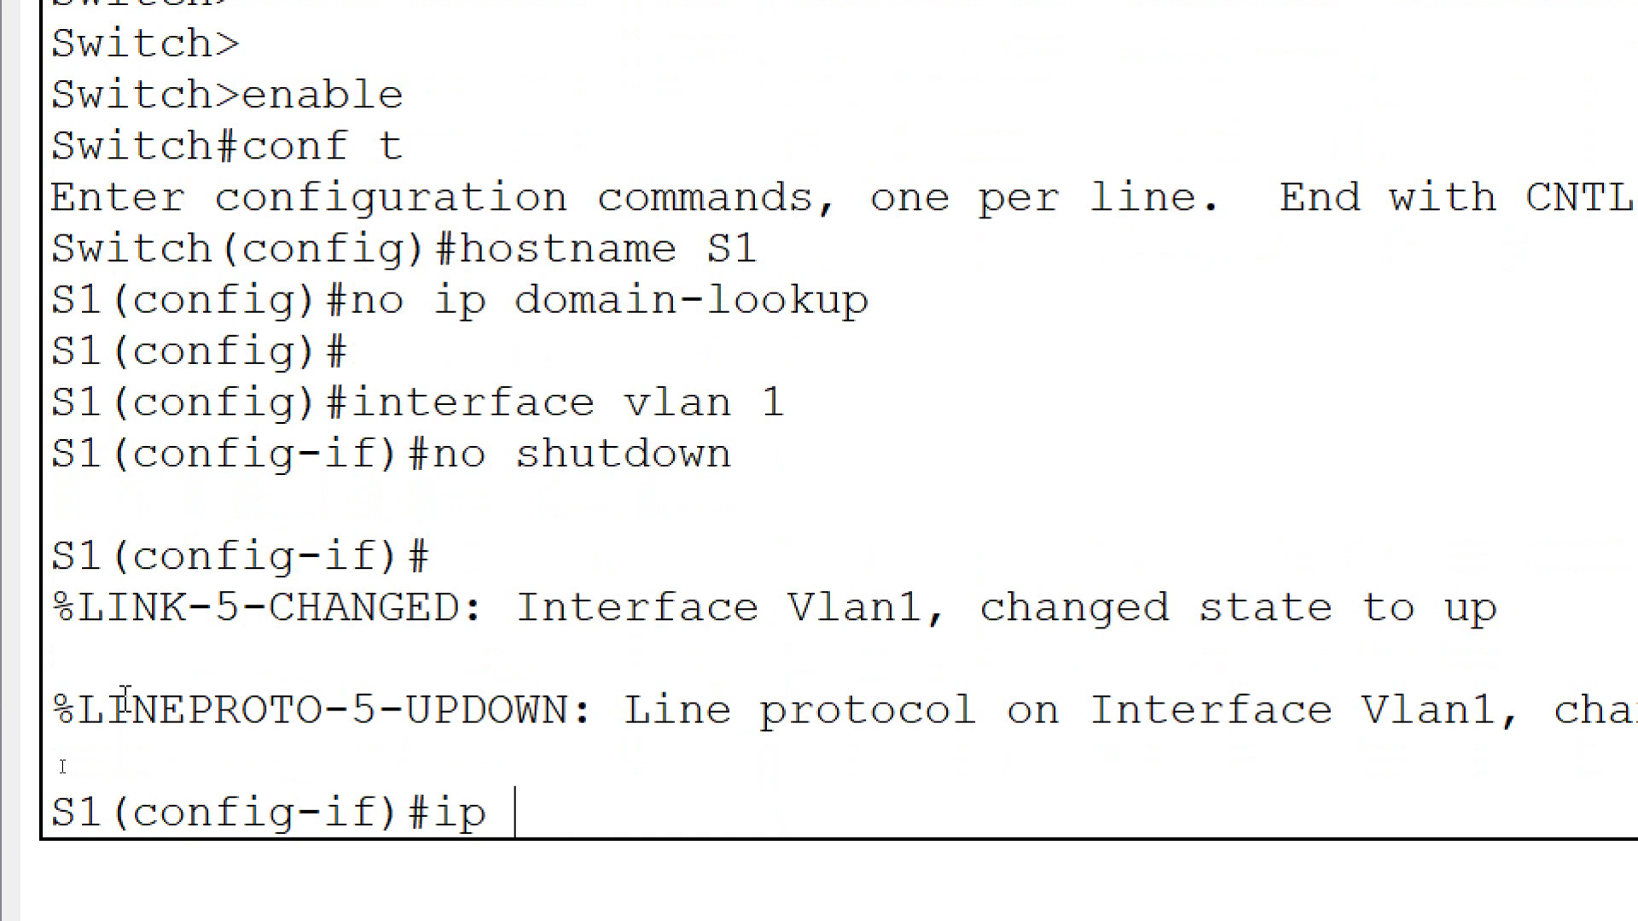
{"action": "type", "text": "address"}
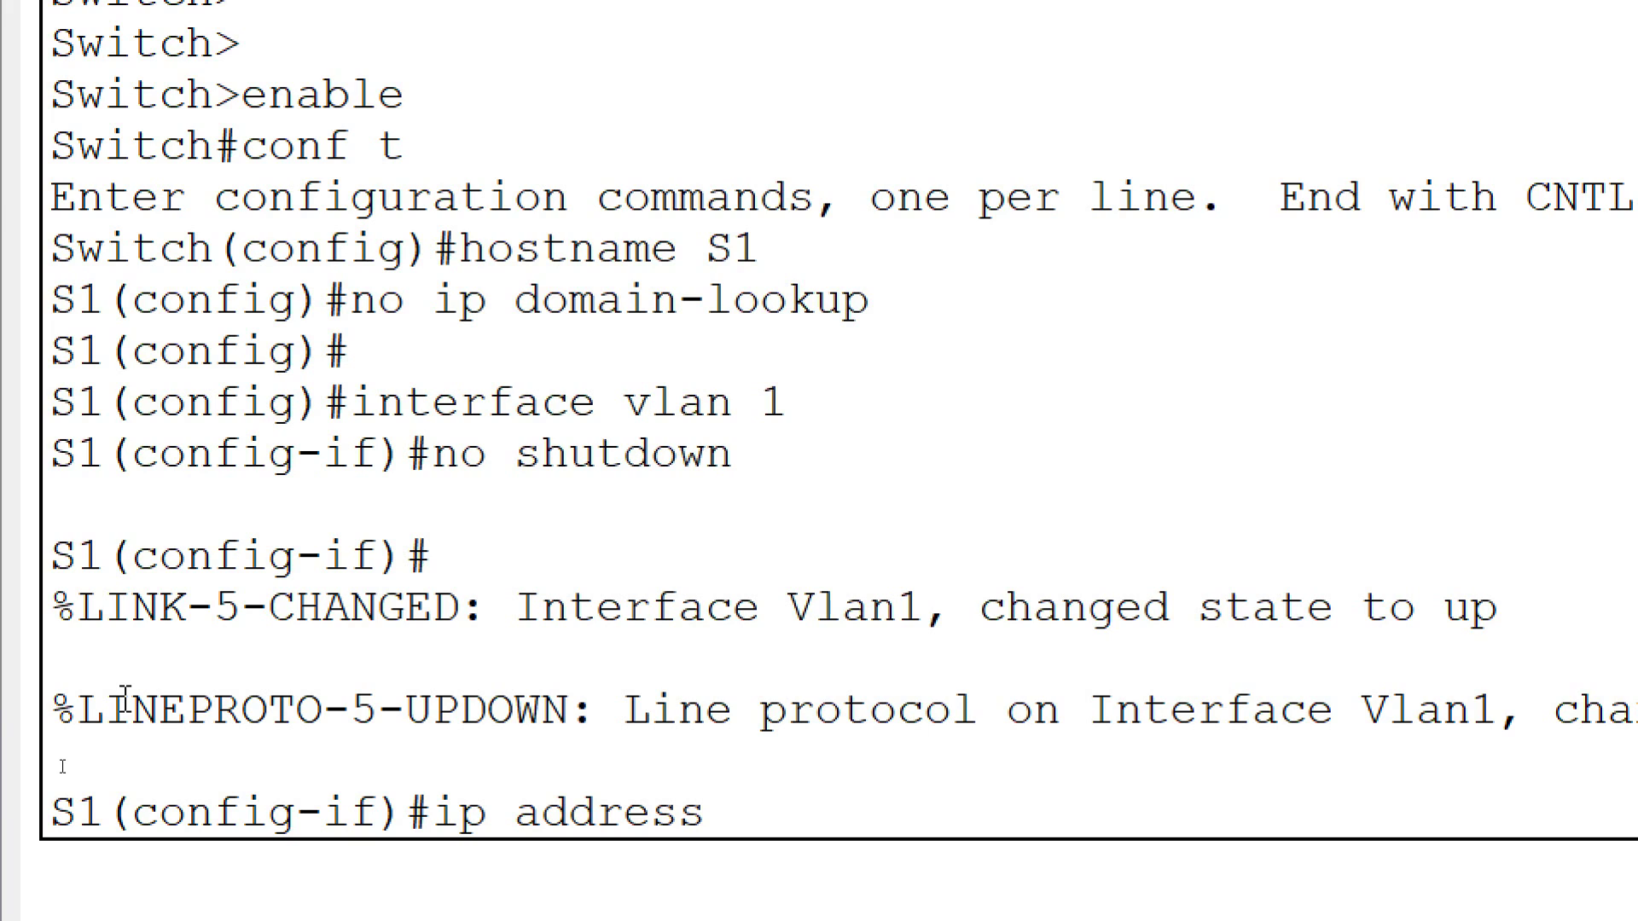
{"action": "type", "text": " dhcp"}
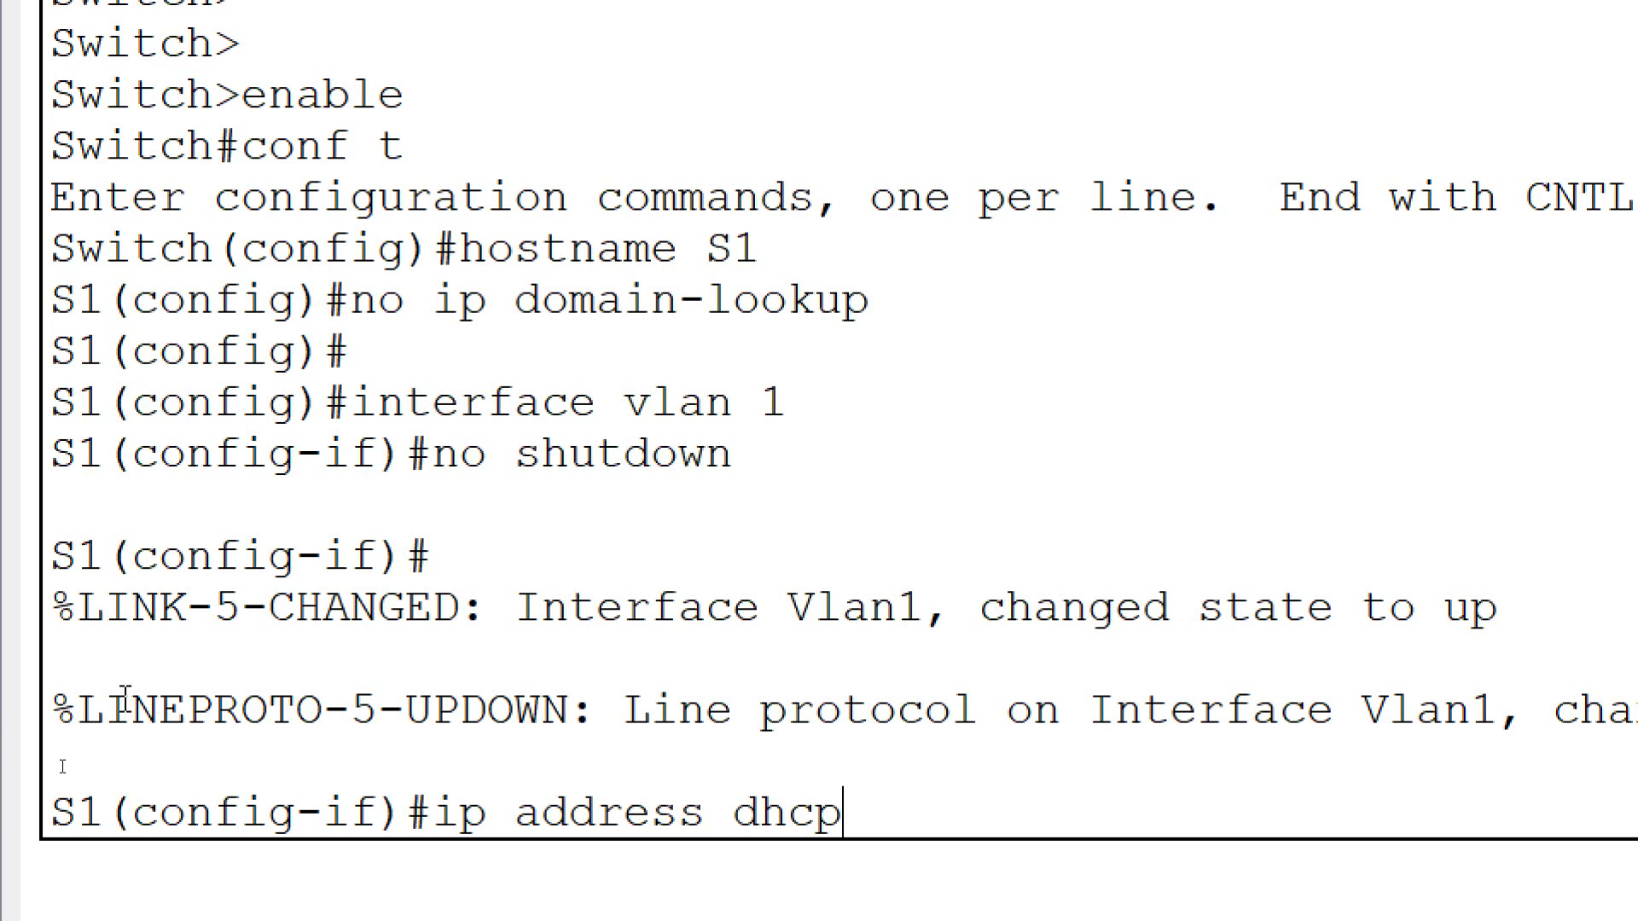
{"action": "key", "text": "Return"}
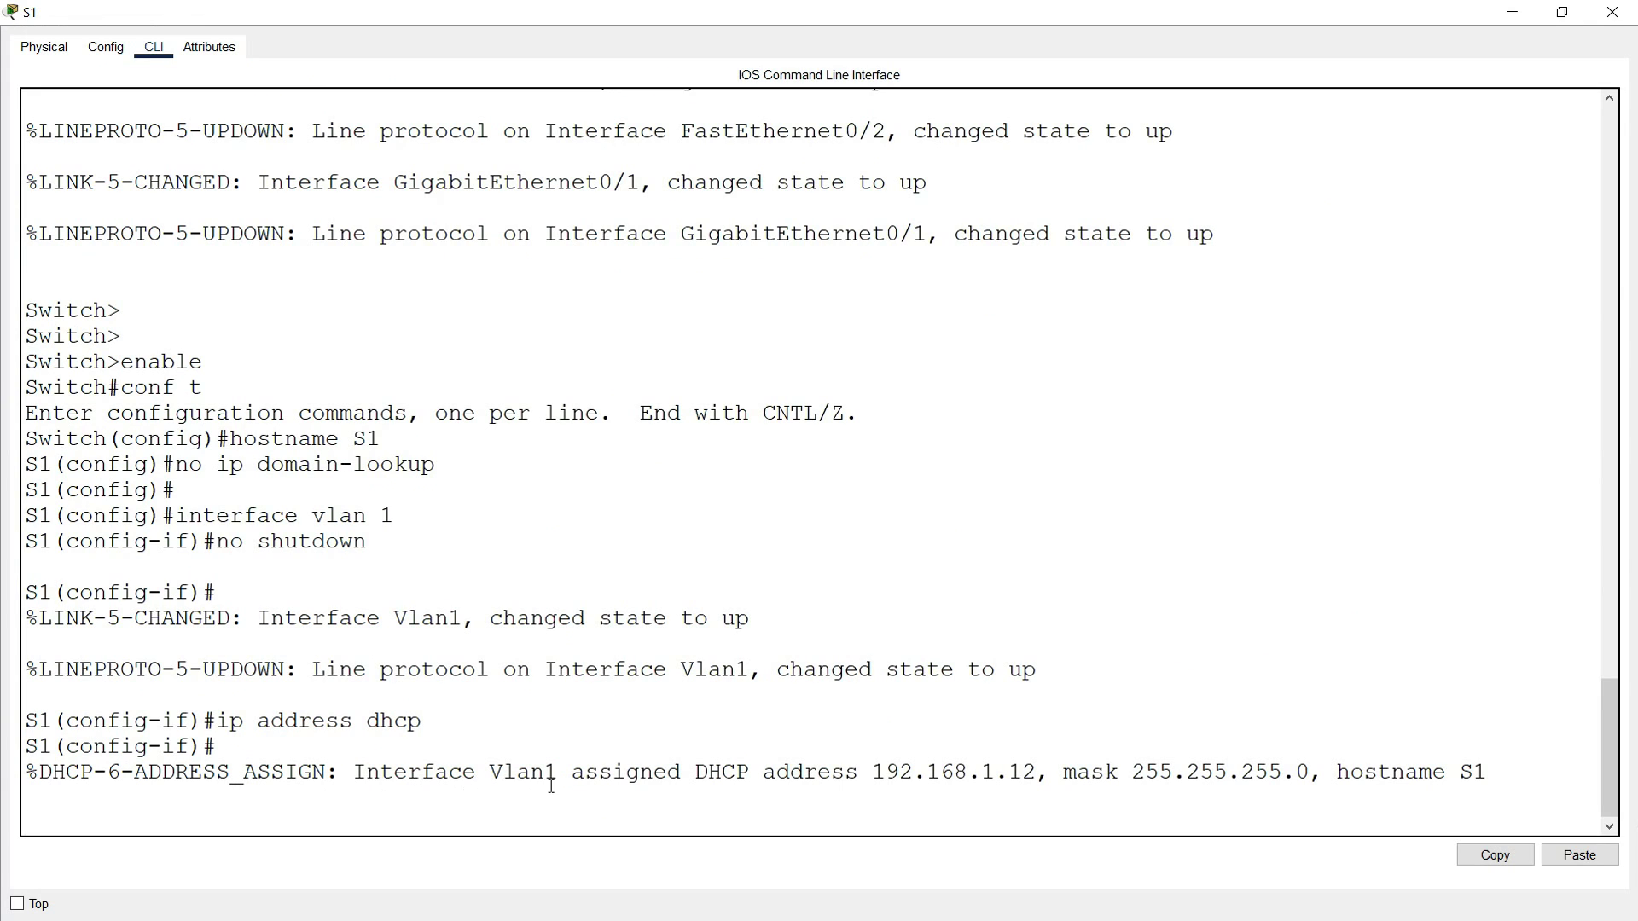
Step: Examine the DHCP address, subnet mask and hostname reported for S1's VLAN 1 interface
{"action": "left_click_drag", "start_coordinate": [693, 772], "coordinate": [1332, 782]}
{"action": "left_click", "coordinate": [878, 789]}
{"action": "left_click_drag", "start_coordinate": [1336, 776], "coordinate": [1485, 785]}
{"action": "left_click", "coordinate": [1374, 779]}
Step: Leave configuration mode on S1, save the running configuration to startup-config, and close the switch's window
{"action": "key", "text": "Return"}
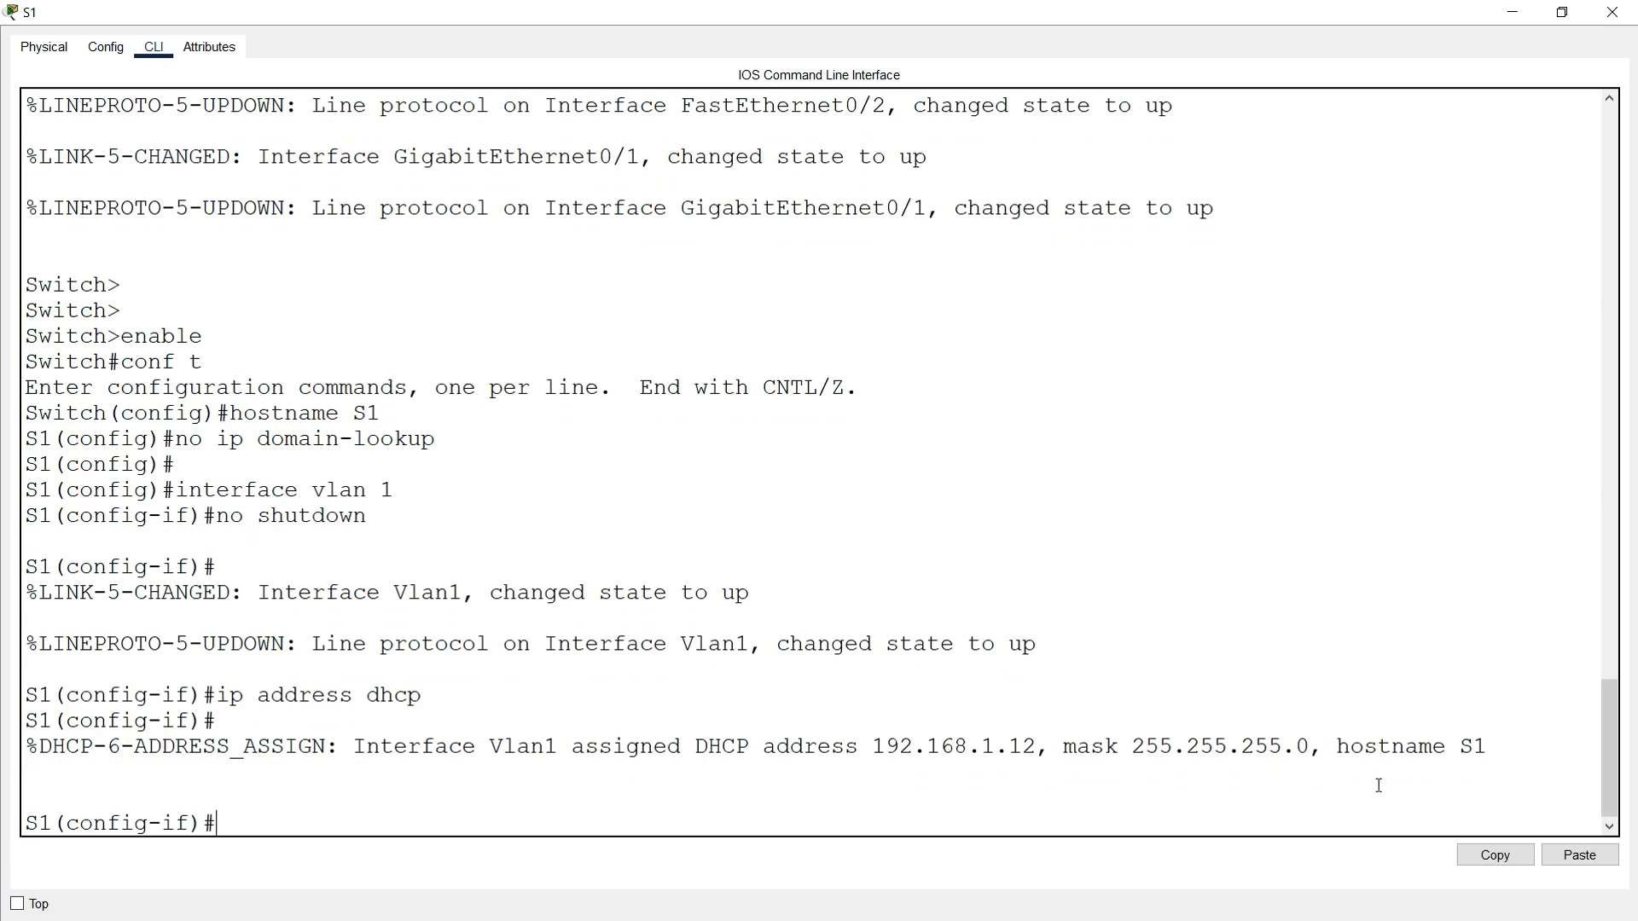
{"action": "type", "text": "end"}
{"action": "key", "text": "Return"}
{"action": "type", "text": "copy run start"}
{"action": "key", "text": "Return"}
{"action": "key", "text": "Return"}
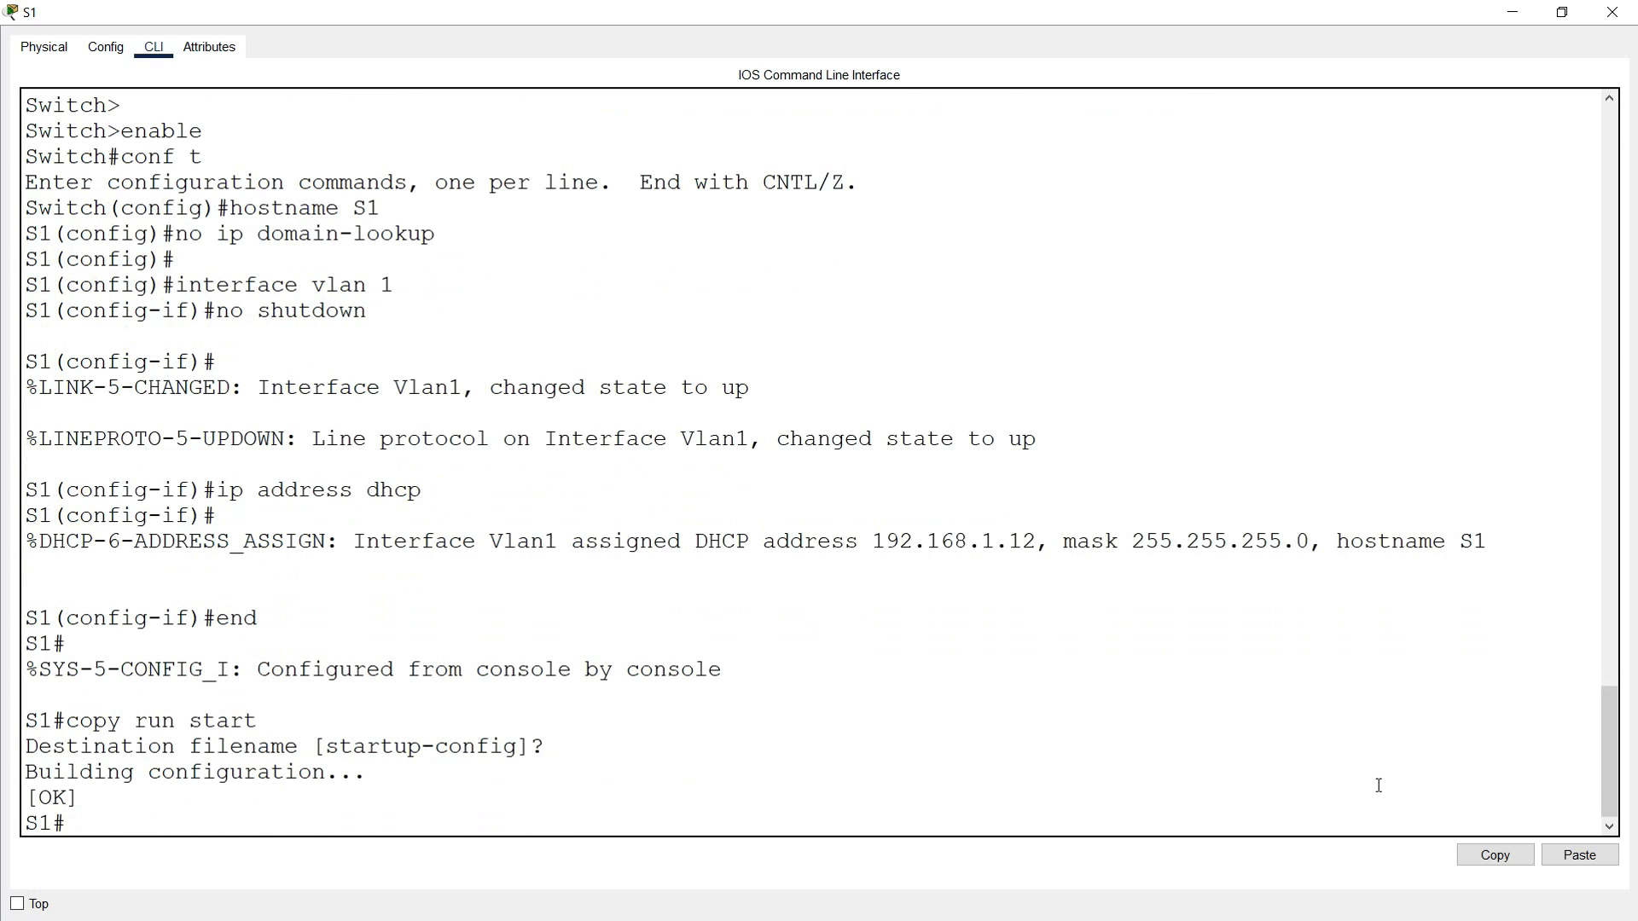
{"action": "left_click", "coordinate": [1613, 13]}
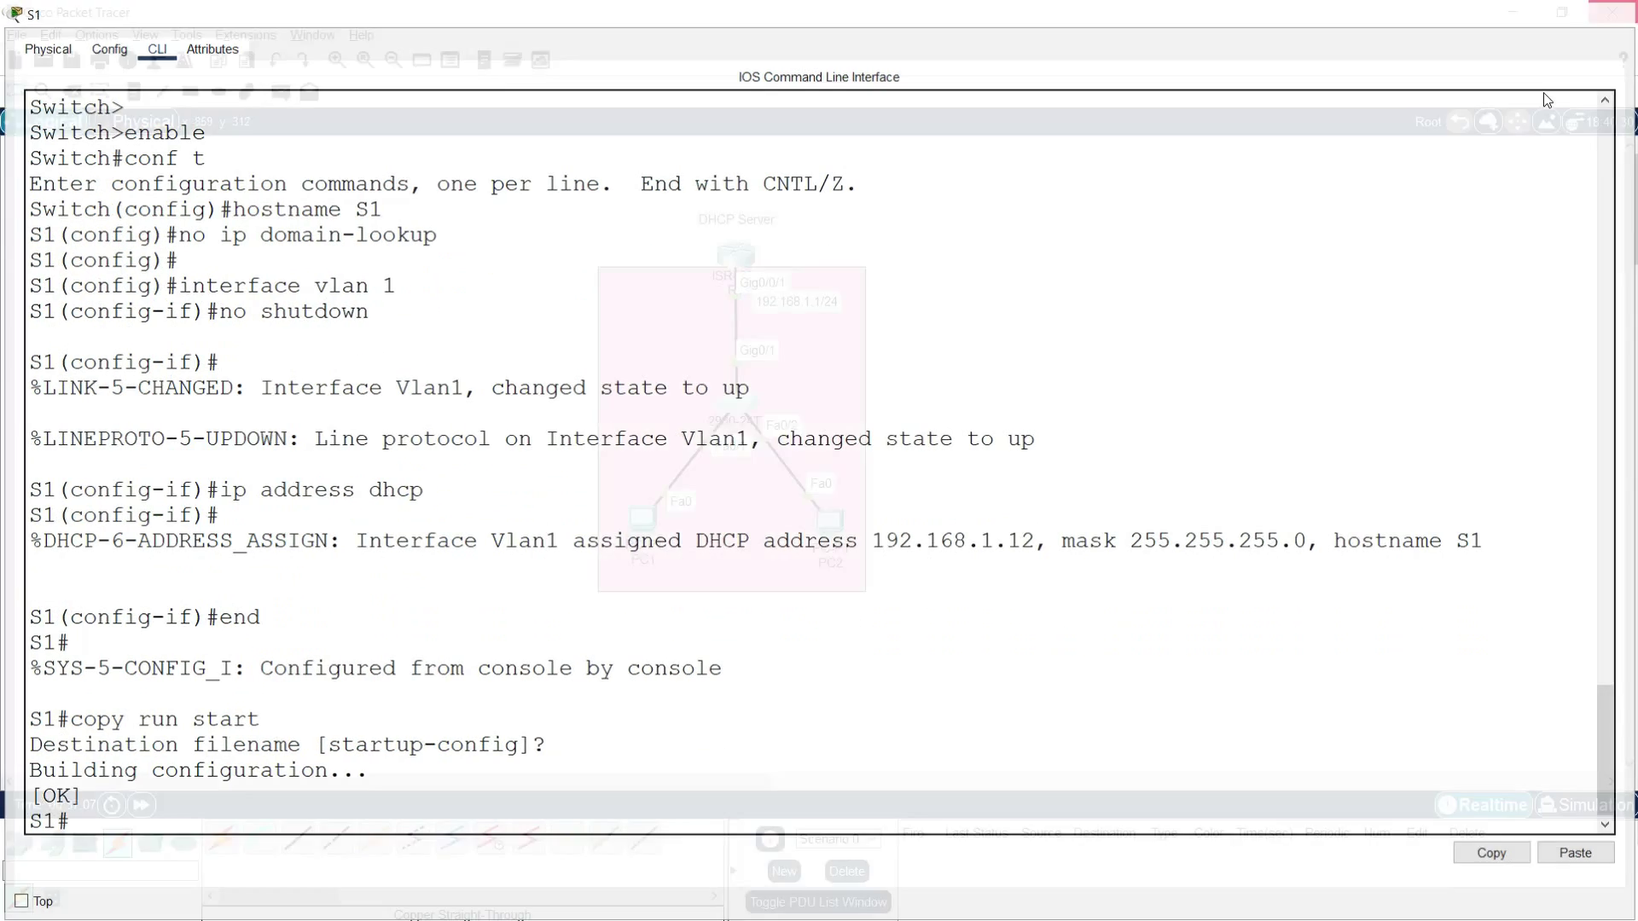
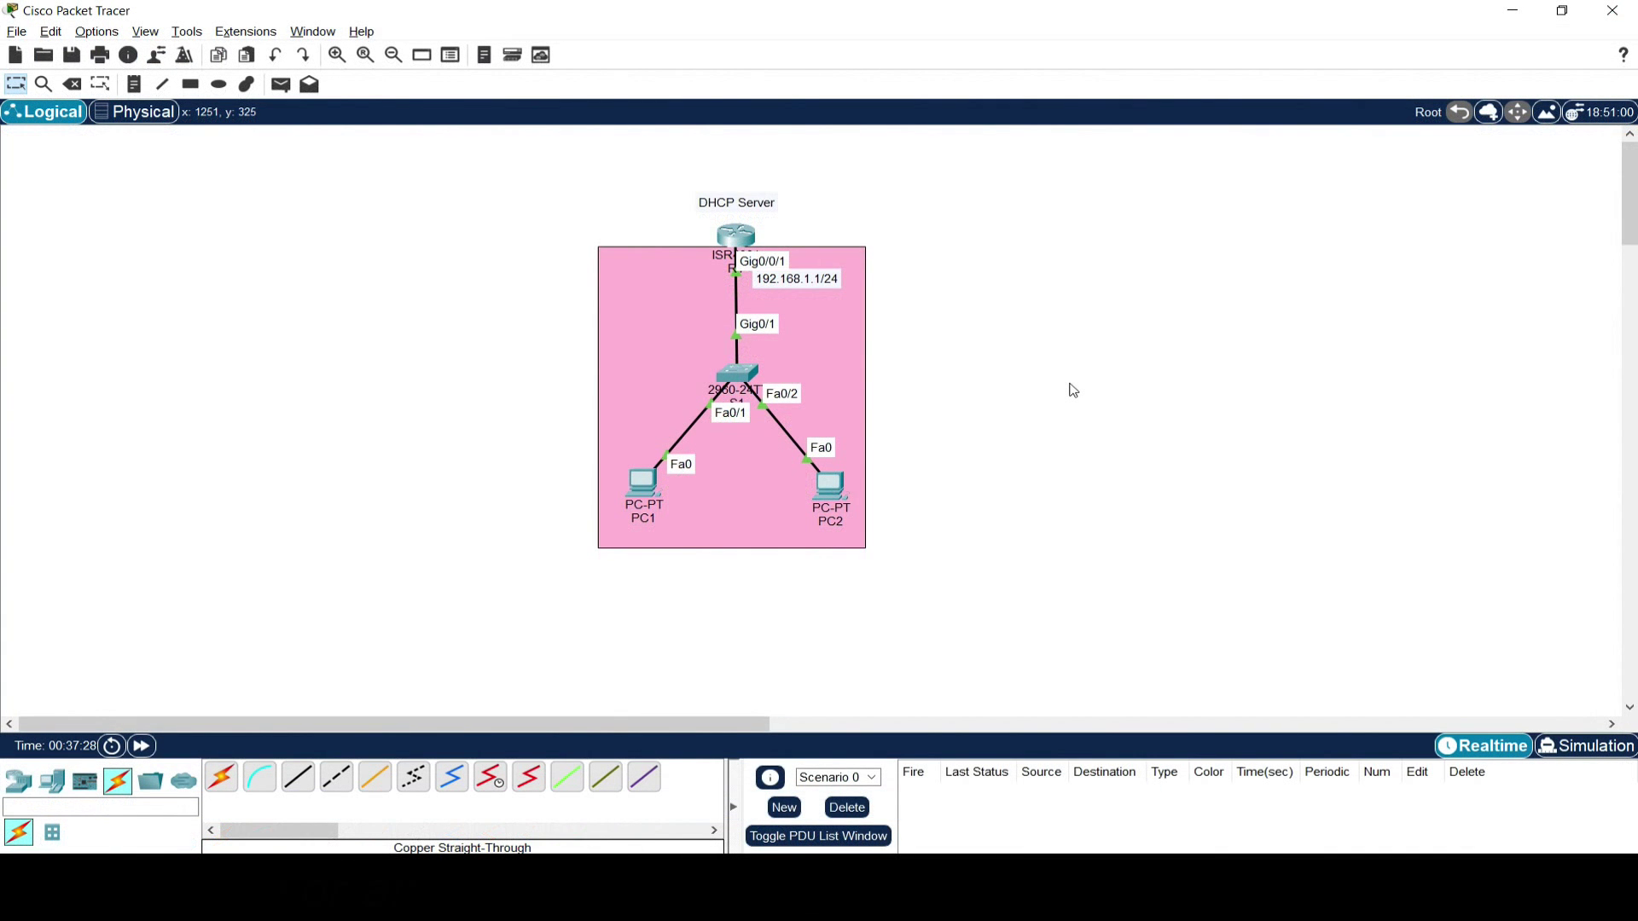
Step: Ping 192.168.1.11 from PC1's Command Prompt
{"action": "left_click", "coordinate": [647, 488]}
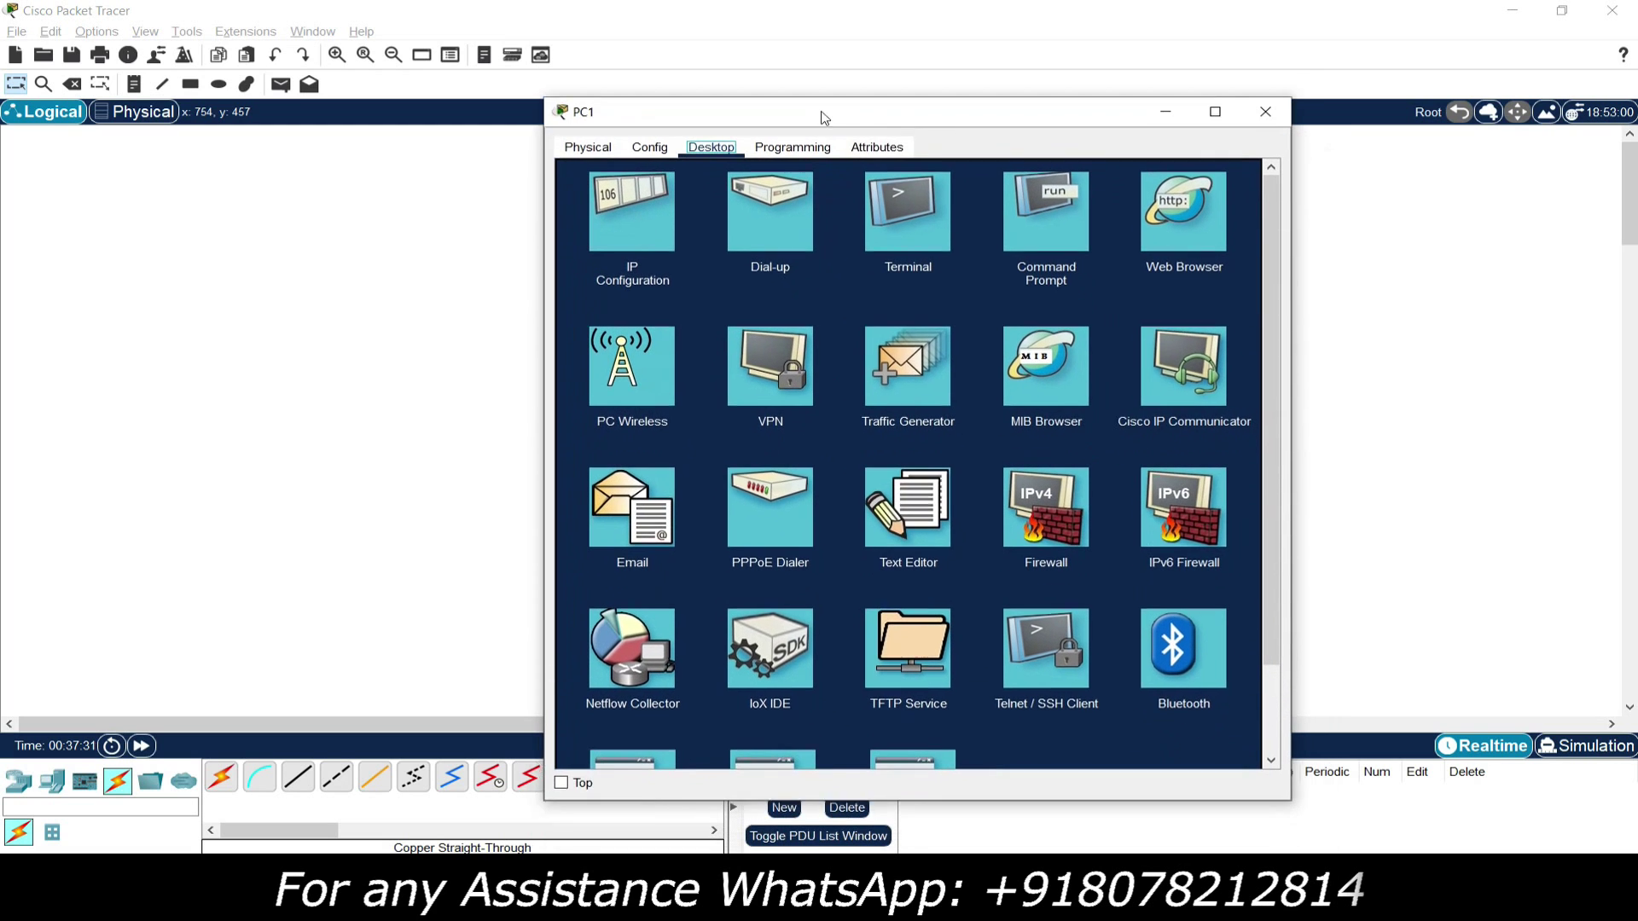
{"action": "left_click", "coordinate": [1016, 224]}
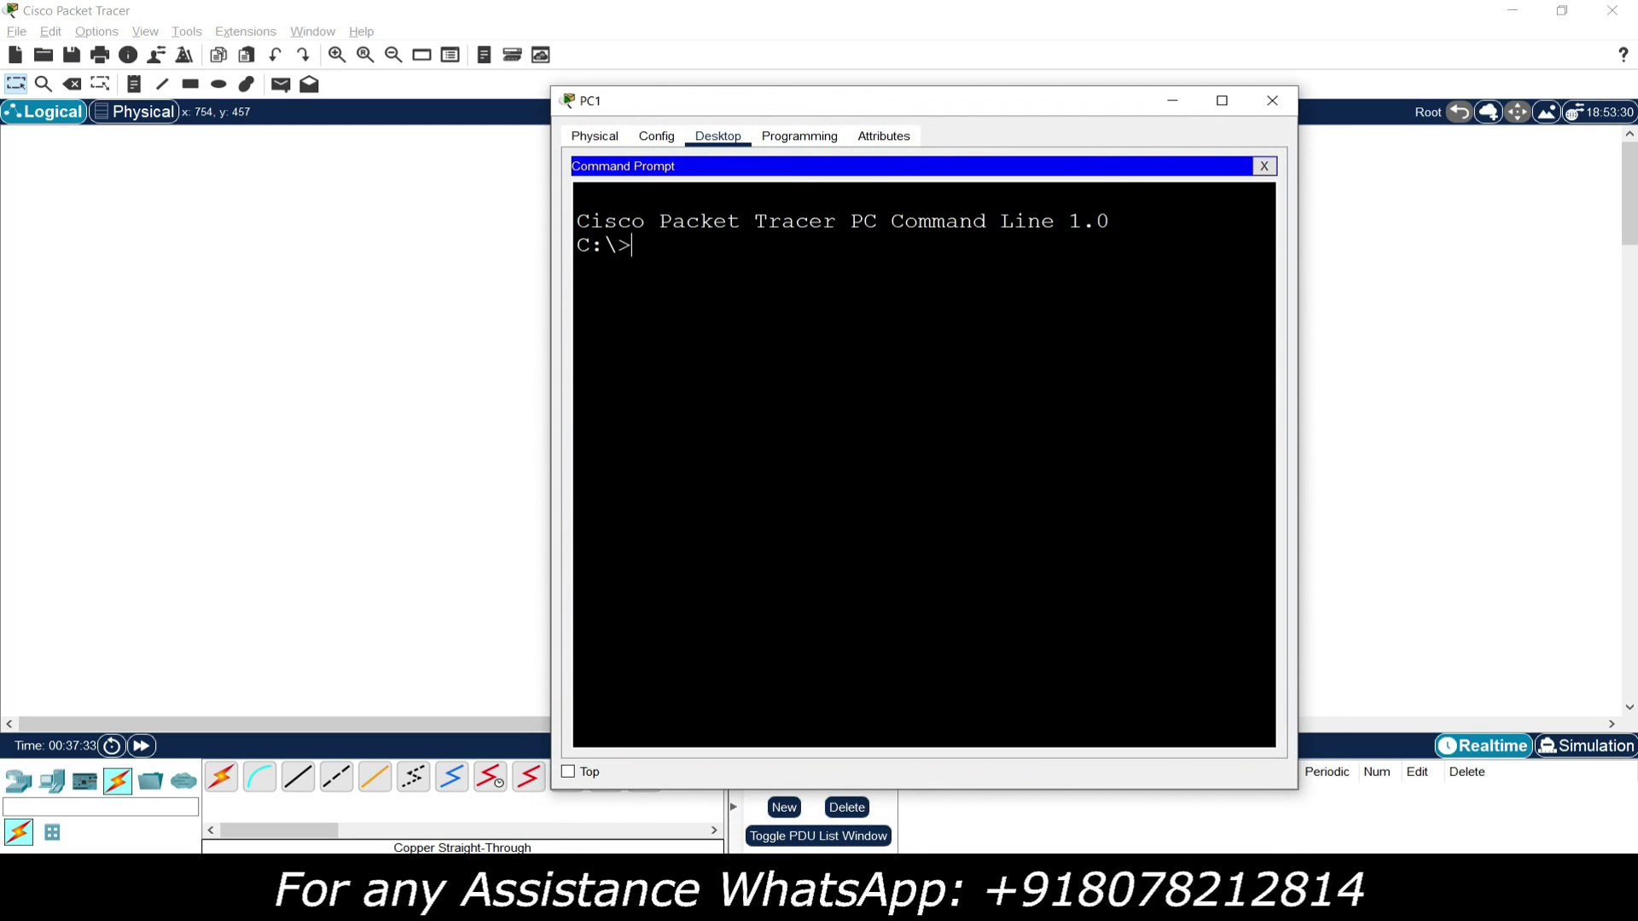
{"action": "type", "text": "ping 192.168.1.11"}
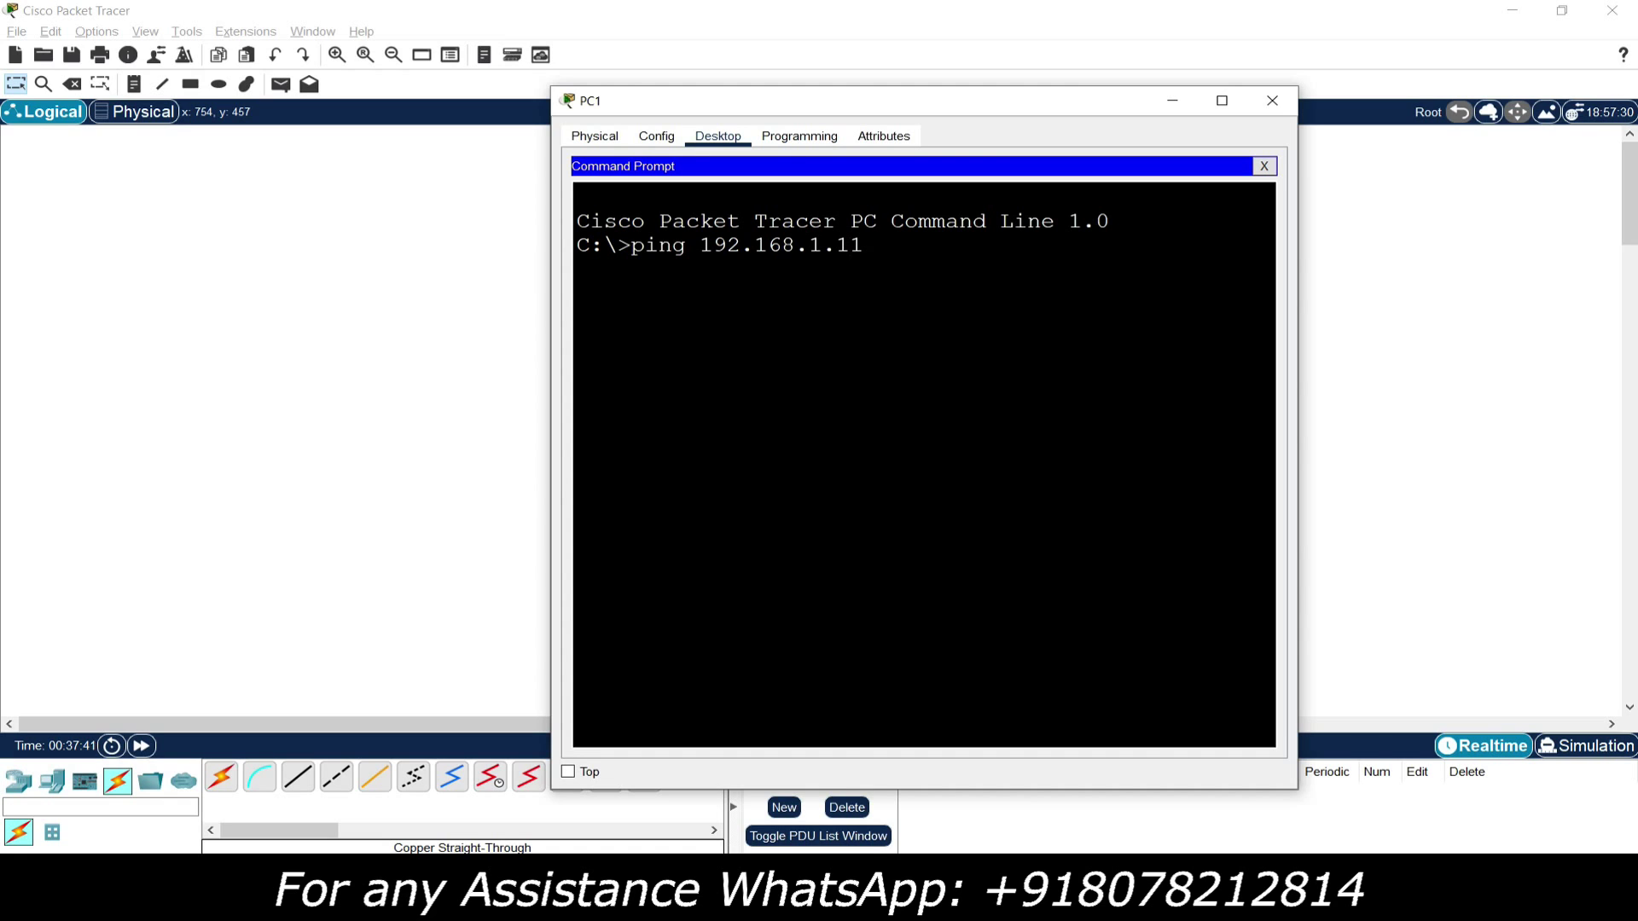
{"action": "key", "text": "Return"}
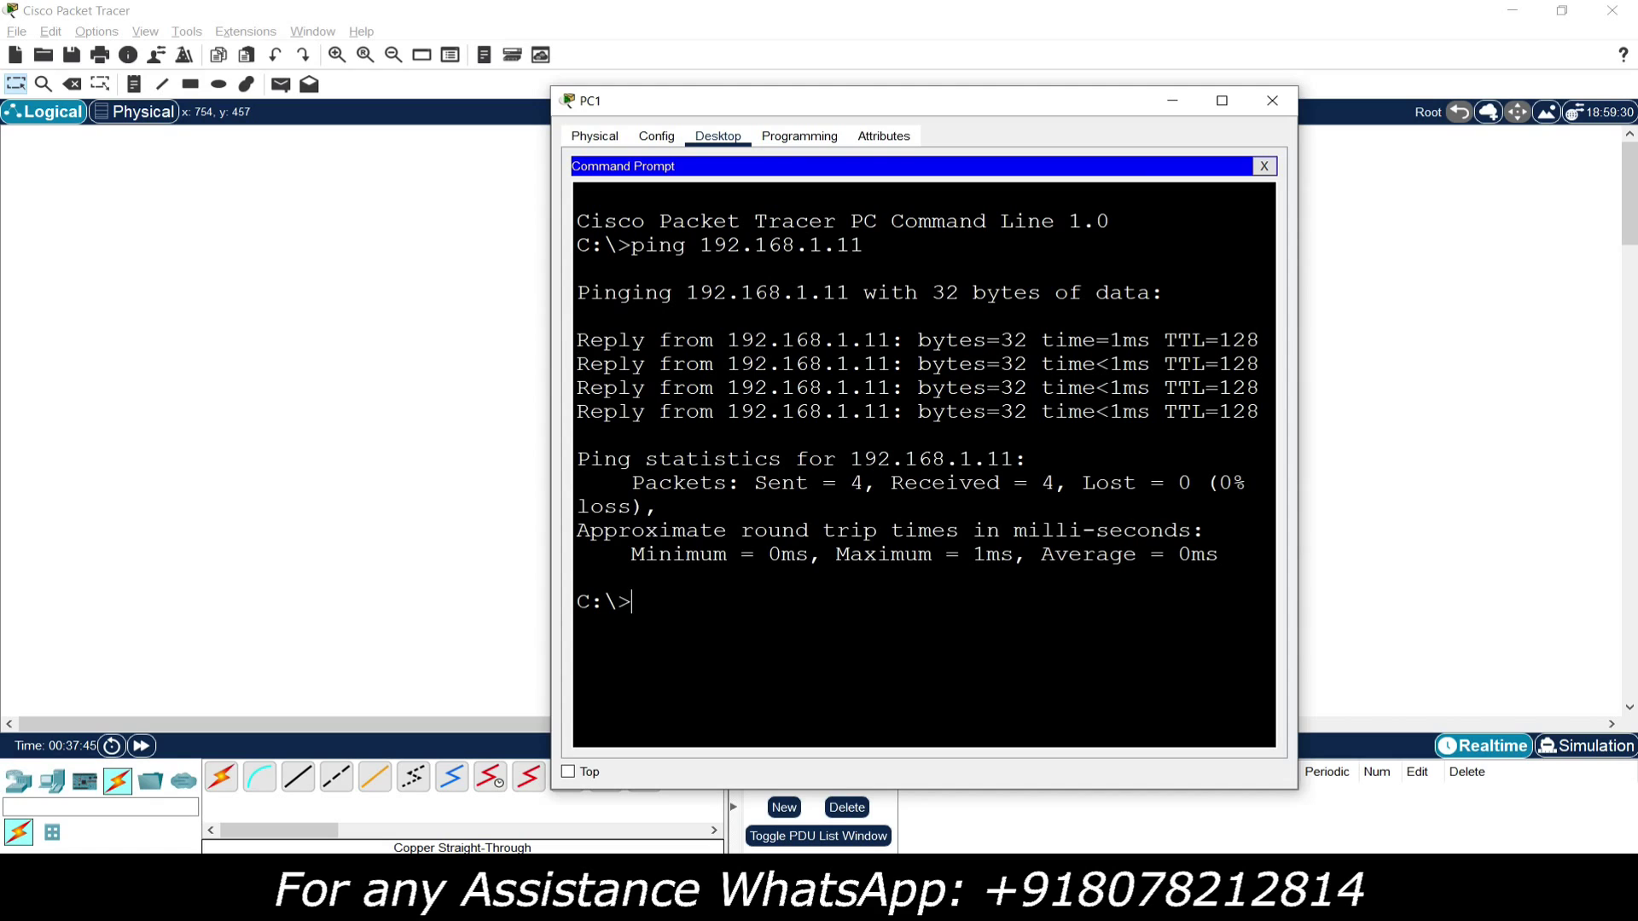
Step: Ping switch S1 at 192.168.1.12 from PC1 in a maximized window and examine the replies
{"action": "key", "text": "Up"}
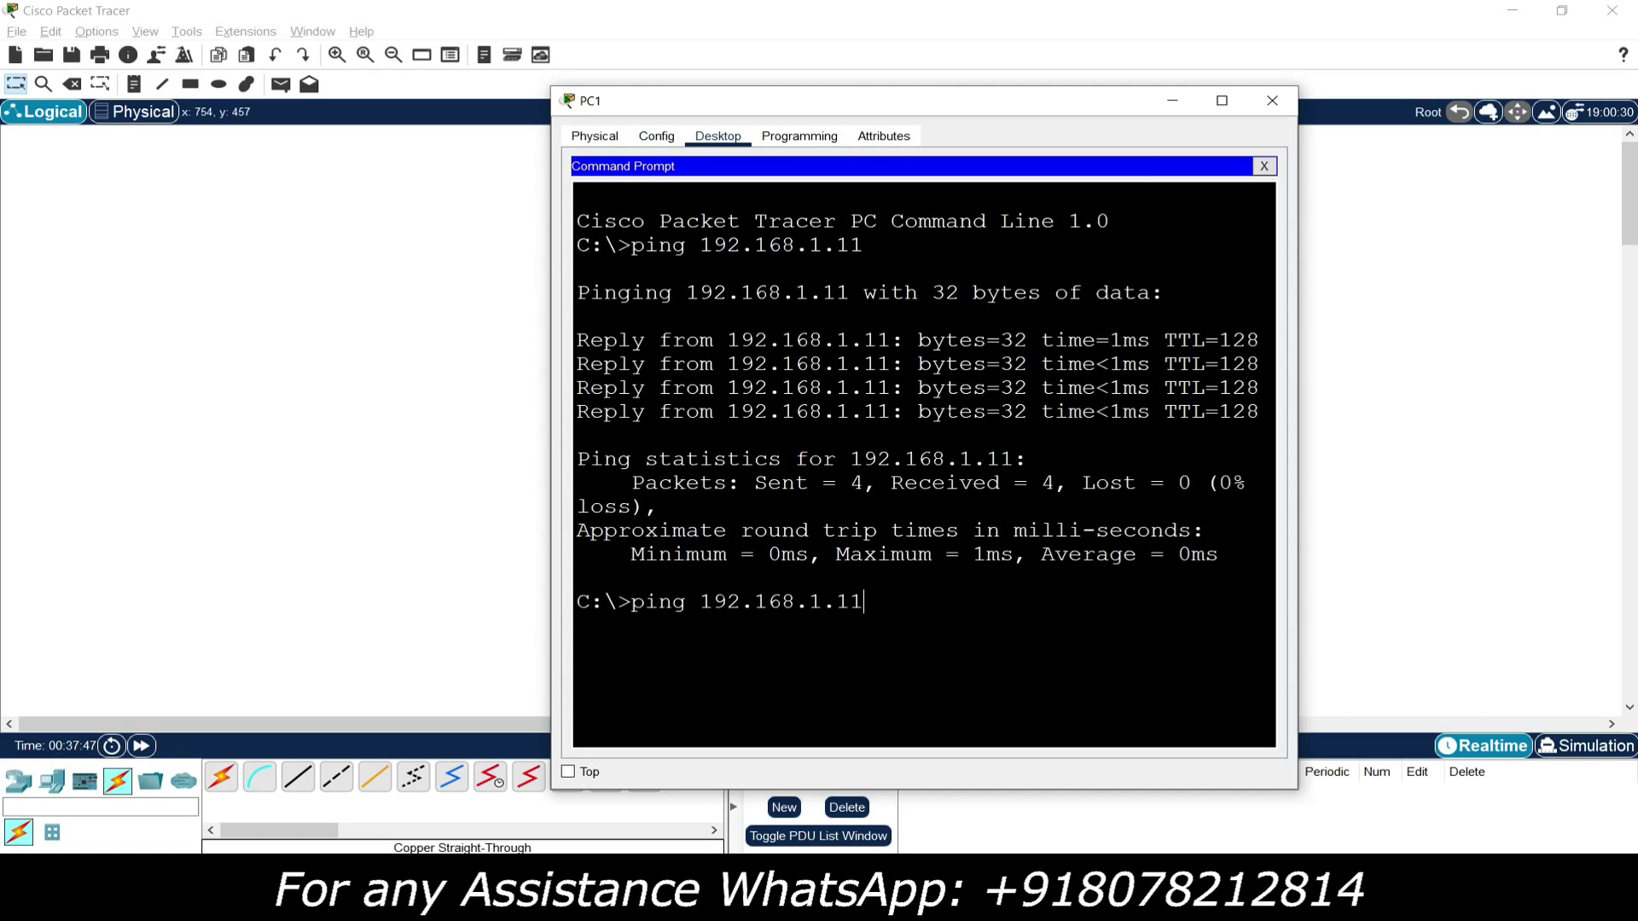
{"action": "key", "text": "BackSpace"}
{"action": "type", "text": "2"}
{"action": "key", "text": "Return"}
{"action": "left_click", "coordinate": [1222, 100]}
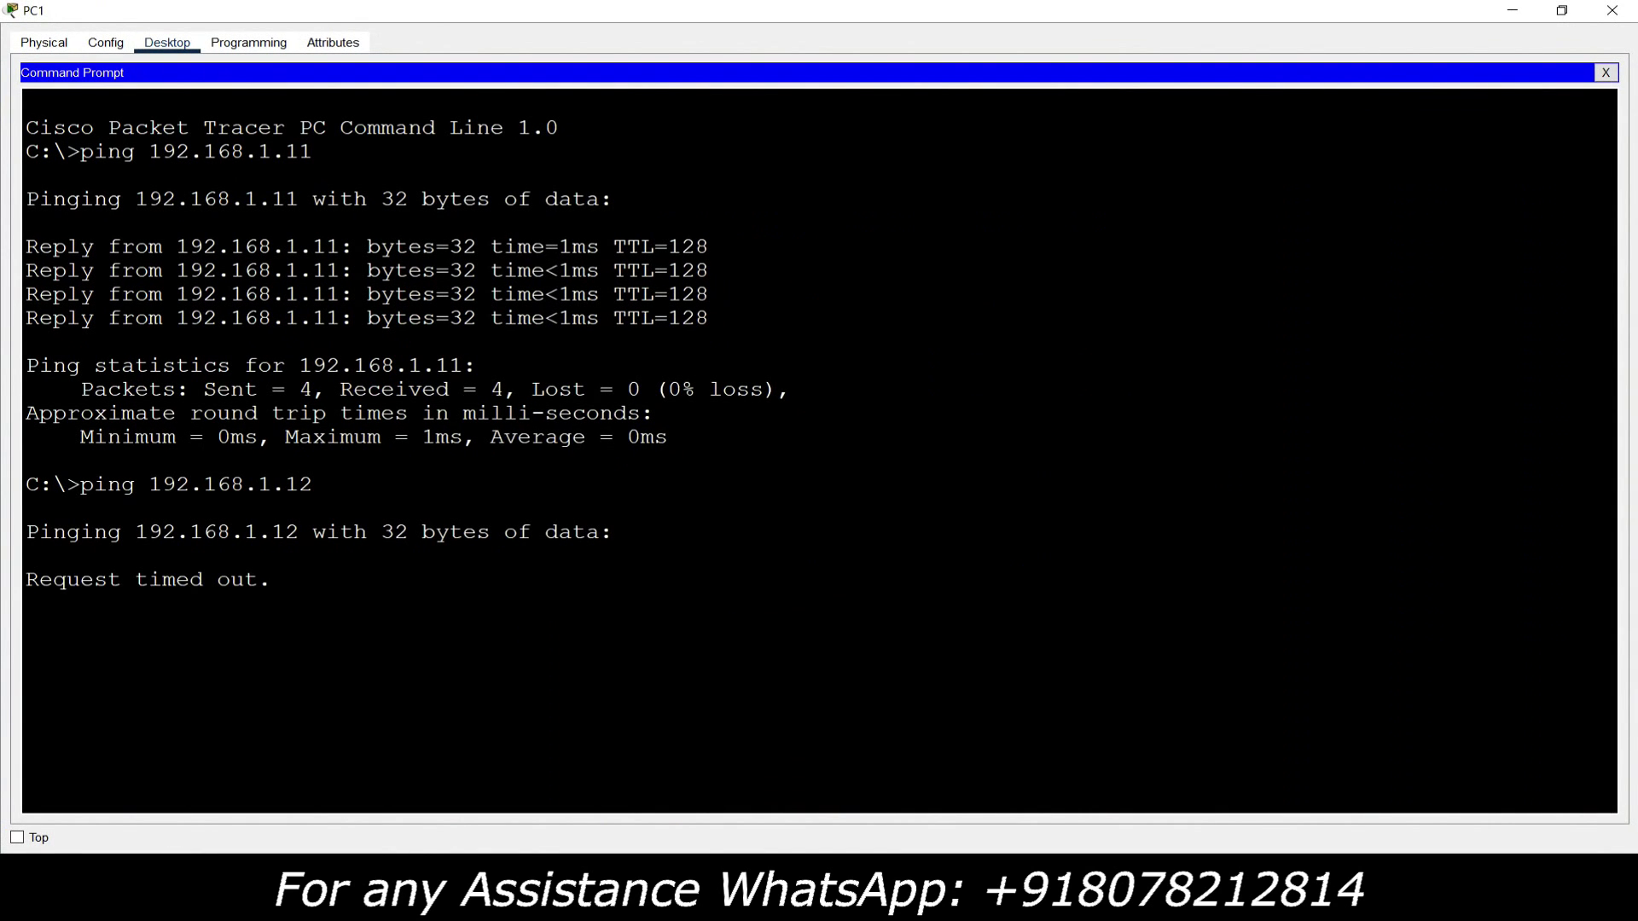
{"action": "left_click_drag", "start_coordinate": [505, 611], "coordinate": [541, 628]}
{"action": "left_click_drag", "start_coordinate": [668, 636], "coordinate": [273, 563]}
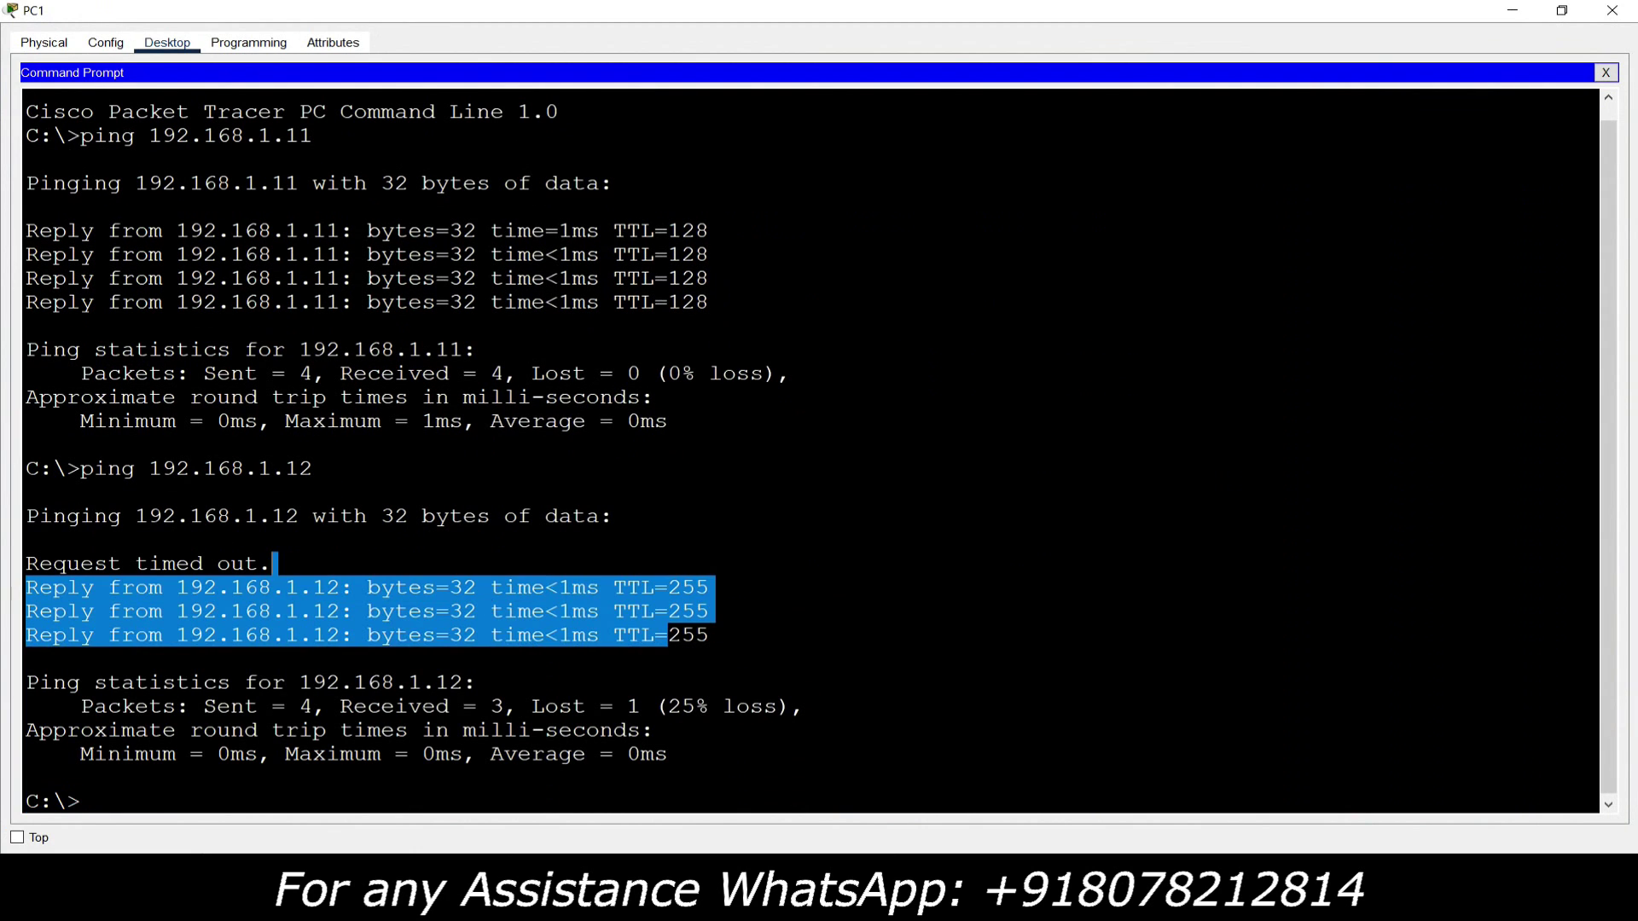
{"action": "left_click", "coordinate": [273, 564]}
Step: Ping the default gateway 192.168.1.1 from PC1 and close the PC1 window
{"action": "type", "text": "p"}
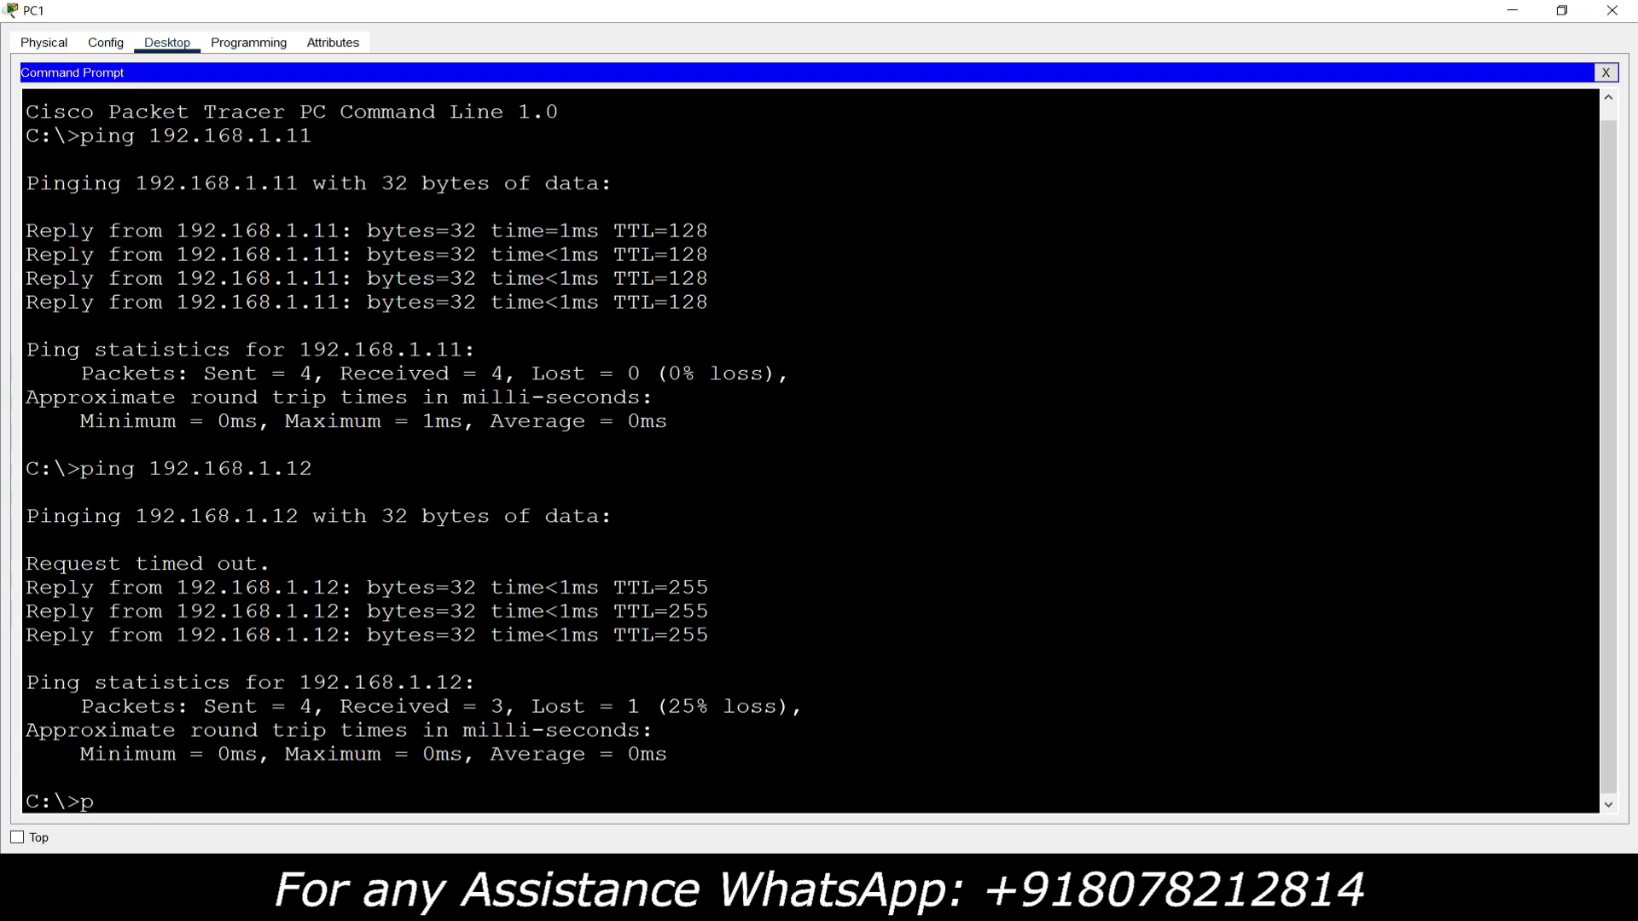
{"action": "type", "text": "ing 192.168.1.1"}
{"action": "key", "text": "Return"}
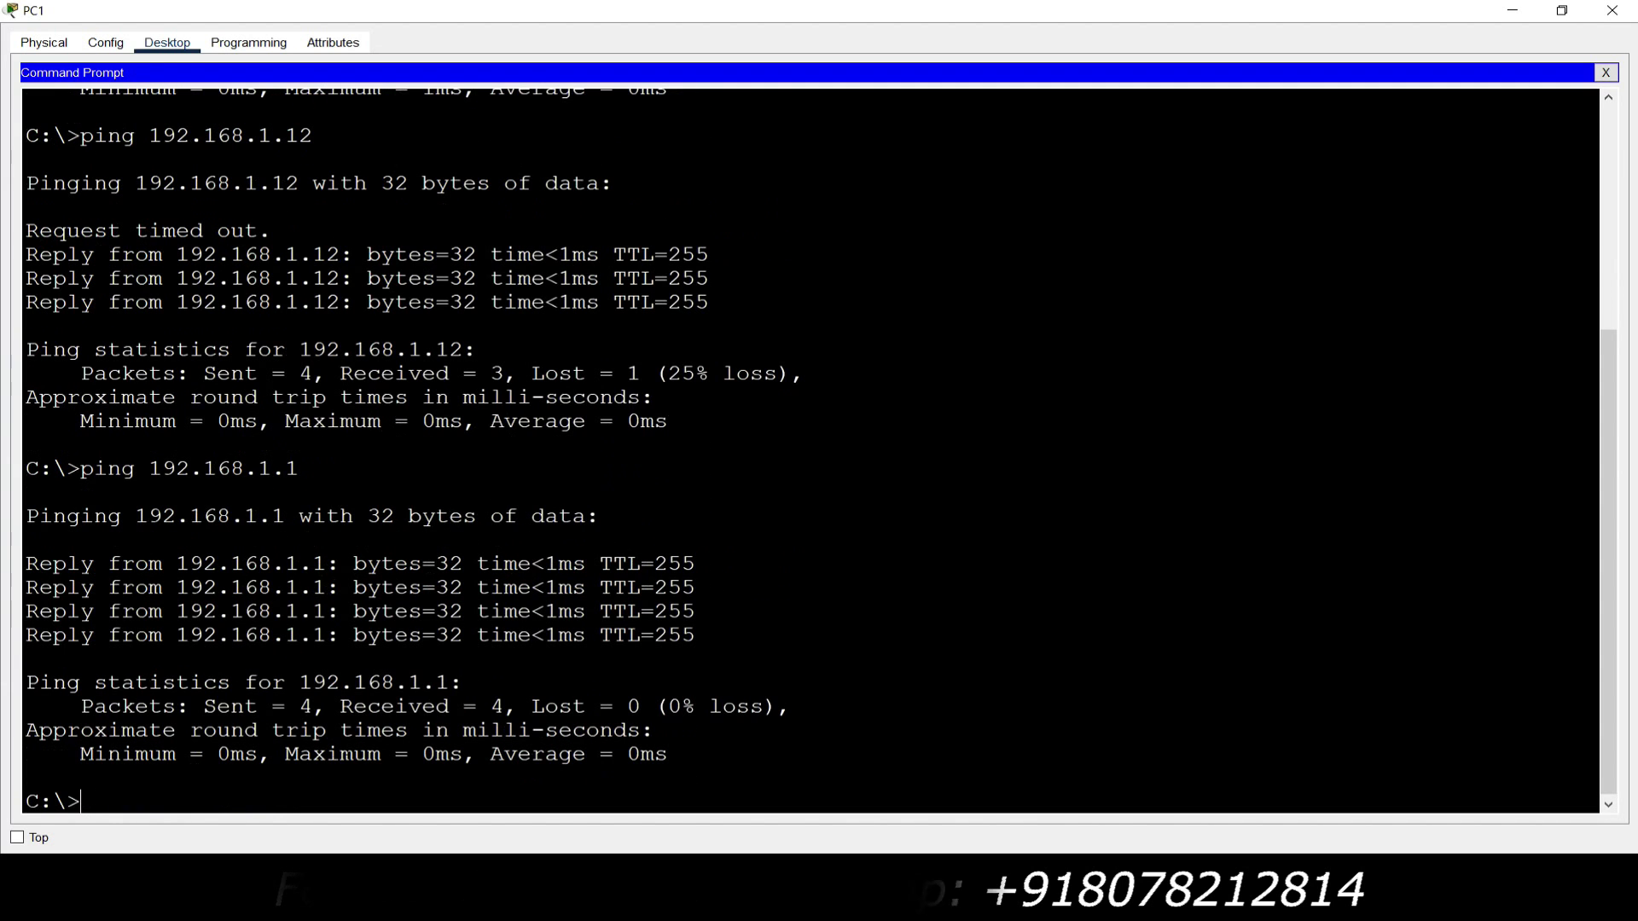
{"action": "left_click", "coordinate": [1611, 10]}
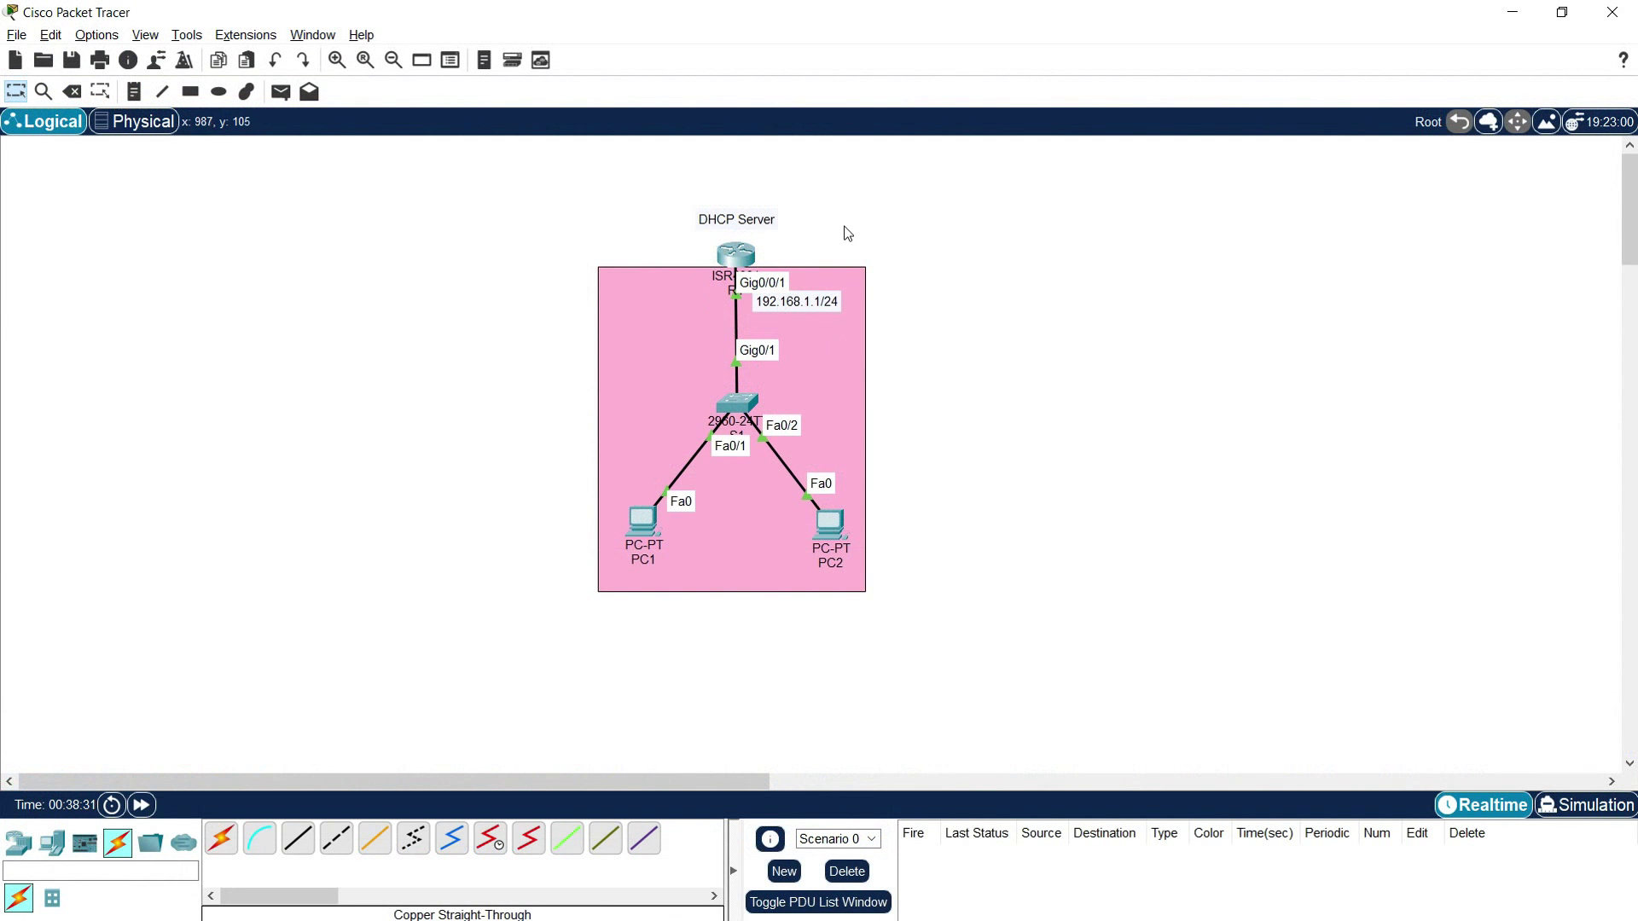
Step: Open router R1's command-line interface in a maximized window and list the available show ip dhcp options
{"action": "left_click", "coordinate": [733, 259]}
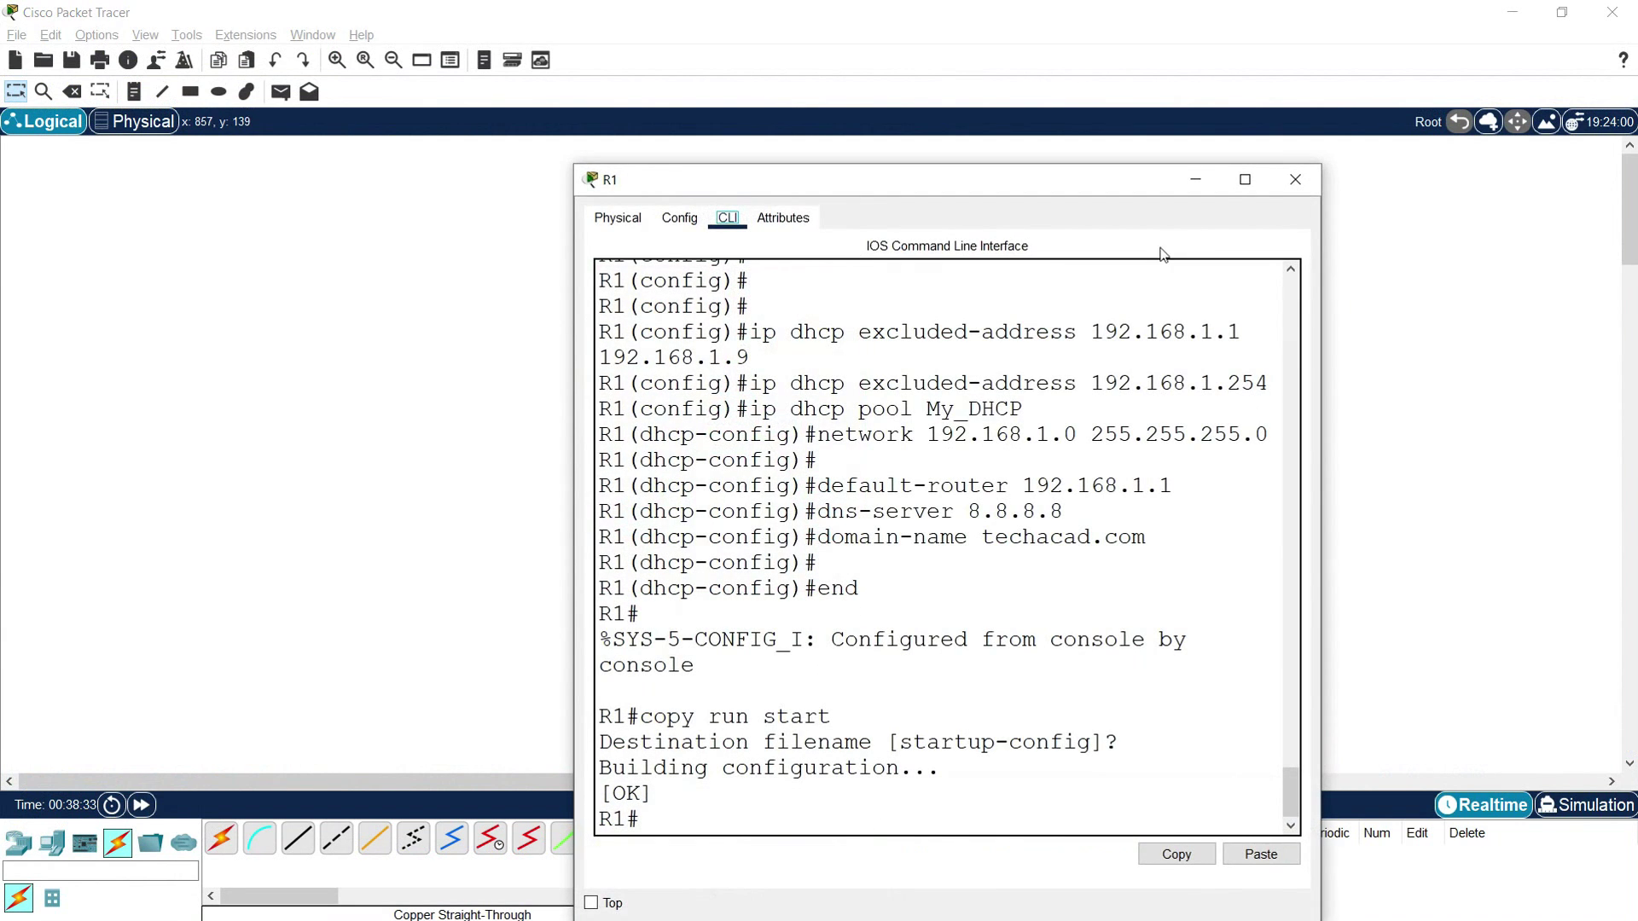
{"action": "left_click", "coordinate": [1245, 180]}
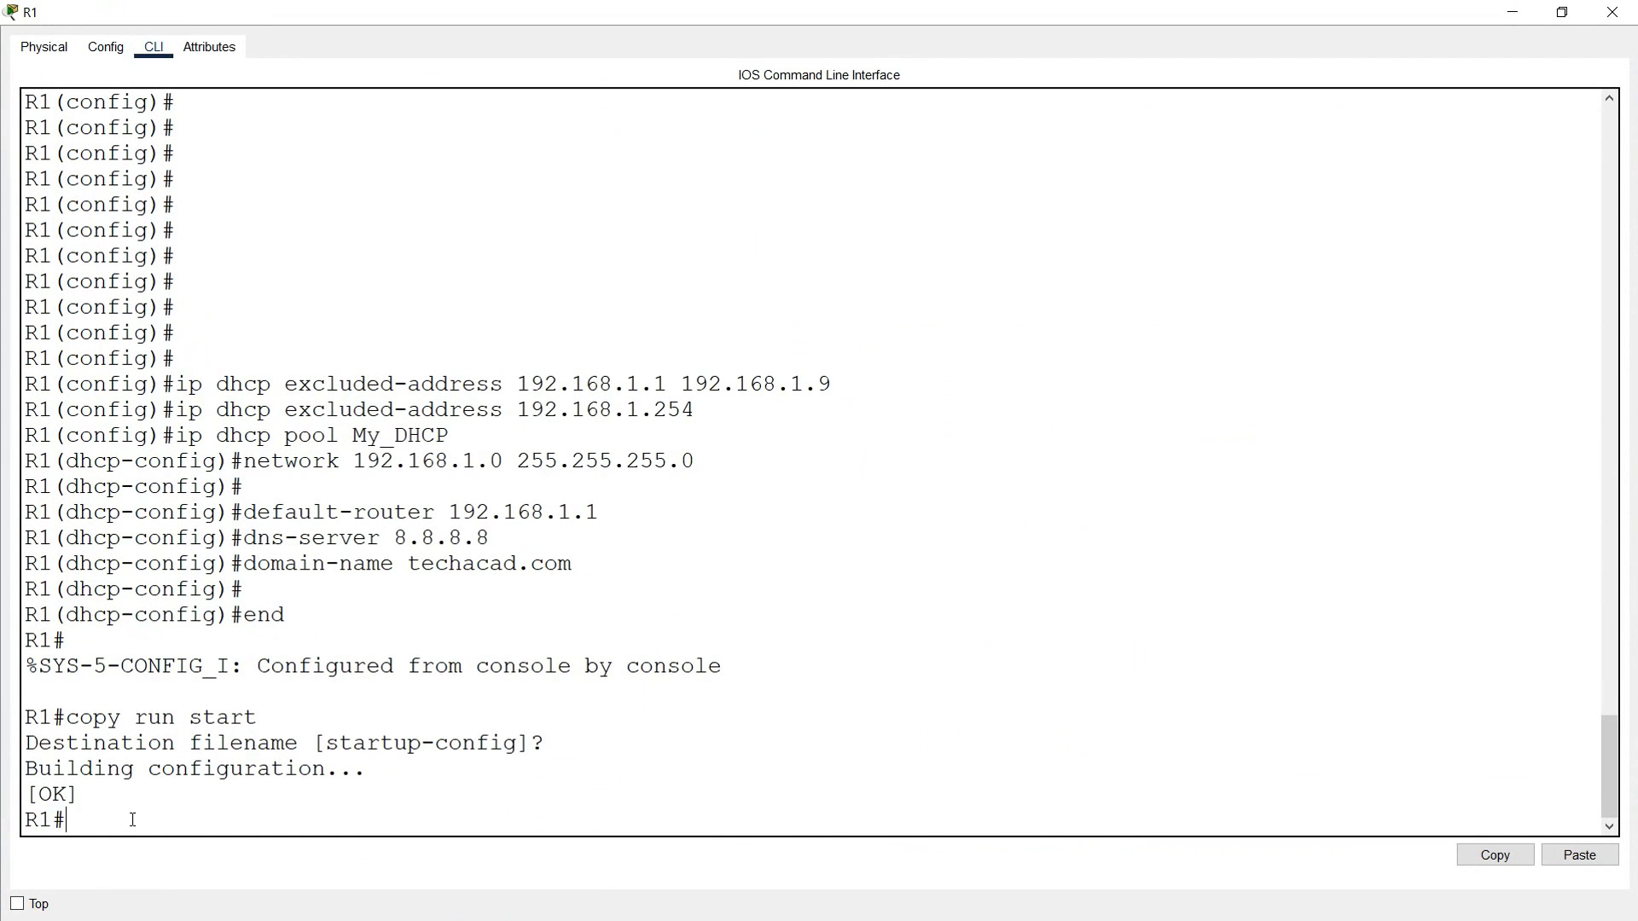
{"action": "type", "text": "show ip dhc"}
{"action": "key", "text": "Tab"}
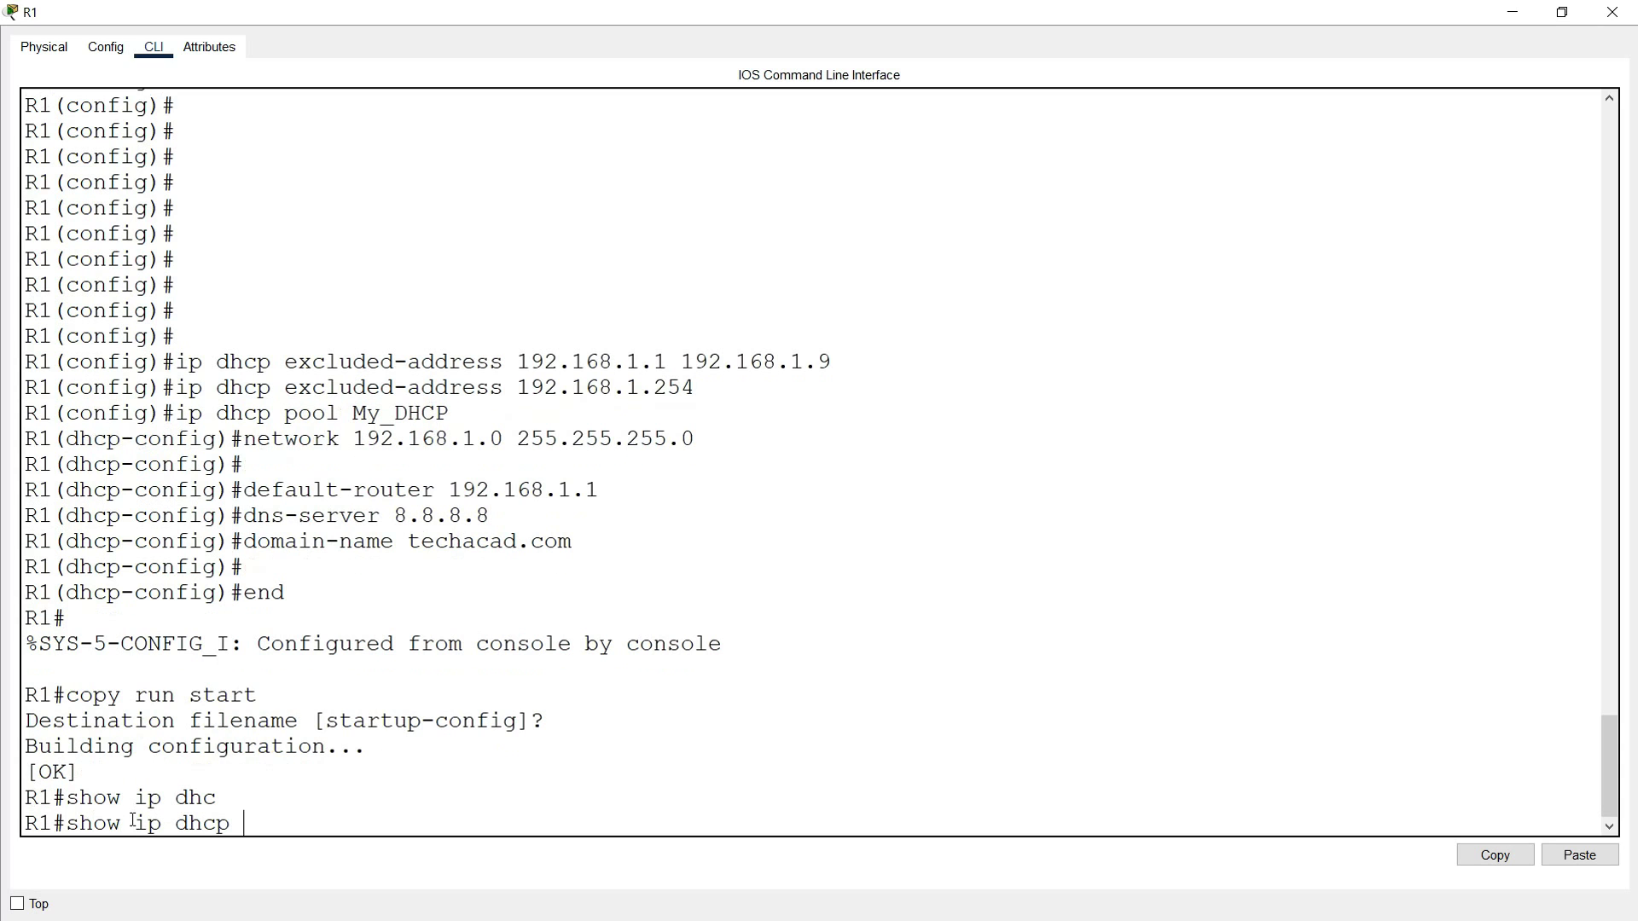
{"action": "type", "text": "?"}
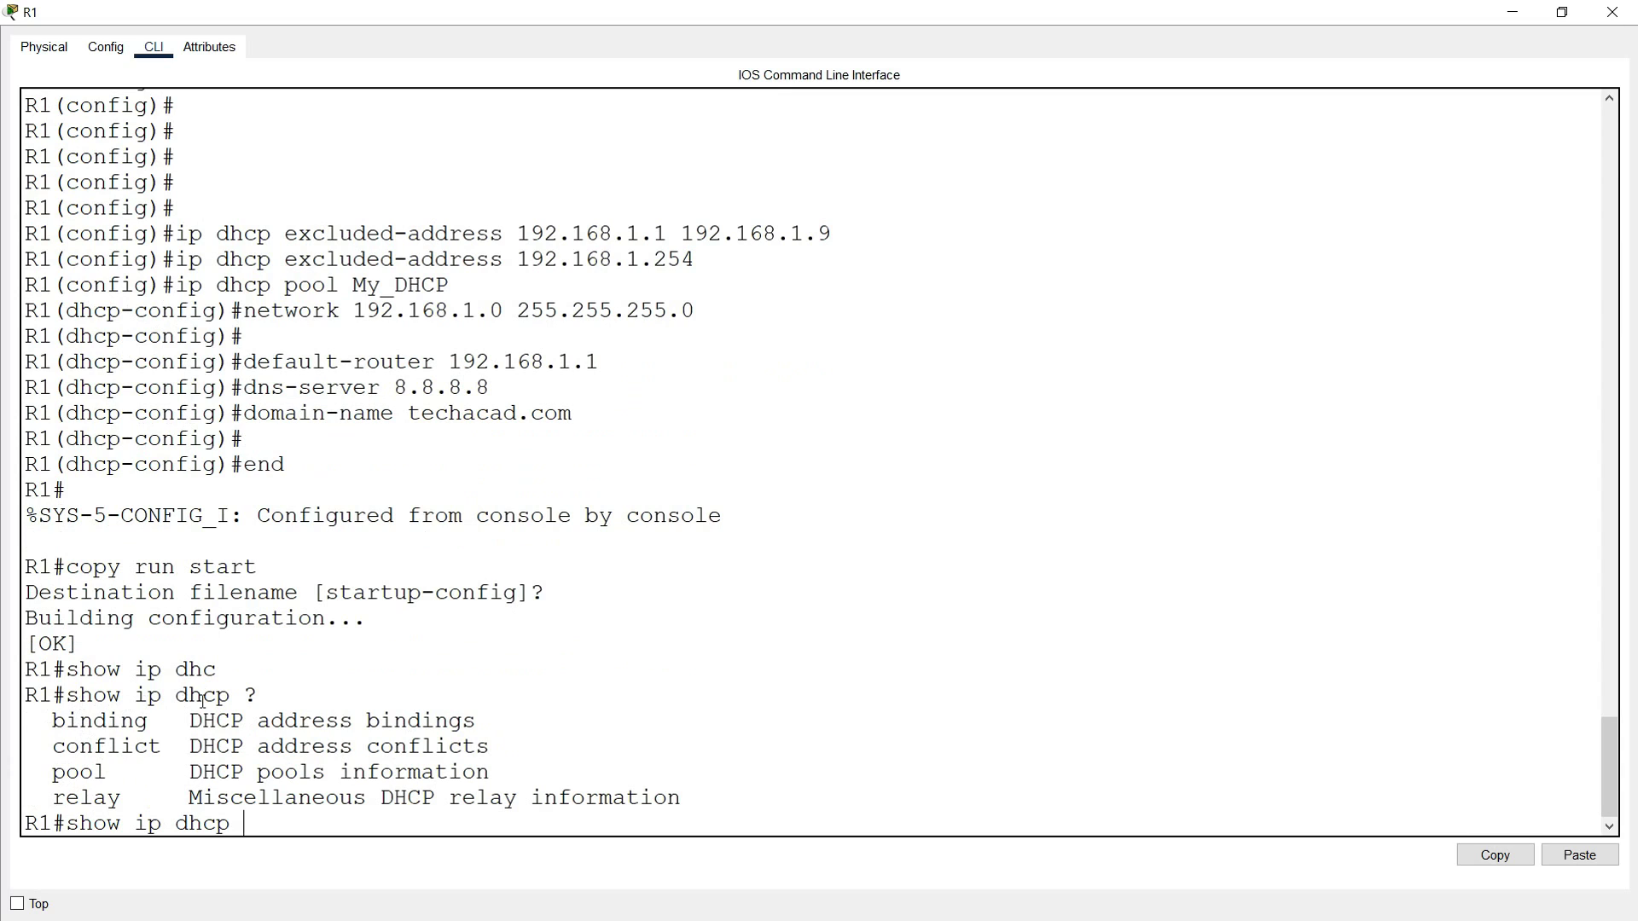
Step: Review the show ip dhcp options and run show ip dhcp binding on R1
{"action": "left_click_drag", "start_coordinate": [53, 721], "coordinate": [162, 746]}
{"action": "left_click_drag", "start_coordinate": [57, 772], "coordinate": [122, 798]}
{"action": "left_click", "coordinate": [76, 724]}
{"action": "left_click_drag", "start_coordinate": [56, 722], "coordinate": [149, 724]}
{"action": "left_click", "coordinate": [429, 825]}
{"action": "type", "text": "binding"}
{"action": "key", "text": "Return"}
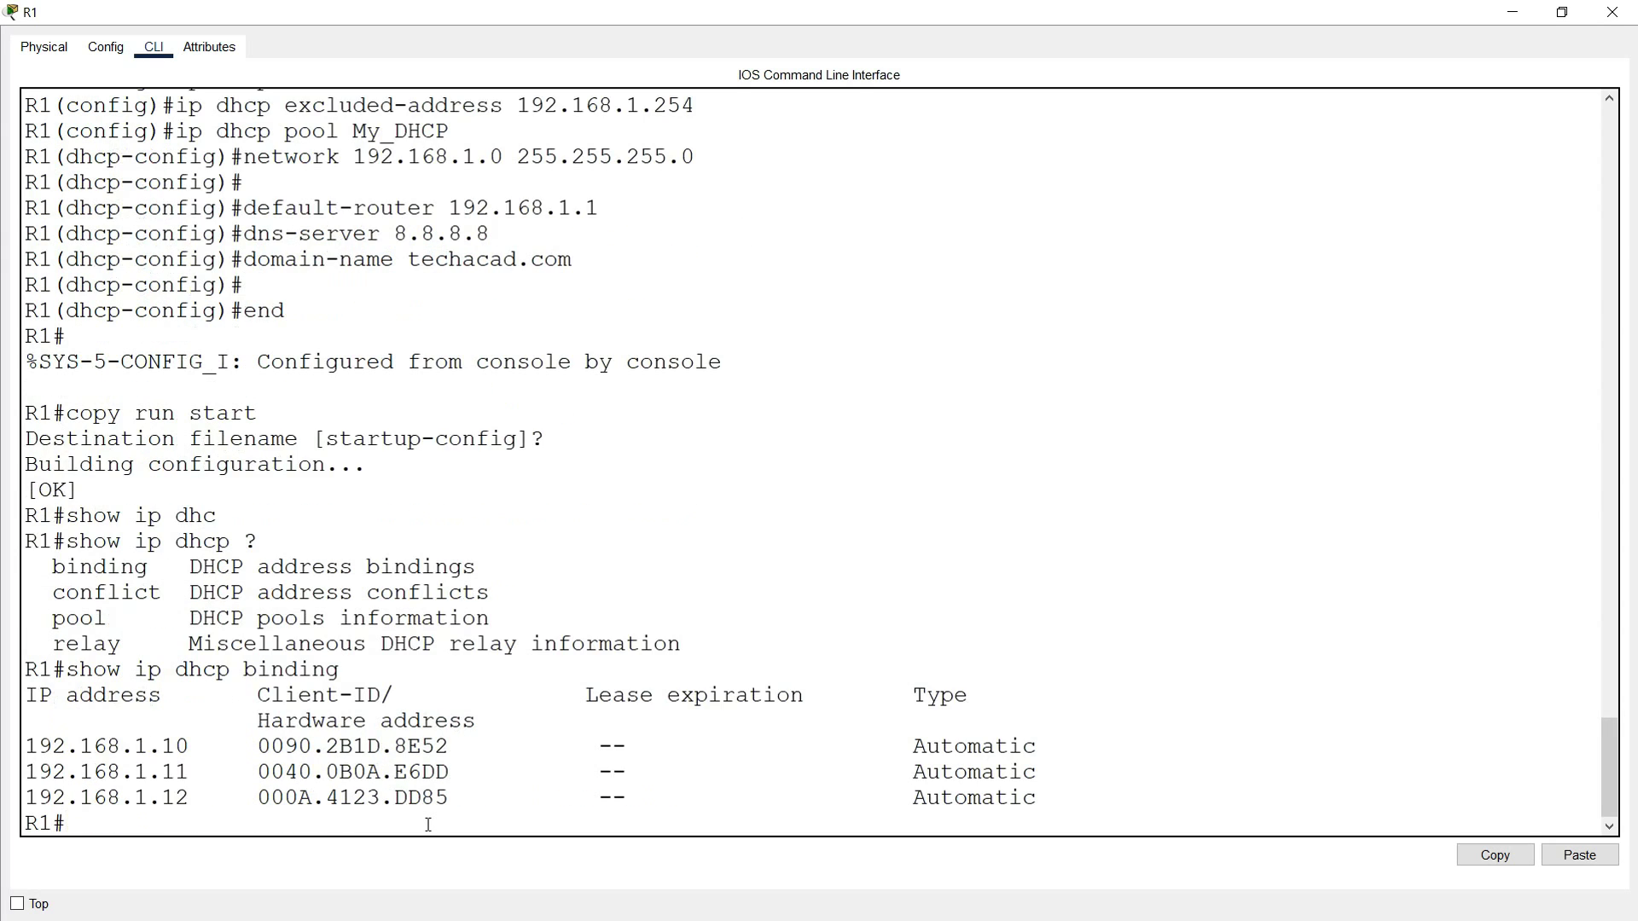
Step: Examine the leased IP addresses and their client hardware addresses in R1's DHCP binding table
{"action": "left_click_drag", "start_coordinate": [26, 747], "coordinate": [443, 751]}
{"action": "left_click", "coordinate": [443, 750]}
{"action": "left_click_drag", "start_coordinate": [261, 747], "coordinate": [449, 747]}
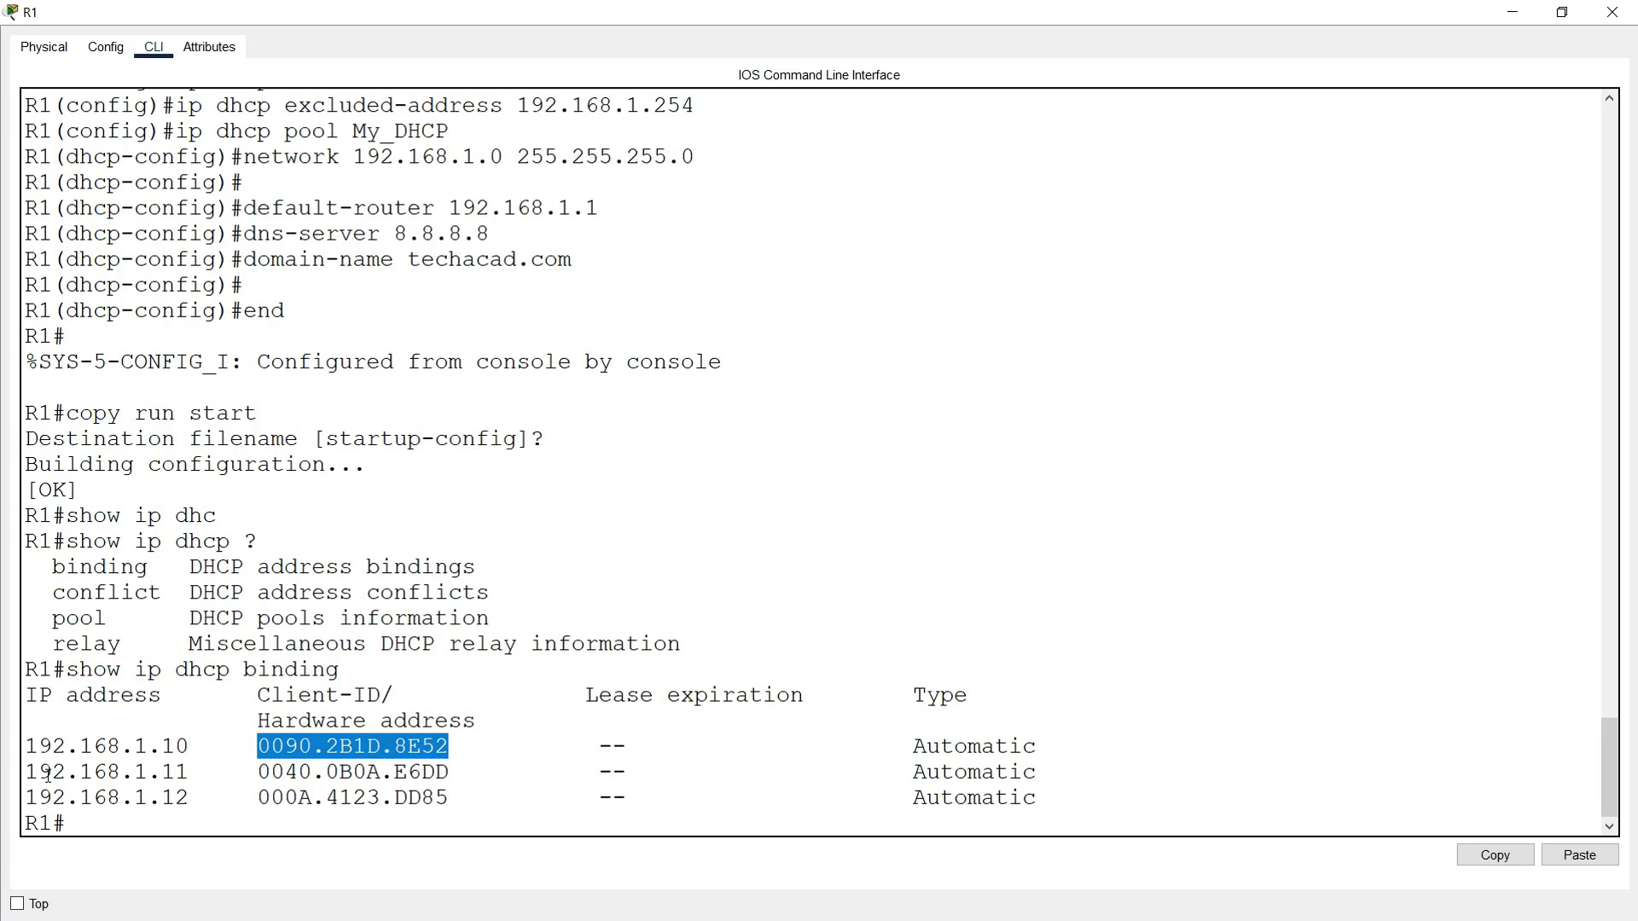
{"action": "left_click_drag", "start_coordinate": [256, 772], "coordinate": [453, 775]}
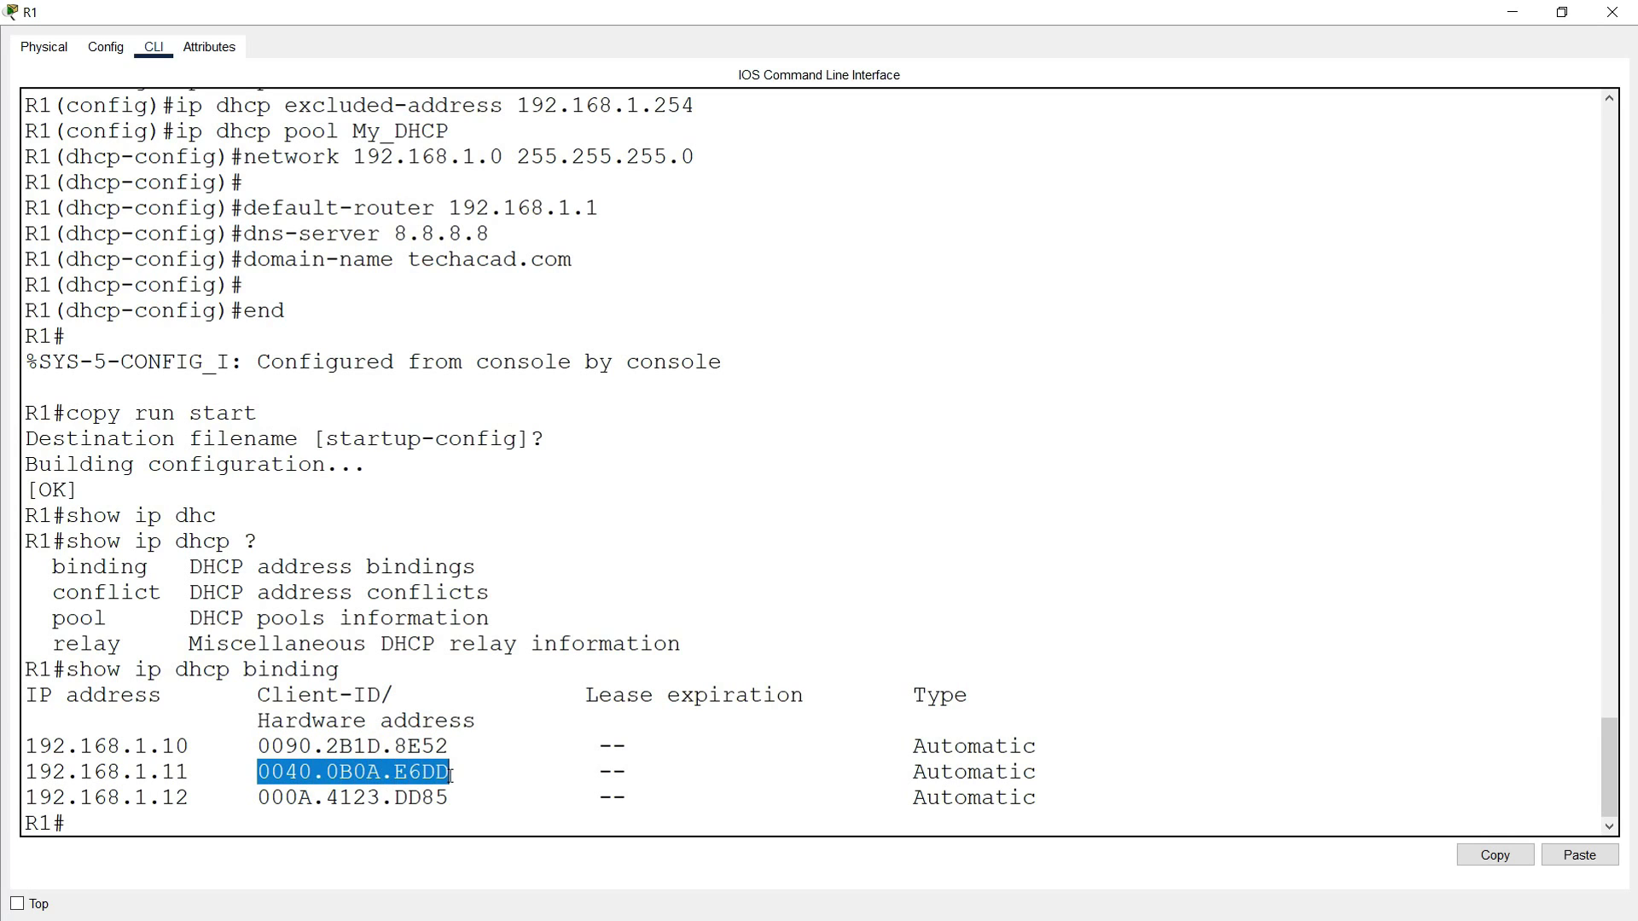
{"action": "left_click_drag", "start_coordinate": [259, 697], "coordinate": [393, 698]}
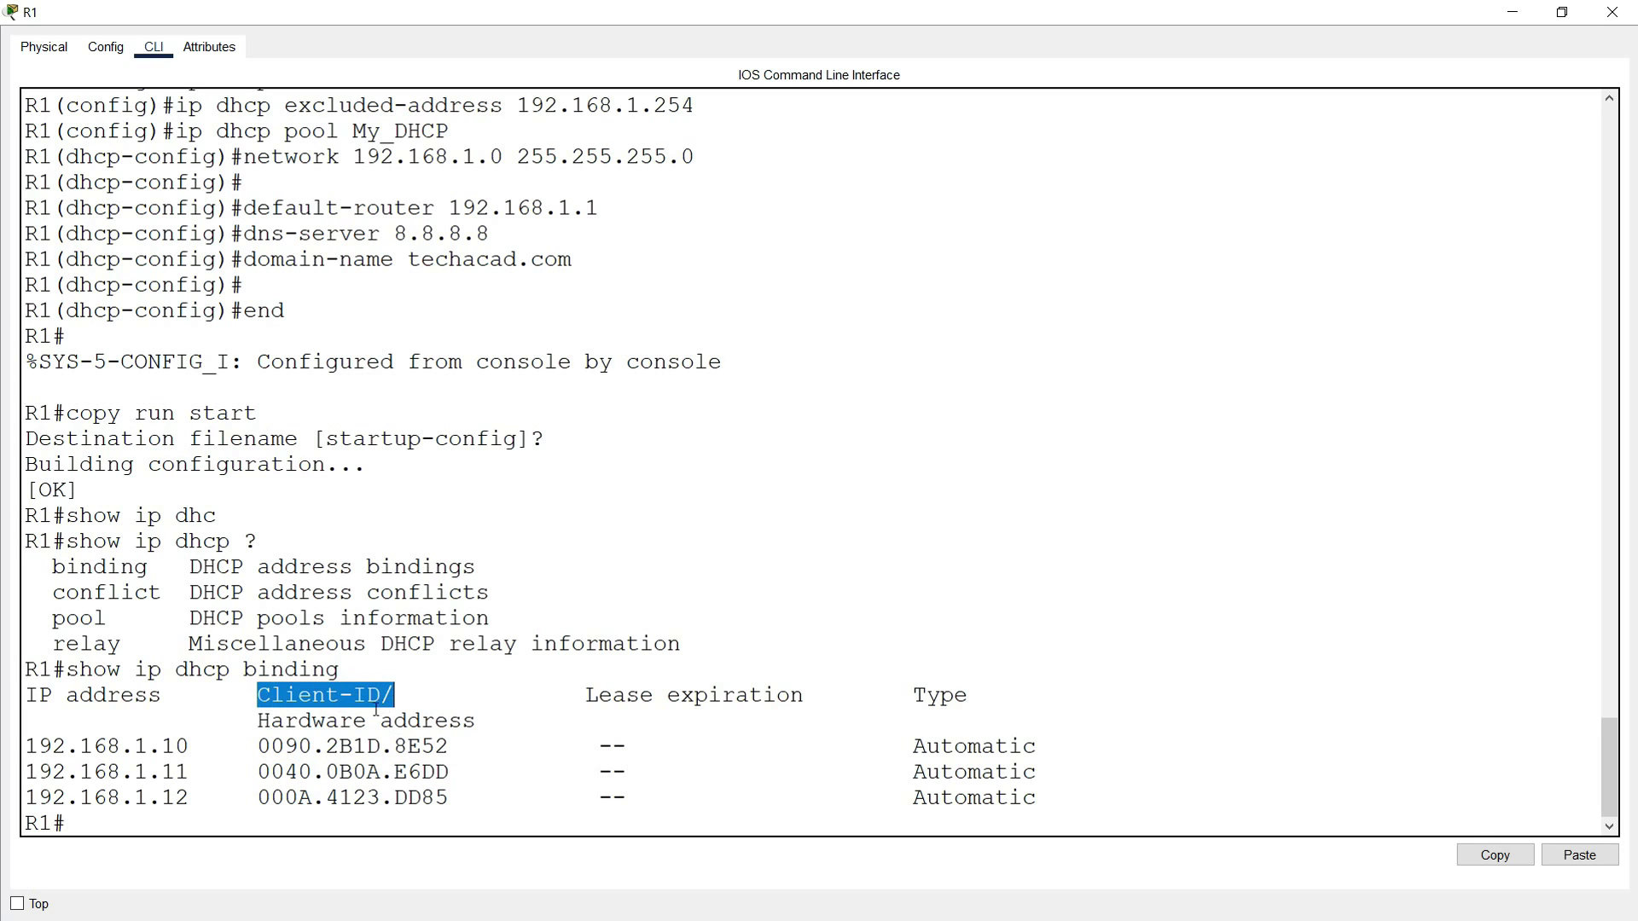
Step: Examine the hardware address and IP address of the last entry in R1's DHCP binding table
{"action": "left_click_drag", "start_coordinate": [133, 772], "coordinate": [455, 797]}
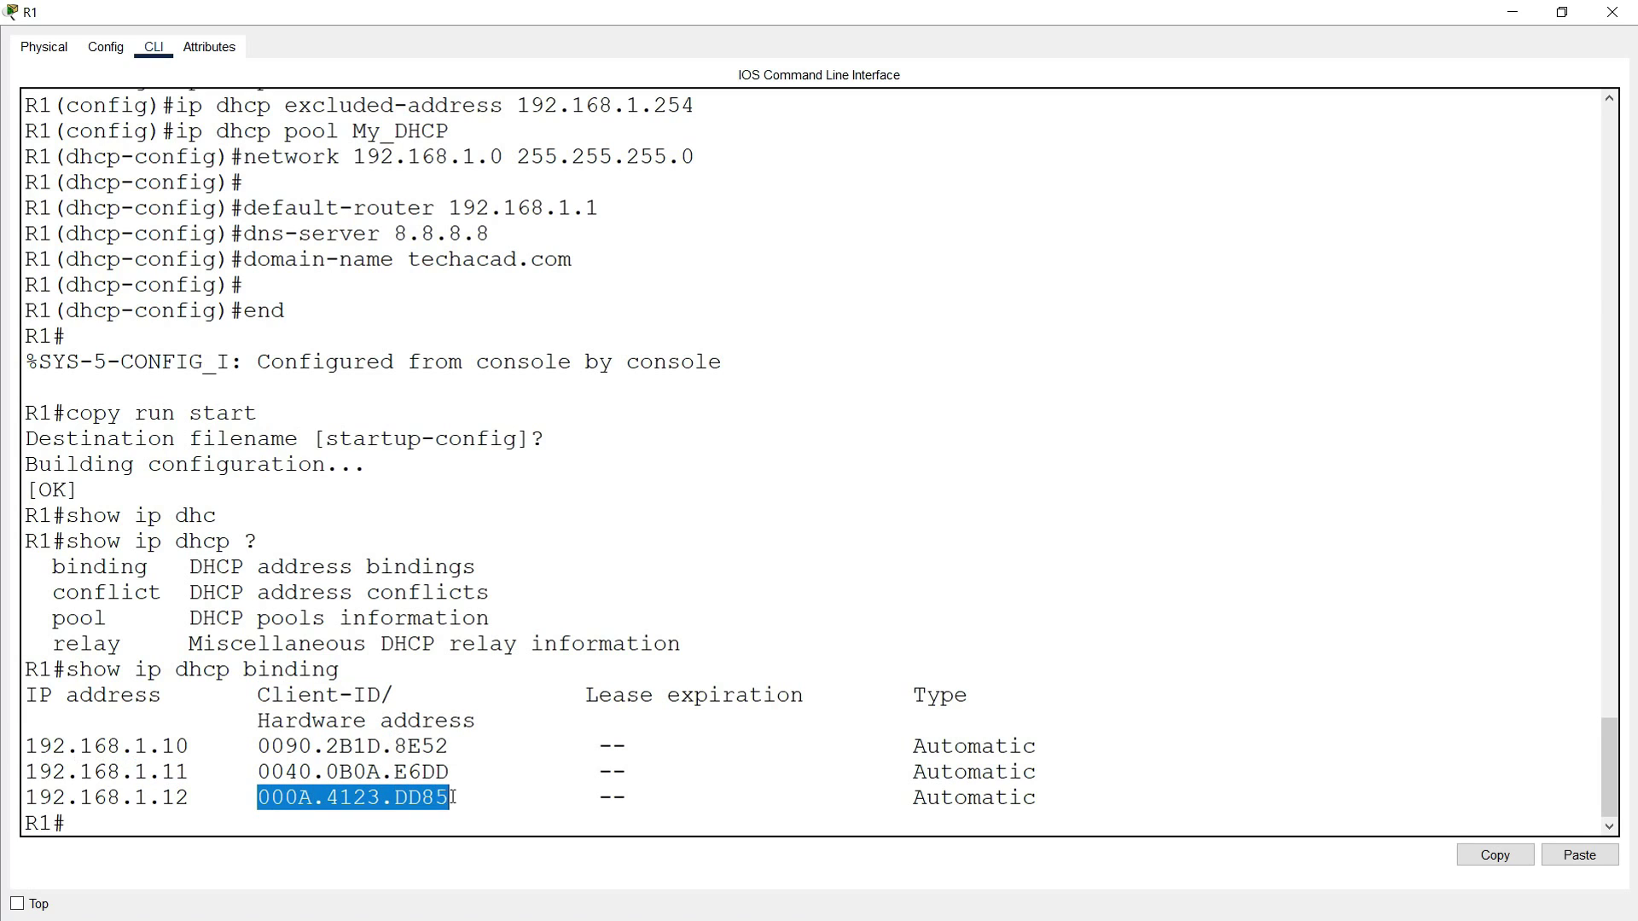
{"action": "left_click_drag", "start_coordinate": [198, 795], "coordinate": [23, 797]}
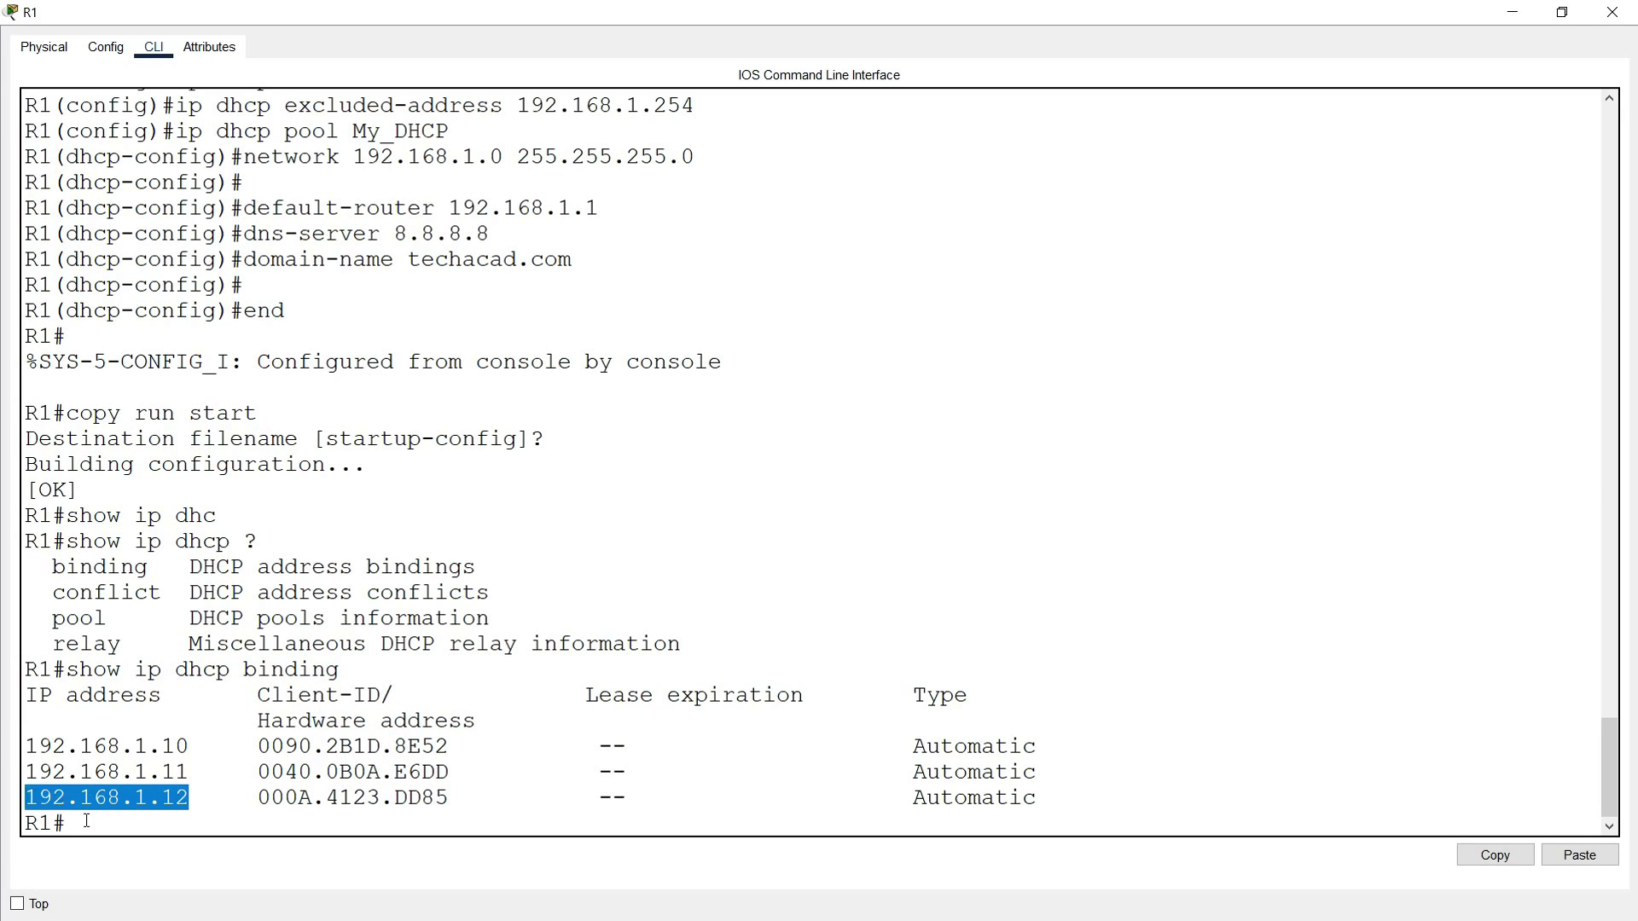
{"action": "left_click", "coordinate": [188, 816]}
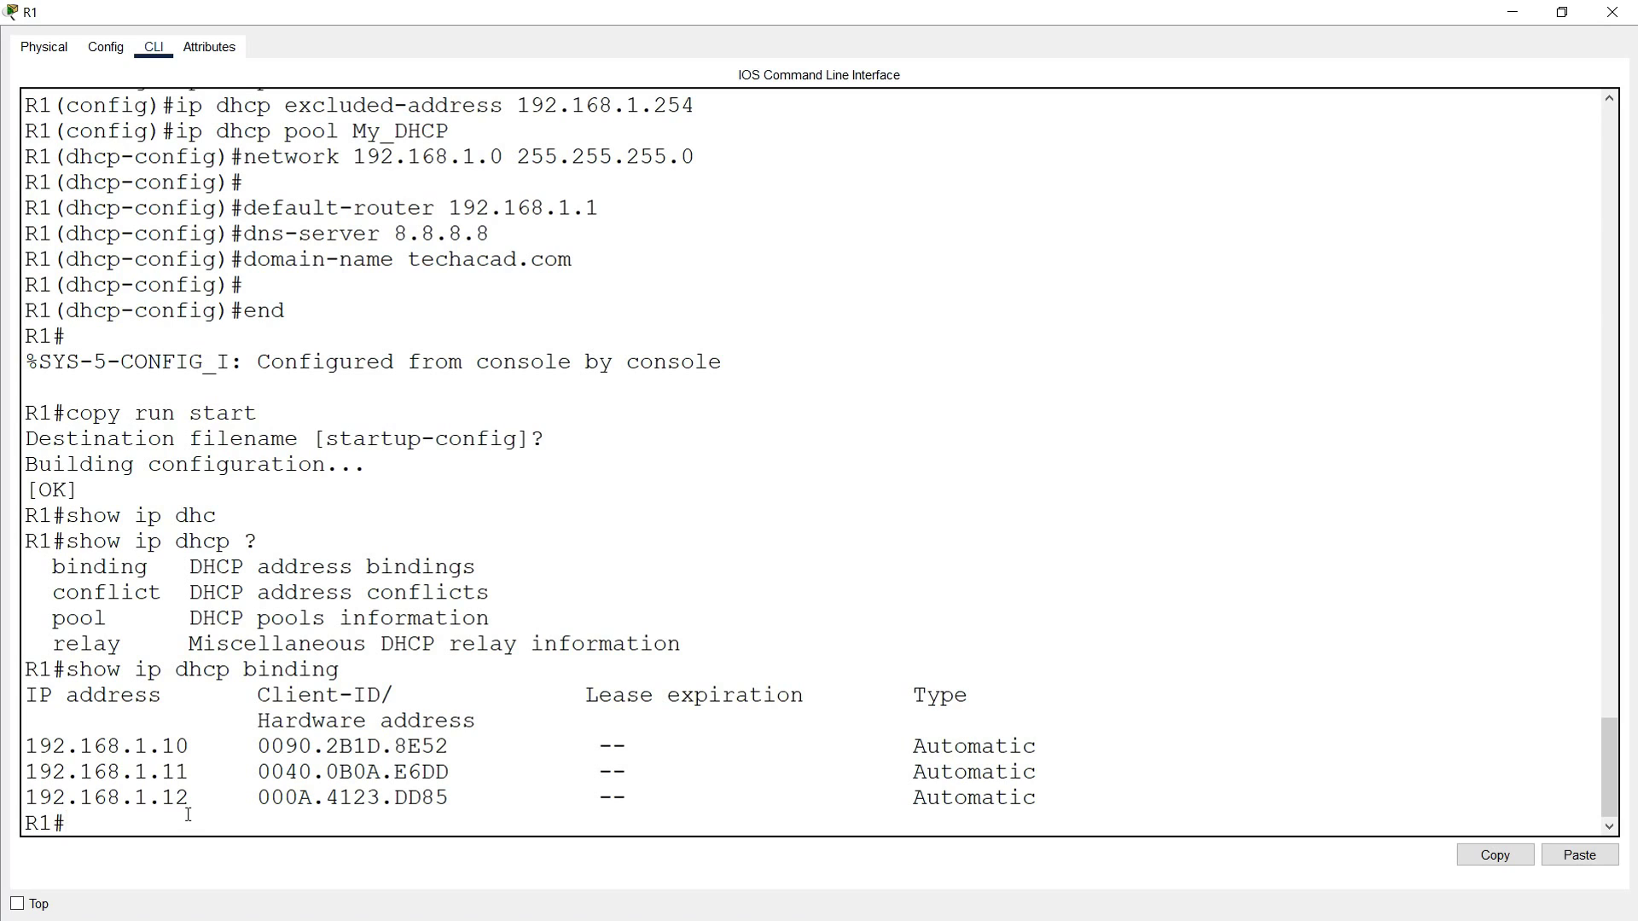
Step: Run show ip dhcp conflict on R1 to check for DHCP address conflicts
{"action": "key", "text": "Up"}
{"action": "key", "text": "BackSpace"}
{"action": "key", "text": "BackSpace"}
{"action": "key", "text": "BackSpace"}
{"action": "key", "text": "BackSpace"}
{"action": "key", "text": "BackSpace"}
{"action": "key", "text": "BackSpace"}
{"action": "key", "text": "BackSpace"}
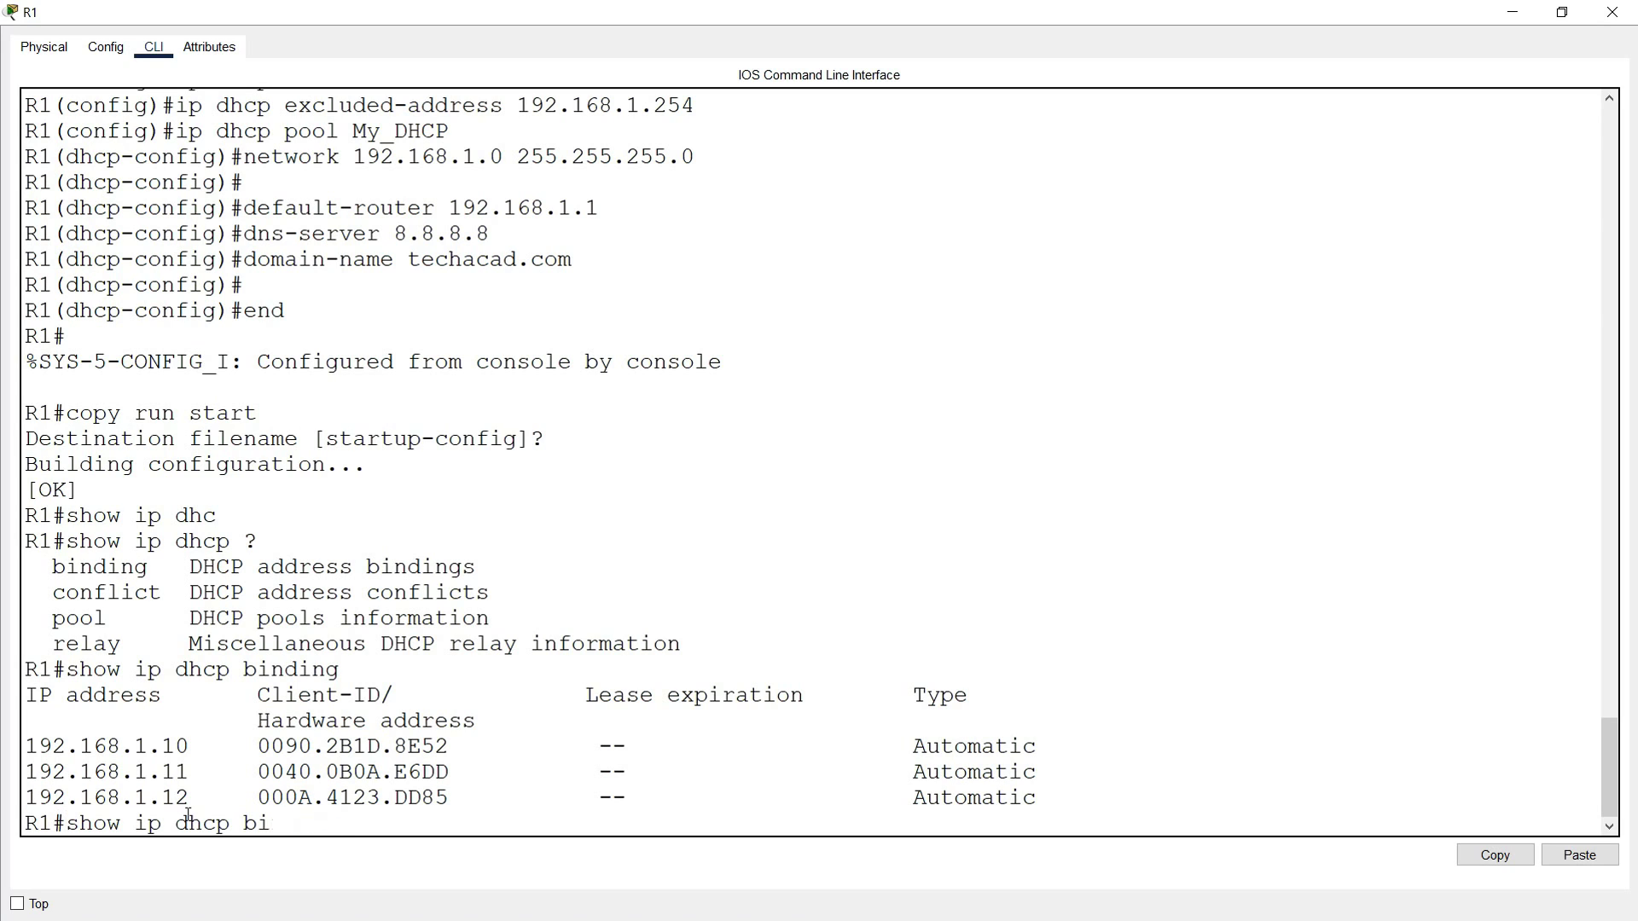
{"action": "type", "text": "conflict"}
{"action": "key", "text": "Return"}
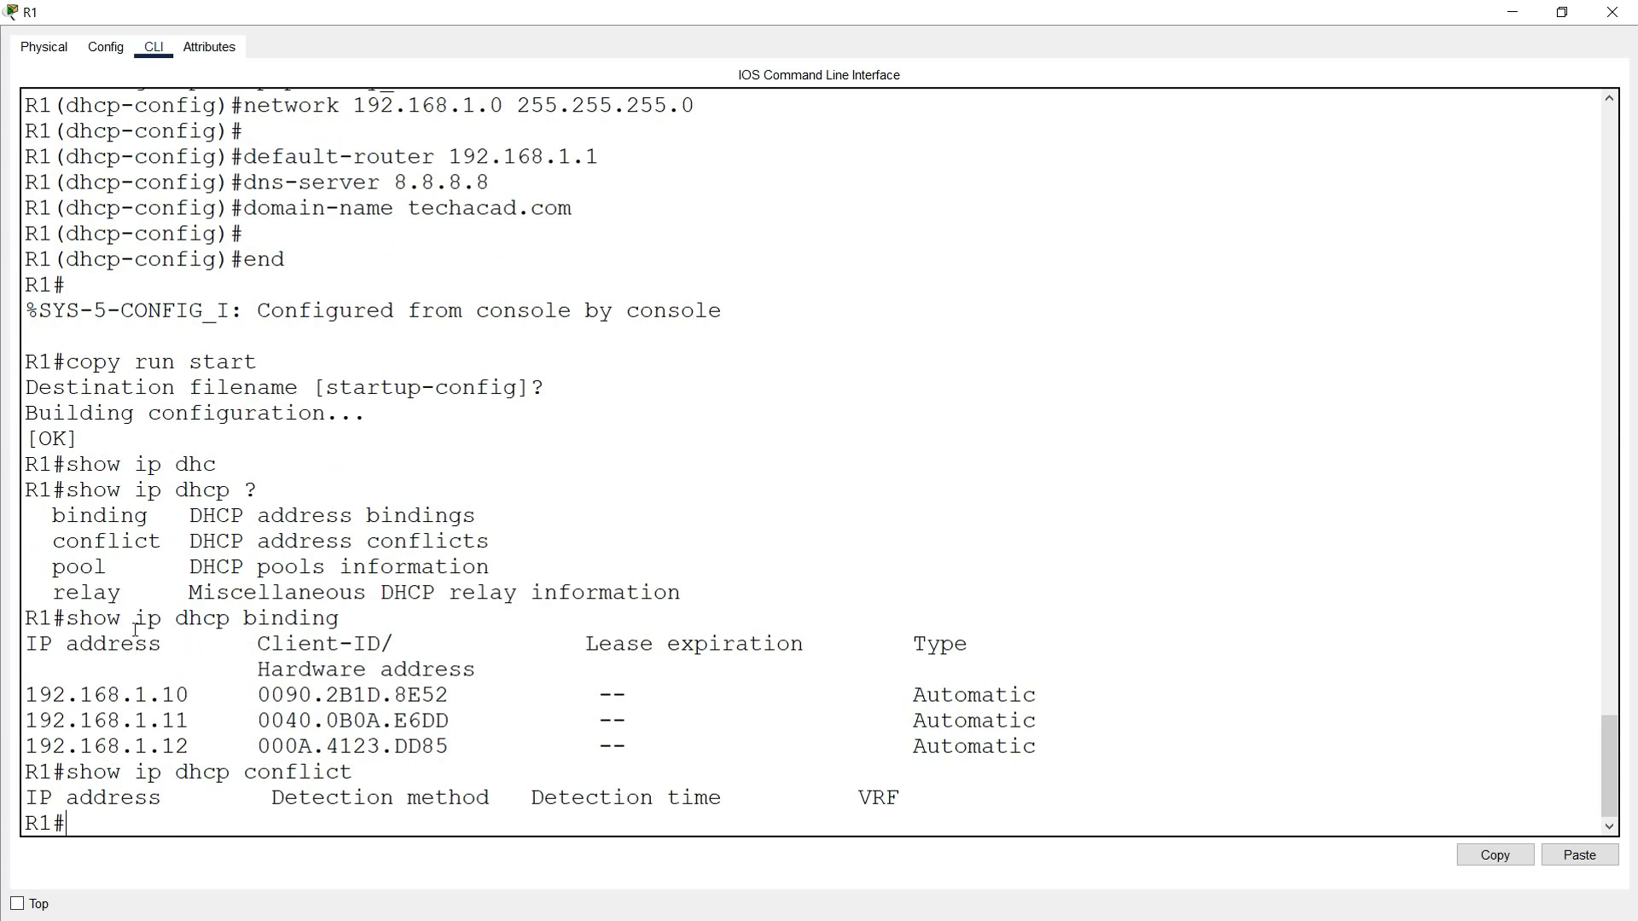
Step: Run show ip dhcp pool on R1 to display the DHCP pool information
{"action": "type", "text": "show ip dhcp"}
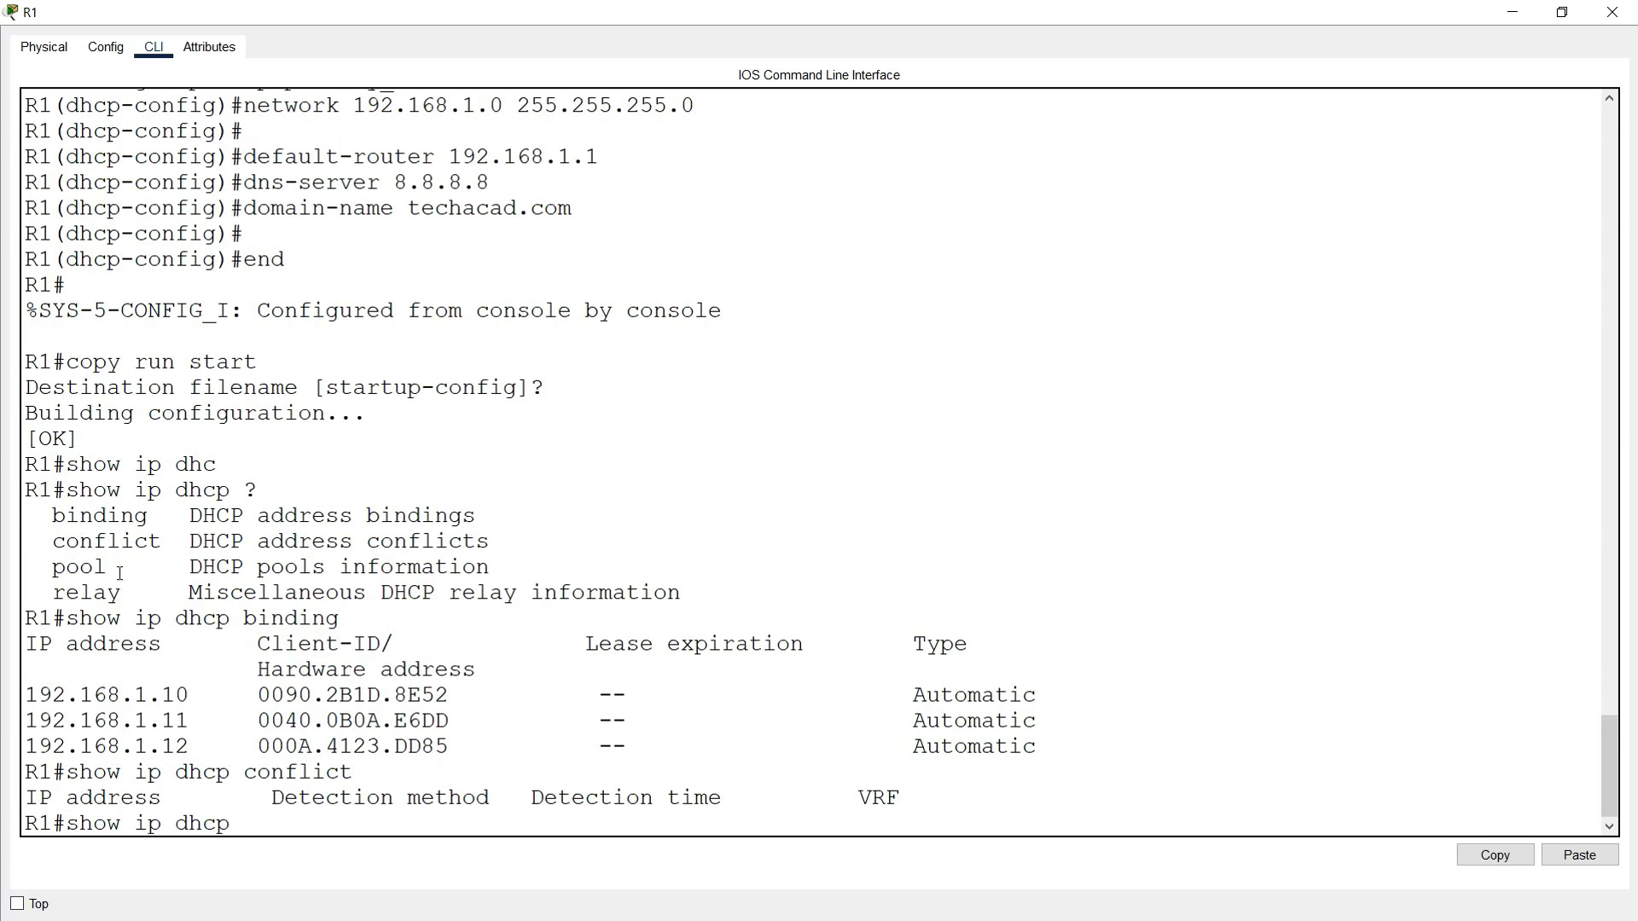
{"action": "type", "text": " pool"}
{"action": "key", "text": "Return"}
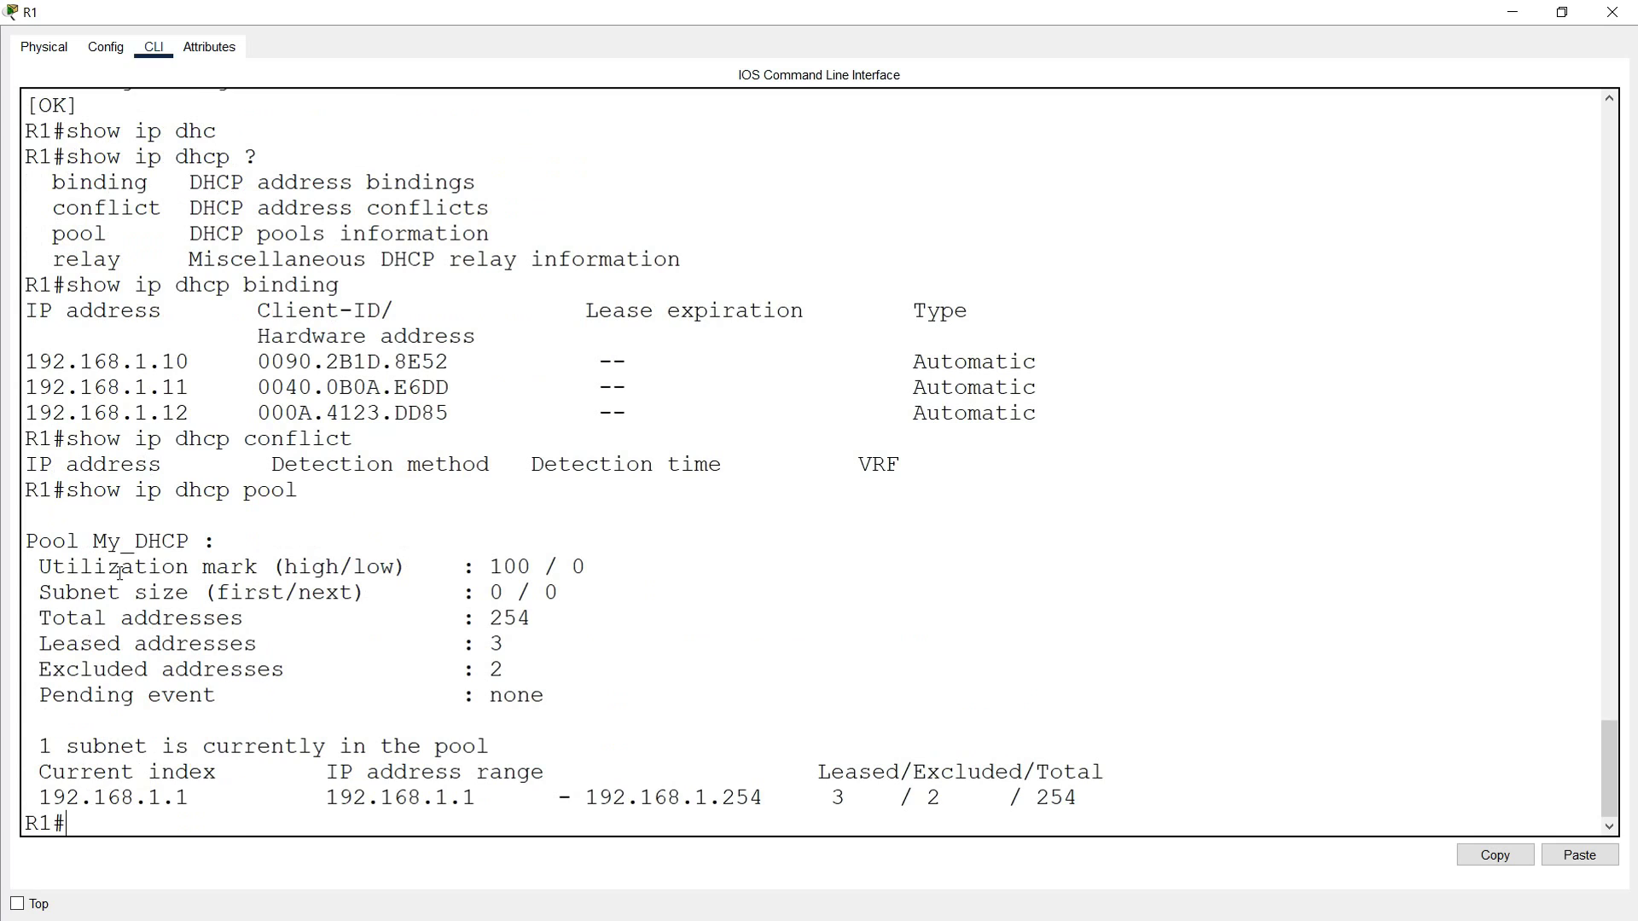
Step: Examine the total, leased and excluded addresses of pool My_DHCP and compare the leases with the binding table
{"action": "left_click_drag", "start_coordinate": [7, 614], "coordinate": [531, 616]}
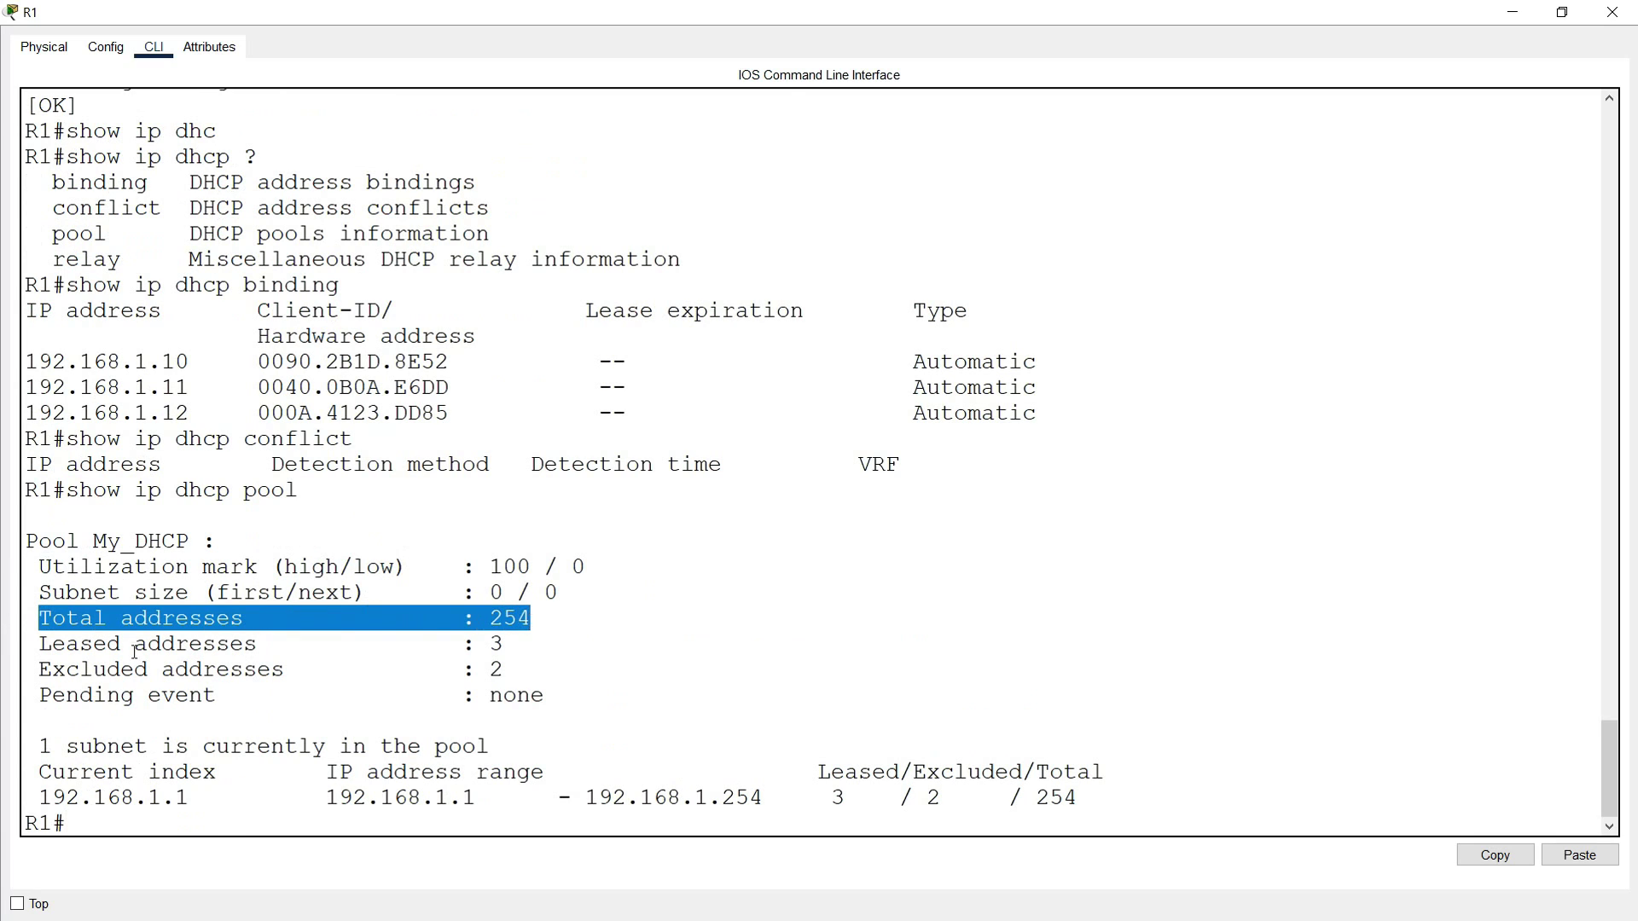
{"action": "left_click_drag", "start_coordinate": [37, 648], "coordinate": [505, 644]}
{"action": "left_click_drag", "start_coordinate": [31, 362], "coordinate": [1038, 414]}
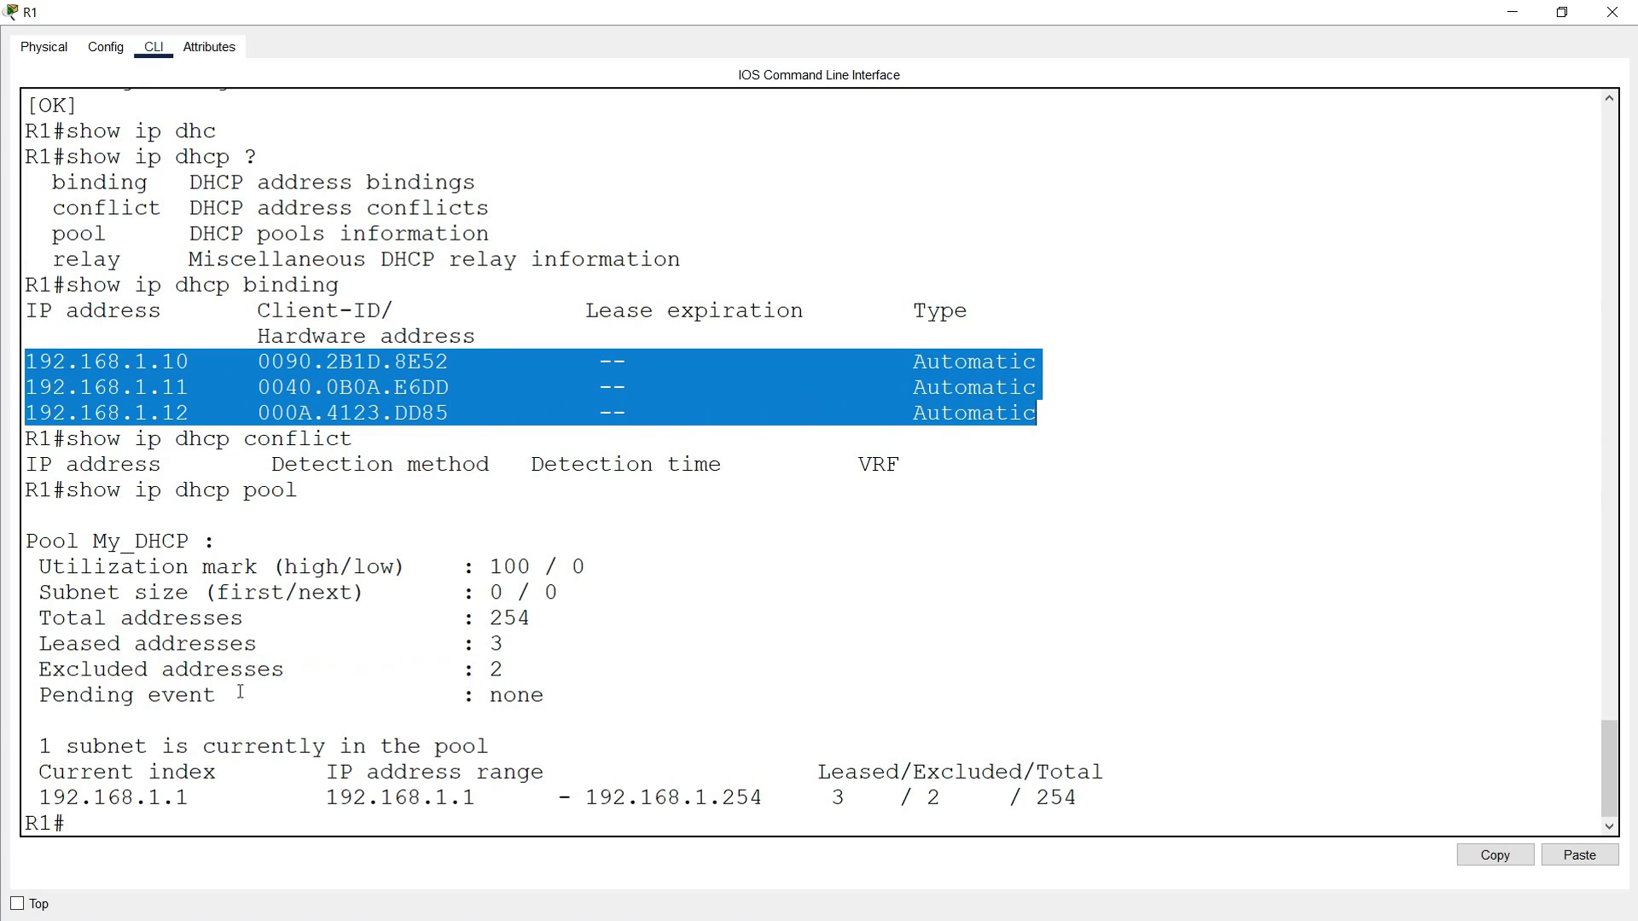
{"action": "left_click_drag", "start_coordinate": [40, 670], "coordinate": [505, 670]}
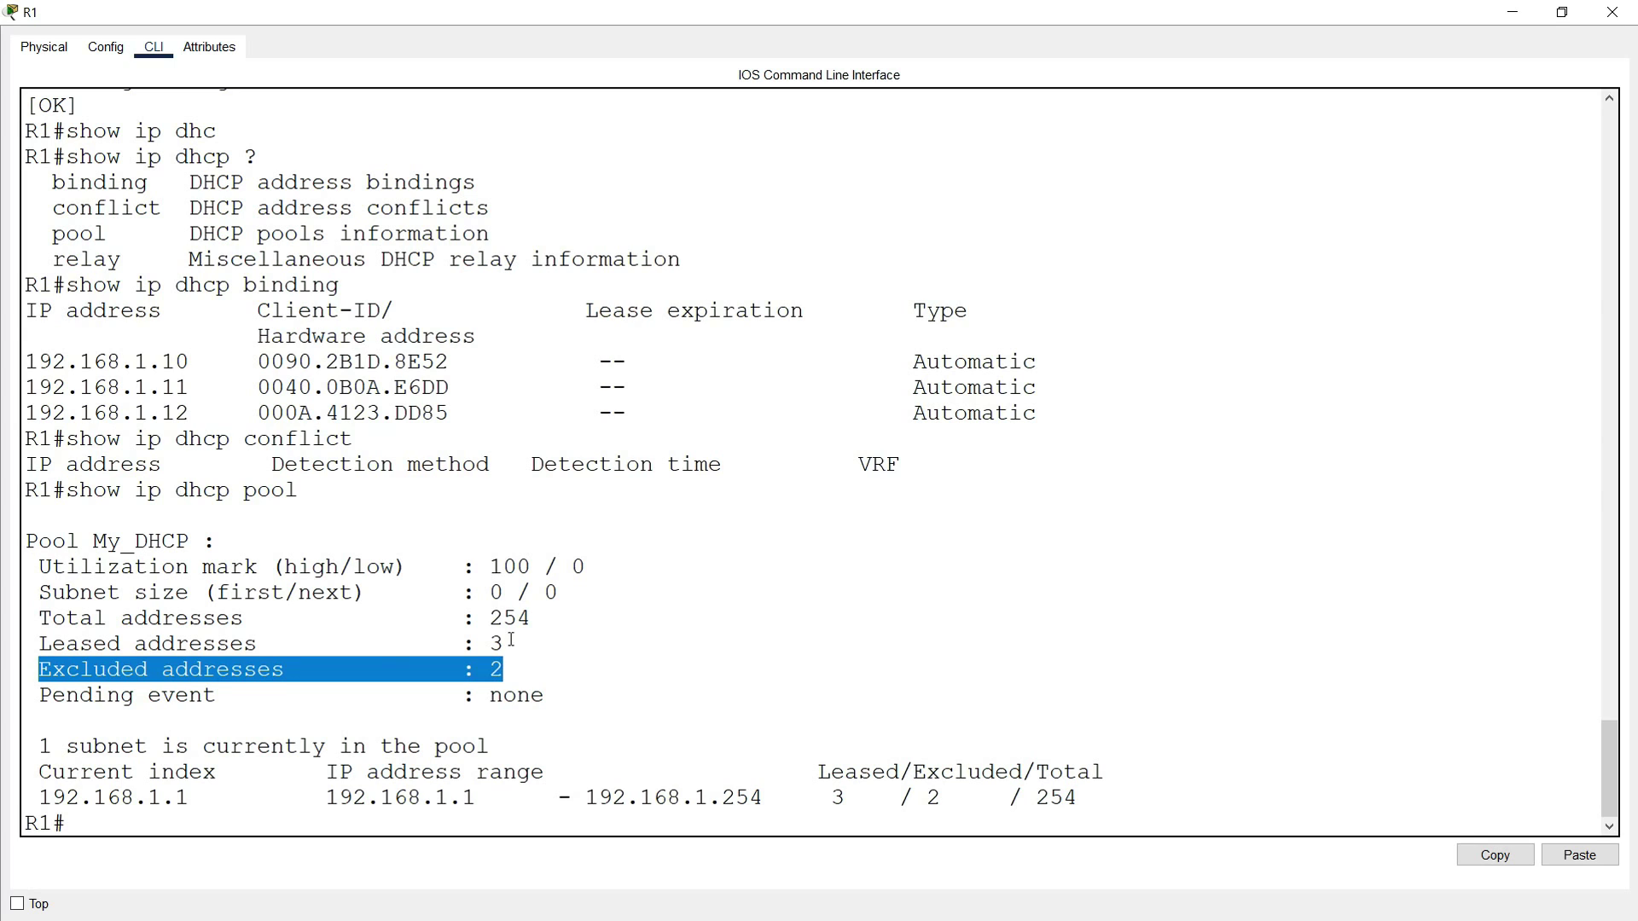
{"action": "left_click", "coordinate": [502, 646]}
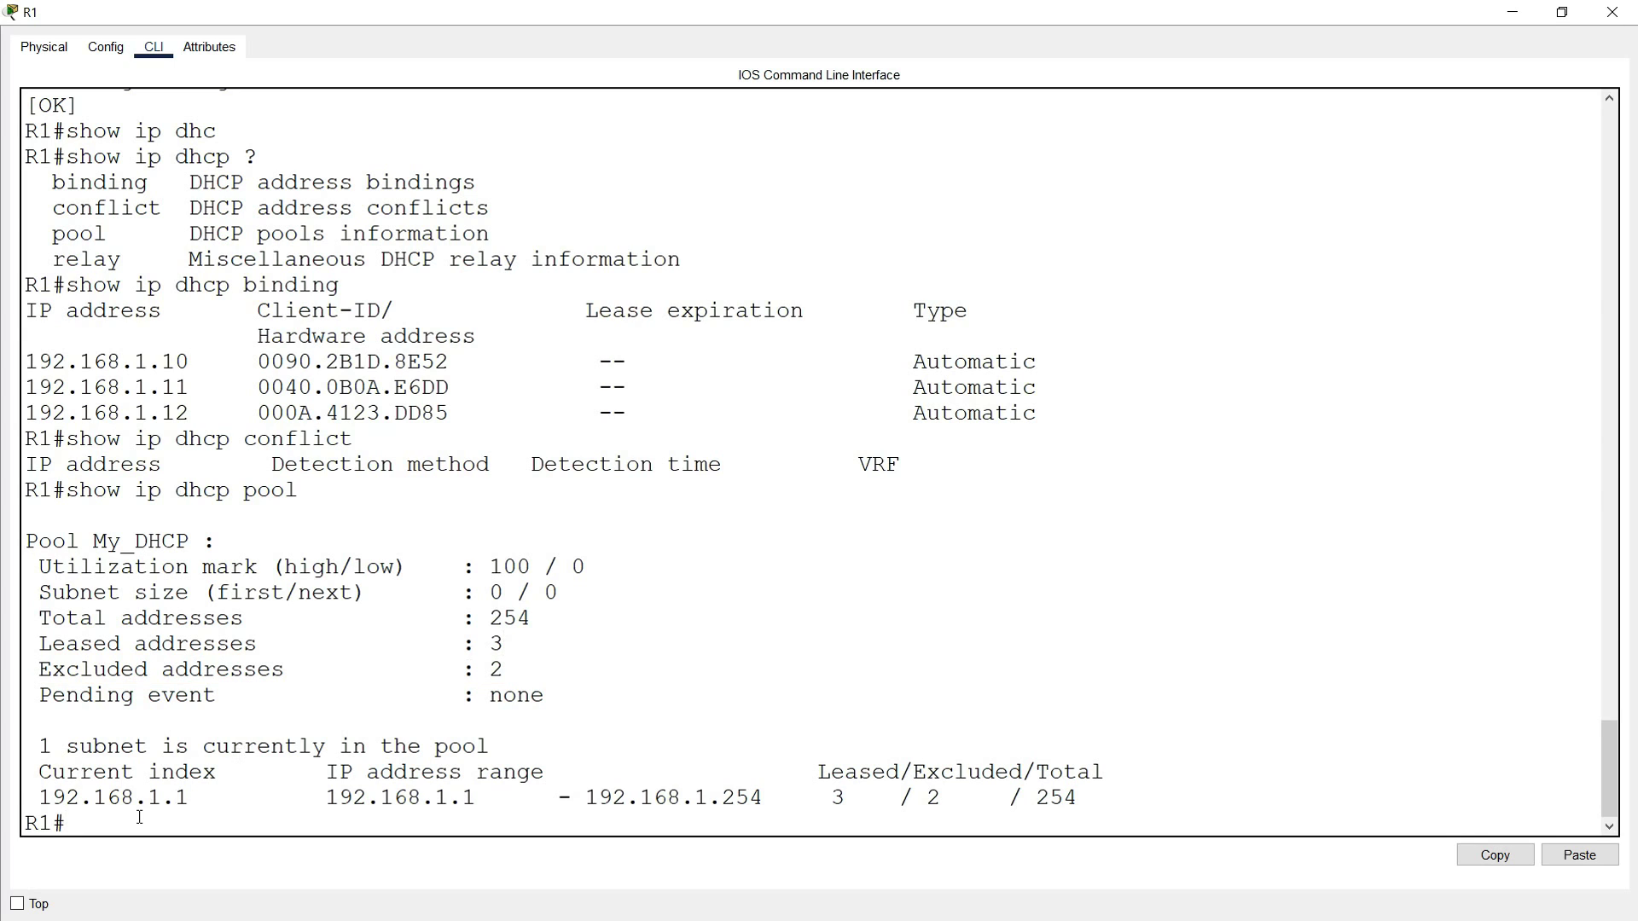
Step: Leave R1 at a fresh command prompt and close its window to return to the network topology
{"action": "key", "text": "Return"}
{"action": "key", "text": "Return"}
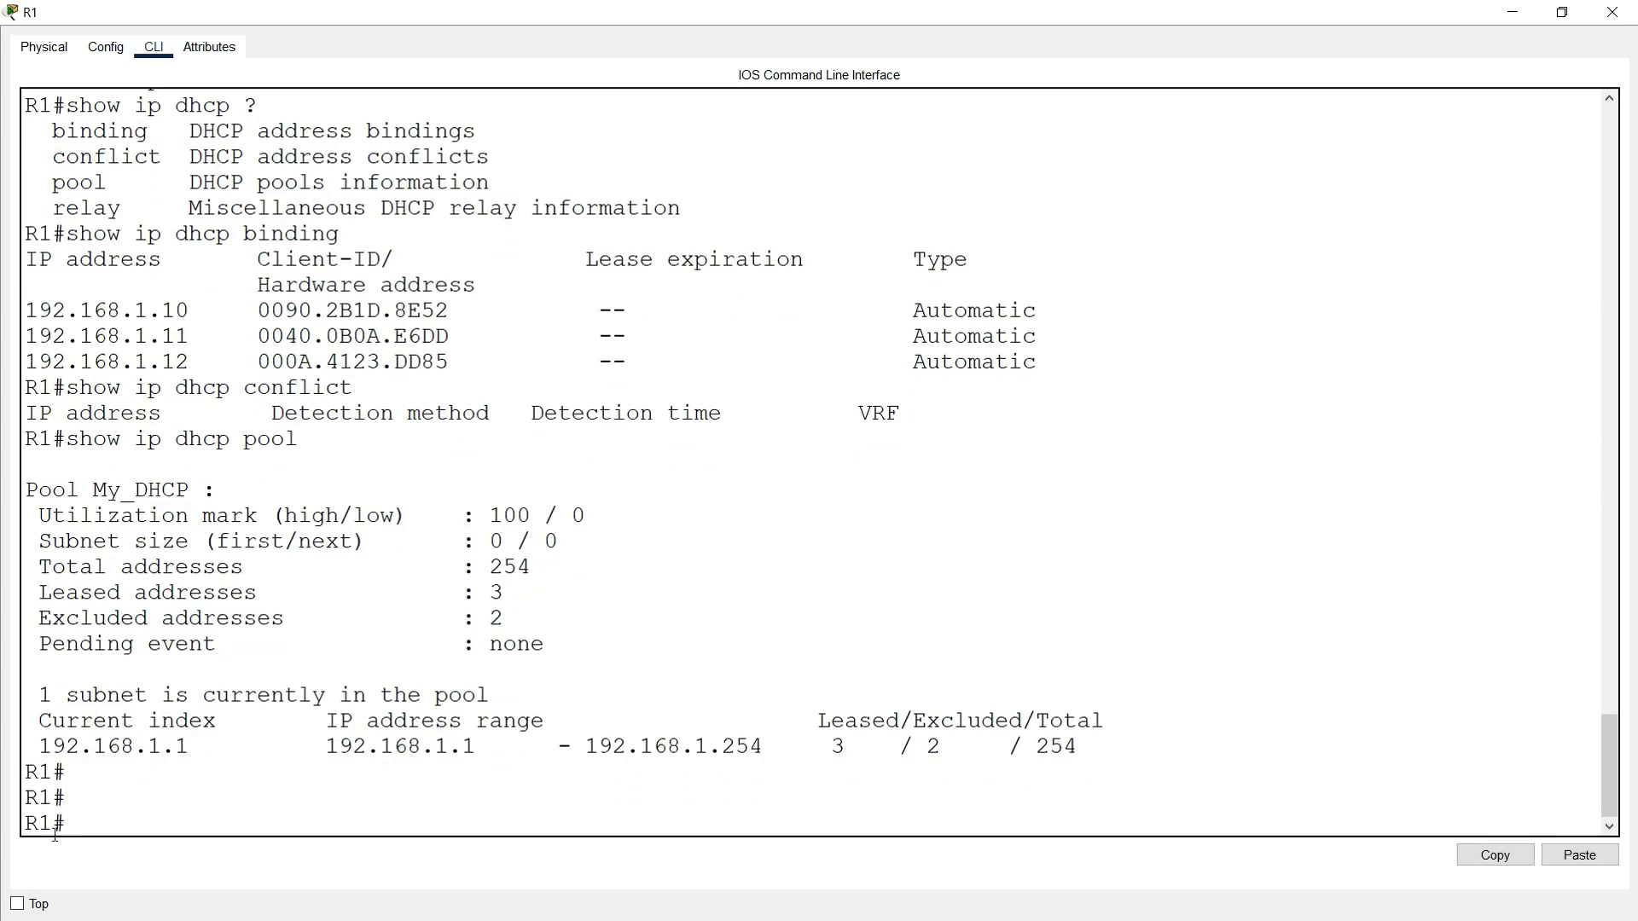
{"action": "left_click", "coordinate": [1611, 12]}
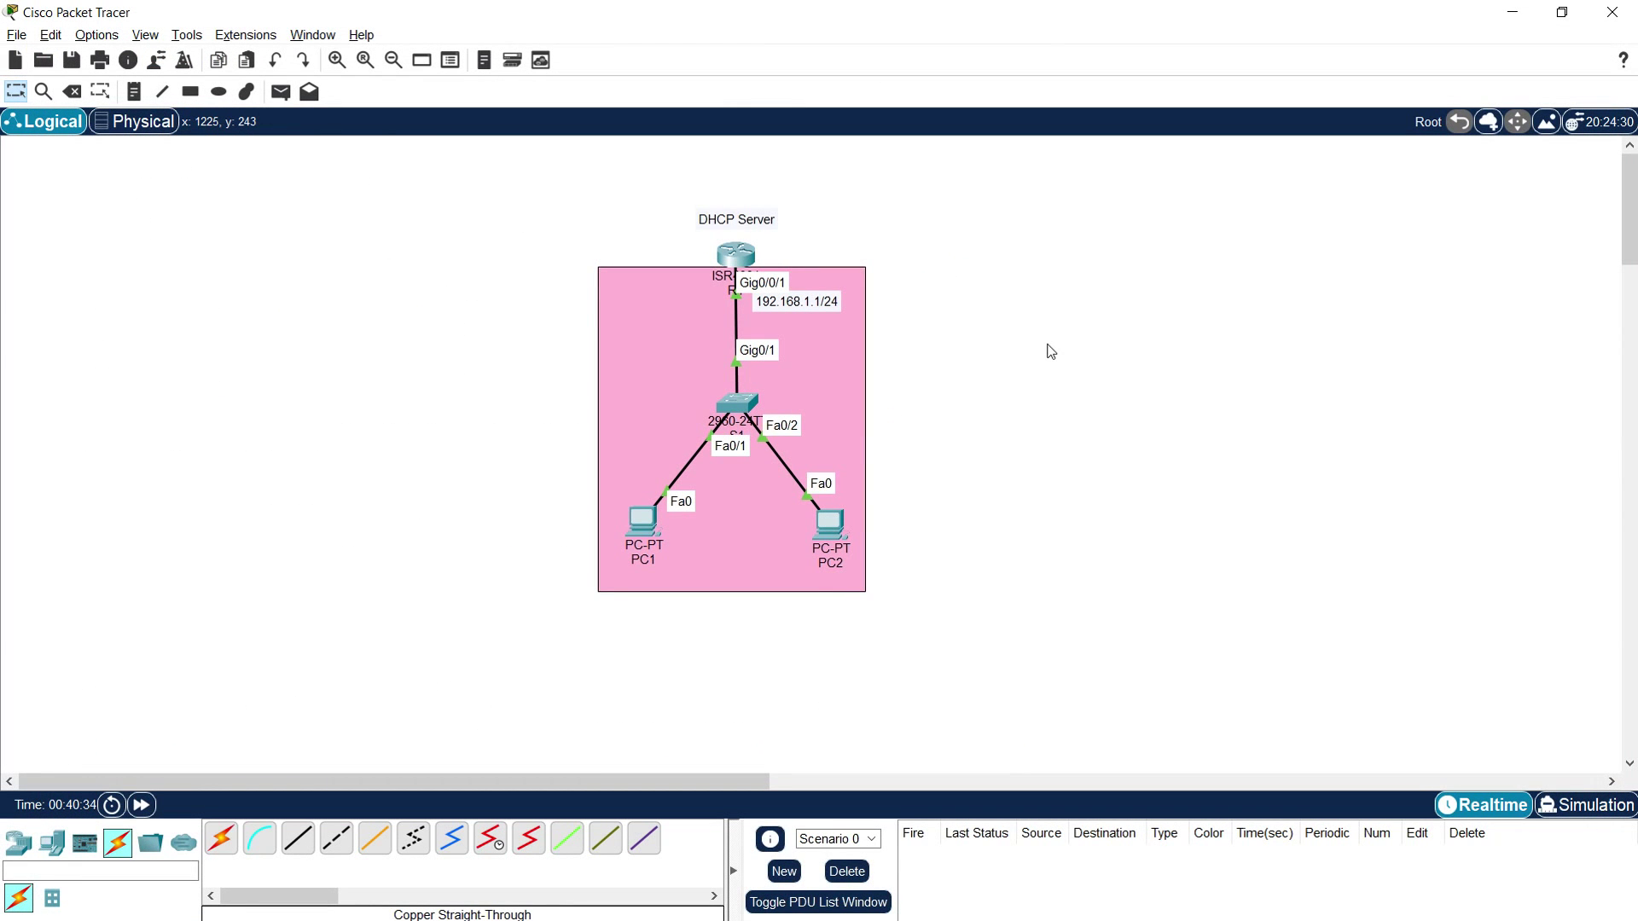